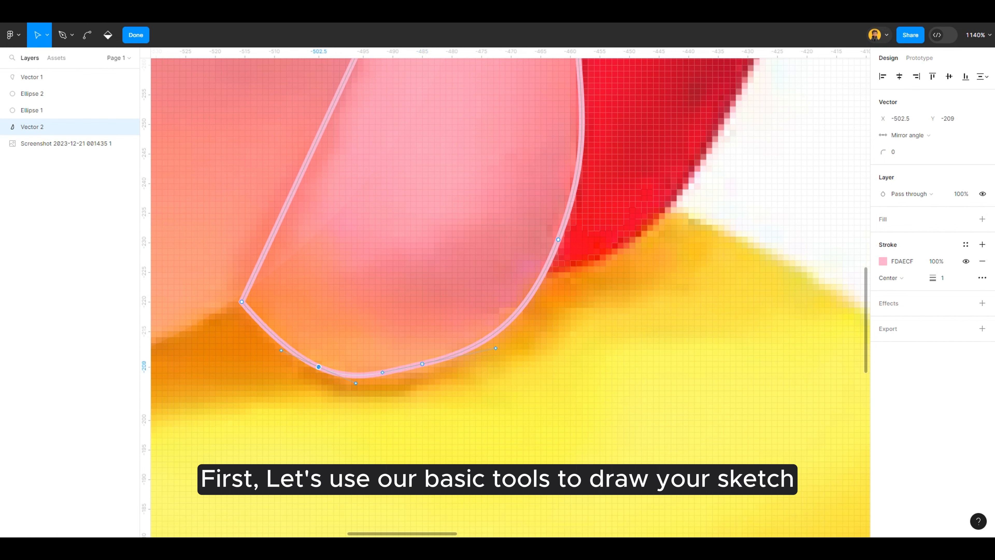
Finish editing the pink arm outline beside the back foot and add a solid fill to it
{"action": "double_click", "coordinate": [455, 420]}
{"action": "scroll", "coordinate": [466, 428], "scroll_direction": "down", "scroll_amount": 6}
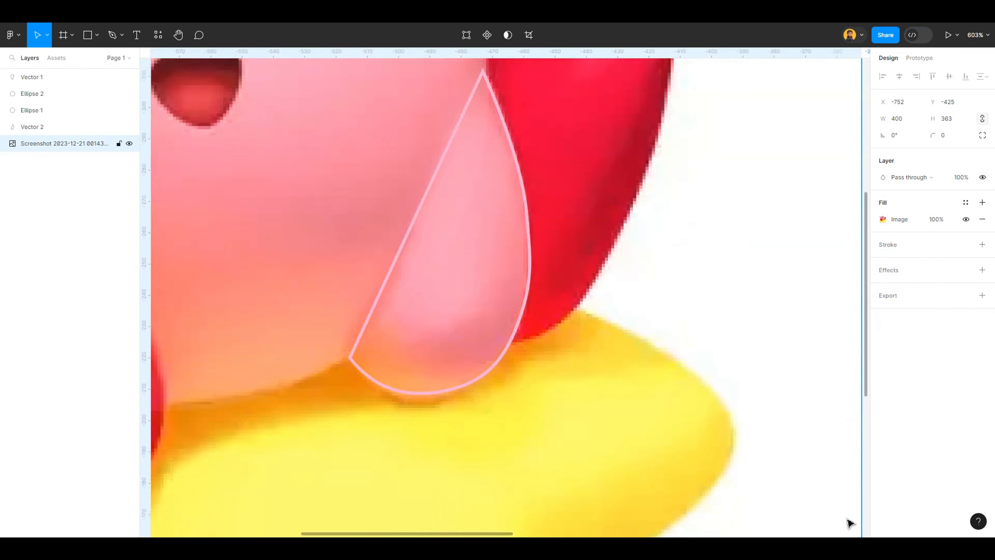
{"action": "left_click", "coordinate": [495, 355]}
{"action": "scroll", "coordinate": [495, 355], "scroll_direction": "up", "scroll_amount": 6}
{"action": "scroll", "coordinate": [472, 307], "scroll_direction": "down", "scroll_amount": 1}
{"action": "left_click", "coordinate": [981, 202]}
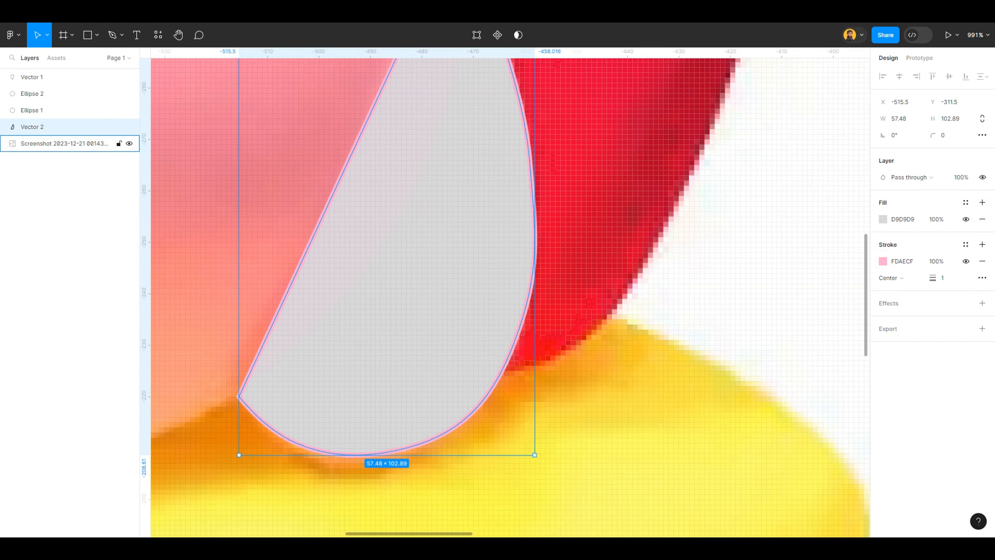
Recolour that arm shape's fill with pink sampled from the reference image, and deselect it
{"action": "scroll", "coordinate": [797, 280], "scroll_direction": "down", "scroll_amount": 5}
{"action": "key", "text": "i"}
{"action": "left_click", "coordinate": [627, 251]}
{"action": "left_click", "coordinate": [744, 236]}
{"action": "key", "text": "Escape"}
{"action": "scroll", "coordinate": [627, 344], "scroll_direction": "down", "scroll_amount": 2}
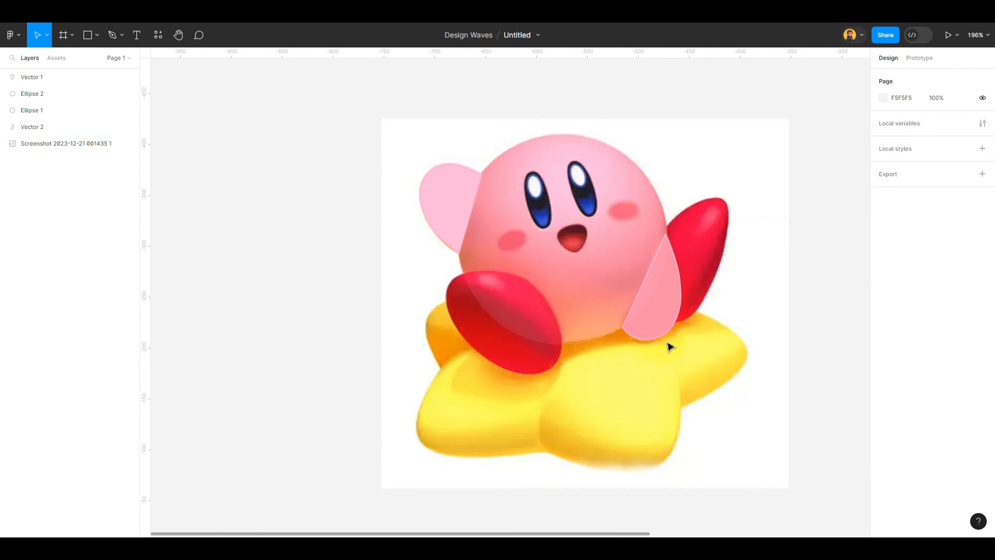
Draw an ellipse over the front foot's dark sole, size it about 124 by 62, and rotate it to -42.78°
{"action": "scroll", "coordinate": [668, 345], "scroll_direction": "up", "scroll_amount": 3}
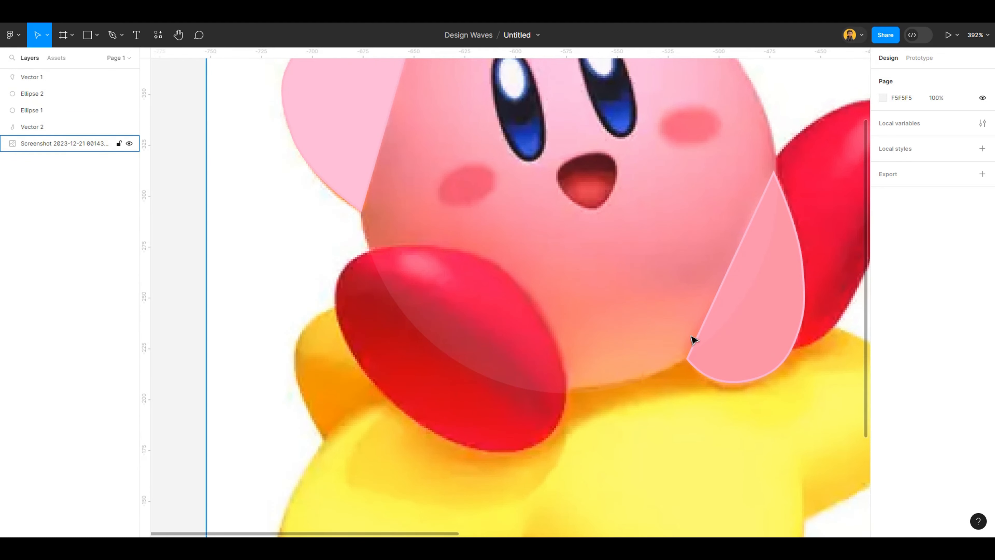
{"action": "scroll", "coordinate": [695, 341], "scroll_direction": "up", "scroll_amount": 1}
{"action": "mouse_move", "coordinate": [324, 274]}
{"action": "left_mouse_down"}
{"action": "mouse_move", "coordinate": [496, 415]}
{"action": "mouse_move", "coordinate": [454, 450]}
{"action": "left_mouse_up"}
{"action": "mouse_move", "coordinate": [431, 372]}
{"action": "left_mouse_down"}
{"action": "mouse_move", "coordinate": [402, 355]}
{"action": "mouse_move", "coordinate": [554, 420]}
{"action": "left_mouse_up"}
{"action": "mouse_move", "coordinate": [529, 408]}
{"action": "left_mouse_down"}
{"action": "mouse_move", "coordinate": [518, 426]}
{"action": "mouse_move", "coordinate": [538, 400]}
{"action": "left_mouse_up"}
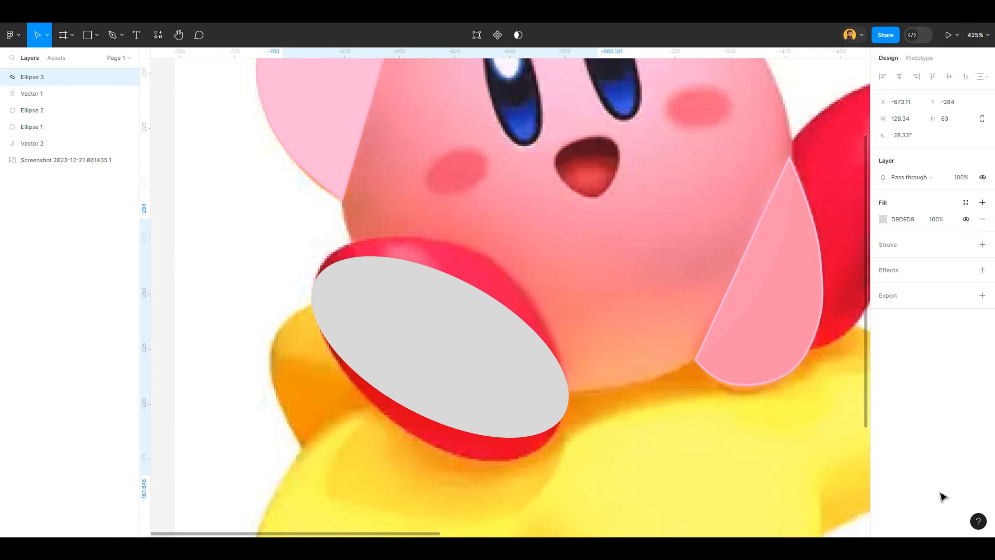
{"action": "left_click_drag", "start_coordinate": [600, 351], "coordinate": [592, 394]}
{"action": "left_click_drag", "start_coordinate": [453, 385], "coordinate": [438, 398]}
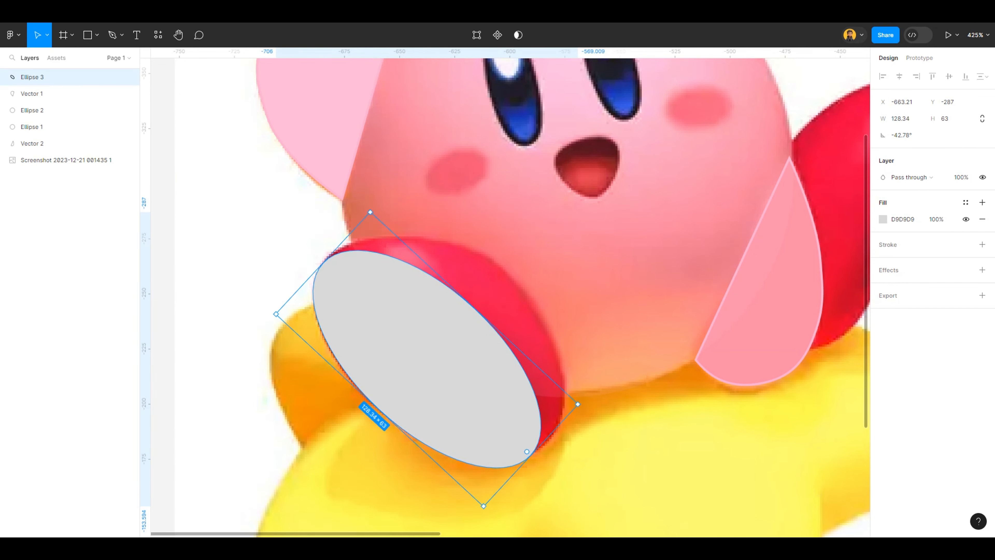
{"action": "left_click_drag", "start_coordinate": [531, 453], "coordinate": [527, 451]}
{"action": "left_click_drag", "start_coordinate": [473, 305], "coordinate": [484, 314]}
Duplicate the sole ellipse and widen the copy to about 124 by 81 so it spans the whole front foot
{"action": "left_click_drag", "start_coordinate": [480, 351], "coordinate": [512, 323]}
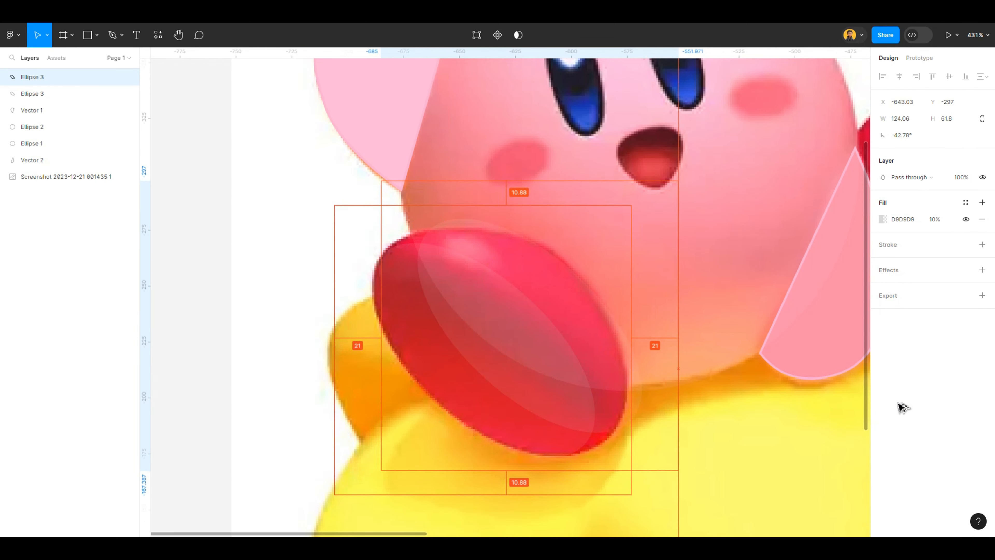
{"action": "scroll", "coordinate": [504, 292], "scroll_direction": "up", "scroll_amount": 3}
{"action": "left_click_drag", "start_coordinate": [440, 387], "coordinate": [393, 416]}
{"action": "left_click_drag", "start_coordinate": [739, 521], "coordinate": [729, 511]}
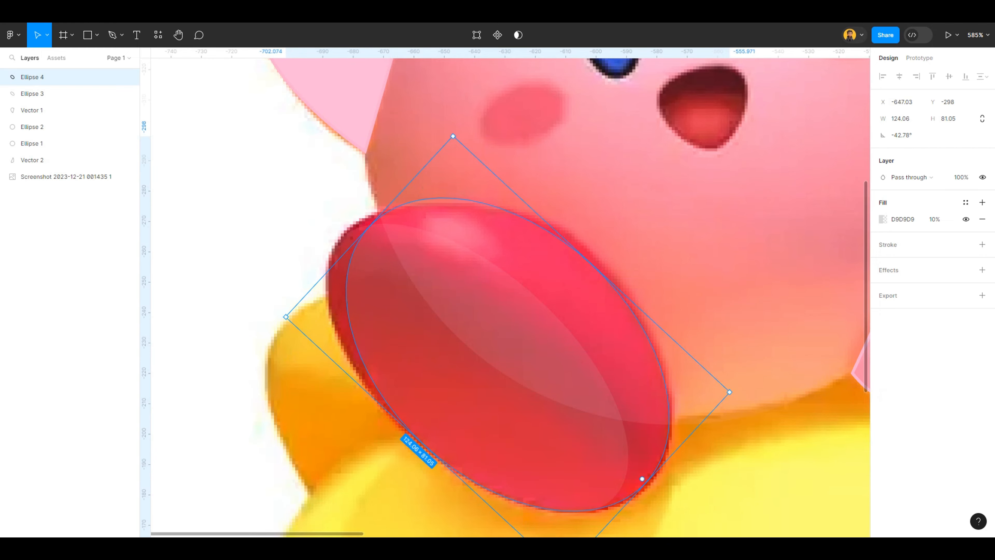
Adjust the copied ellipse's anchor points and handles so its outline follows the front foot's edge
{"action": "scroll", "coordinate": [798, 238], "scroll_direction": "up", "scroll_amount": 3}
{"action": "double_click", "coordinate": [717, 280]}
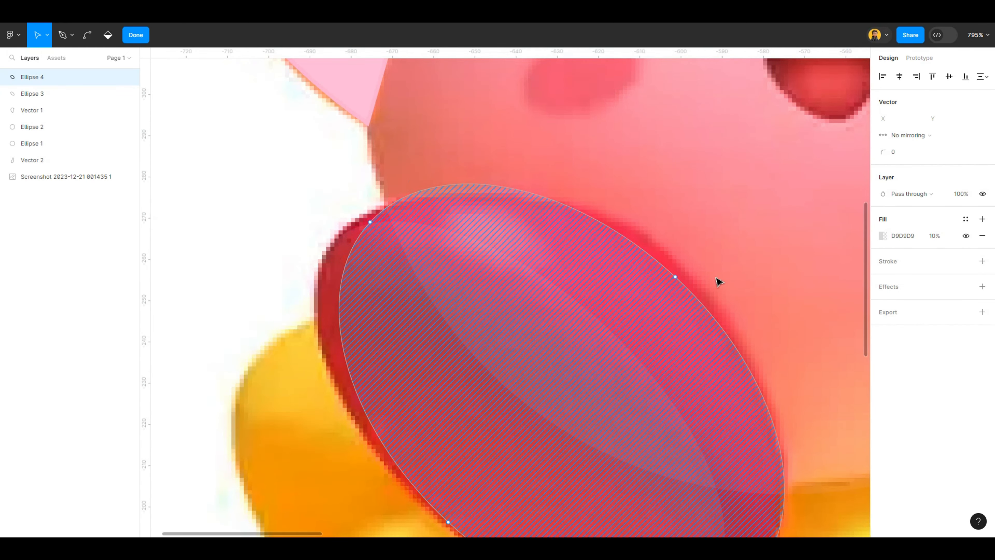
{"action": "scroll", "coordinate": [675, 296], "scroll_direction": "up", "scroll_amount": 3}
{"action": "left_click_drag", "start_coordinate": [417, 473], "coordinate": [409, 475]}
{"action": "scroll", "coordinate": [653, 462], "scroll_direction": "down", "scroll_amount": 2}
{"action": "scroll", "coordinate": [686, 235], "scroll_direction": "right", "scroll_amount": 5}
{"action": "scroll", "coordinate": [685, 235], "scroll_direction": "up", "scroll_amount": 3}
{"action": "left_click_drag", "start_coordinate": [864, 361], "coordinate": [873, 345]}
{"action": "scroll", "coordinate": [732, 200], "scroll_direction": "down", "scroll_amount": 3}
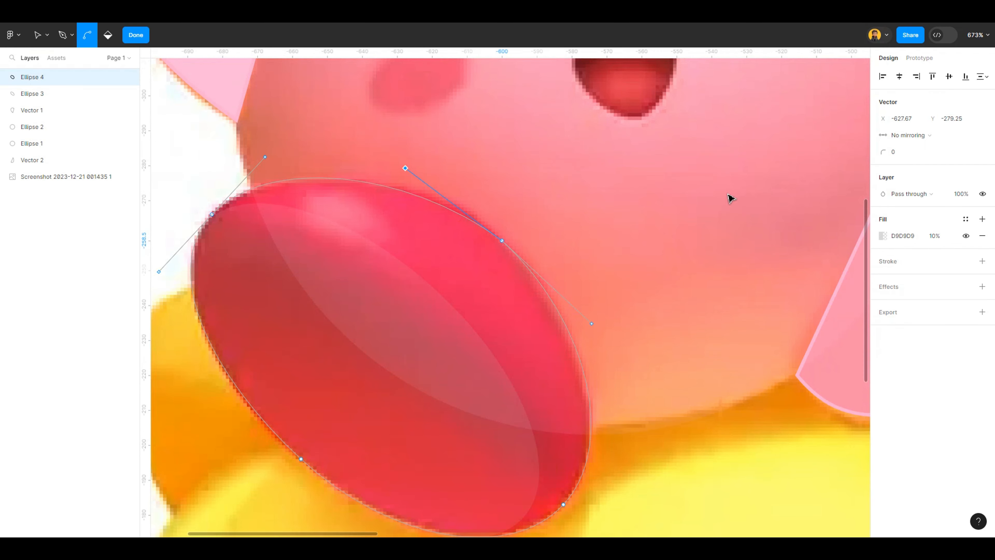
{"action": "scroll", "coordinate": [656, 370], "scroll_direction": "down", "scroll_amount": 5}
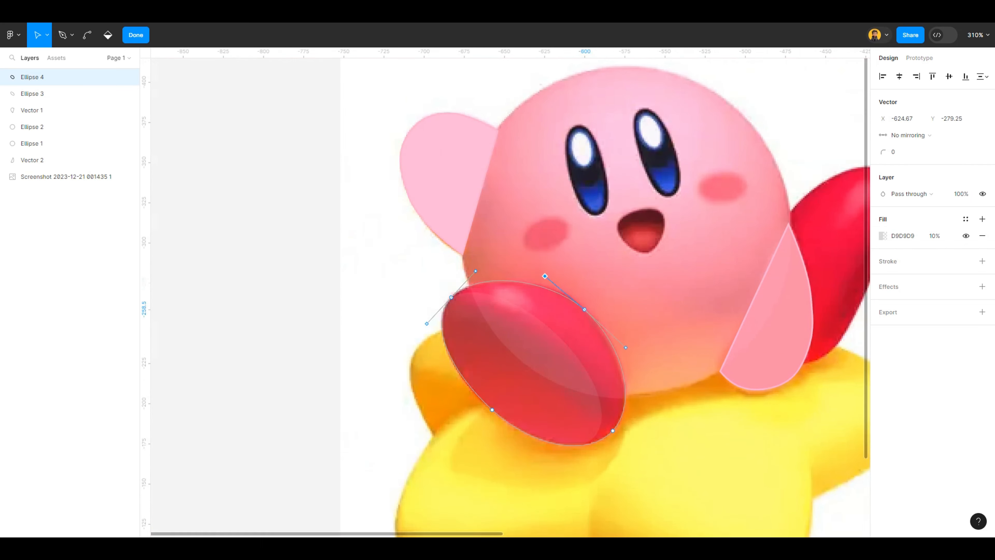
{"action": "scroll", "coordinate": [643, 356], "scroll_direction": "up", "scroll_amount": 2}
{"action": "key", "text": "Escape"}
Fill the front foot shape with red CD1938 sampled from the reference image and send it to the back
{"action": "left_click", "coordinate": [883, 219]}
{"action": "left_click", "coordinate": [760, 397]}
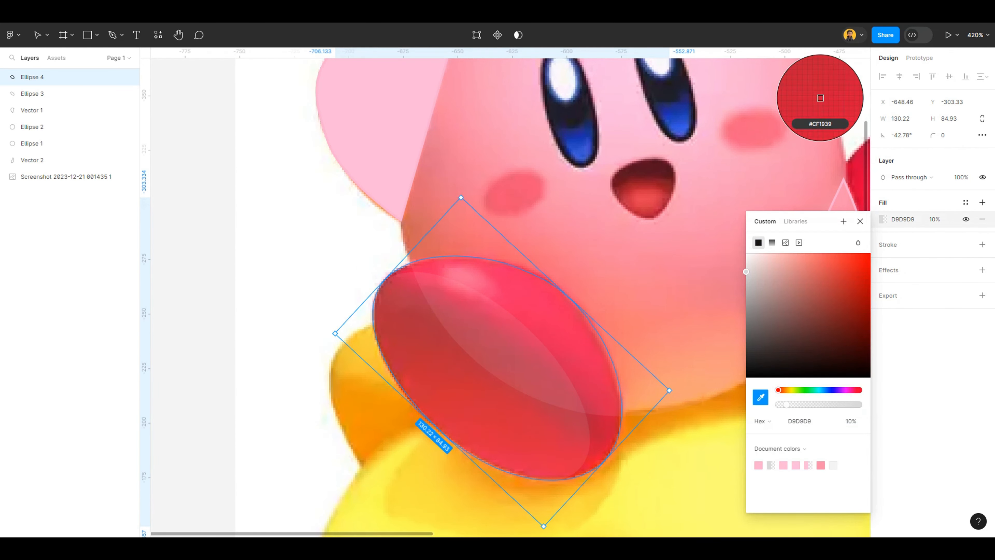
{"action": "left_click", "coordinate": [856, 163]}
{"action": "left_click", "coordinate": [666, 275]}
{"action": "key", "text": "Tab"}
{"action": "key", "text": "["}
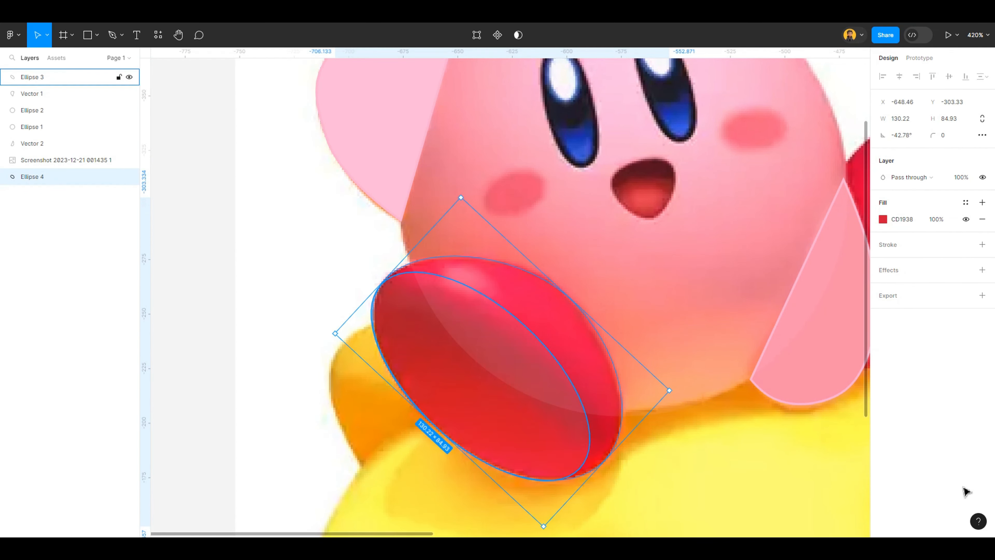
Fill the front foot's sole ellipse with dark red sampled from the reference image
{"action": "key", "text": "Tab"}
{"action": "scroll", "coordinate": [713, 444], "scroll_direction": "down", "scroll_amount": 2}
{"action": "key", "text": "i"}
{"action": "double_click", "coordinate": [801, 277]}
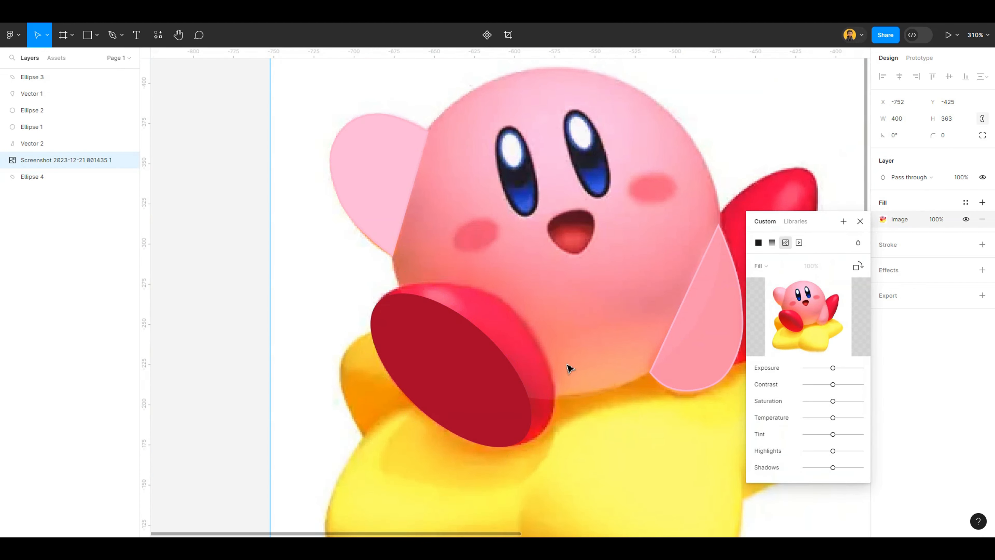
{"action": "key", "text": "Escape"}
{"action": "left_click", "coordinate": [568, 366]}
{"action": "double_click", "coordinate": [774, 315]}
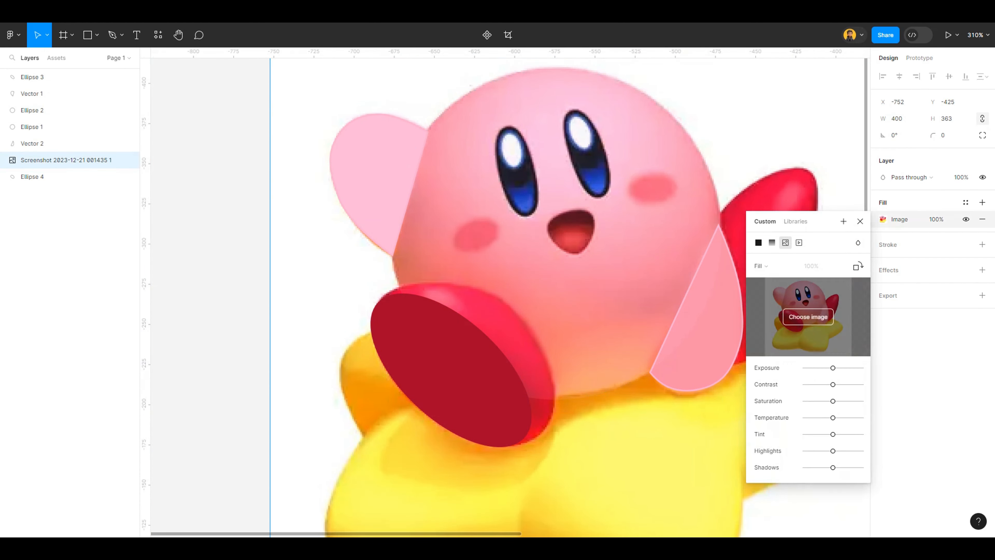
{"action": "key", "text": "Escape"}
{"action": "scroll", "coordinate": [509, 269], "scroll_direction": "down", "scroll_amount": 3}
{"action": "key", "text": "Escape"}
Draw an ellipse about 62 by 116 over the red back foot, tilted to -15°
{"action": "scroll", "coordinate": [709, 241], "scroll_direction": "up", "scroll_amount": 5}
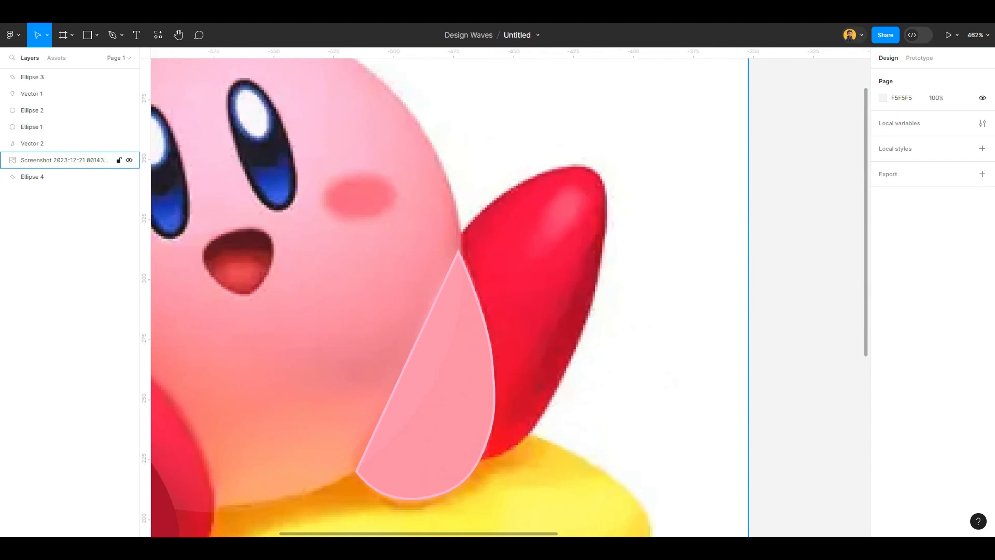
{"action": "key", "text": "p"}
{"action": "left_click_drag", "start_coordinate": [590, 169], "coordinate": [442, 447]}
{"action": "mouse_move", "coordinate": [595, 452]}
{"action": "left_mouse_down"}
{"action": "mouse_move", "coordinate": [511, 468]}
{"action": "mouse_move", "coordinate": [554, 466]}
{"action": "left_mouse_up"}
{"action": "key", "text": "Return"}
{"action": "scroll", "coordinate": [480, 116], "scroll_direction": "up", "scroll_amount": 2}
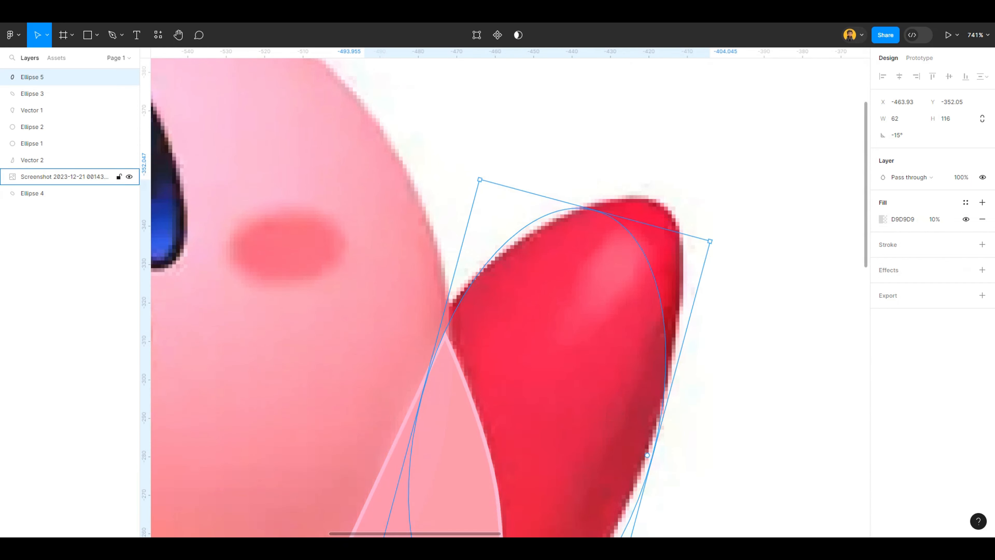
Stretch the back foot ellipse to about 63 by 133 to match the foot's length and width
{"action": "left_click_drag", "start_coordinate": [595, 209], "coordinate": [606, 171]}
{"action": "scroll", "coordinate": [606, 170], "scroll_direction": "down", "scroll_amount": 5}
{"action": "left_click_drag", "start_coordinate": [511, 381], "coordinate": [504, 410]}
{"action": "scroll", "coordinate": [443, 228], "scroll_direction": "up", "scroll_amount": 3}
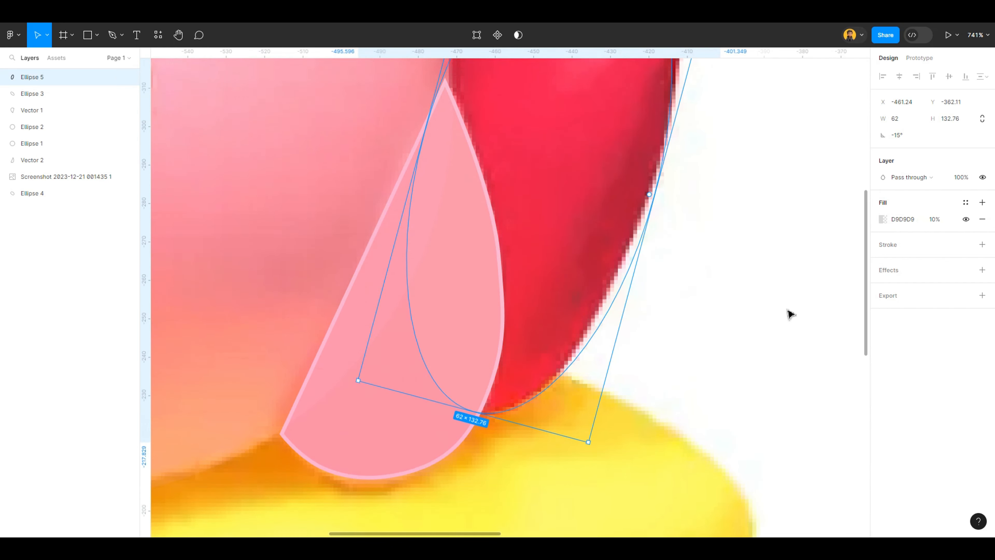
{"action": "left_click_drag", "start_coordinate": [438, 173], "coordinate": [434, 172]}
{"action": "left_click_drag", "start_coordinate": [482, 496], "coordinate": [483, 492]}
{"action": "scroll", "coordinate": [642, 294], "scroll_direction": "up", "scroll_amount": 3}
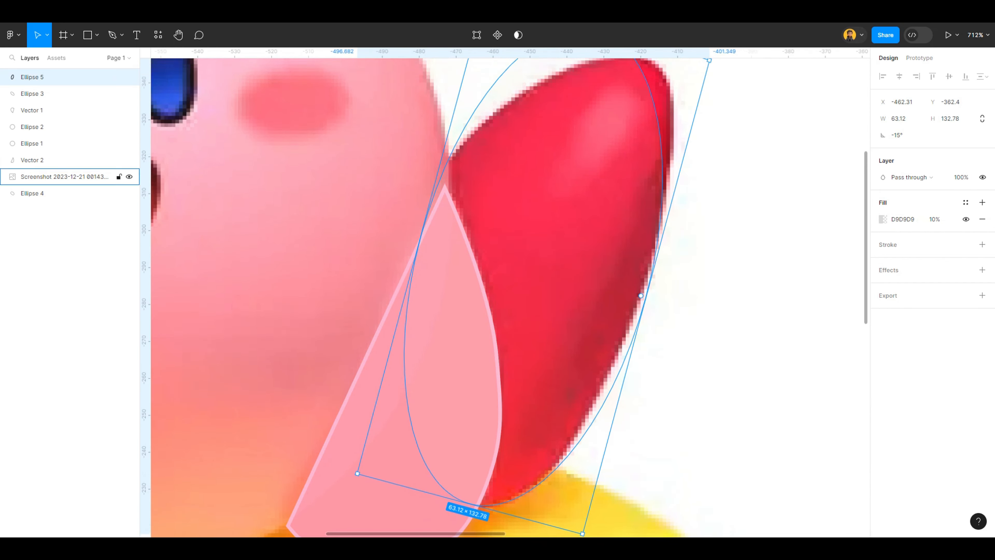
Edit the back foot ellipse's anchor points so the curve follows the upper part of the foot
{"action": "key", "text": "Return"}
{"action": "left_click_drag", "start_coordinate": [597, 123], "coordinate": [641, 148]}
{"action": "left_click_drag", "start_coordinate": [678, 235], "coordinate": [638, 222]}
{"action": "key", "text": "Escape"}
{"action": "scroll", "coordinate": [681, 232], "scroll_direction": "down", "scroll_amount": 4}
{"action": "scroll", "coordinate": [638, 221], "scroll_direction": "up", "scroll_amount": 5}
{"action": "scroll", "coordinate": [699, 204], "scroll_direction": "up", "scroll_amount": 3}
Refine the back foot's tip by moving its top anchor point to X -417.5, Y -346.5, and finish editing the shape
{"action": "left_click", "coordinate": [711, 194]}
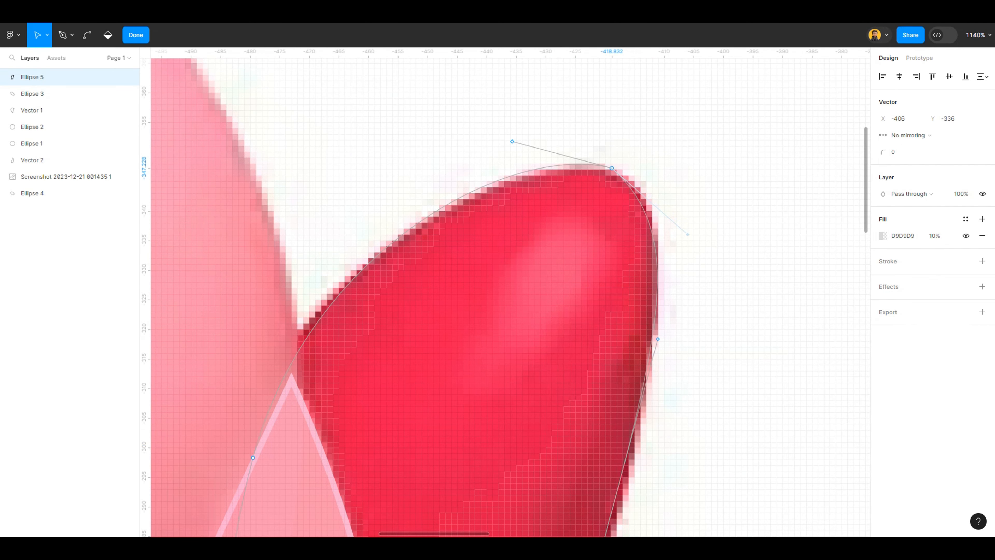
{"action": "scroll", "coordinate": [645, 173], "scroll_direction": "up", "scroll_amount": 4}
{"action": "left_click_drag", "start_coordinate": [579, 164], "coordinate": [594, 172]}
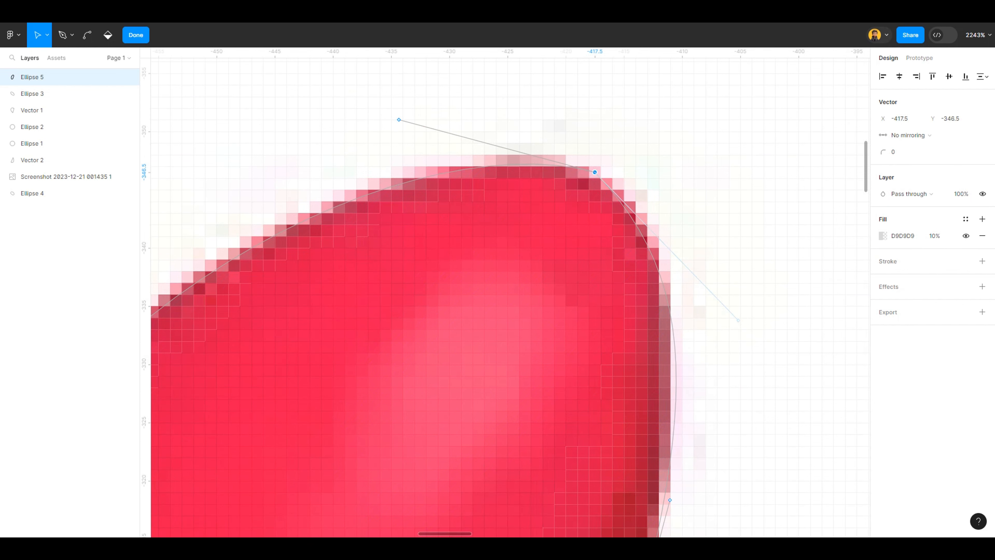
{"action": "scroll", "coordinate": [701, 128], "scroll_direction": "down", "scroll_amount": 6}
{"action": "key", "text": "Escape"}
{"action": "scroll", "coordinate": [721, 251], "scroll_direction": "down", "scroll_amount": 3}
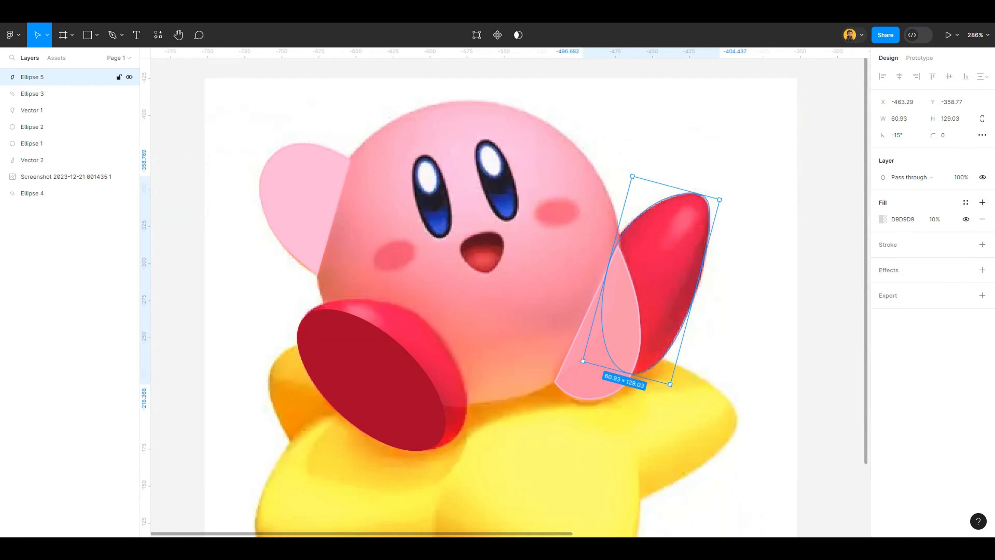
Fill the back foot shape with bright red sampled from the reference image
{"action": "key", "text": "i"}
{"action": "left_click", "coordinate": [668, 239]}
{"action": "left_click", "coordinate": [764, 298]}
{"action": "scroll", "coordinate": [775, 309], "scroll_direction": "down", "scroll_amount": 3}
Select all the traced shapes without the reference image and place a copy of them below it
{"action": "scroll", "coordinate": [528, 294], "scroll_direction": "down", "scroll_amount": 3}
{"action": "left_click", "coordinate": [465, 225]}
{"action": "left_click_drag", "start_coordinate": [465, 225], "coordinate": [657, 324]}
{"action": "left_click", "coordinate": [658, 323], "text": "shift"}
{"action": "left_click_drag", "start_coordinate": [586, 288], "coordinate": [586, 482], "text": "alt"}
{"action": "scroll", "coordinate": [587, 481], "scroll_direction": "down", "scroll_amount": 3}
Fill the copied body circle with pink sampled from the separate pink circle beside the reference image
{"action": "key", "text": "Escape"}
{"action": "left_click", "coordinate": [589, 379]}
{"action": "scroll", "coordinate": [650, 198], "scroll_direction": "up", "scroll_amount": 4}
{"action": "key", "text": "i"}
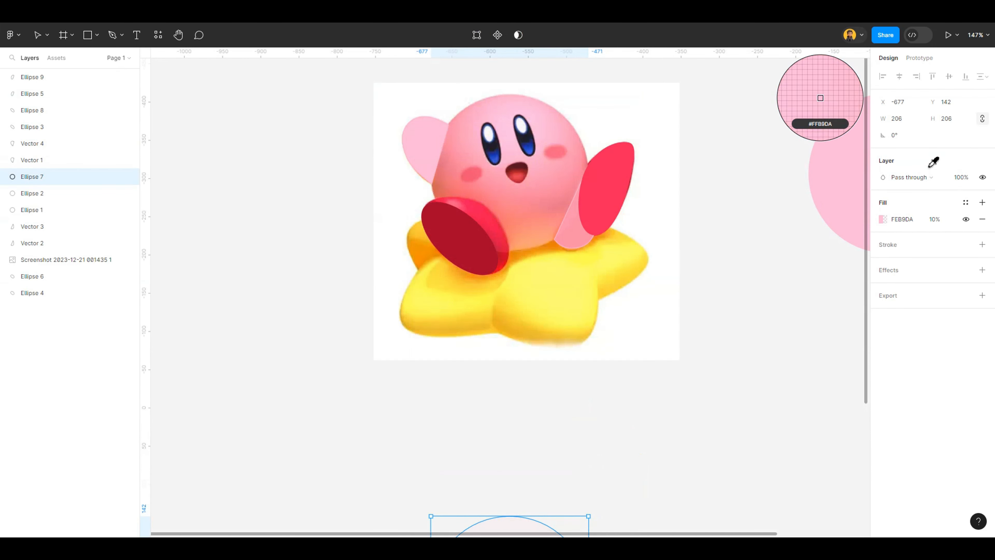
{"action": "left_click", "coordinate": [930, 167]}
{"action": "scroll", "coordinate": [644, 298], "scroll_direction": "down", "scroll_amount": 4}
{"action": "key", "text": "Escape"}
Send the copied back foot and the copied body circle behind the other copied character parts
{"action": "scroll", "coordinate": [644, 423], "scroll_direction": "down", "scroll_amount": 3}
{"action": "left_click", "coordinate": [626, 401]}
{"action": "key", "text": "["}
{"action": "key", "text": "Escape"}
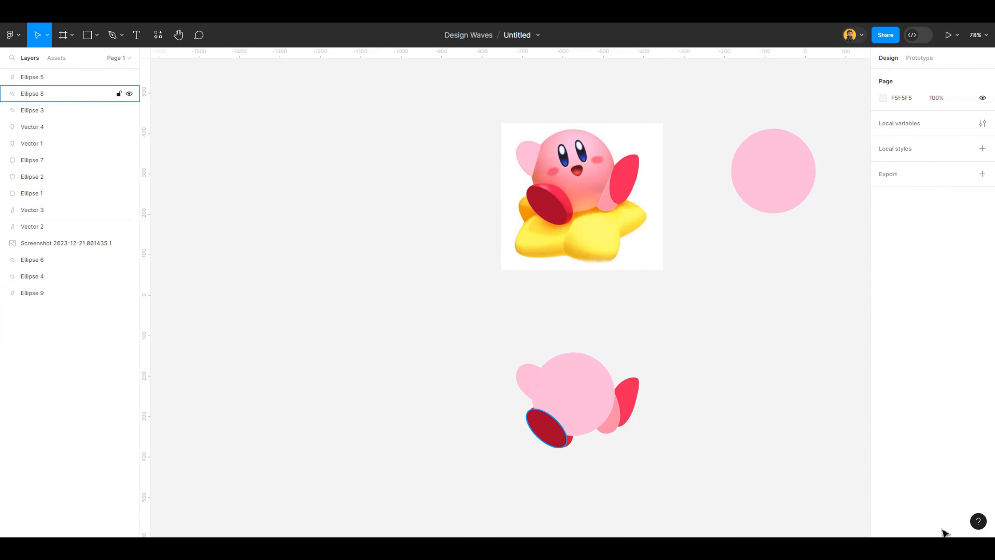
{"action": "left_click", "coordinate": [573, 392]}
{"action": "key", "text": "["}
{"action": "key", "text": "Escape"}
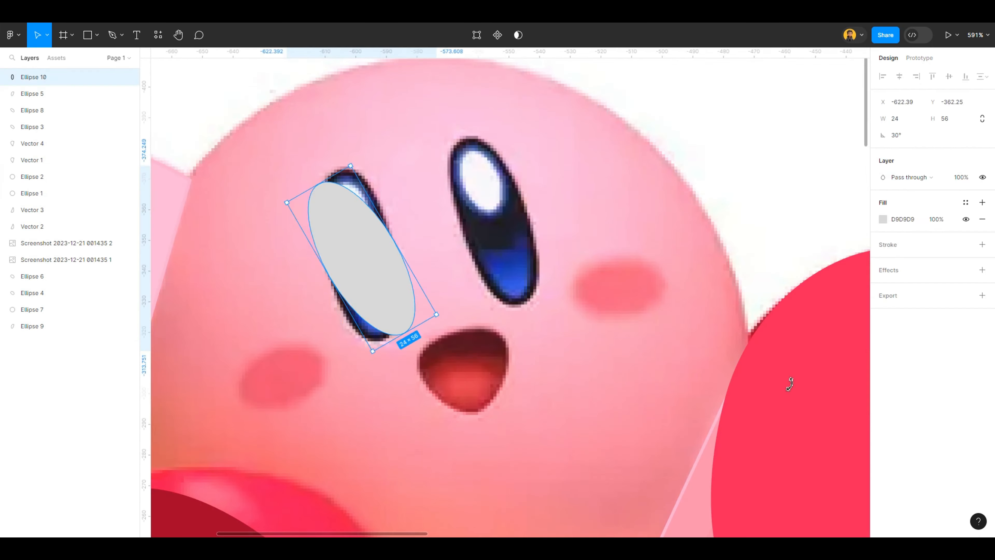
Fit the ellipse to the left eye at 12.02° and 23.75 by 58.4, and set its fill opacity to 10%
{"action": "scroll", "coordinate": [788, 382], "scroll_direction": "down", "scroll_amount": 1}
{"action": "left_click_drag", "start_coordinate": [788, 432], "coordinate": [784, 437]}
{"action": "left_click_drag", "start_coordinate": [713, 437], "coordinate": [714, 449]}
{"action": "left_click", "coordinate": [936, 219]}
{"action": "type", "text": "10"}
{"action": "key", "text": "Return"}
{"action": "scroll", "coordinate": [313, 156], "scroll_direction": "up", "scroll_amount": 2}
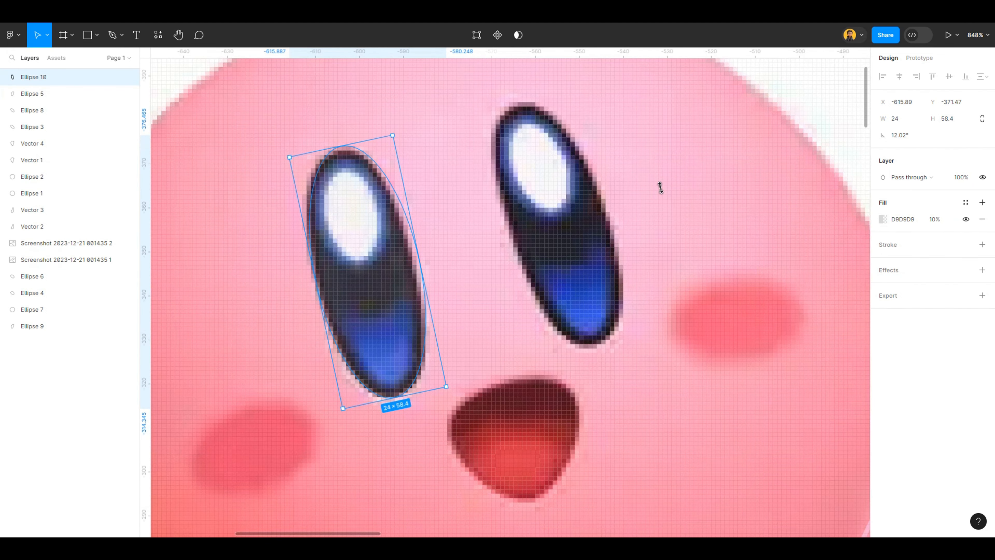
{"action": "left_click_drag", "start_coordinate": [778, 332], "coordinate": [773, 334]}
{"action": "left_click_drag", "start_coordinate": [626, 267], "coordinate": [624, 267]}
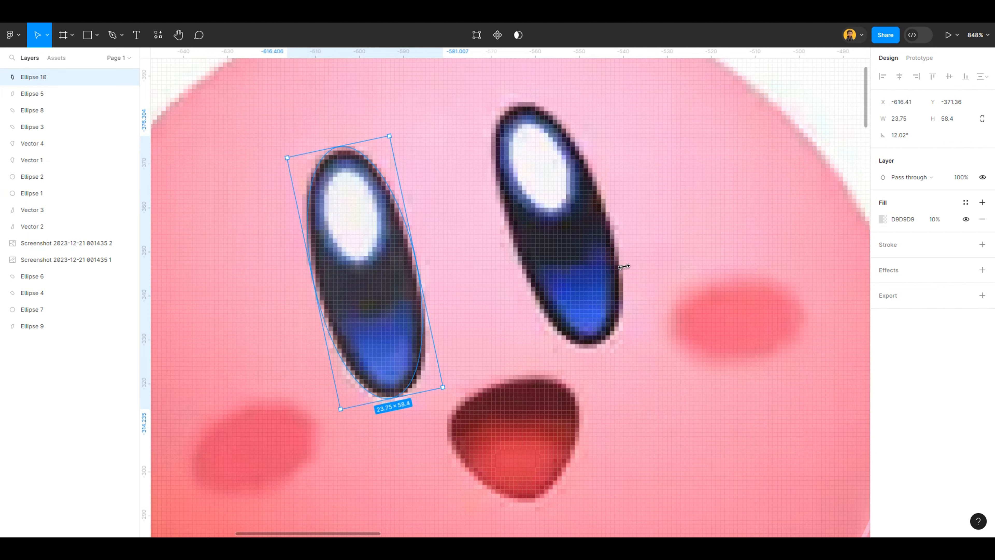
Adjust the left eye ellipse's anchor points so its outline matches the eye's edge
{"action": "key", "text": "Return"}
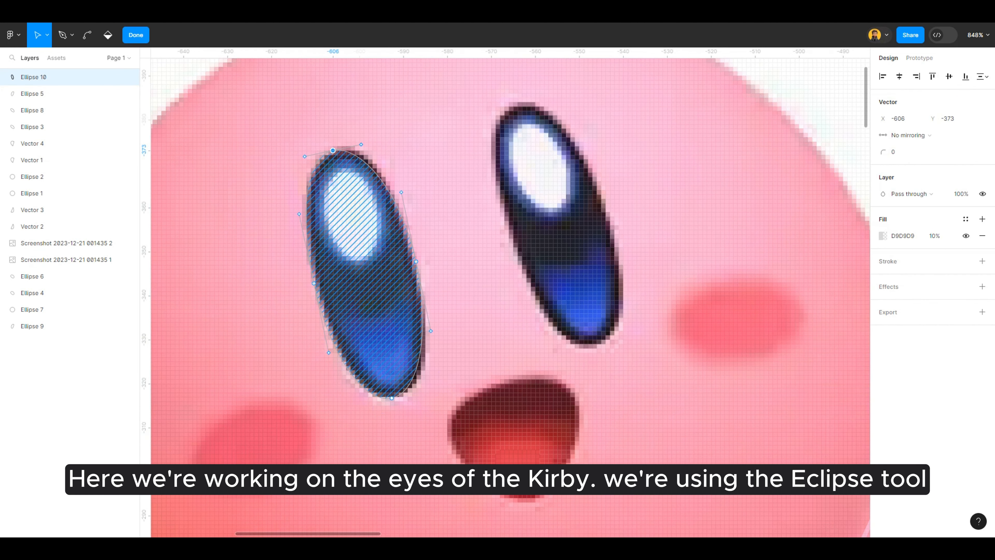
{"action": "left_click_drag", "start_coordinate": [753, 498], "coordinate": [742, 497]}
{"action": "left_click", "coordinate": [423, 391]}
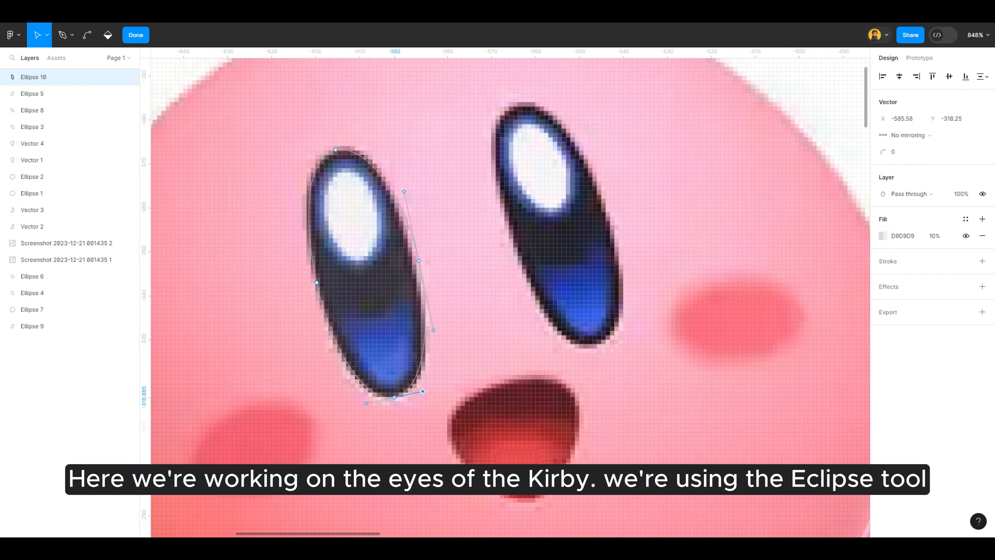
{"action": "scroll", "coordinate": [730, 451], "scroll_direction": "up", "scroll_amount": 2}
{"action": "scroll", "coordinate": [731, 451], "scroll_direction": "up", "scroll_amount": 1}
{"action": "left_click_drag", "start_coordinate": [781, 329], "coordinate": [773, 328]}
{"action": "key", "text": "Escape"}
{"action": "scroll", "coordinate": [662, 389], "scroll_direction": "down", "scroll_amount": 3}
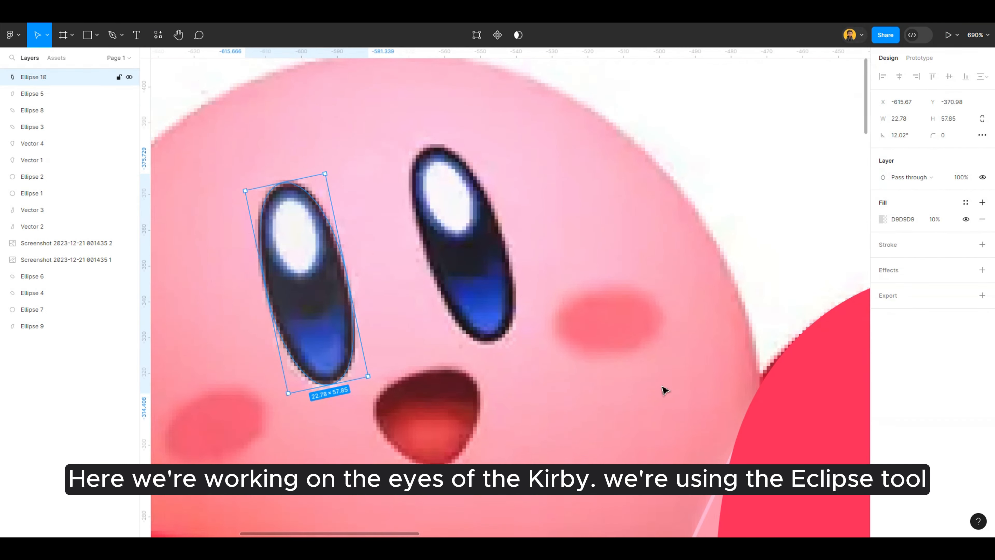
Draw a 14 by 21 ellipse tilted 15° over the left eye's white highlight and nudge it into place
{"action": "scroll", "coordinate": [635, 323], "scroll_direction": "up", "scroll_amount": 2}
{"action": "scroll", "coordinate": [588, 290], "scroll_direction": "up", "scroll_amount": 3}
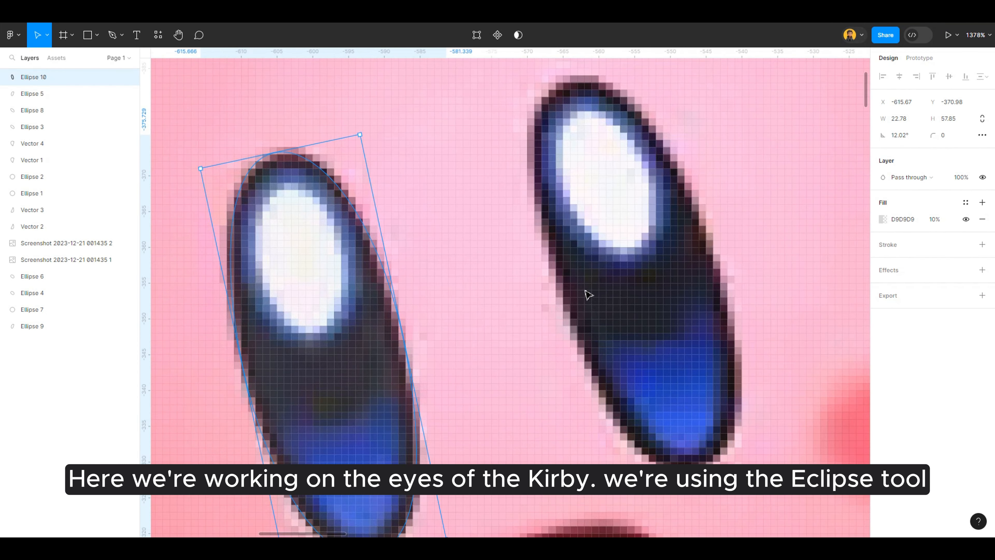
{"action": "mouse_move", "coordinate": [256, 182]}
{"action": "left_mouse_down"}
{"action": "mouse_move", "coordinate": [355, 333]}
{"action": "mouse_move", "coordinate": [379, 320]}
{"action": "left_mouse_up"}
{"action": "key", "text": "Left"}
{"action": "key", "text": "Up"}
{"action": "key", "text": "Left"}
{"action": "key", "text": "Right"}
{"action": "key", "text": "Down"}
{"action": "key", "text": "Up"}
{"action": "key", "text": "Down"}
{"action": "key", "text": "Left"}
{"action": "key", "text": "Right"}
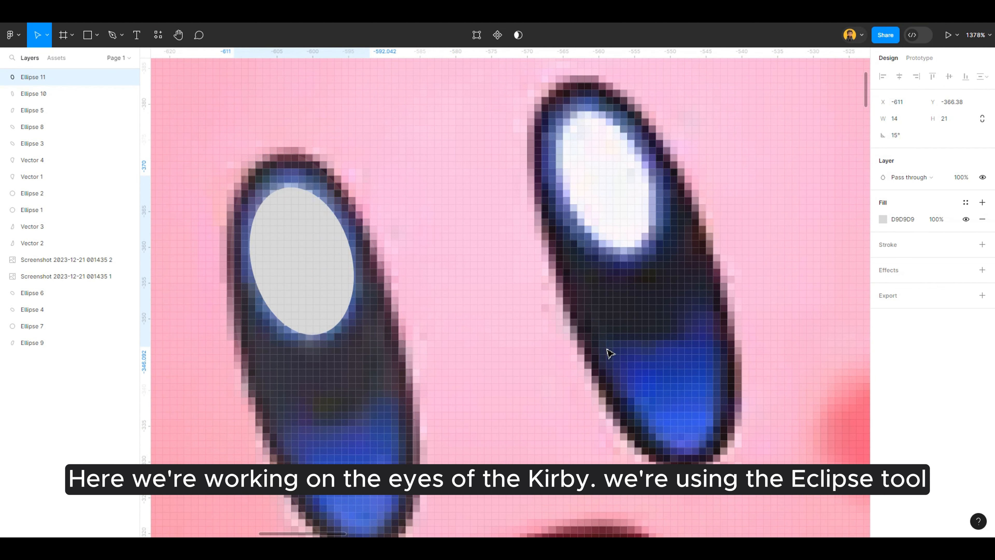
Set the highlight ellipse's fill opacity to 10%
{"action": "left_click", "coordinate": [936, 219]}
{"action": "type", "text": "10"}
{"action": "key", "text": "Return"}
Duplicate the left eye outline and position the copy over the right eye
{"action": "scroll", "coordinate": [265, 231], "scroll_direction": "up", "scroll_amount": 4}
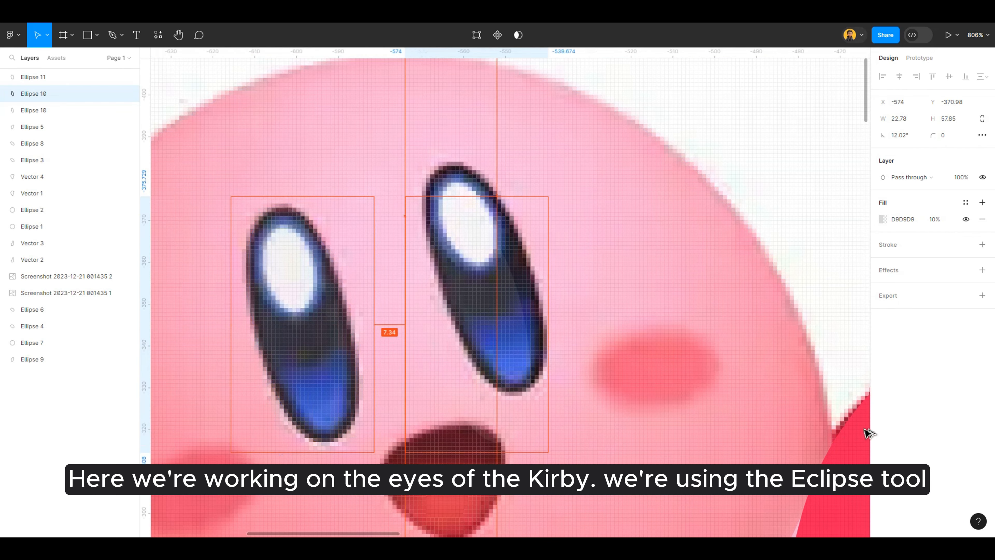
{"action": "left_click_drag", "start_coordinate": [536, 351], "coordinate": [527, 345]}
{"action": "scroll", "coordinate": [528, 346], "scroll_direction": "up", "scroll_amount": 4}
Adjust the anchor points of the right eye's outline so its shape matches the eye's edge
{"action": "key", "text": "Return"}
{"action": "left_click_drag", "start_coordinate": [488, 437], "coordinate": [522, 437]}
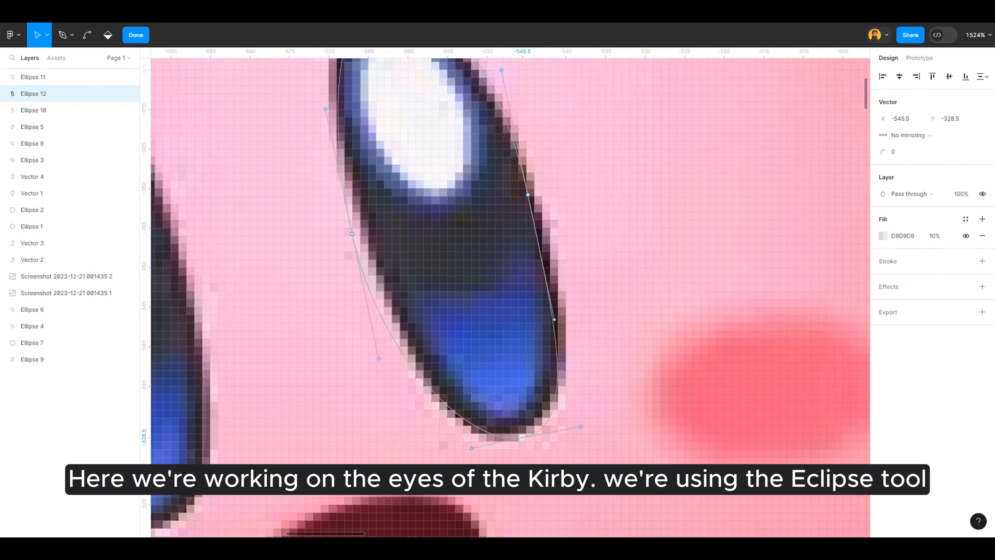
{"action": "scroll", "coordinate": [862, 431], "scroll_direction": "up", "scroll_amount": 3}
{"action": "left_click", "coordinate": [527, 298]}
{"action": "key", "text": "Right"}
{"action": "left_click", "coordinate": [352, 337]}
{"action": "key", "text": "Right"}
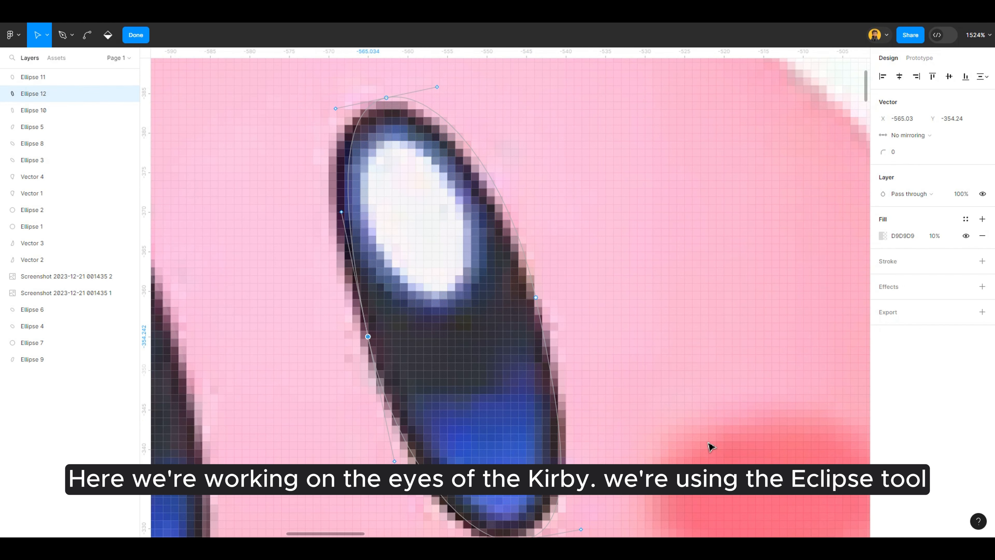
{"action": "scroll", "coordinate": [733, 348], "scroll_direction": "up", "scroll_amount": 4}
{"action": "key", "text": "Tab"}
{"action": "key", "text": "Down"}
{"action": "key", "text": "Left"}
{"action": "key", "text": "Down"}
{"action": "key", "text": "Left"}
{"action": "key", "text": "Right"}
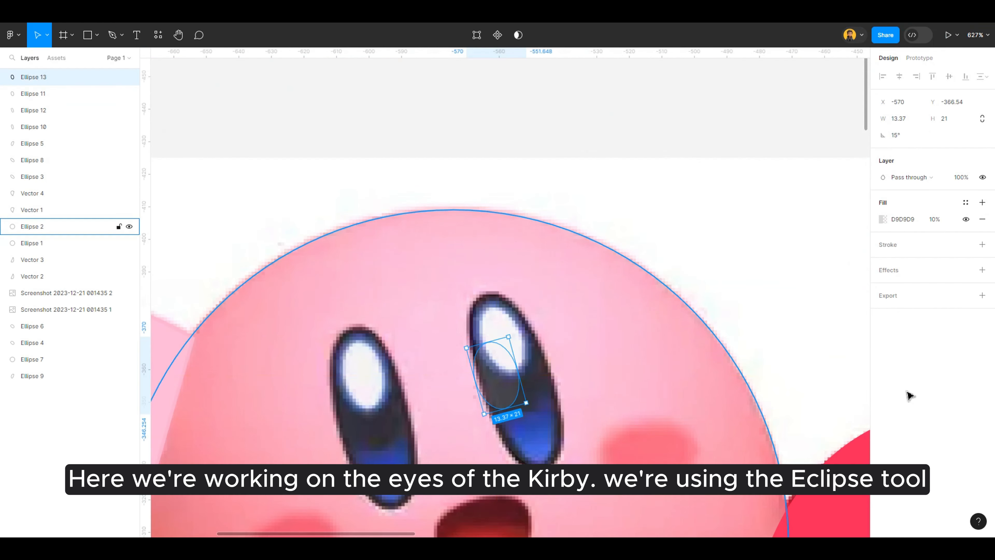
Place the highlight ellipse's copy over the right eye's white highlight and narrow it to 12.56 wide
{"action": "scroll", "coordinate": [851, 460], "scroll_direction": "up", "scroll_amount": 10}
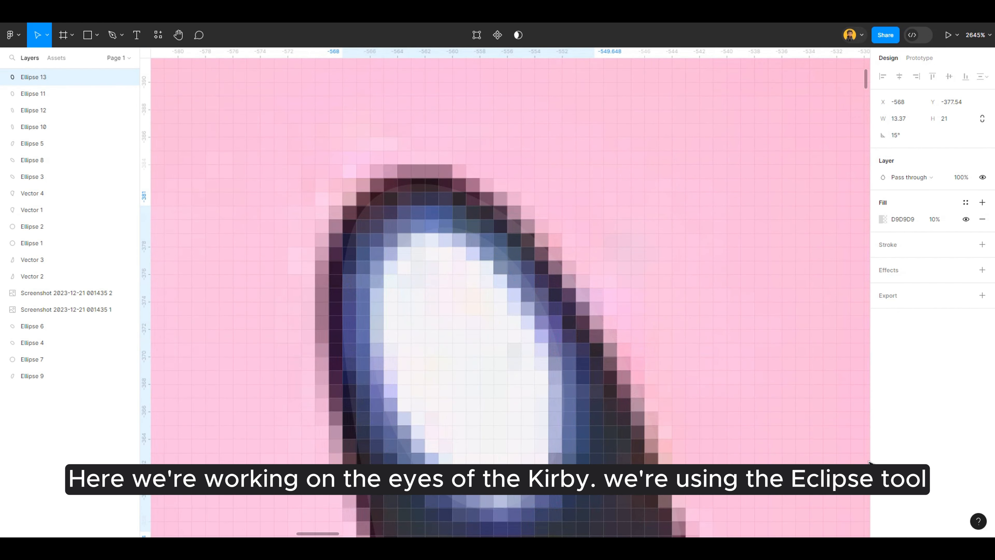
{"action": "left_click_drag", "start_coordinate": [951, 449], "coordinate": [936, 451]}
{"action": "scroll", "coordinate": [909, 531], "scroll_direction": "down", "scroll_amount": 10}
{"action": "scroll", "coordinate": [909, 531], "scroll_direction": "up", "scroll_amount": 5}
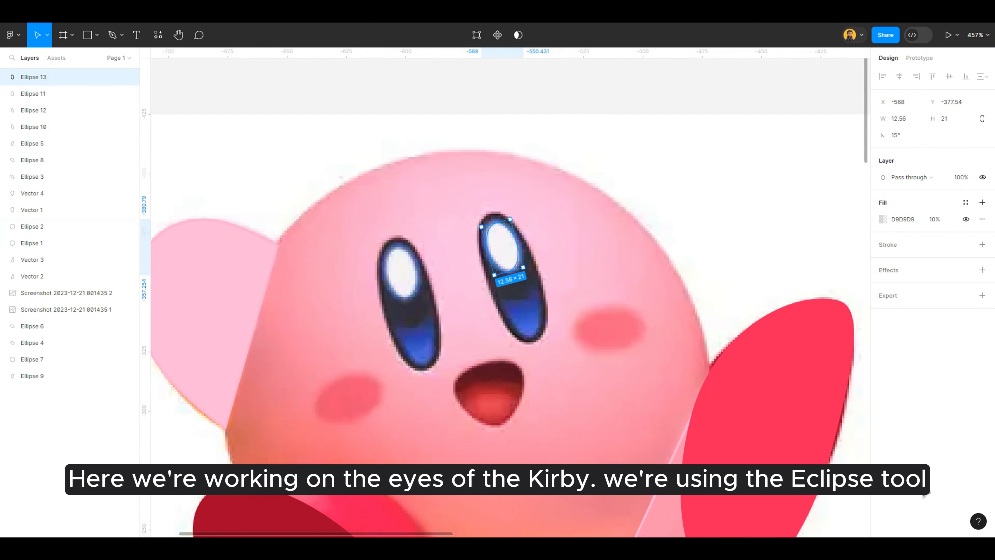
{"action": "scroll", "coordinate": [392, 262], "scroll_direction": "up", "scroll_amount": 2}
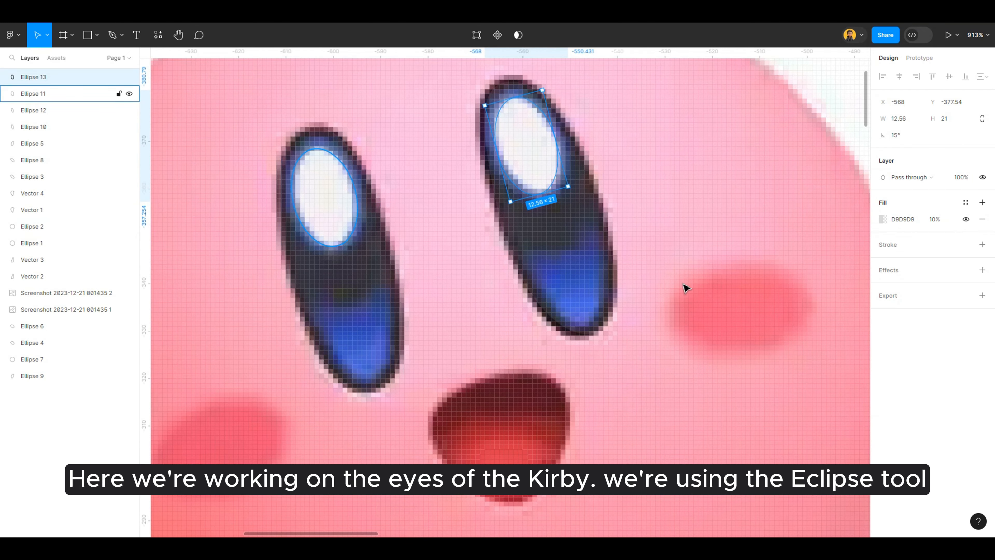
Give the white highlight ellipses of both eyes an opaque off-white fill
{"action": "left_click", "coordinate": [355, 220]}
{"action": "scroll", "coordinate": [364, 229], "scroll_direction": "up", "scroll_amount": 2}
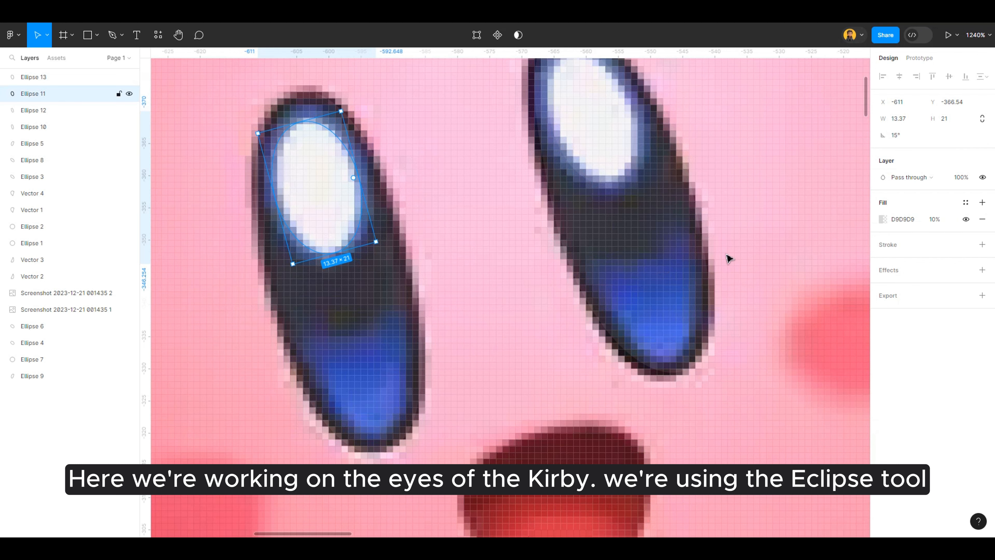
{"action": "left_click", "coordinate": [847, 450]}
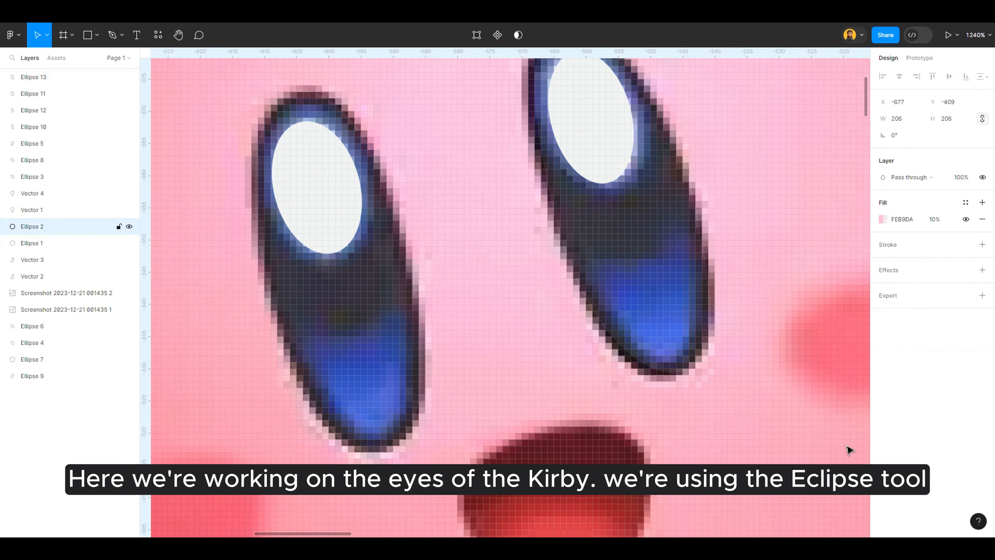
{"action": "scroll", "coordinate": [721, 420], "scroll_direction": "up", "scroll_amount": 1}
{"action": "scroll", "coordinate": [721, 420], "scroll_direction": "up", "scroll_amount": 1}
{"action": "left_click", "coordinate": [316, 223]}
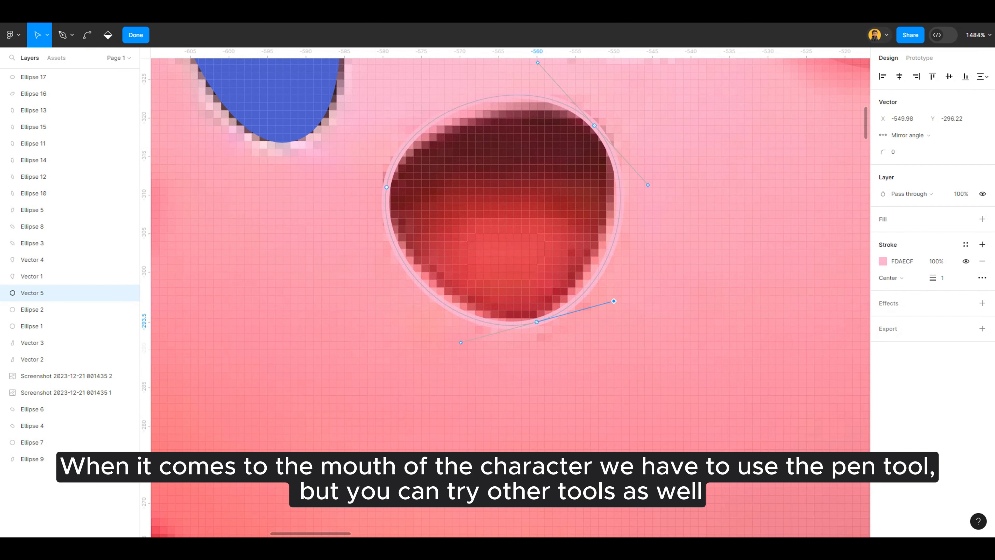
Adjust the handles of the mouth outline's bottom anchor so the lower curve follows the mouth's edge
{"action": "left_click_drag", "start_coordinate": [614, 300], "coordinate": [583, 300]}
{"action": "key", "text": "ctrl+z"}
{"action": "key", "text": "ctrl+z"}
{"action": "key", "text": "ctrl+z"}
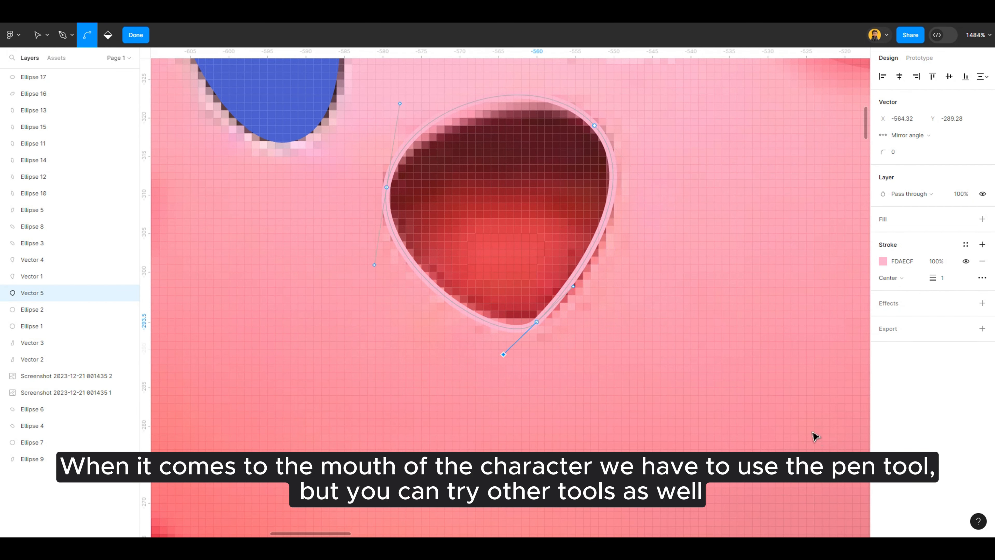
{"action": "left_click_drag", "start_coordinate": [833, 440], "coordinate": [841, 426]}
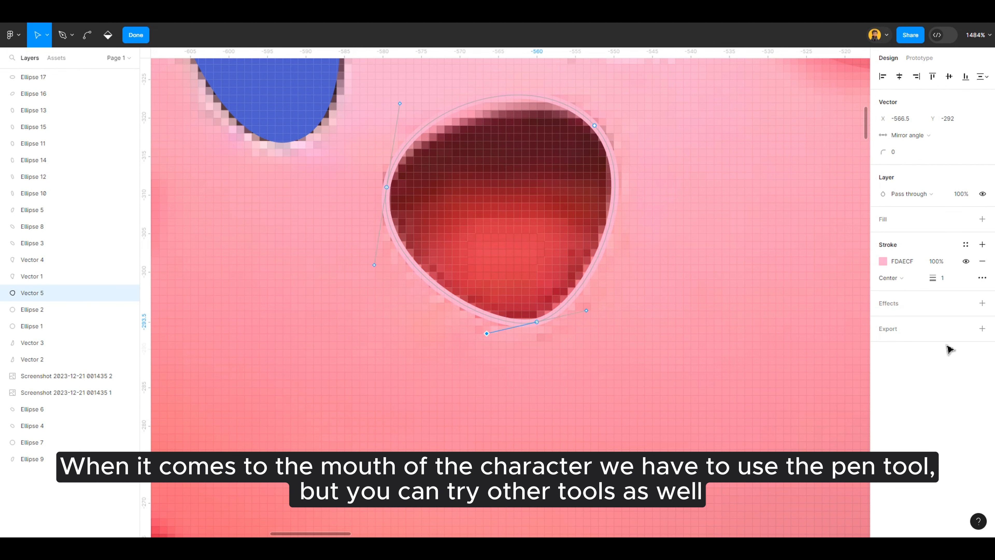
Reshape the curves at the mouth outline's left and upper-right anchors to match the mouth, and finish editing the path
{"action": "scroll", "coordinate": [947, 345], "scroll_direction": "up", "scroll_amount": 4}
{"action": "left_click_drag", "start_coordinate": [400, 268], "coordinate": [384, 307]}
{"action": "left_click_drag", "start_coordinate": [538, 228], "coordinate": [522, 251]}
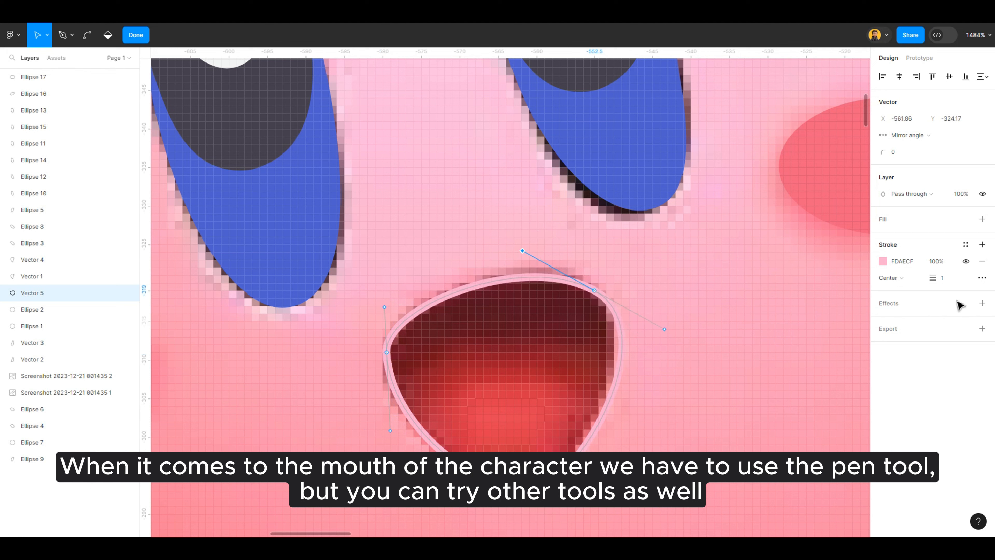
{"action": "left_click_drag", "start_coordinate": [667, 324], "coordinate": [637, 308]}
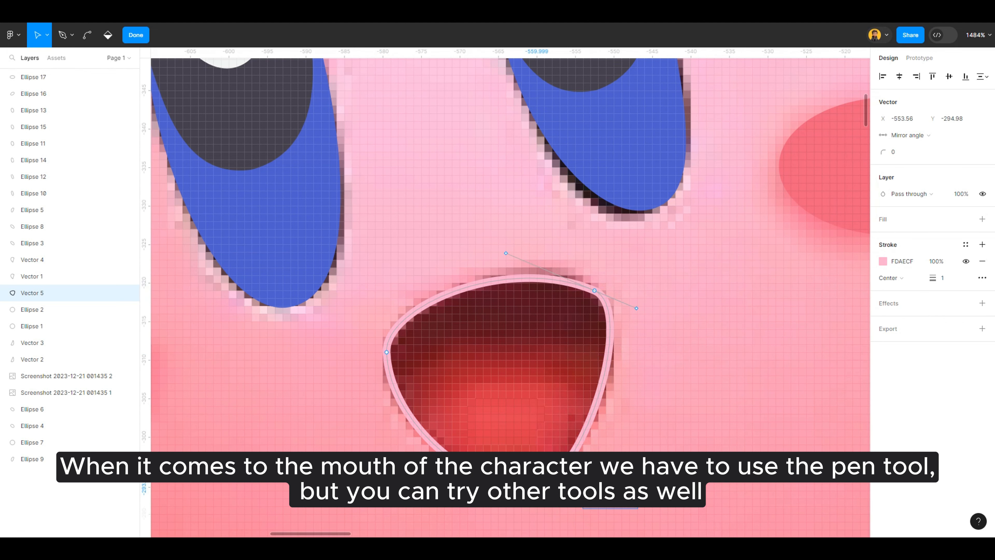
{"action": "key", "text": "Escape"}
{"action": "left_click", "coordinate": [687, 392]}
{"action": "scroll", "coordinate": [687, 392], "scroll_direction": "down", "scroll_amount": 8}
{"action": "key", "text": "Escape"}
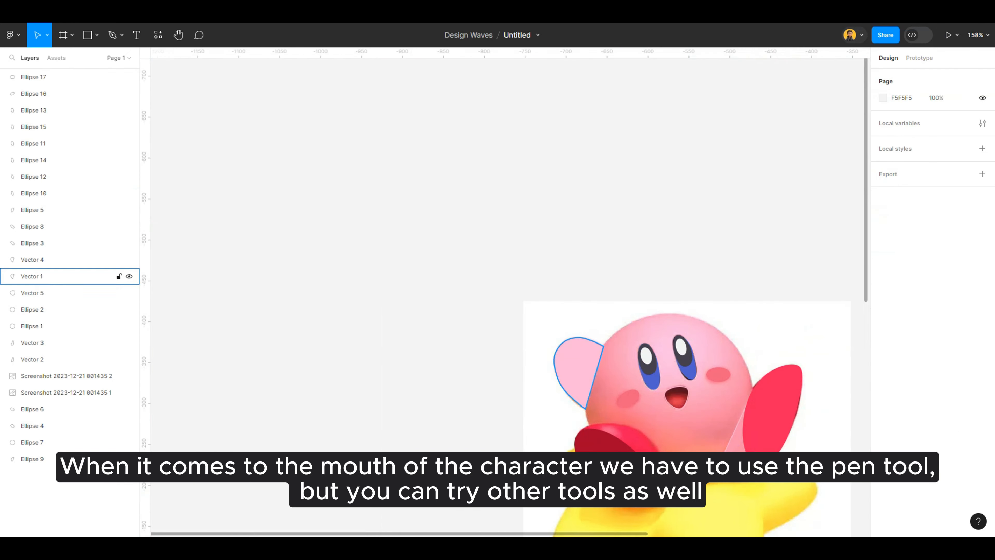
Duplicate the mouth outline and size the copy to 26 by 21 over the mouth's red inner area
{"action": "scroll", "coordinate": [678, 371], "scroll_direction": "up", "scroll_amount": 5}
{"action": "left_click", "coordinate": [704, 368]}
{"action": "scroll", "coordinate": [723, 397], "scroll_direction": "up", "scroll_amount": 3}
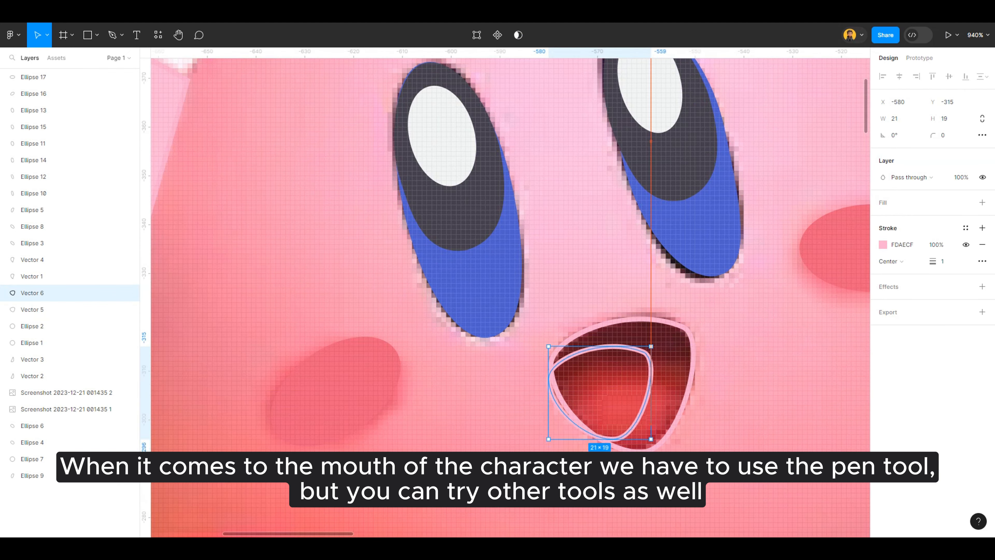
{"action": "scroll", "coordinate": [652, 428], "scroll_direction": "up", "scroll_amount": 3}
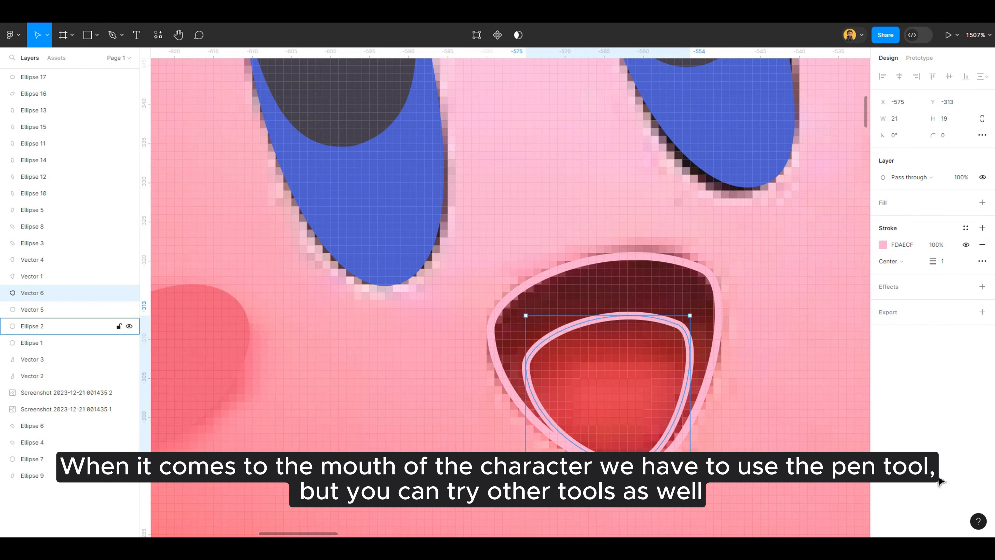
{"action": "left_click_drag", "start_coordinate": [526, 463], "coordinate": [510, 468]}
{"action": "mouse_move", "coordinate": [690, 468]}
{"action": "left_mouse_down"}
{"action": "mouse_move", "coordinate": [713, 469]}
{"action": "mouse_move", "coordinate": [658, 450]}
{"action": "mouse_move", "coordinate": [666, 455]}
{"action": "left_mouse_up"}
Remove the inner mouth shape's stroke and give it a red fill sampled from the reference image
{"action": "key", "text": "i"}
{"action": "left_click", "coordinate": [982, 202]}
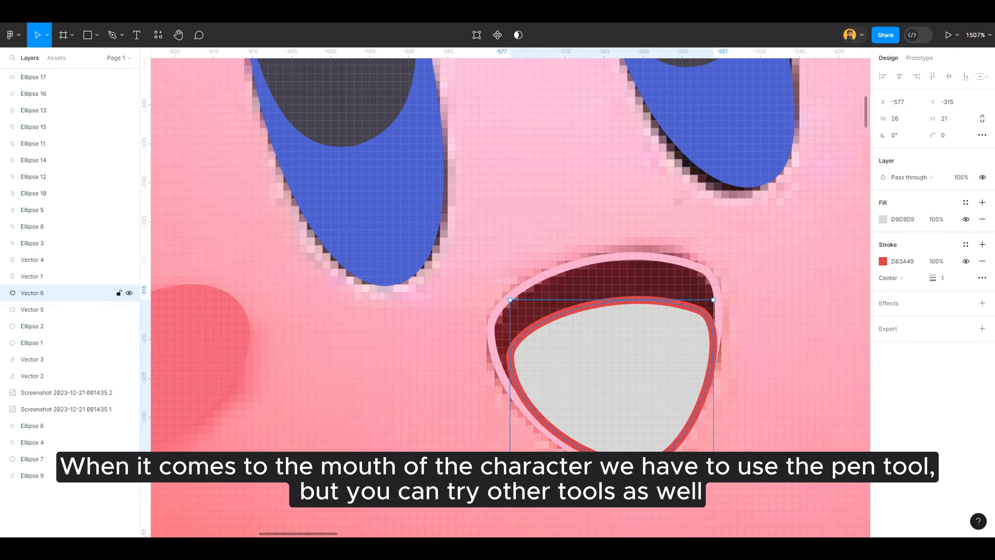
{"action": "key", "text": "i"}
{"action": "left_click", "coordinate": [982, 261]}
{"action": "left_click", "coordinate": [936, 219]}
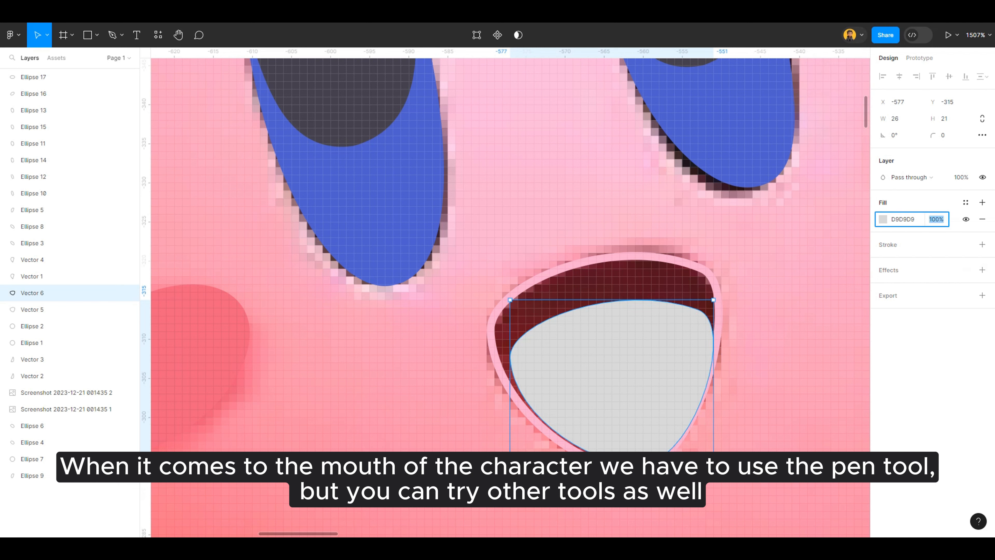
{"action": "type", "text": "0"}
{"action": "key", "text": "Return"}
{"action": "key", "text": "i"}
{"action": "left_click", "coordinate": [627, 427]}
Replace the outer mouth shape's stroke with a fill and set the fill opacity to 10%
{"action": "left_click", "coordinate": [32, 309]}
{"action": "left_click", "coordinate": [982, 244]}
{"action": "left_click", "coordinate": [982, 202]}
{"action": "key", "text": "i"}
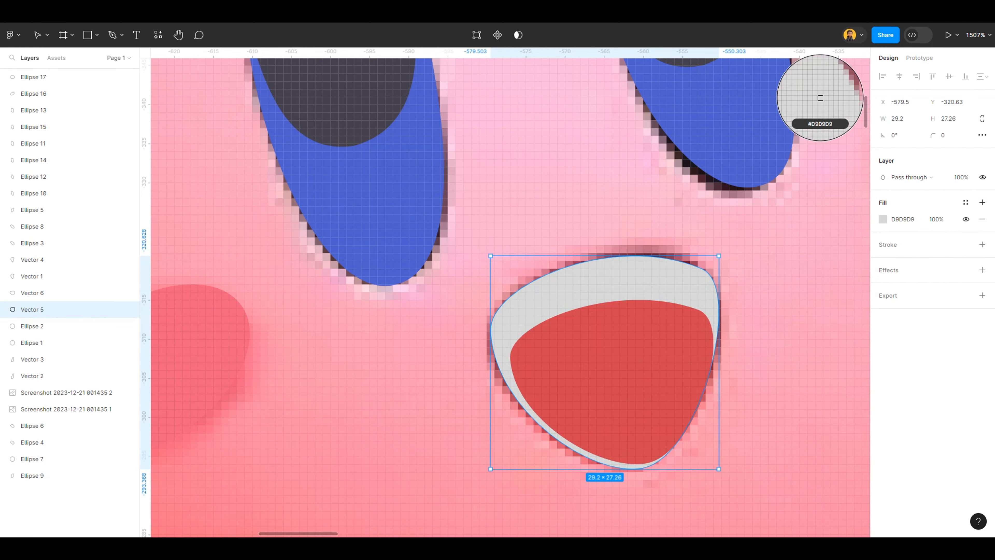
{"action": "left_click", "coordinate": [935, 220]}
{"action": "type", "text": "10"}
{"action": "key", "text": "Return"}
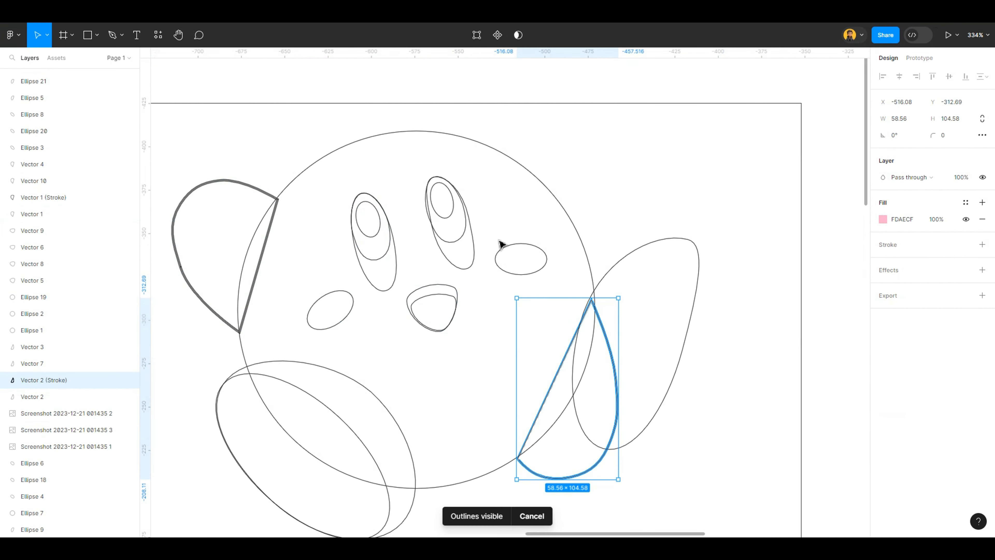
Try a black centred stroke of width 1 on the two arm outline shapes
{"action": "left_click", "coordinate": [43, 197], "text": "shift"}
{"action": "left_click", "coordinate": [982, 286]}
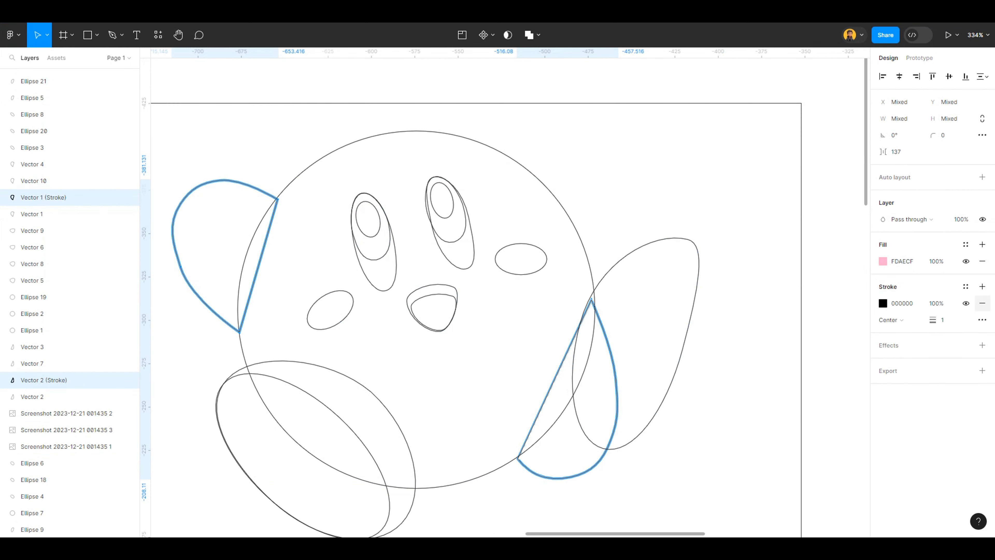
{"action": "scroll", "coordinate": [532, 215], "scroll_direction": "down", "scroll_amount": 8}
{"action": "scroll", "coordinate": [561, 229], "scroll_direction": "up", "scroll_amount": 5}
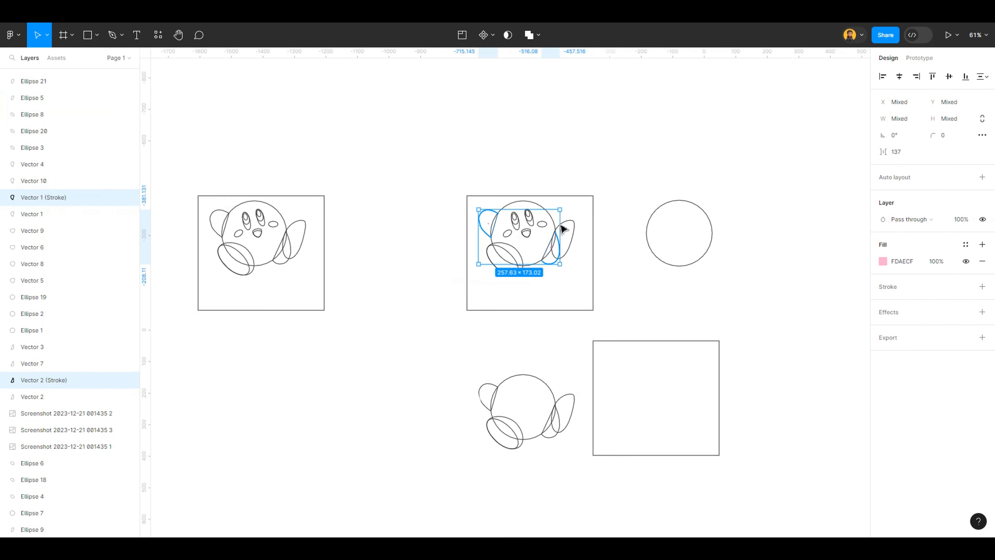
{"action": "scroll", "coordinate": [582, 222], "scroll_direction": "down", "scroll_amount": 8}
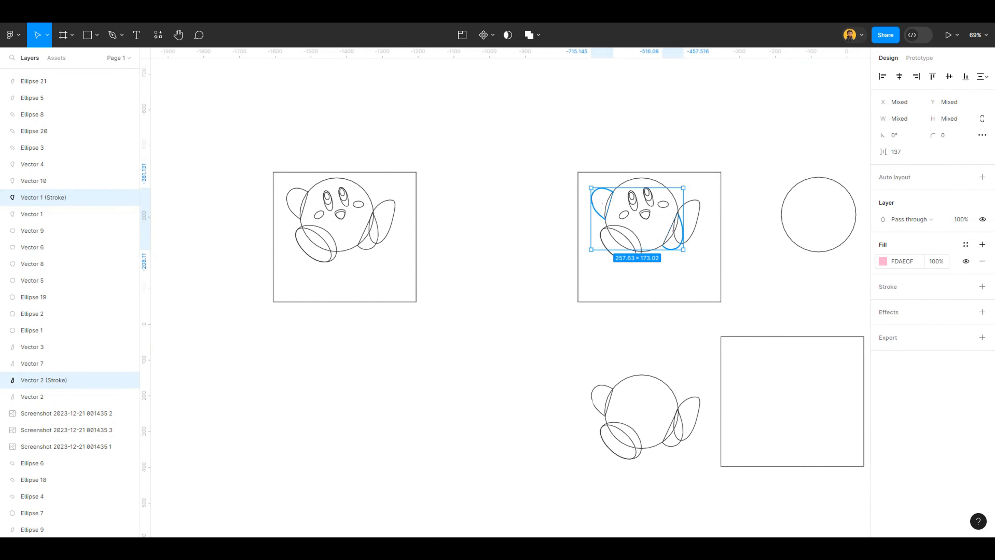
Switch from outline view back to the normal coloured display and clear the selection
{"action": "key", "text": "ctrl+shift+3"}
{"action": "key", "text": "Escape"}
{"action": "scroll", "coordinate": [637, 309], "scroll_direction": "up", "scroll_amount": 6}
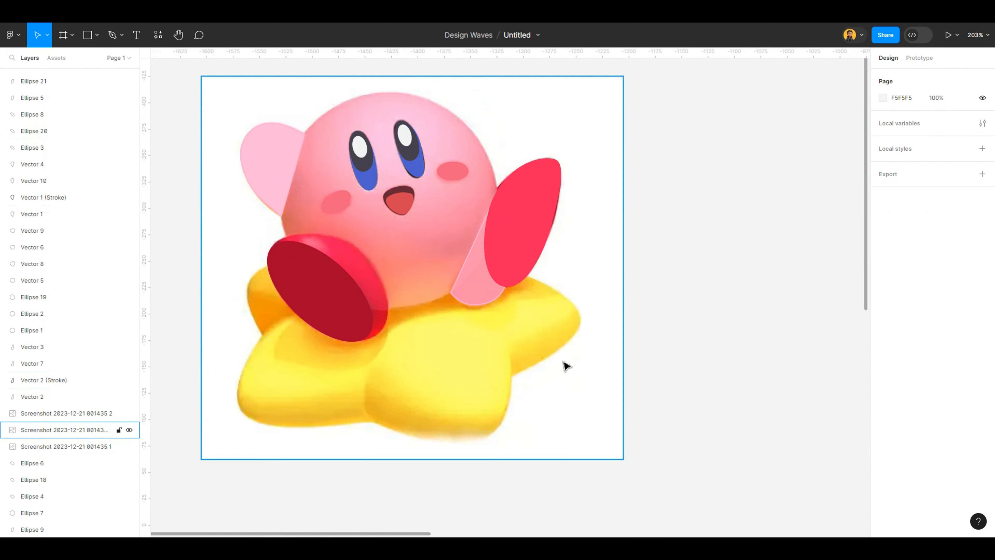
Trace the star with a closed straight-segment Pen path around its tips, passing behind Kirby's foot and body
{"action": "scroll", "coordinate": [611, 412], "scroll_direction": "up", "scroll_amount": 3}
{"action": "key", "text": "p"}
{"action": "left_click", "coordinate": [629, 282]}
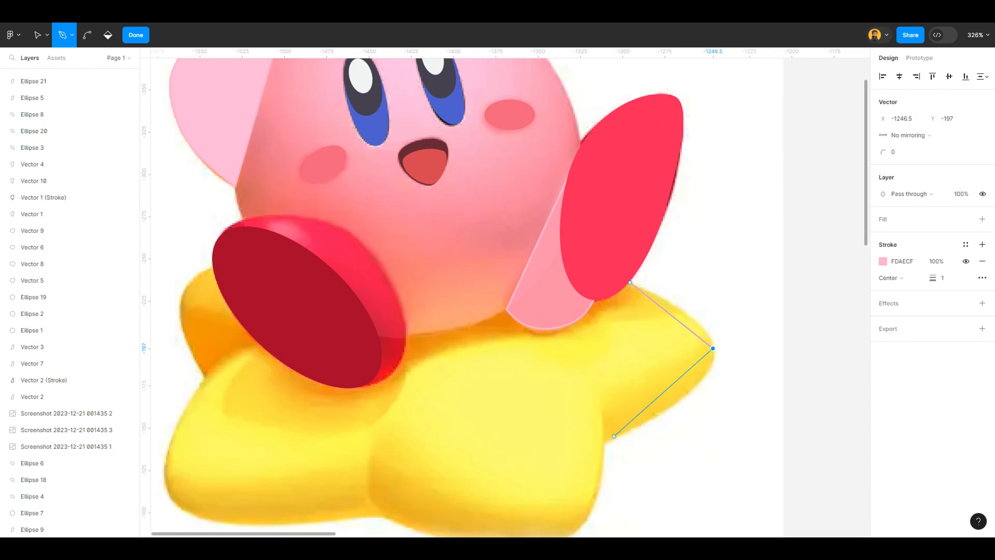
{"action": "scroll", "coordinate": [606, 440], "scroll_direction": "down", "scroll_amount": 3}
{"action": "left_click", "coordinate": [581, 423]}
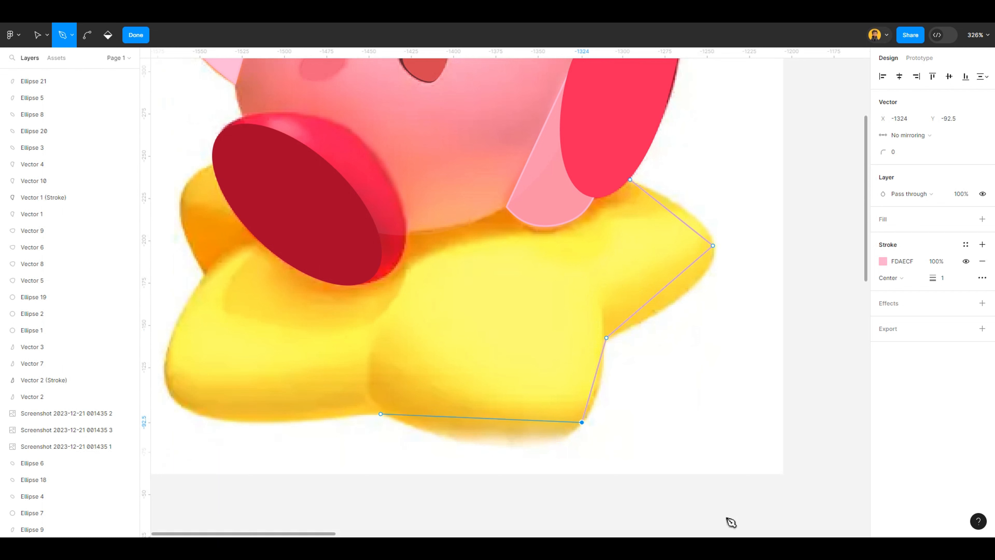
{"action": "left_click", "coordinate": [205, 272]}
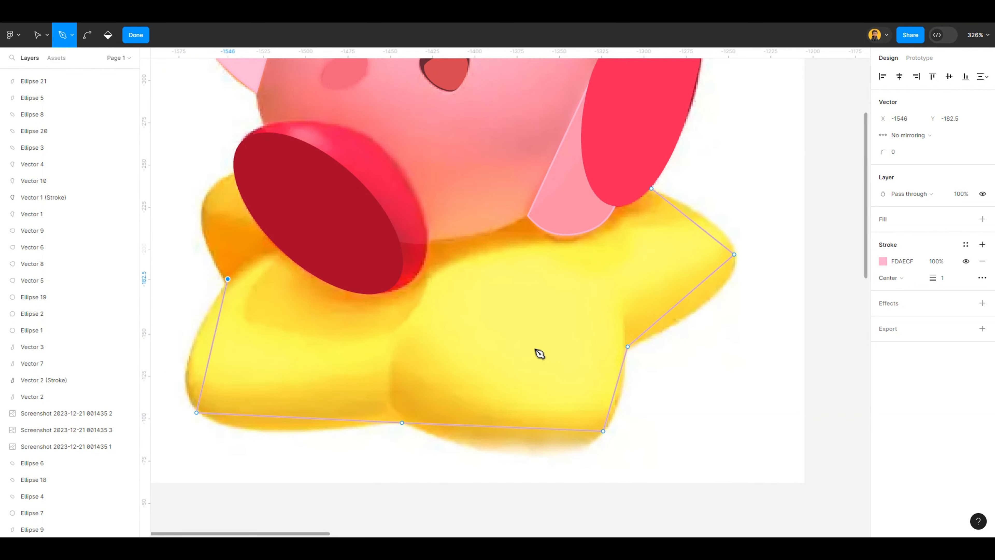
{"action": "scroll", "coordinate": [539, 354], "scroll_direction": "up", "scroll_amount": 5}
{"action": "scroll", "coordinate": [667, 371], "scroll_direction": "down", "scroll_amount": 2}
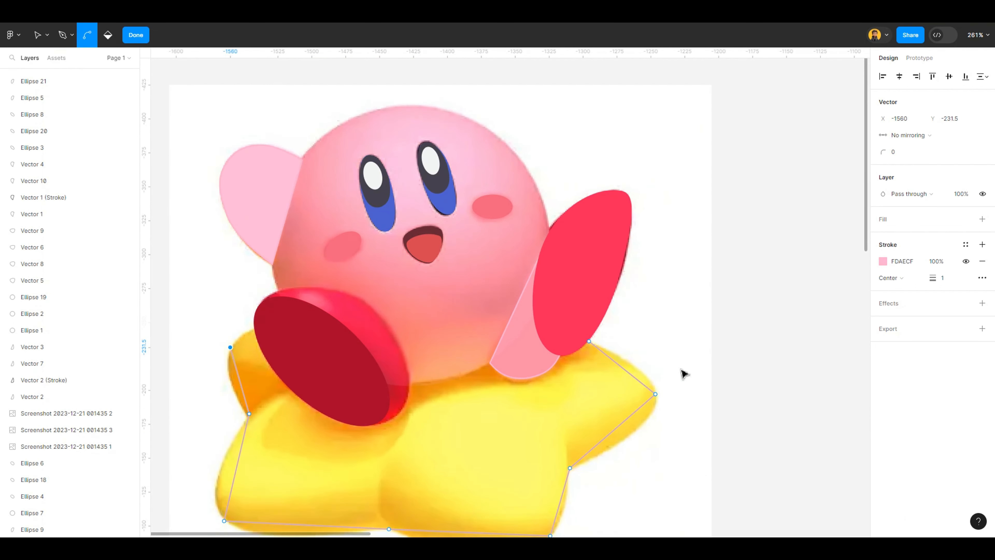
{"action": "scroll", "coordinate": [777, 410], "scroll_direction": "down", "scroll_amount": 1}
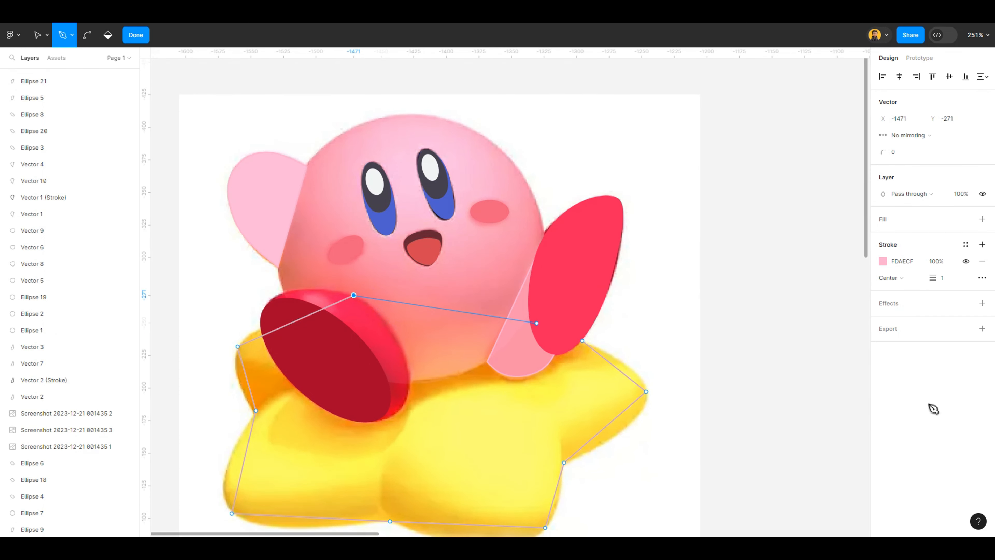
{"action": "scroll", "coordinate": [685, 451], "scroll_direction": "up", "scroll_amount": 2}
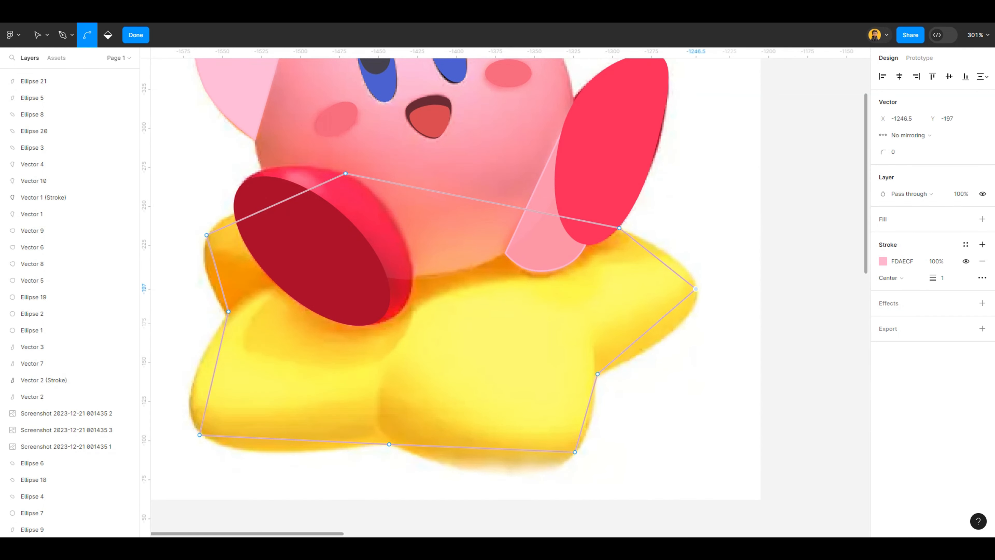
Bend the star path's anchors to follow the star's rounded tips, undoing the stray extra segment above the foot
{"action": "left_click_drag", "start_coordinate": [574, 452], "coordinate": [531, 509]}
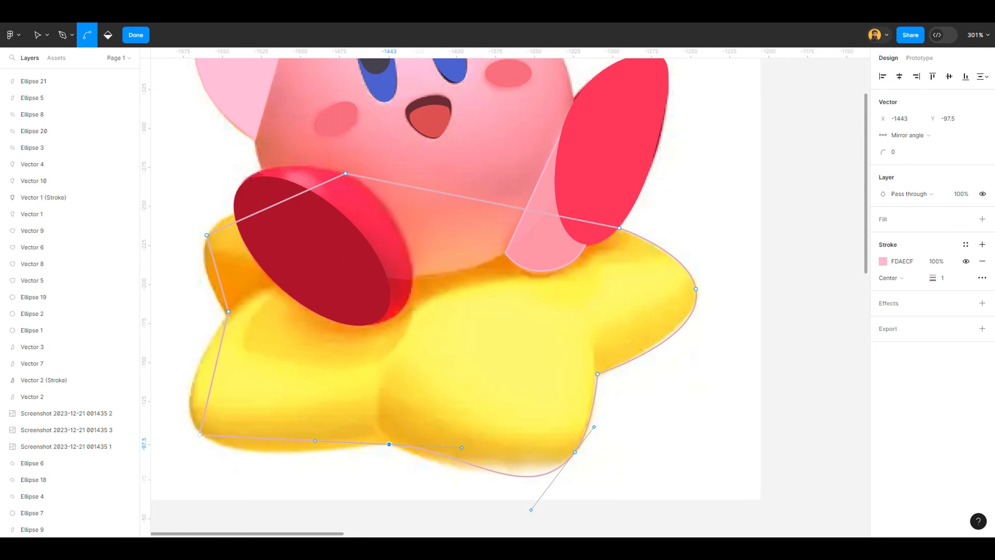
{"action": "left_click", "coordinate": [200, 434]}
{"action": "left_click", "coordinate": [228, 311]}
{"action": "left_click", "coordinate": [206, 235]}
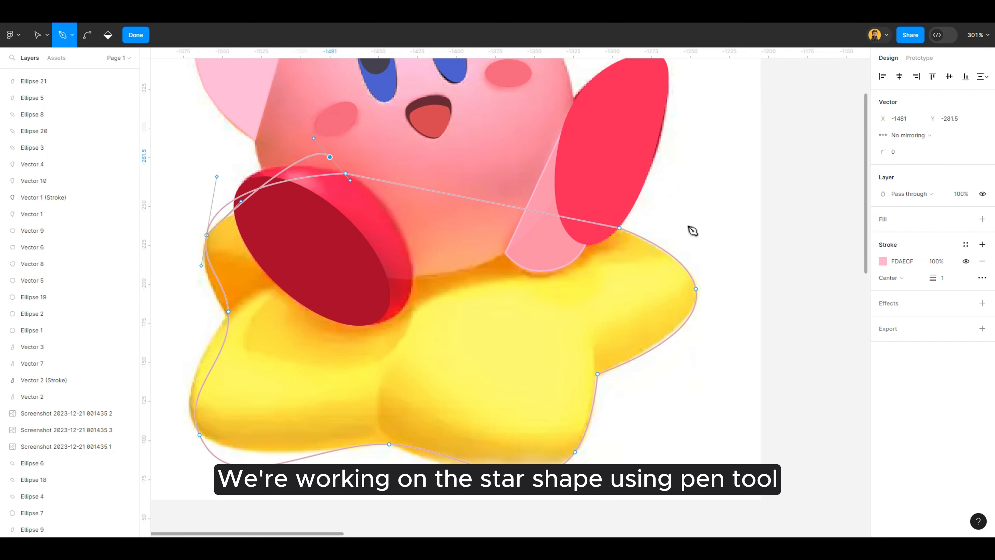
{"action": "key", "text": "ctrl+z"}
{"action": "key", "text": "ctrl+z"}
{"action": "key", "text": "ctrl+z"}
{"action": "key", "text": "ctrl+z"}
{"action": "key", "text": "ctrl+z"}
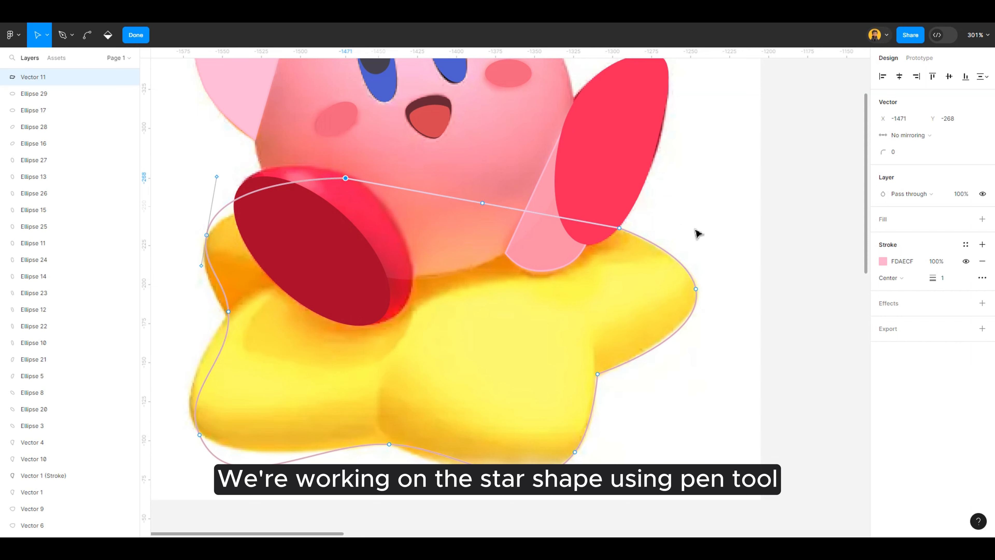
Rework the star outline's left-side notch into a sharp corner that follows the star's edge
{"action": "scroll", "coordinate": [185, 299], "scroll_direction": "up", "scroll_amount": 3}
{"action": "left_click_drag", "start_coordinate": [254, 319], "coordinate": [246, 325]}
{"action": "left_click", "coordinate": [565, 409]}
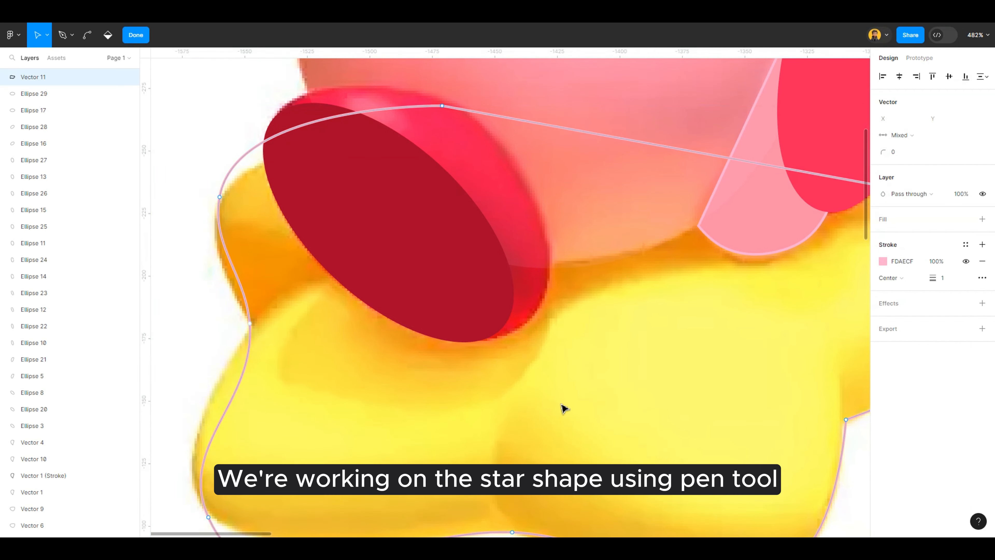
{"action": "key", "text": "ctrl+z"}
{"action": "key", "text": "ctrl+z"}
{"action": "key", "text": "ctrl+z"}
{"action": "scroll", "coordinate": [670, 457], "scroll_direction": "down", "scroll_amount": 3}
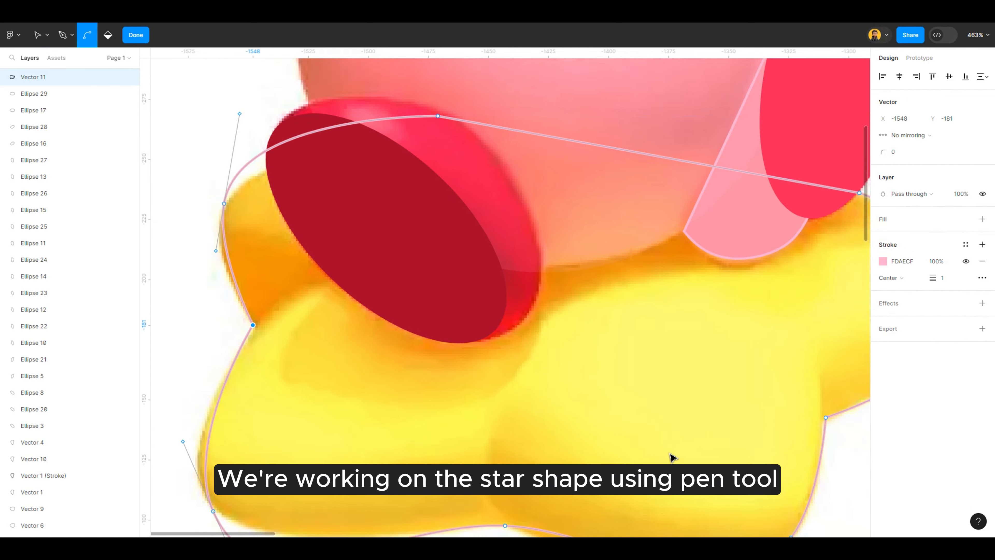
Adjust the curve handles at the star's lower-left tip so the path follows the tip's rounded edge
{"action": "left_click", "coordinate": [419, 437], "text": "ctrl"}
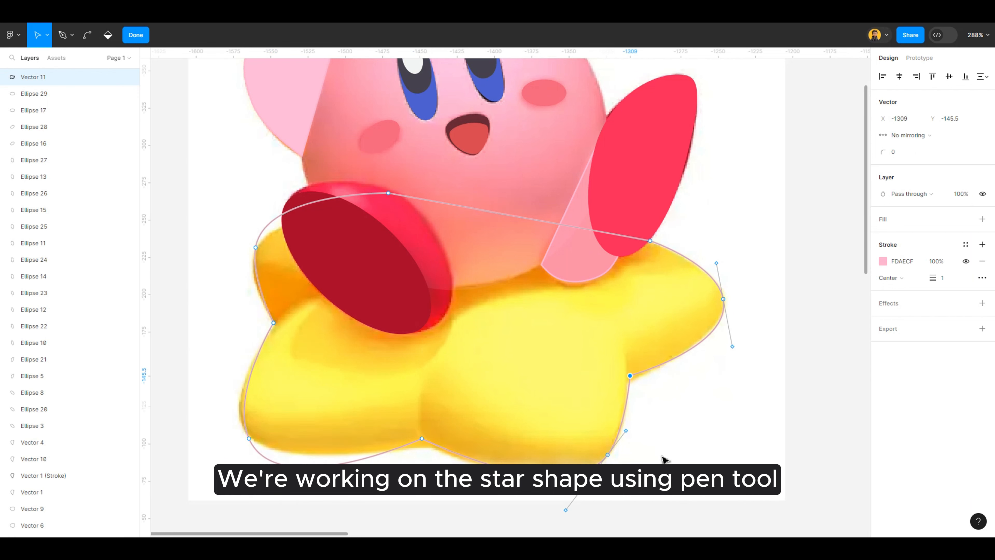
{"action": "scroll", "coordinate": [266, 445], "scroll_direction": "up", "scroll_amount": 2}
{"action": "left_click_drag", "start_coordinate": [208, 430], "coordinate": [285, 441]}
{"action": "scroll", "coordinate": [285, 440], "scroll_direction": "down", "scroll_amount": 1}
{"action": "left_click", "coordinate": [280, 504]}
{"action": "left_click_drag", "start_coordinate": [281, 495], "coordinate": [285, 449]}
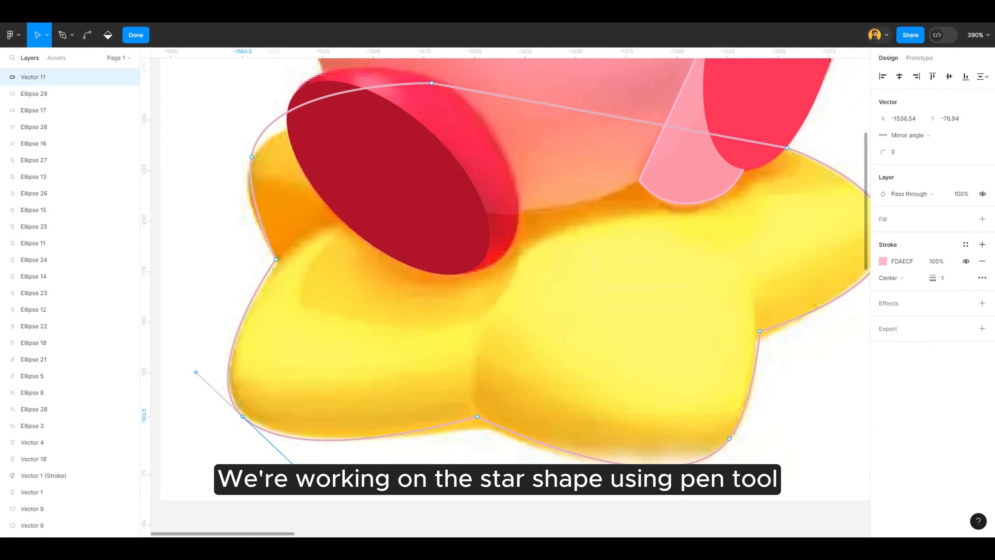
Nudge the star path's upper anchor down and slightly right behind the foot, so the left tip hugs the reference
{"action": "scroll", "coordinate": [602, 369], "scroll_direction": "up", "scroll_amount": 3}
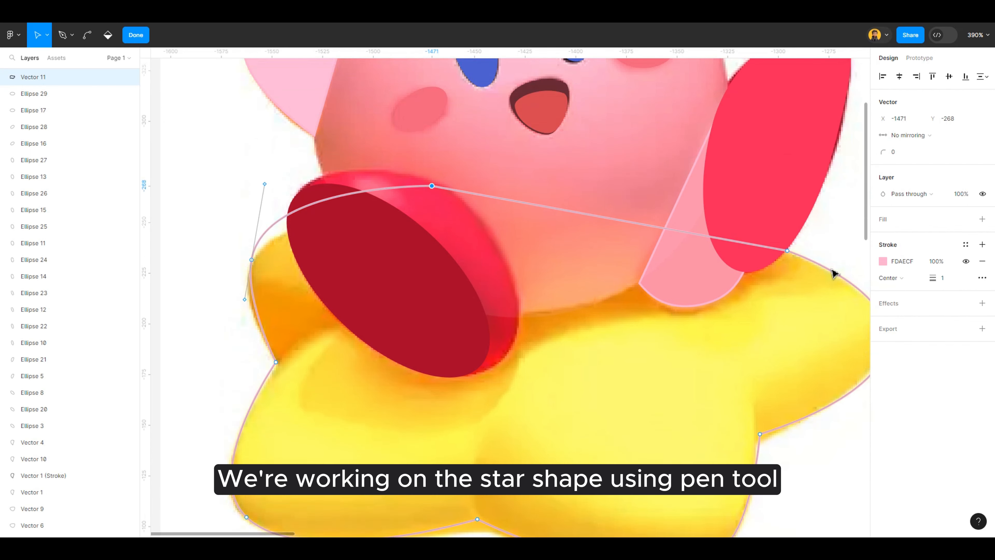
{"action": "key", "text": "Down"}
{"action": "key", "text": "Down"}
{"action": "key", "text": "Down"}
{"action": "key", "text": "Down"}
{"action": "key", "text": "Down"}
{"action": "key", "text": "Down"}
{"action": "key", "text": "Down"}
{"action": "key", "text": "Right"}
{"action": "key", "text": "ctrl+z"}
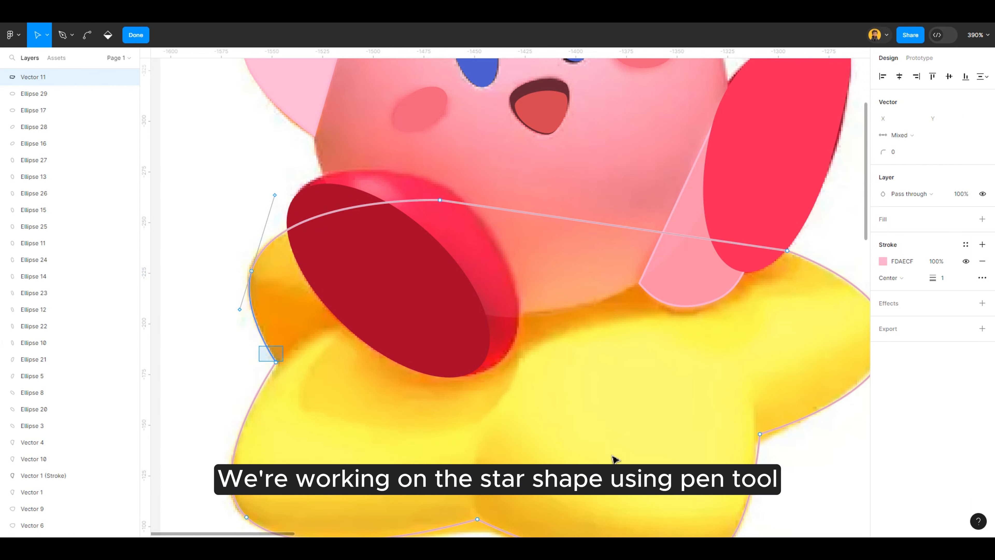
{"action": "key", "text": "Up"}
{"action": "key", "text": "Right"}
Nudge the anchors around the star's lower-right tip and notch upward to match the edge, and finish editing the path
{"action": "scroll", "coordinate": [622, 461], "scroll_direction": "down", "scroll_amount": 3}
{"action": "scroll", "coordinate": [560, 409], "scroll_direction": "up", "scroll_amount": 4}
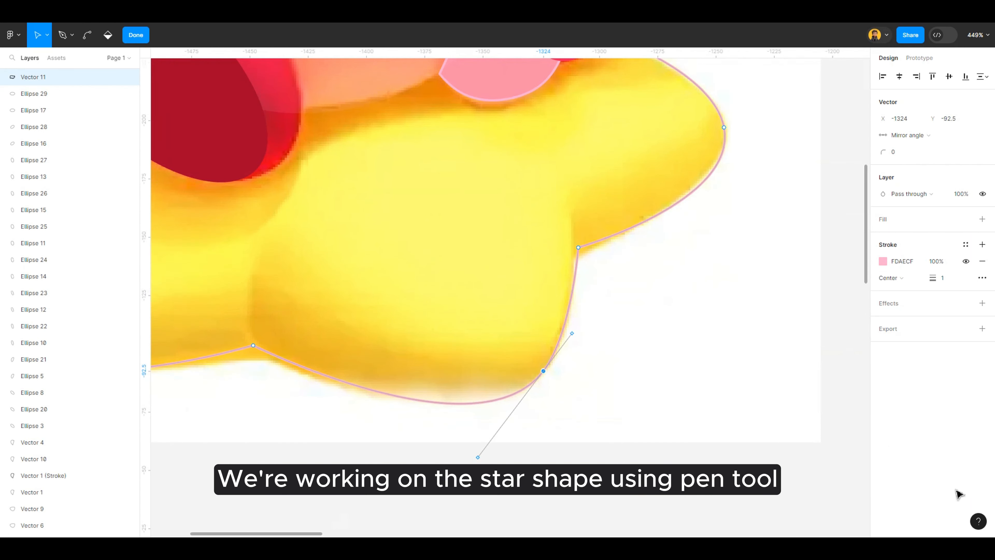
{"action": "key", "text": "Up"}
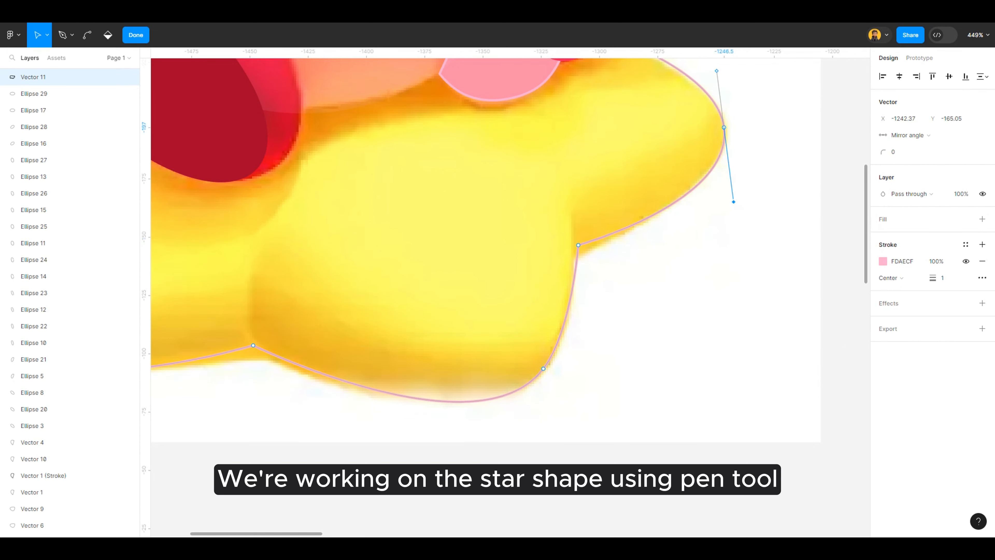
{"action": "scroll", "coordinate": [683, 233], "scroll_direction": "down", "scroll_amount": 4}
{"action": "scroll", "coordinate": [683, 233], "scroll_direction": "up", "scroll_amount": 3}
{"action": "key", "text": "Escape"}
{"action": "scroll", "coordinate": [627, 348], "scroll_direction": "up", "scroll_amount": 2}
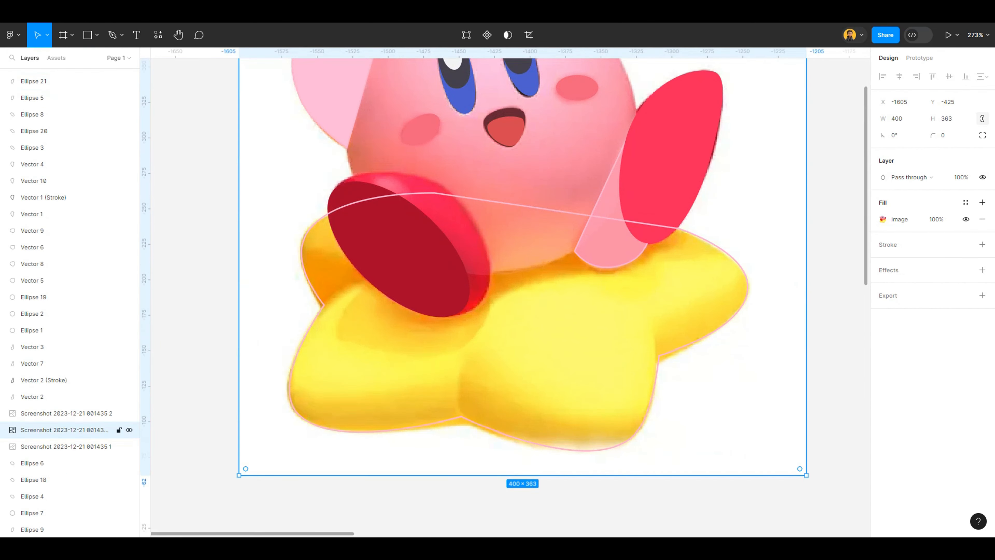
Recolour the star outline's stroke with the light yellow FEFF77 sampled from the reference star
{"action": "key", "text": "i"}
{"action": "left_click", "coordinate": [626, 348]}
{"action": "key", "text": "ctrl+z"}
{"action": "key", "text": "ctrl+z"}
{"action": "key", "text": "i"}
{"action": "left_click", "coordinate": [626, 349]}
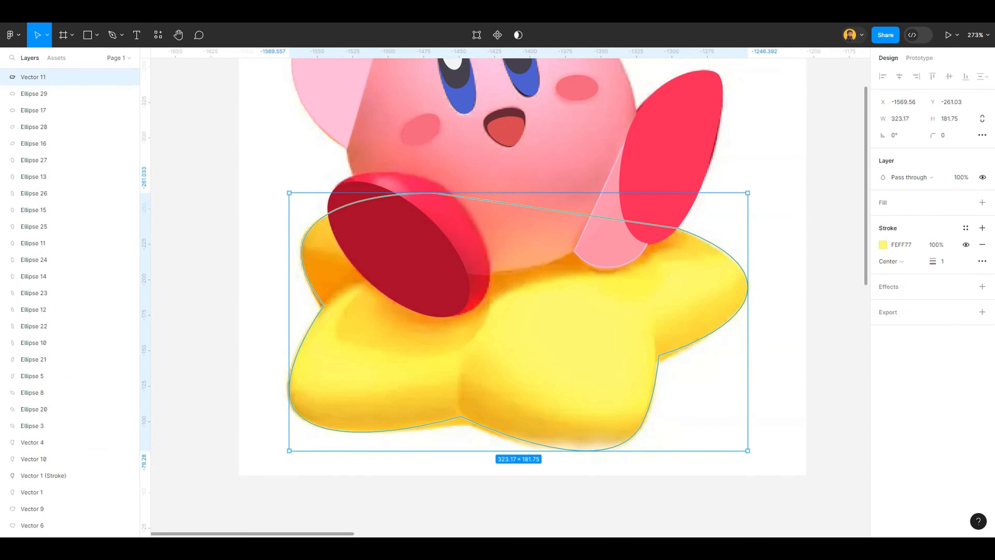
Duplicate the star outline onto the second Kirby reference and align it with the star there at X -717
{"action": "scroll", "coordinate": [556, 436], "scroll_direction": "down", "scroll_amount": 7}
{"action": "left_click", "coordinate": [673, 404]}
{"action": "scroll", "coordinate": [744, 382], "scroll_direction": "down", "scroll_amount": 4}
{"action": "scroll", "coordinate": [744, 382], "scroll_direction": "down", "scroll_amount": 3}
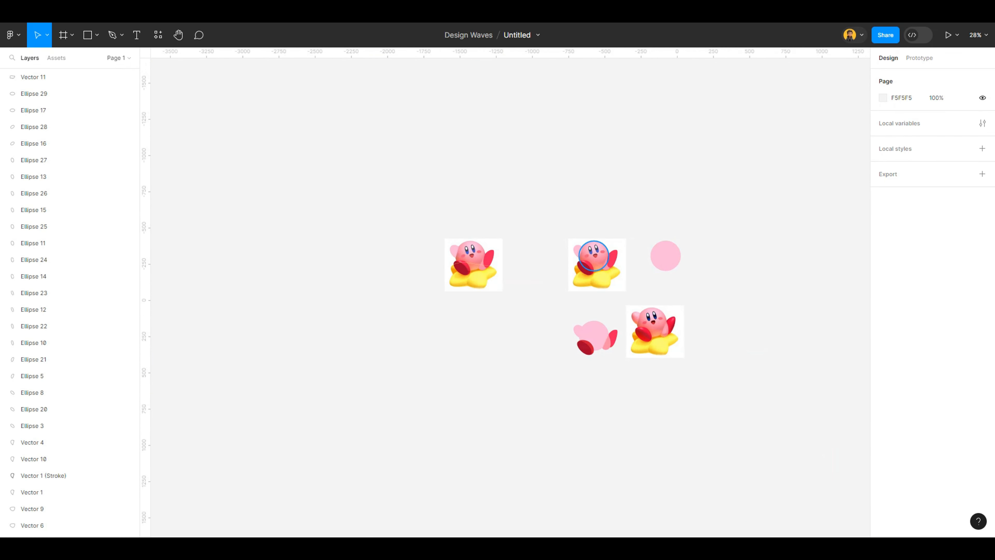
{"action": "scroll", "coordinate": [562, 266], "scroll_direction": "up", "scroll_amount": 2}
{"action": "left_click_drag", "start_coordinate": [442, 274], "coordinate": [659, 274], "text": "alt"}
{"action": "scroll", "coordinate": [675, 281], "scroll_direction": "up", "scroll_amount": 6}
{"action": "key", "text": "shift+Right"}
{"action": "key", "text": "shift+Right"}
{"action": "key", "text": "shift+Right"}
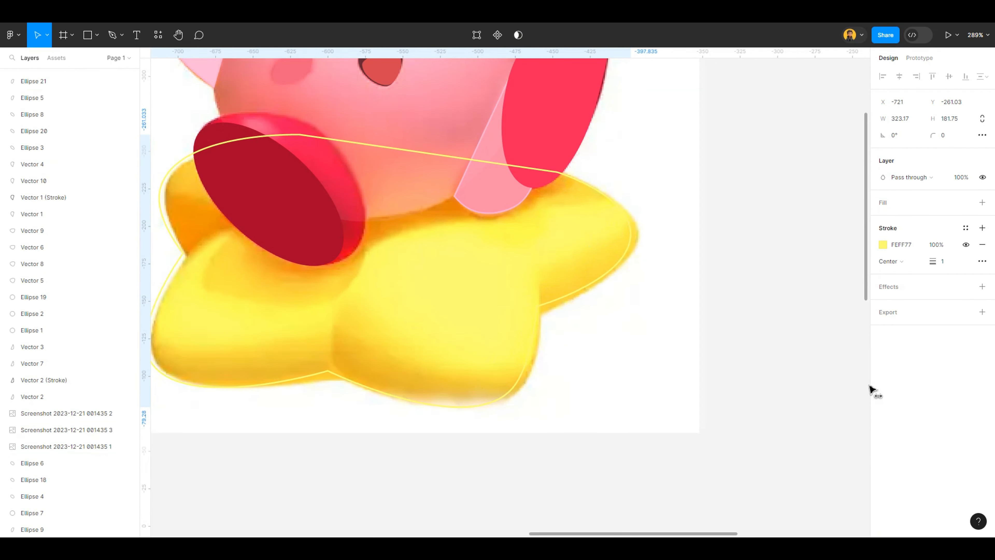
{"action": "key", "text": "Right"}
{"action": "key", "text": "Right"}
{"action": "key", "text": "Right"}
{"action": "key", "text": "Right"}
Replace the copied star's stroke with a solid golden-yellow fill sampled from the reference, and send the shape behind Kirby's parts
{"action": "left_click", "coordinate": [982, 244]}
{"action": "left_click", "coordinate": [981, 202]}
{"action": "key", "text": "i"}
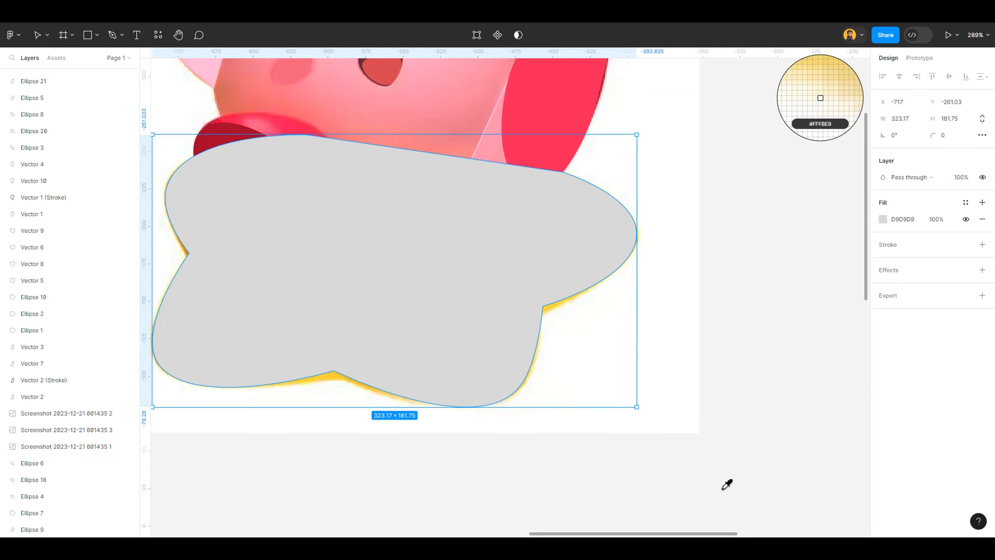
{"action": "left_click", "coordinate": [722, 490]}
{"action": "scroll", "coordinate": [595, 338], "scroll_direction": "down", "scroll_amount": 2}
{"action": "key", "text": "["}
Select all the traced Kirby and star shapes and duplicate them onto the empty canvas below the references
{"action": "scroll", "coordinate": [563, 334], "scroll_direction": "down", "scroll_amount": 7}
{"action": "left_click_drag", "start_coordinate": [400, 213], "coordinate": [584, 349]}
{"action": "left_click", "coordinate": [583, 253], "text": "shift"}
{"action": "scroll", "coordinate": [525, 304], "scroll_direction": "down", "scroll_amount": 1}
{"action": "left_click_drag", "start_coordinate": [520, 302], "coordinate": [366, 464], "text": "alt"}
{"action": "scroll", "coordinate": [367, 464], "scroll_direction": "up", "scroll_amount": 6}
{"action": "left_click", "coordinate": [367, 464]}
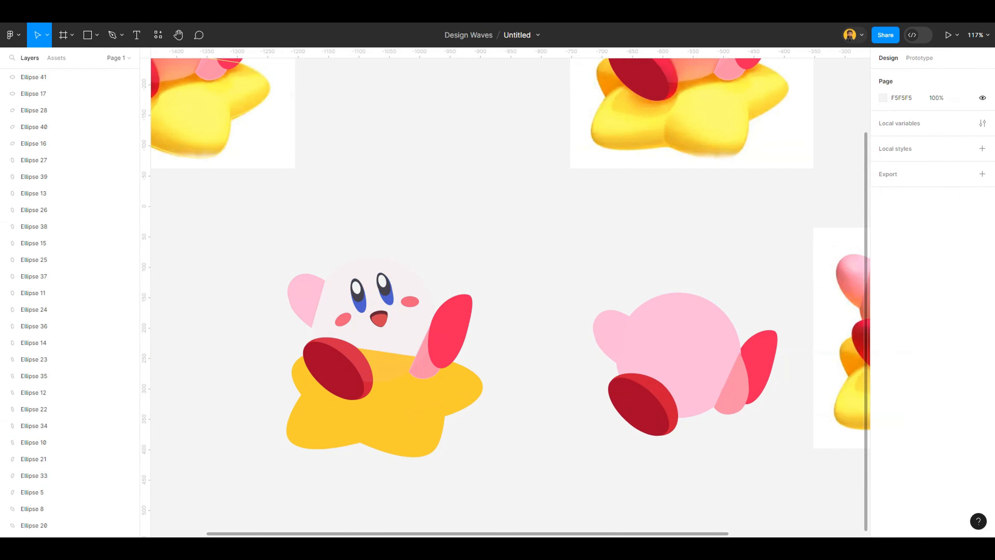
Recolour the duplicated Kirby's near-white body with the pink sampled from the neighbouring plain Kirby copy
{"action": "scroll", "coordinate": [374, 325], "scroll_direction": "up", "scroll_amount": 1}
{"action": "left_click", "coordinate": [391, 341]}
{"action": "key", "text": "i"}
{"action": "left_click", "coordinate": [697, 372]}
{"action": "left_click", "coordinate": [799, 353]}
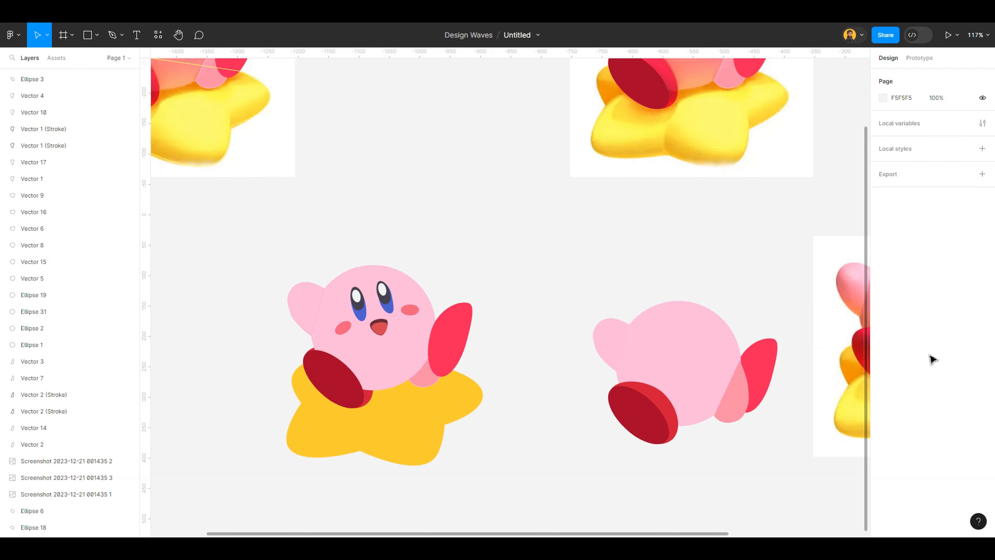
{"action": "key", "text": "shift+1"}
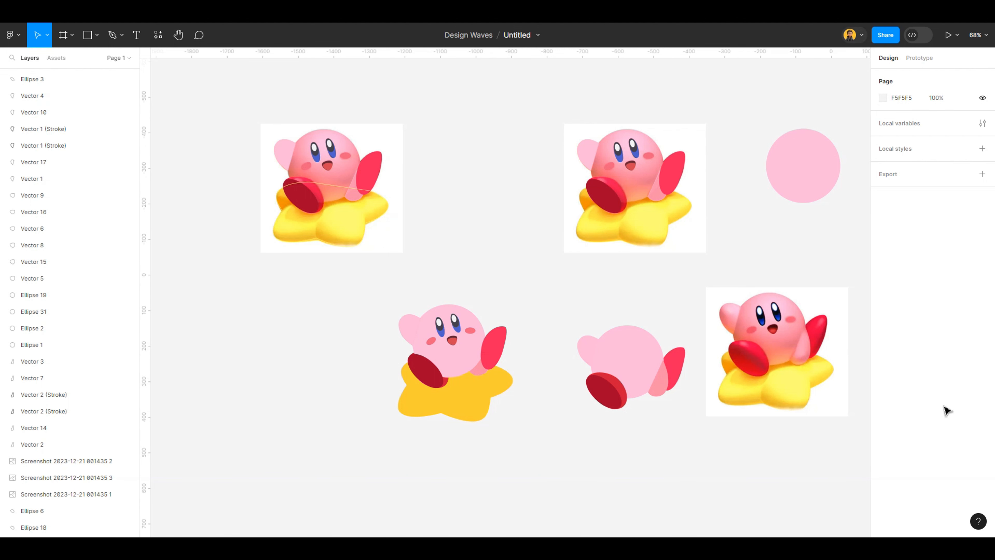
{"action": "key", "text": "ctrl+y"}
{"action": "key", "text": "ctrl+y"}
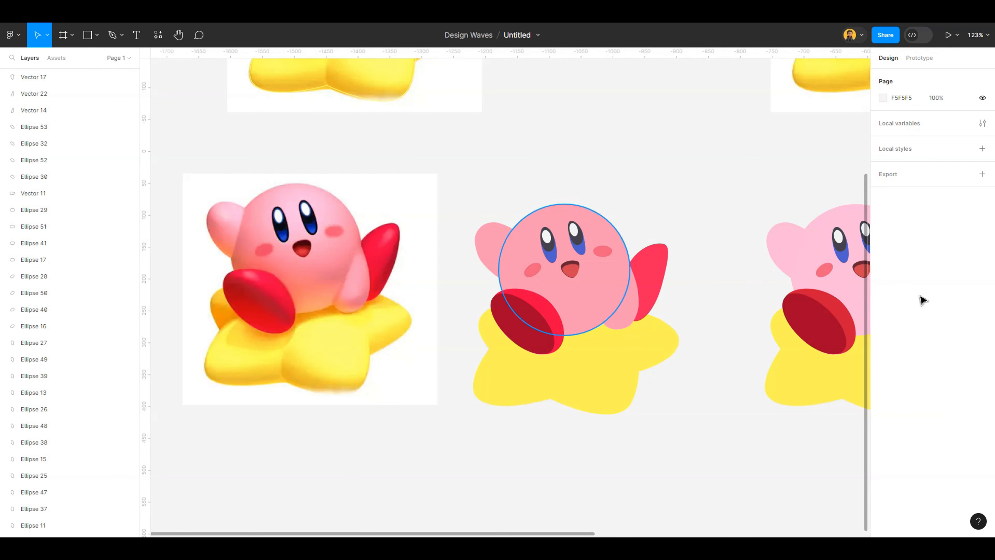
{"action": "scroll", "coordinate": [547, 322], "scroll_direction": "up", "scroll_amount": 4}
{"action": "scroll", "coordinate": [670, 339], "scroll_direction": "down", "scroll_amount": 3}
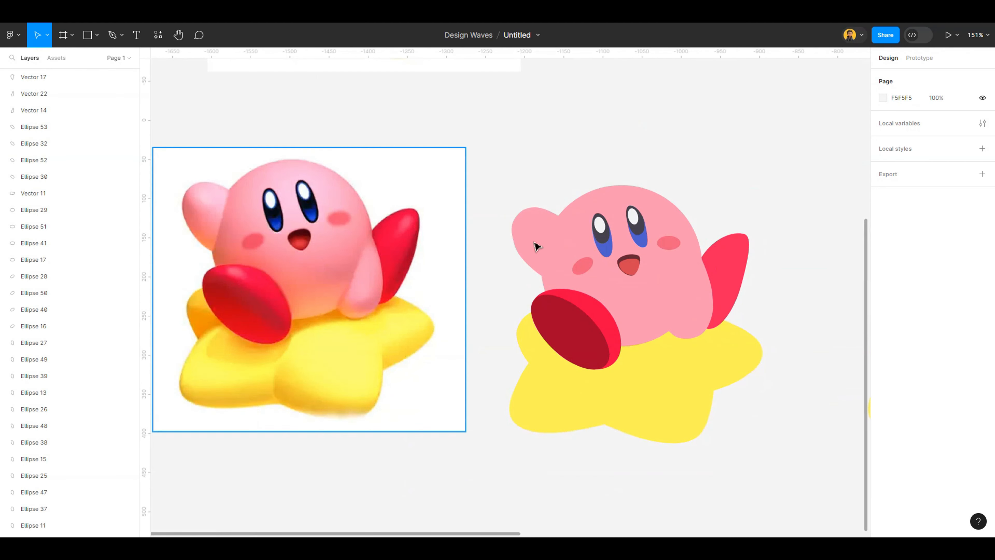
{"action": "scroll", "coordinate": [212, 193], "scroll_direction": "up", "scroll_amount": 3}
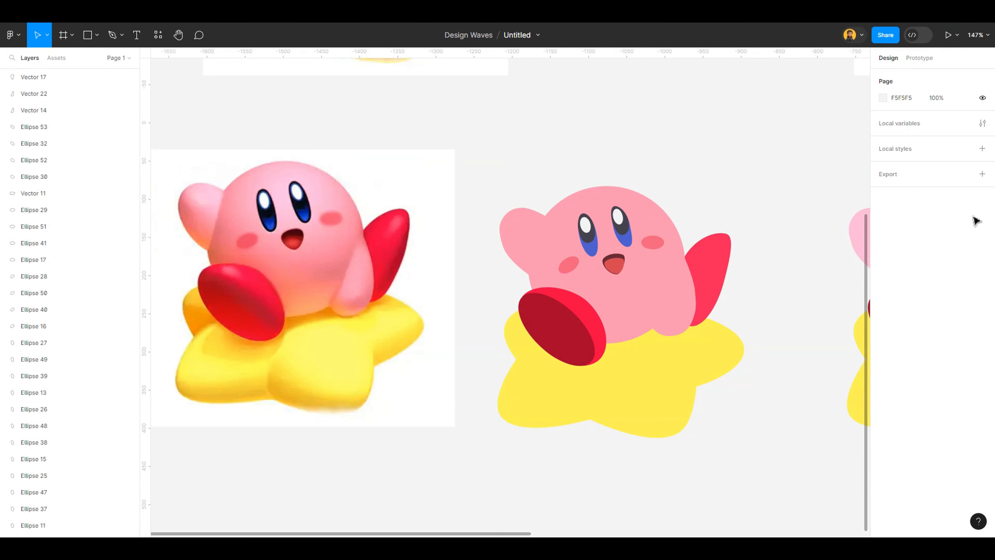
Give Kirby's body a linear gradient from light pink at the top to solid coral at the bottom, sampling the colours
{"action": "left_click", "coordinate": [883, 219]}
{"action": "left_click", "coordinate": [771, 201]}
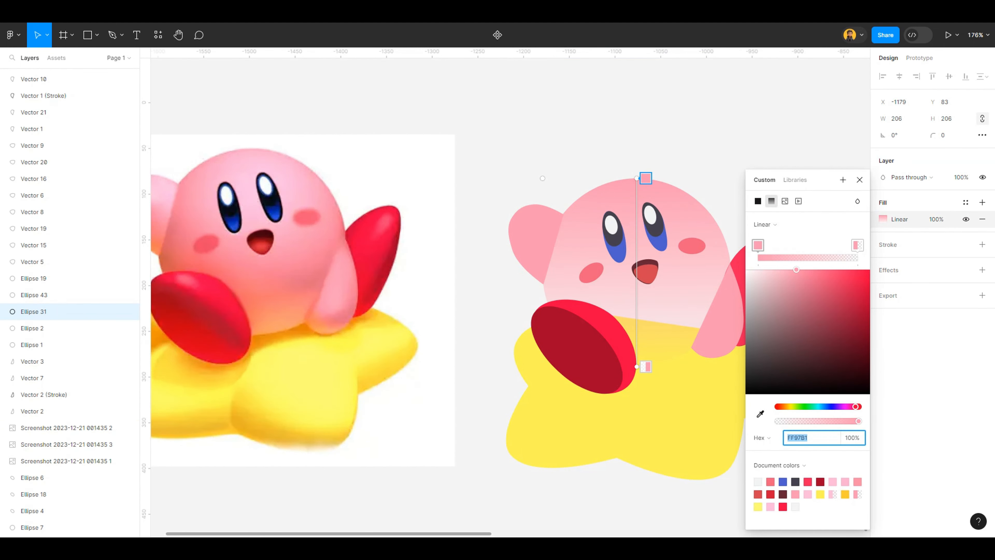
{"action": "key", "text": "i"}
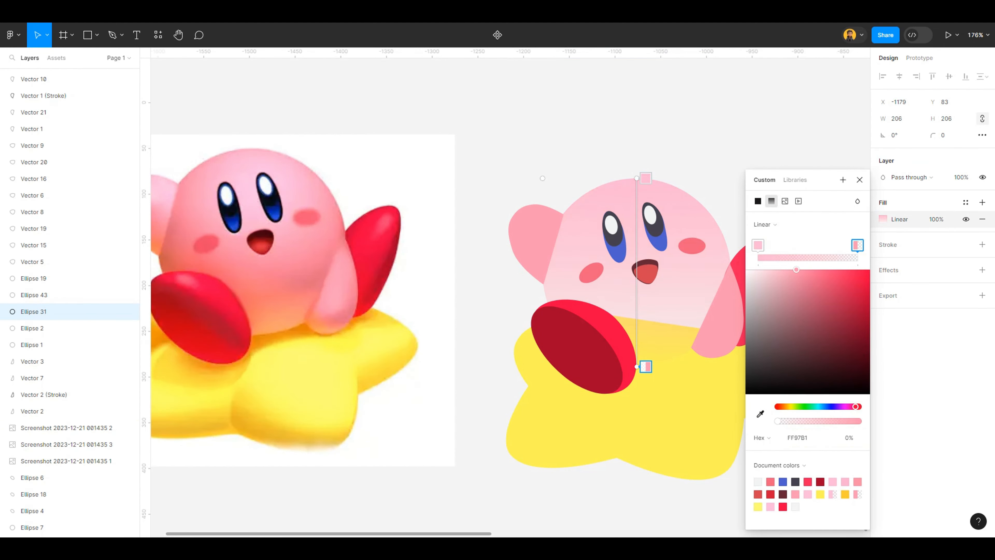
{"action": "key", "text": "i"}
{"action": "left_click", "coordinate": [573, 389]}
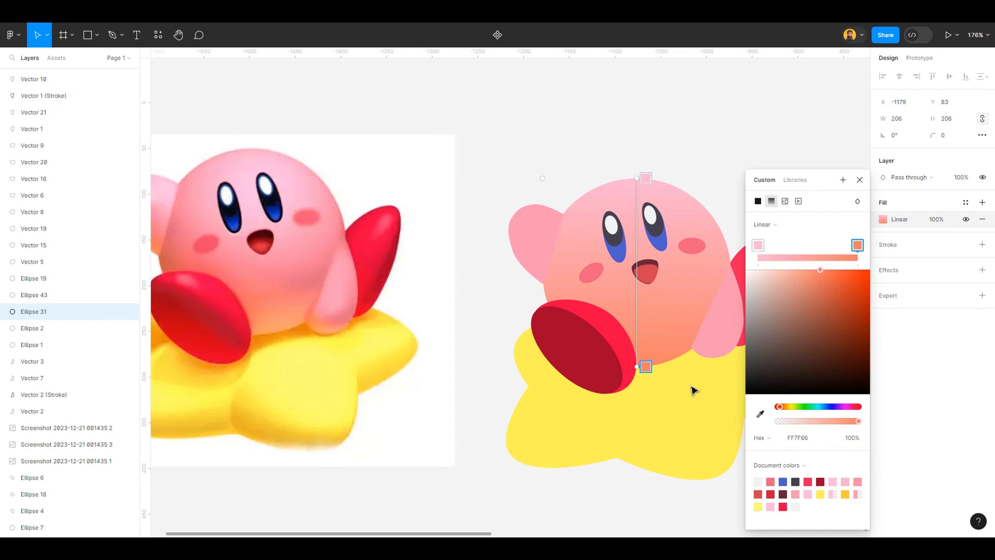
{"action": "key", "text": "i"}
{"action": "left_click", "coordinate": [594, 349]}
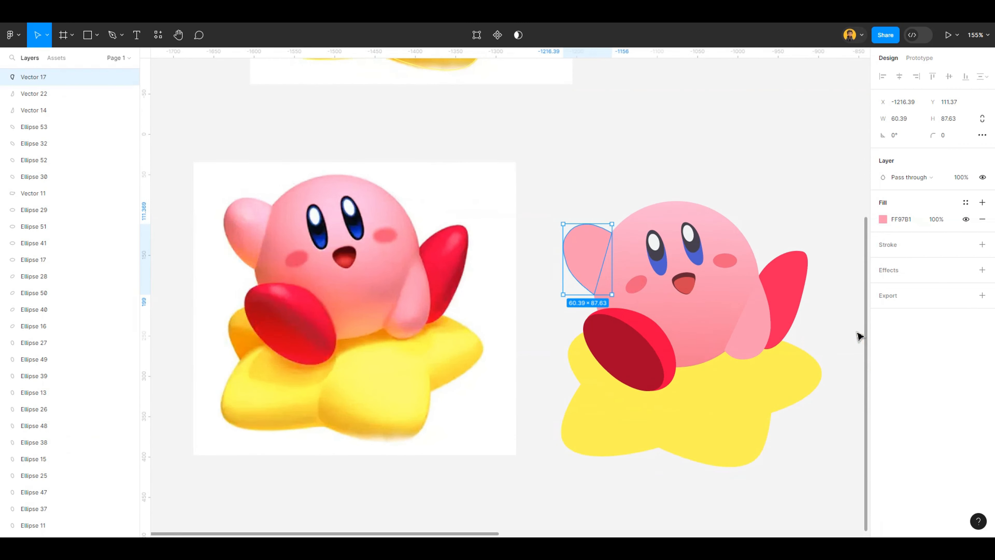
Give the raised arm a linear gradient with sampled stops, light pink FEBFDD at the top and coral FA7B85 below
{"action": "left_click", "coordinate": [883, 219]}
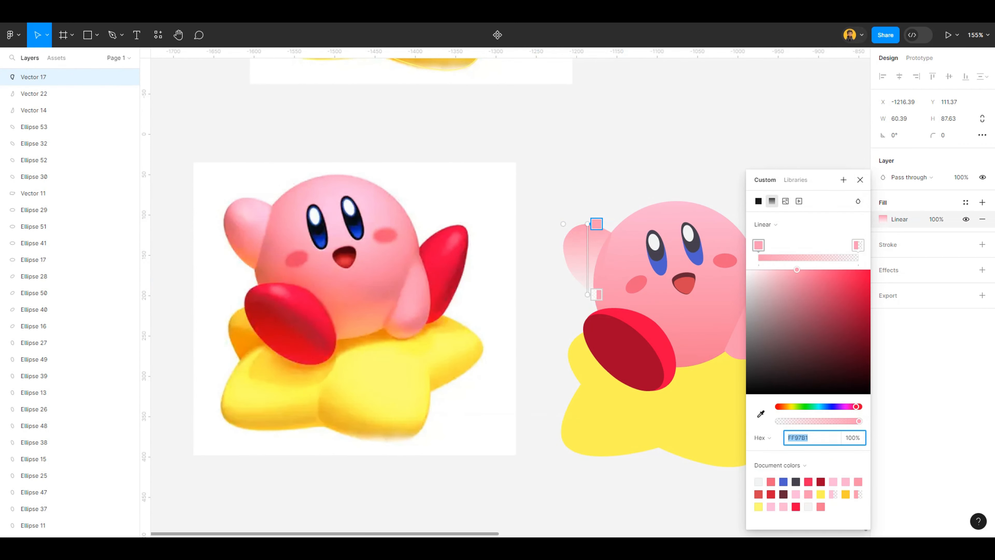
{"action": "key", "text": "i"}
{"action": "left_click", "coordinate": [596, 294]}
{"action": "key", "text": "i"}
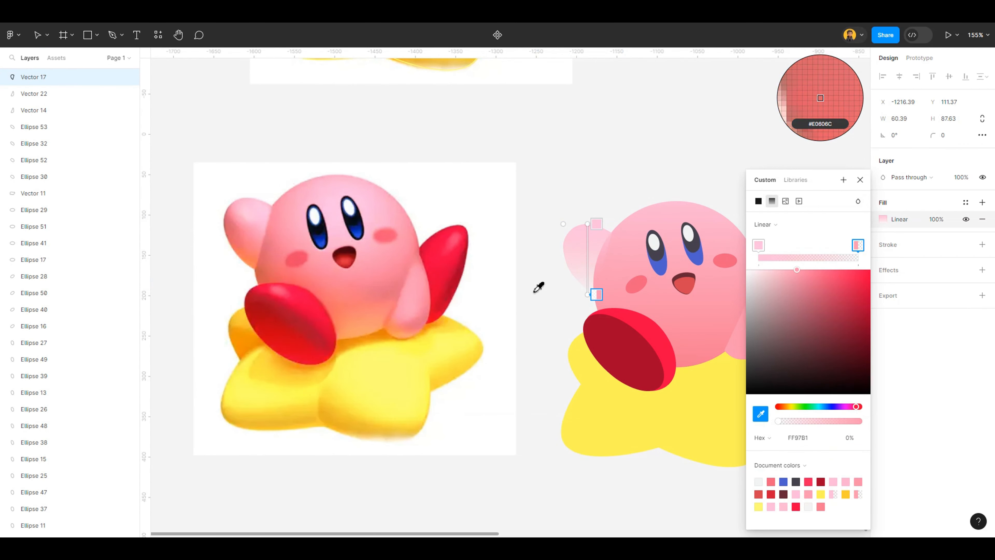
{"action": "left_click", "coordinate": [565, 311]}
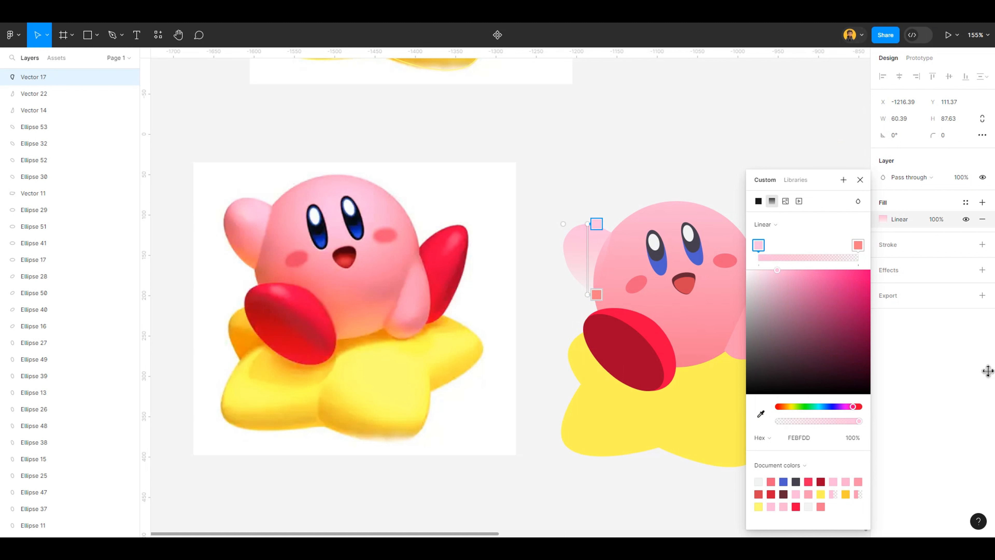
Remove the overlapping transparent stop at the lower end of the raised arm's gradient, and deselect the arm
{"action": "key", "text": "ctrl+z"}
{"action": "scroll", "coordinate": [603, 290], "scroll_direction": "up", "scroll_amount": 2}
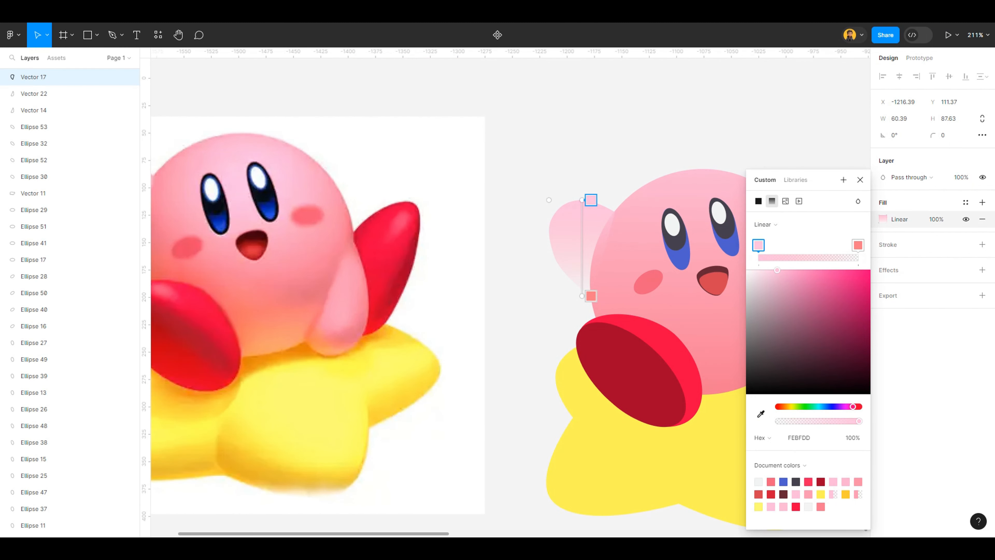
{"action": "left_click", "coordinate": [591, 296]}
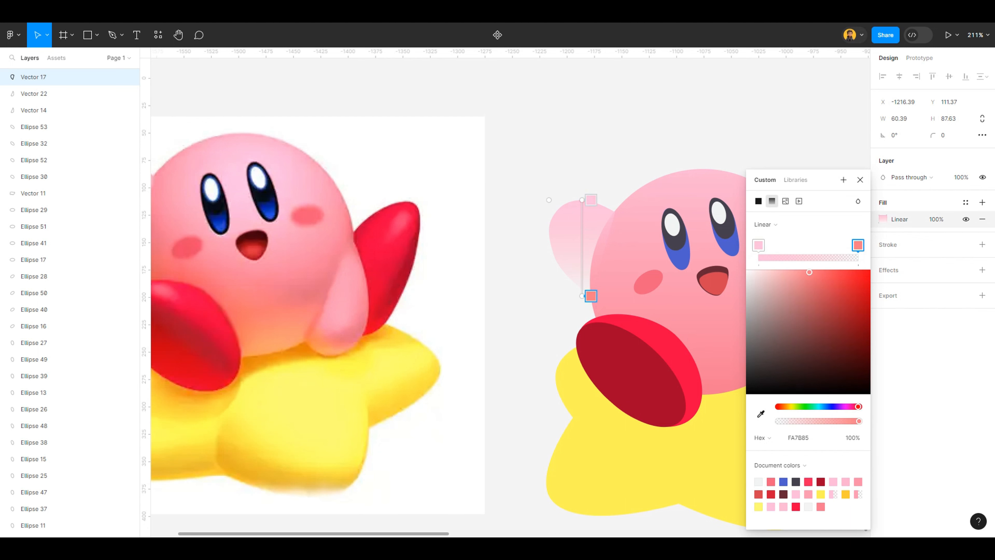
{"action": "left_click", "coordinate": [590, 296]}
{"action": "mouse_move", "coordinate": [591, 296]}
{"action": "left_mouse_down"}
{"action": "mouse_move", "coordinate": [590, 271]}
{"action": "mouse_move", "coordinate": [591, 296]}
{"action": "left_mouse_up"}
{"action": "key", "text": "Delete"}
{"action": "key", "text": "Delete"}
{"action": "scroll", "coordinate": [511, 240], "scroll_direction": "down", "scroll_amount": 4}
{"action": "left_click", "coordinate": [677, 240]}
{"action": "scroll", "coordinate": [678, 240], "scroll_direction": "up", "scroll_amount": 3}
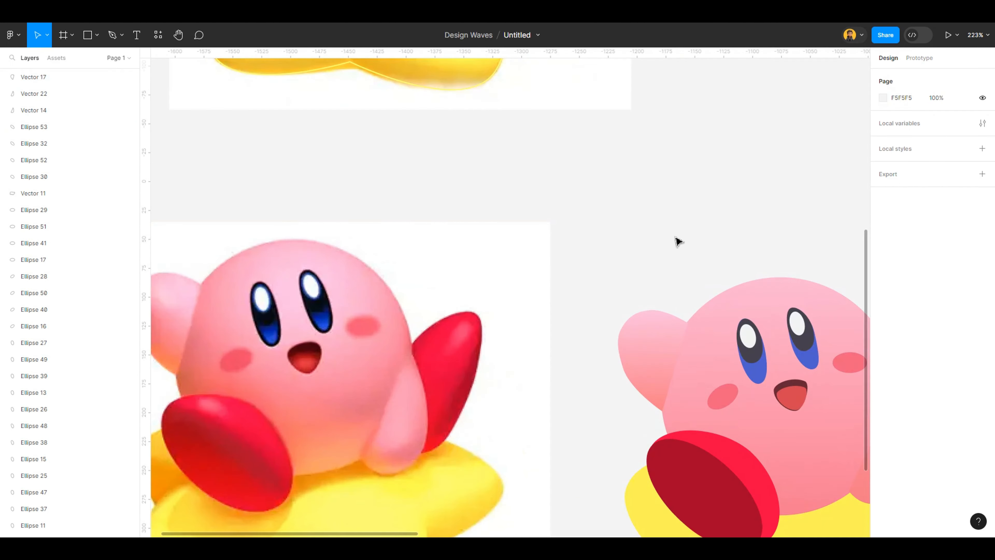
Draw a rectangle about 52 × 36 above Kirby's raised arm and round its corners to a radius of 18
{"action": "key", "text": "r"}
{"action": "left_click_drag", "start_coordinate": [557, 173], "coordinate": [622, 215]}
{"action": "scroll", "coordinate": [611, 187], "scroll_direction": "up", "scroll_amount": 2}
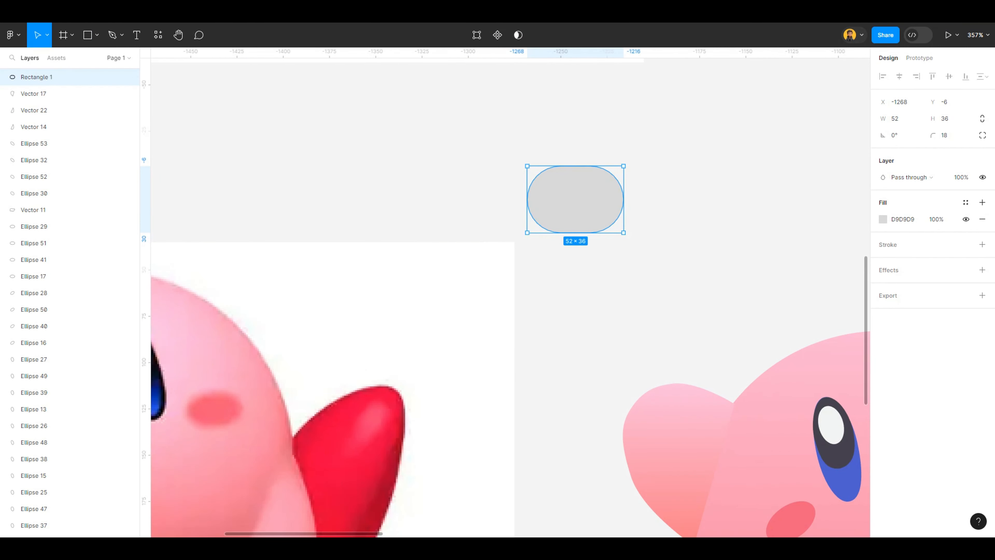
Move the rounded shape onto the raised arm, rotate it to about -32° and narrow it, with square corners facing the body
{"action": "scroll", "coordinate": [673, 214], "scroll_direction": "down", "scroll_amount": 3}
{"action": "left_click_drag", "start_coordinate": [622, 207], "coordinate": [688, 346]}
{"action": "left_click_drag", "start_coordinate": [718, 326], "coordinate": [669, 323]}
{"action": "scroll", "coordinate": [717, 347], "scroll_direction": "up", "scroll_amount": 3}
{"action": "scroll", "coordinate": [667, 330], "scroll_direction": "up", "scroll_amount": 2}
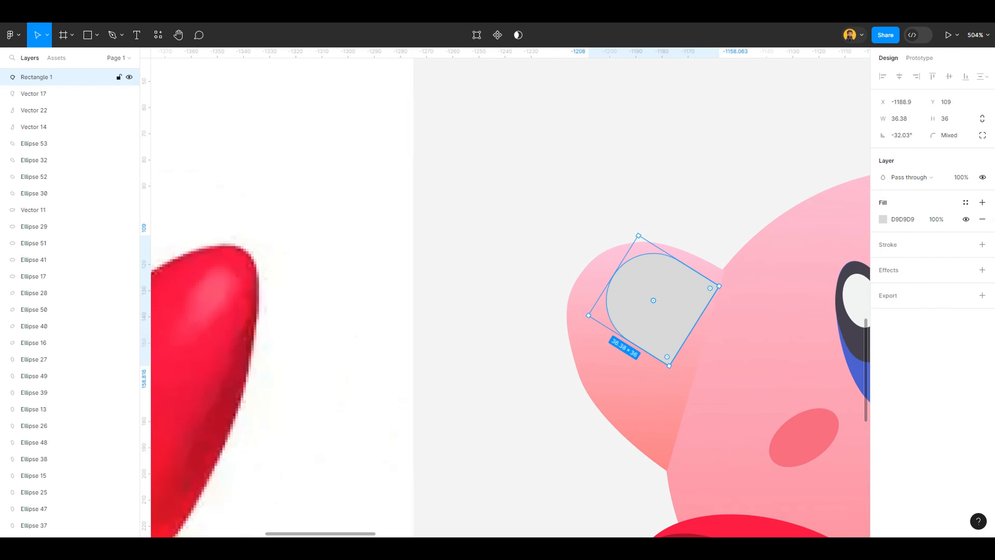
Reshape the highlight shape by moving its corner points to fit between the arm's outline and the body's edge
{"action": "key", "text": "Return"}
{"action": "left_click_drag", "start_coordinate": [669, 366], "coordinate": [687, 366]}
{"action": "scroll", "coordinate": [679, 319], "scroll_direction": "up", "scroll_amount": 2}
{"action": "left_click_drag", "start_coordinate": [532, 312], "coordinate": [559, 321]}
{"action": "left_click_drag", "start_coordinate": [691, 395], "coordinate": [695, 397]}
{"action": "left_click_drag", "start_coordinate": [741, 266], "coordinate": [735, 259]}
{"action": "scroll", "coordinate": [757, 268], "scroll_direction": "down", "scroll_amount": 4}
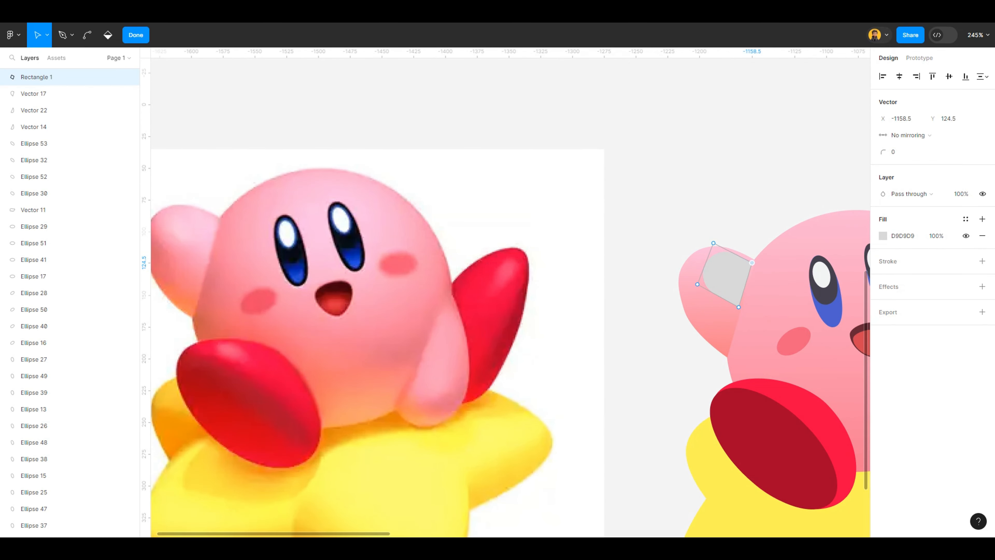
Finish editing the highlight shape's points and change its fill to white FFFFFF
{"action": "key", "text": "Return"}
{"action": "key", "text": "i"}
{"action": "left_click", "coordinate": [184, 222]}
{"action": "left_click", "coordinate": [882, 219]}
{"action": "left_click_drag", "start_coordinate": [771, 256], "coordinate": [746, 253]}
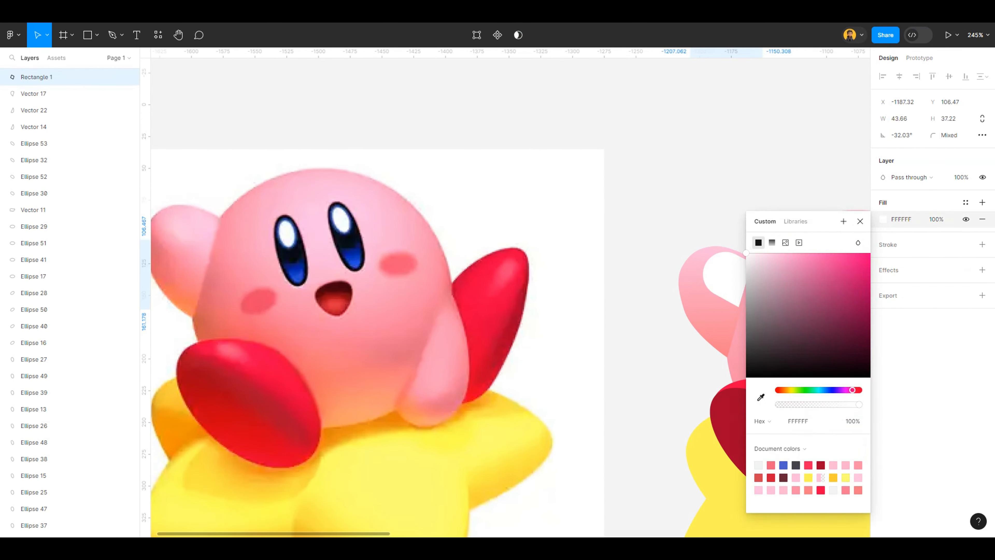
Add a layer blur of 22 to the white highlight shape on the arm
{"action": "key", "text": "Escape"}
{"action": "left_click", "coordinate": [982, 270]}
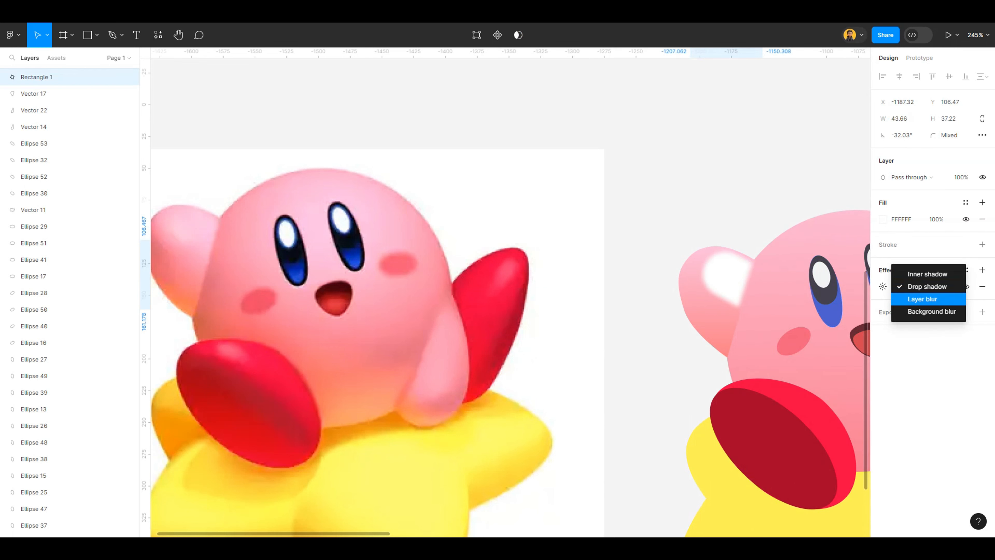
{"action": "left_click", "coordinate": [922, 299]}
{"action": "type", "text": "21"}
{"action": "key", "text": "Return"}
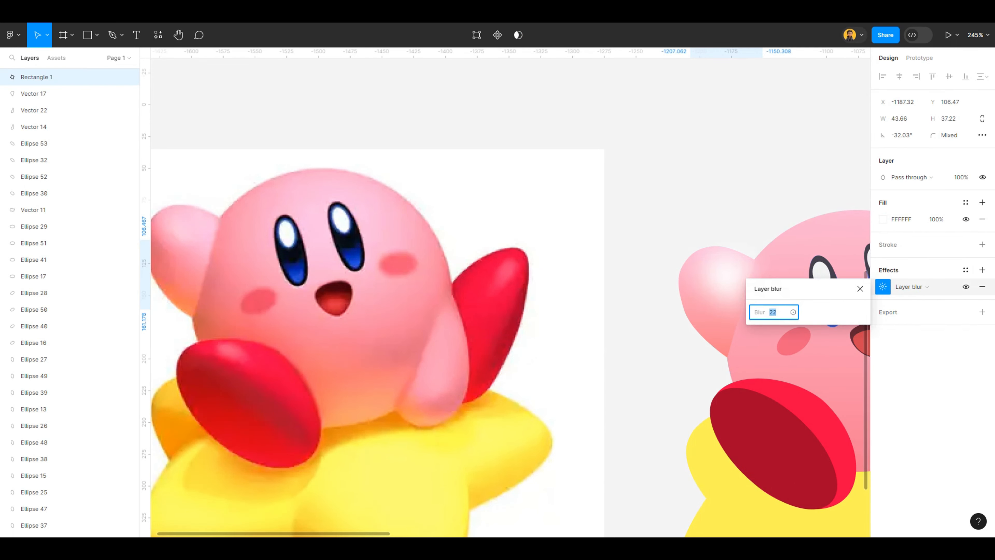
Shift the blurred highlight slightly up and toward the arm's outer edge, reduce its blur a little and deselect it
{"action": "scroll", "coordinate": [789, 251], "scroll_direction": "up", "scroll_amount": 4}
{"action": "mouse_move", "coordinate": [649, 300]}
{"action": "left_mouse_down"}
{"action": "mouse_move", "coordinate": [636, 290]}
{"action": "mouse_move", "coordinate": [645, 297]}
{"action": "left_mouse_up"}
{"action": "left_click", "coordinate": [773, 312]}
{"action": "key", "text": "Down"}
{"action": "key", "text": "Down"}
{"action": "left_click", "coordinate": [772, 312]}
{"action": "key", "text": "Escape"}
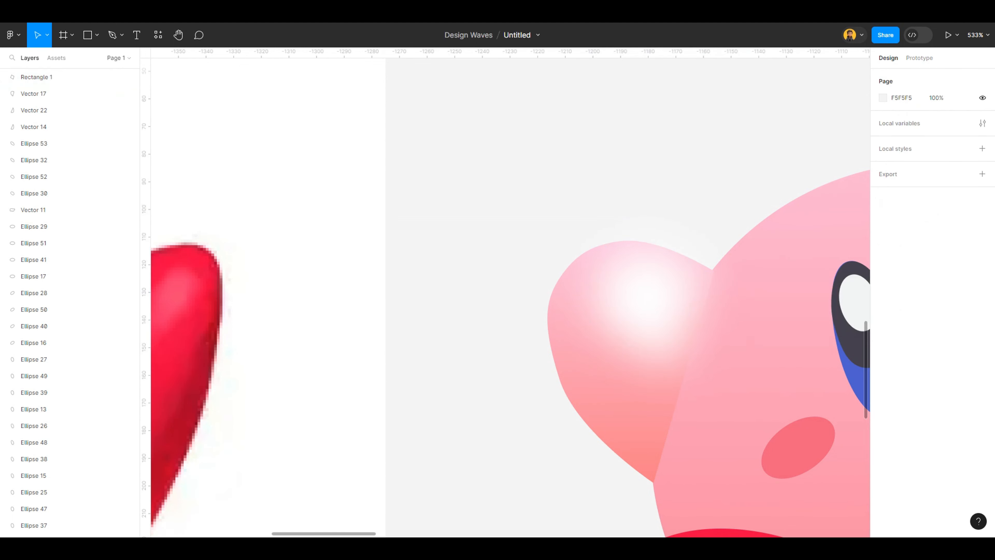
Increase the arm highlight's layer blur by three and lower its white fill's opacity
{"action": "left_click", "coordinate": [650, 298]}
{"action": "left_click", "coordinate": [882, 286]}
{"action": "key", "text": "Up"}
{"action": "key", "text": "Up"}
{"action": "key", "text": "Up"}
{"action": "left_click", "coordinate": [934, 219]}
{"action": "key", "text": "Down"}
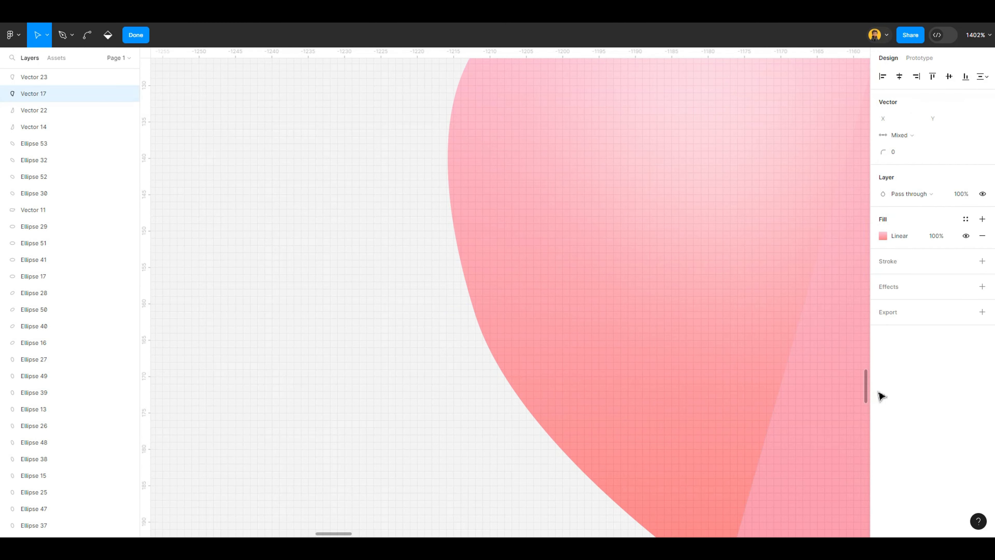
Try to reshape the raised arm's outer edge by nudging its points, and undo those nudges
{"action": "key", "text": "Down"}
{"action": "key", "text": "Left"}
{"action": "key", "text": "Down"}
{"action": "key", "text": "Right"}
{"action": "key", "text": "Right"}
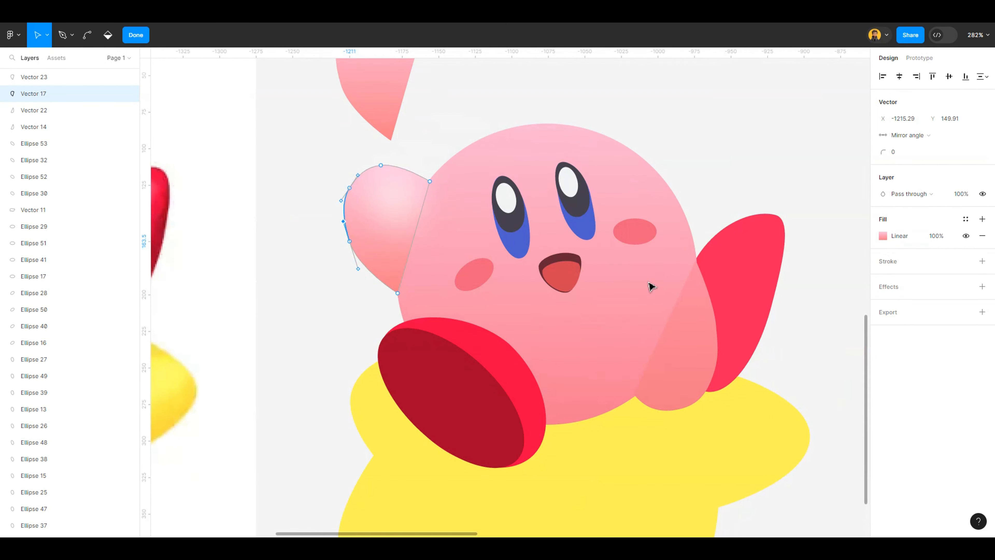
{"action": "key", "text": "Escape"}
{"action": "key", "text": "Escape"}
{"action": "key", "text": "ctrl+z"}
{"action": "key", "text": "ctrl+z"}
{"action": "key", "text": "ctrl+z"}
{"action": "key", "text": "ctrl+z"}
{"action": "key", "text": "ctrl+z"}
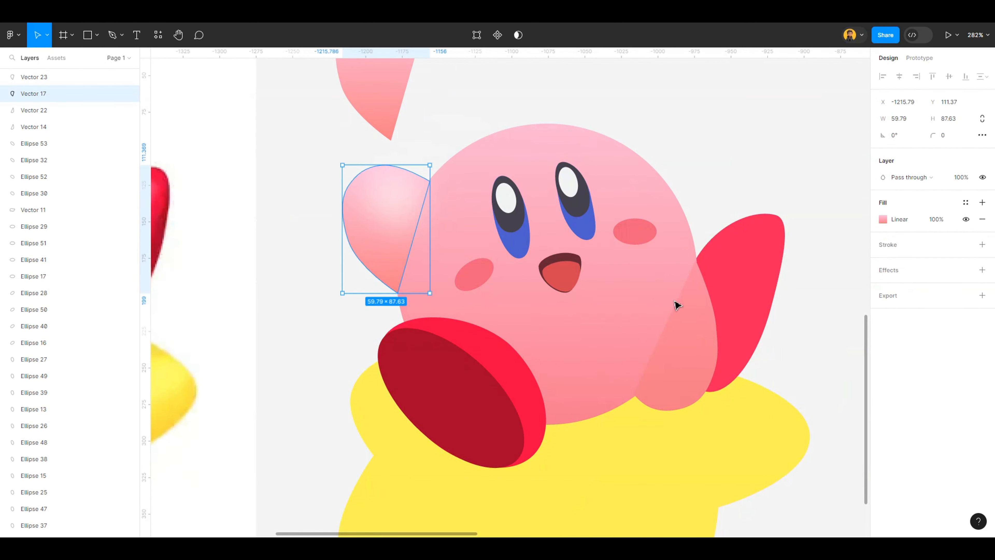
Replace the body circle's gradient with the solid pink F9849F sampled from the reference, and deselect it
{"action": "scroll", "coordinate": [673, 406], "scroll_direction": "down", "scroll_amount": 3}
{"action": "scroll", "coordinate": [813, 405], "scroll_direction": "up", "scroll_amount": 3}
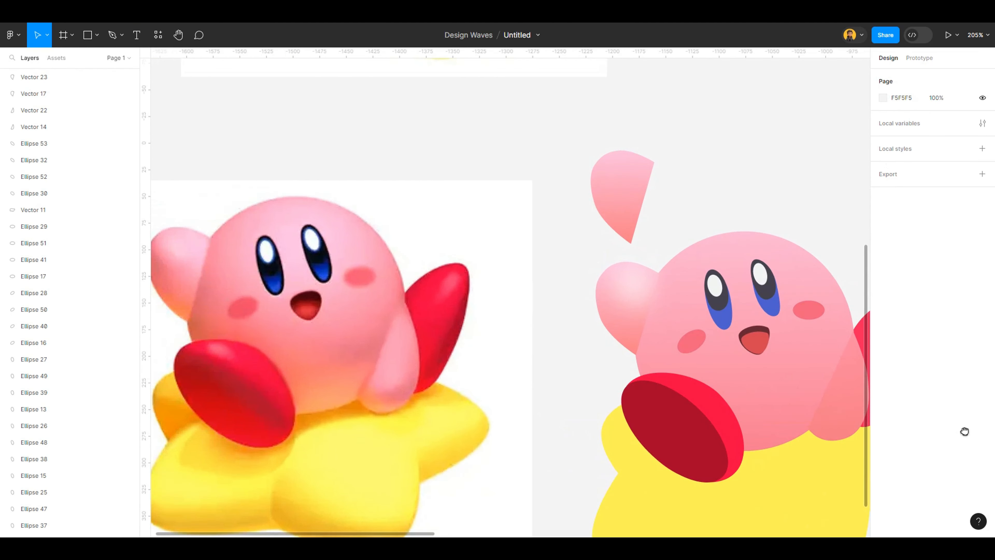
{"action": "left_click", "coordinate": [842, 386]}
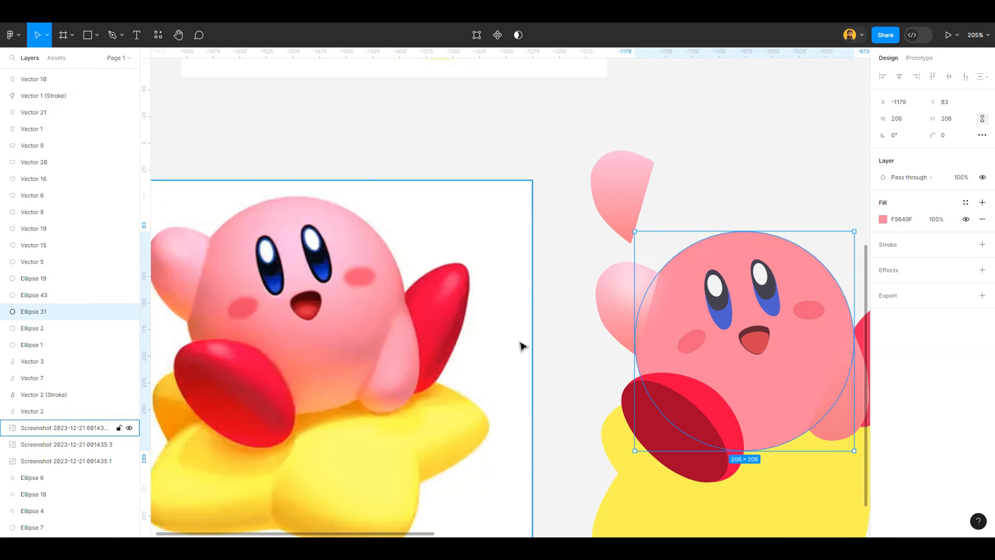
{"action": "key", "text": "Escape"}
Draw a closed shading shape along the raised arm's outer edge with the Pen tool, filled DB6476 and with a layer blur
{"action": "left_click_drag", "start_coordinate": [729, 256], "coordinate": [785, 258]}
{"action": "scroll", "coordinate": [697, 299], "scroll_direction": "up", "scroll_amount": 6}
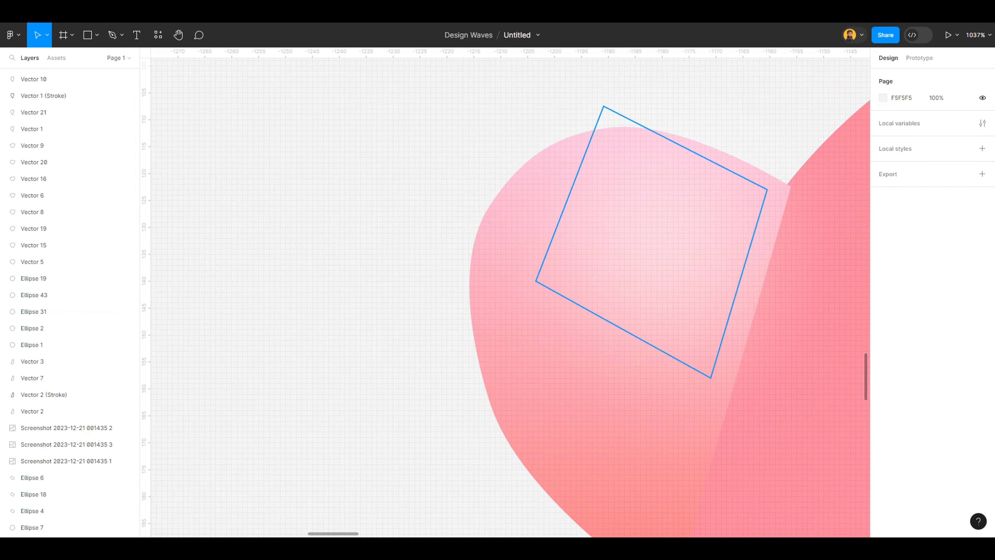
{"action": "key", "text": "p"}
{"action": "scroll", "coordinate": [605, 332], "scroll_direction": "down", "scroll_amount": 3}
{"action": "scroll", "coordinate": [604, 332], "scroll_direction": "down", "scroll_amount": 5}
{"action": "left_click", "coordinate": [585, 317]}
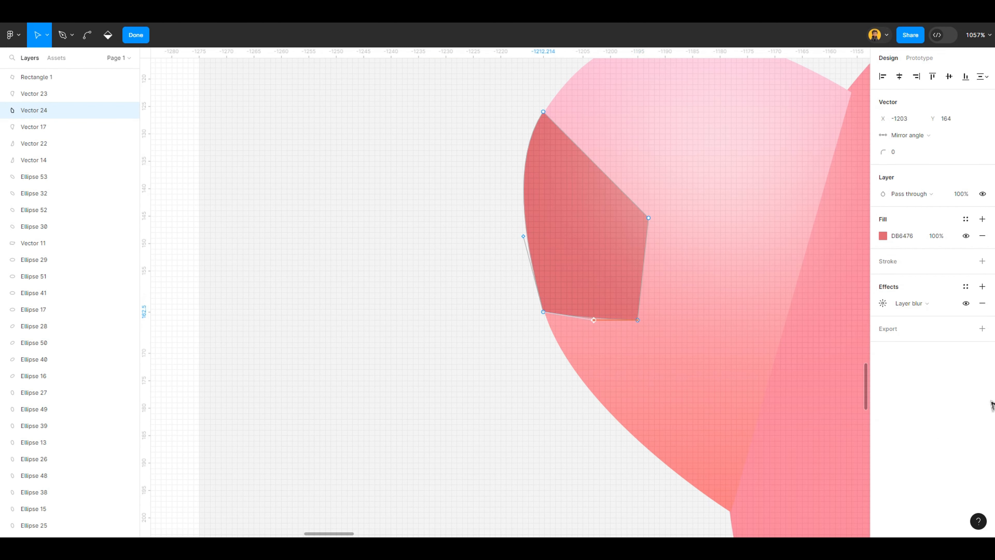
Raise the shading shape's lower inner corner so it is about 23 × 36.5, and finish editing its points
{"action": "mouse_move", "coordinate": [632, 304]}
{"action": "left_mouse_down"}
{"action": "mouse_move", "coordinate": [615, 280]}
{"action": "mouse_move", "coordinate": [638, 285]}
{"action": "left_mouse_up"}
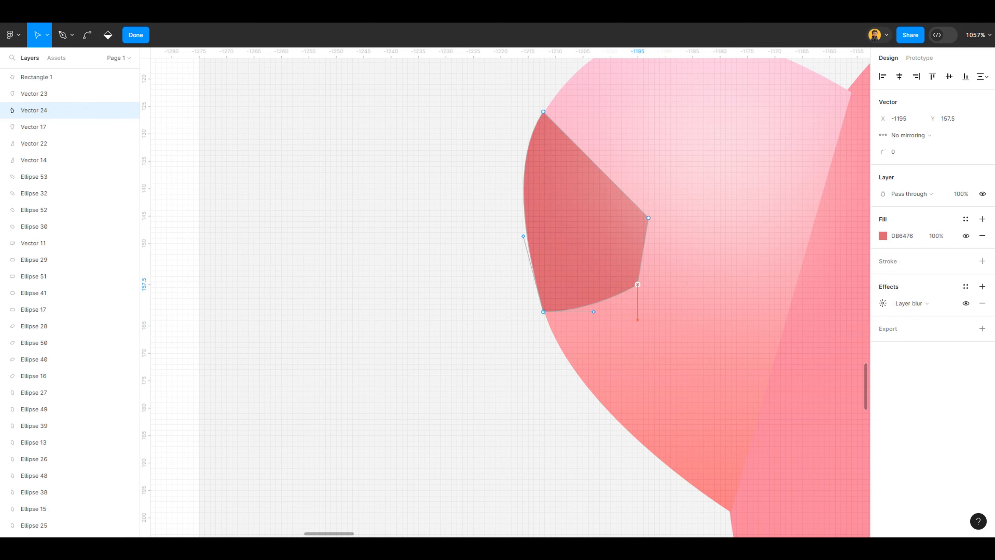
{"action": "scroll", "coordinate": [689, 387], "scroll_direction": "down", "scroll_amount": 10}
{"action": "key", "text": "Return"}
{"action": "scroll", "coordinate": [666, 399], "scroll_direction": "up", "scroll_amount": 3}
Increase the shading shape's layer blur to 17 and move it inward to X -1209, Y 128
{"action": "left_click", "coordinate": [911, 287]}
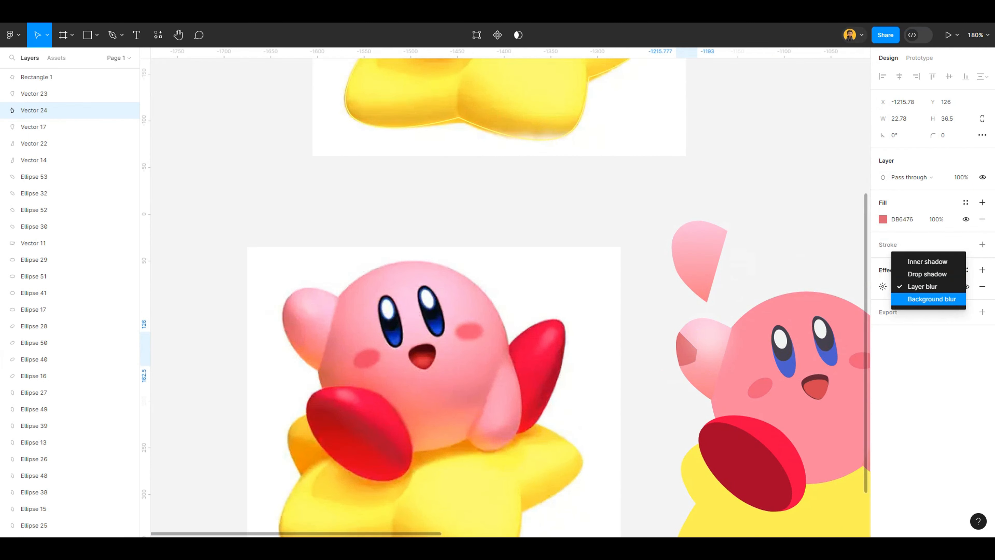
{"action": "left_click", "coordinate": [921, 286]}
{"action": "left_click", "coordinate": [883, 286]}
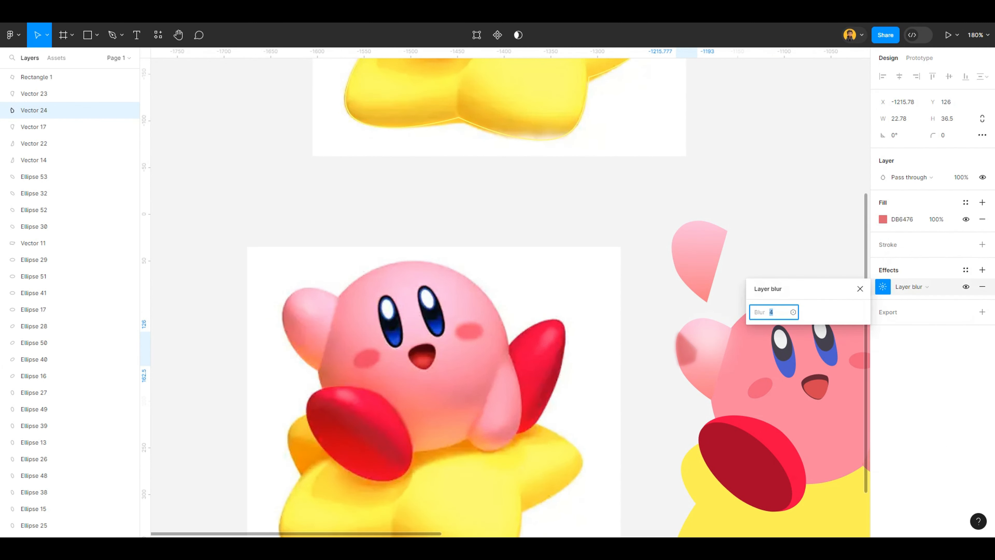
{"action": "scroll", "coordinate": [696, 366], "scroll_direction": "up", "scroll_amount": 3}
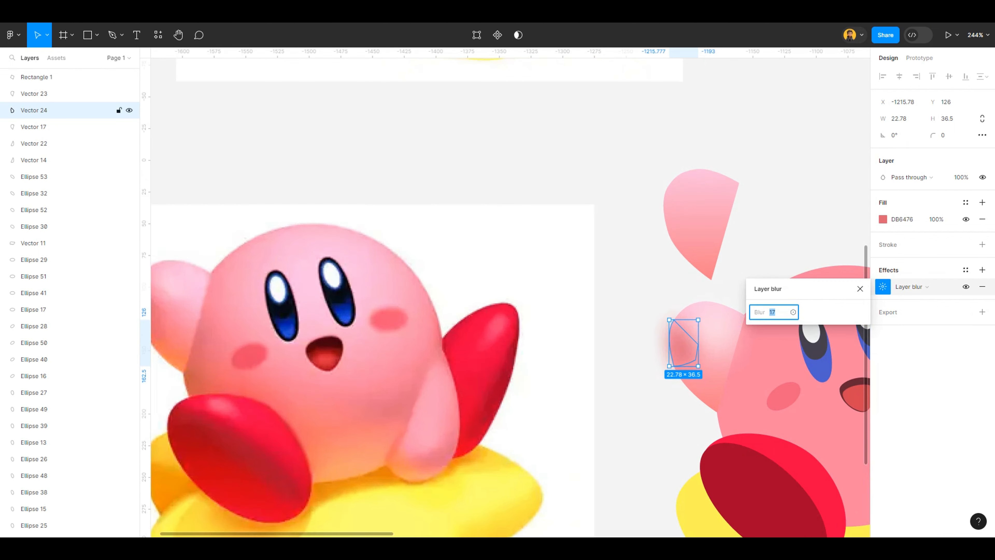
{"action": "left_click_drag", "start_coordinate": [685, 344], "coordinate": [693, 345]}
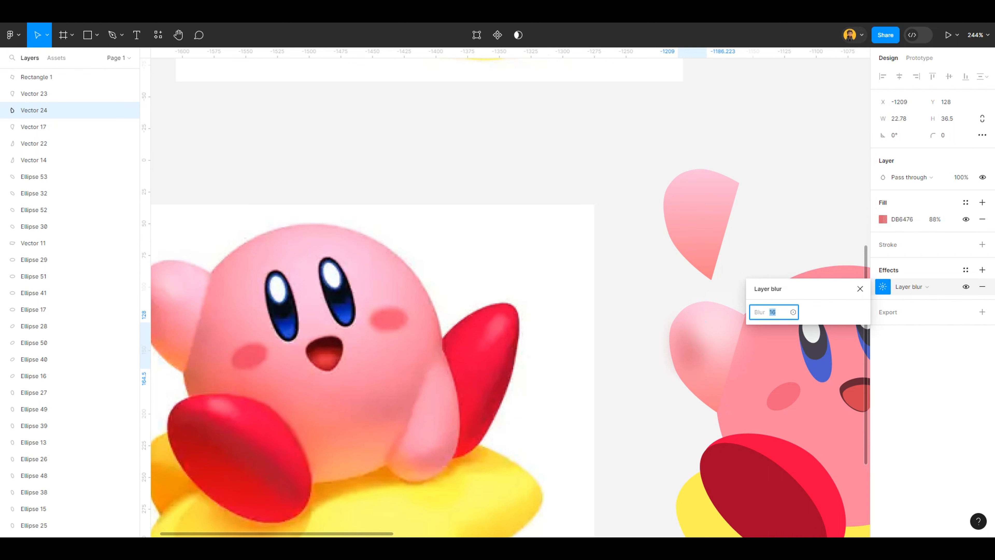
Lower the shading's fill opacity to 26%, reduce its blur and shift it back to the arm's outer edge at X -1214
{"action": "key", "text": "Tab"}
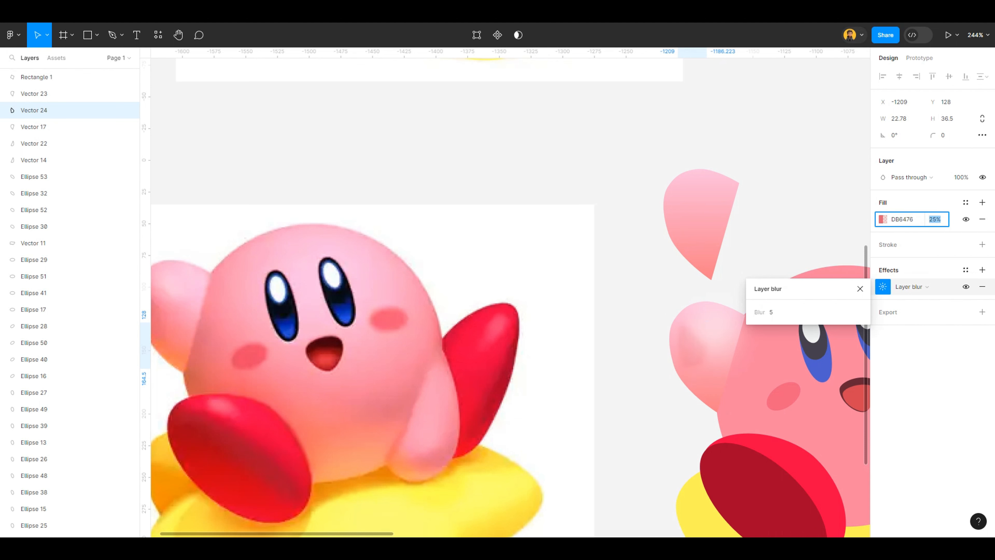
{"action": "left_click", "coordinate": [770, 312]}
{"action": "scroll", "coordinate": [725, 337], "scroll_direction": "left", "scroll_amount": 2}
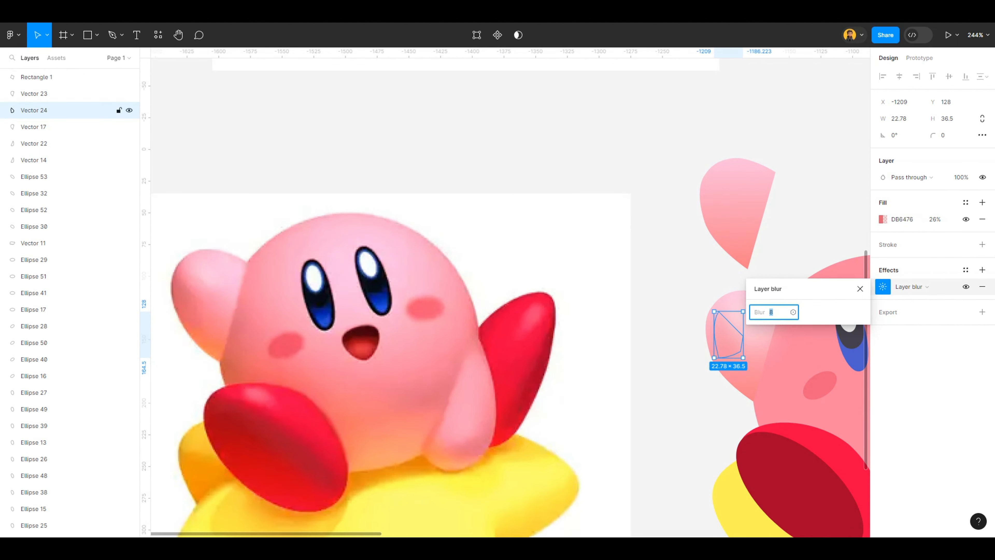
{"action": "left_click_drag", "start_coordinate": [728, 336], "coordinate": [720, 336]}
{"action": "key", "text": "Escape"}
Change the arm shading's fill to BC374B, readjust its layer blur and shift it slightly outward
{"action": "scroll", "coordinate": [806, 340], "scroll_direction": "right", "scroll_amount": 5}
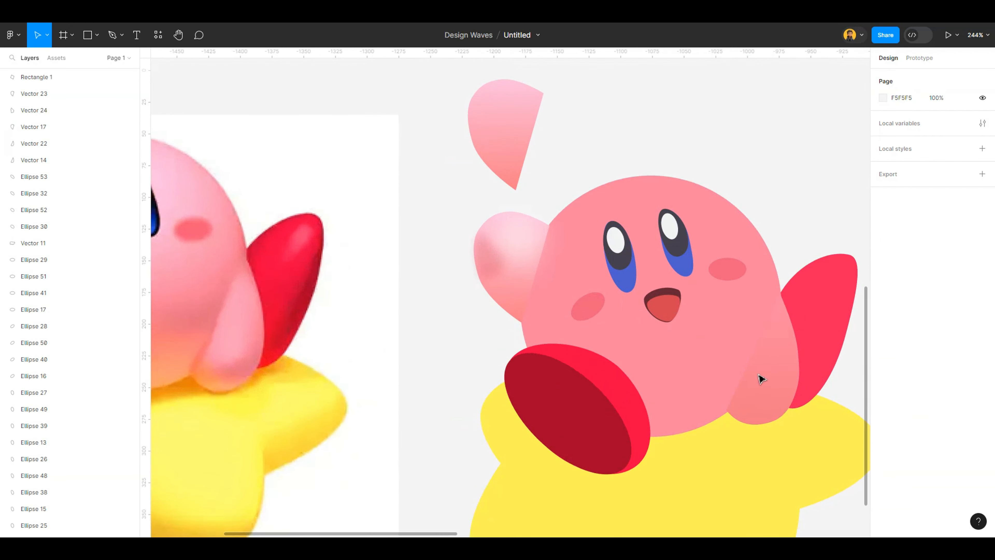
{"action": "left_click", "coordinate": [761, 377]}
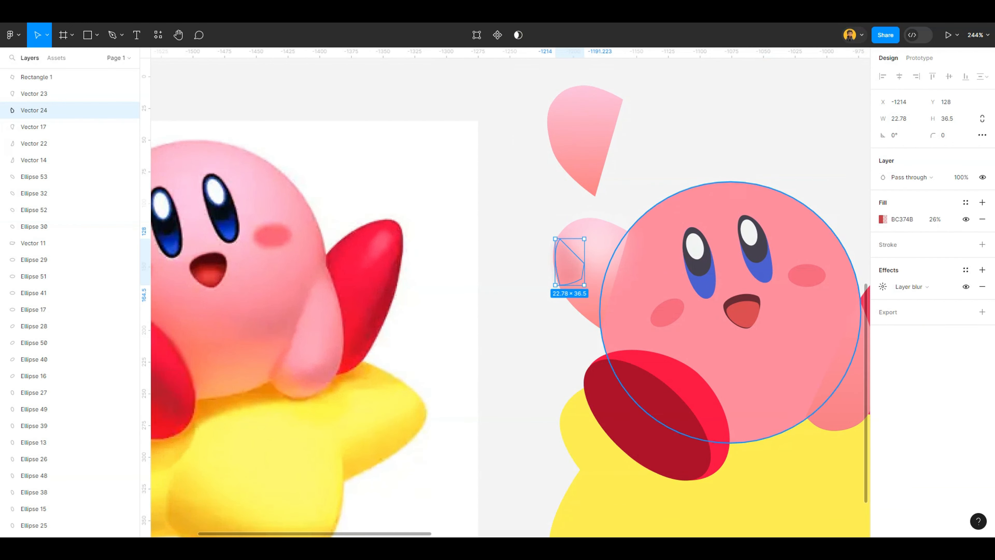
{"action": "left_click", "coordinate": [882, 286]}
{"action": "type", "text": "8"}
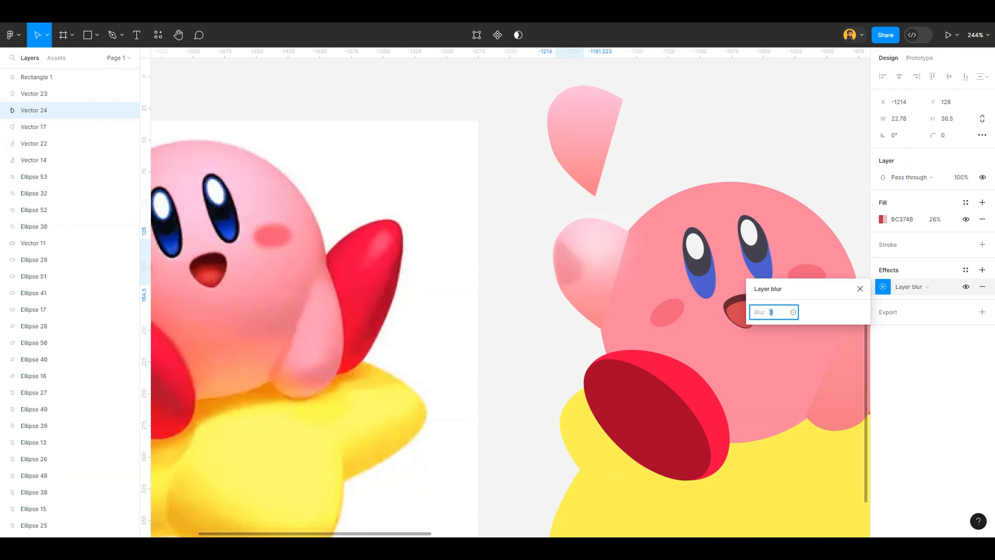
{"action": "scroll", "coordinate": [741, 353], "scroll_direction": "down", "scroll_amount": 2}
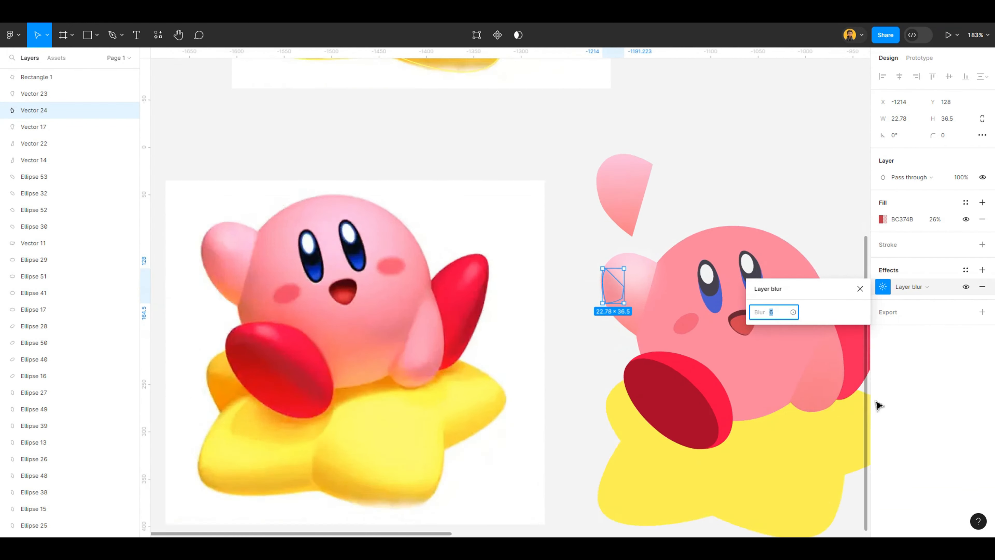
{"action": "scroll", "coordinate": [567, 303], "scroll_direction": "up", "scroll_amount": 7}
{"action": "left_click_drag", "start_coordinate": [522, 204], "coordinate": [516, 204]}
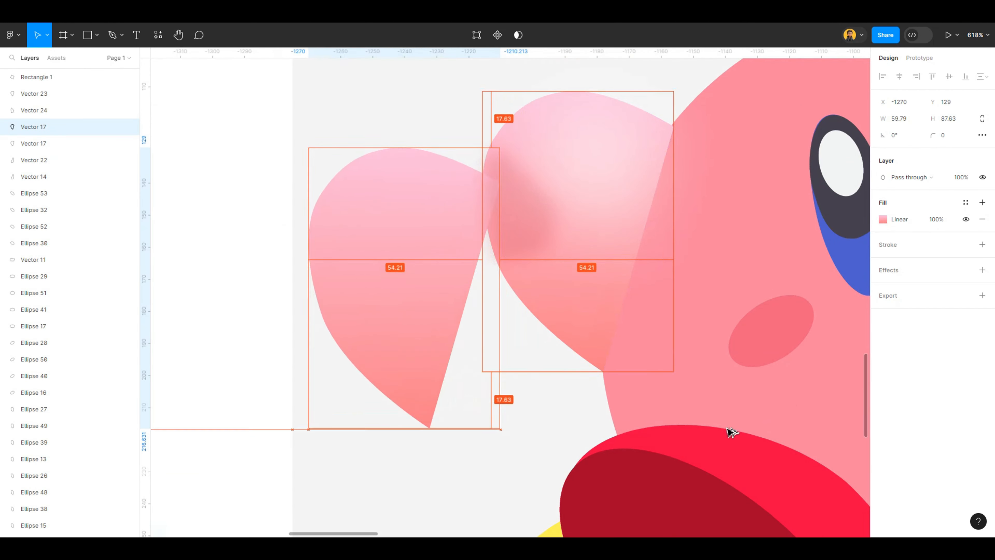
Draw a dividing line across the lower part of the duplicated arm shape with the Pen tool and curve its upper inner corner
{"action": "key", "text": "Return"}
{"action": "key", "text": "i"}
{"action": "key", "text": "p"}
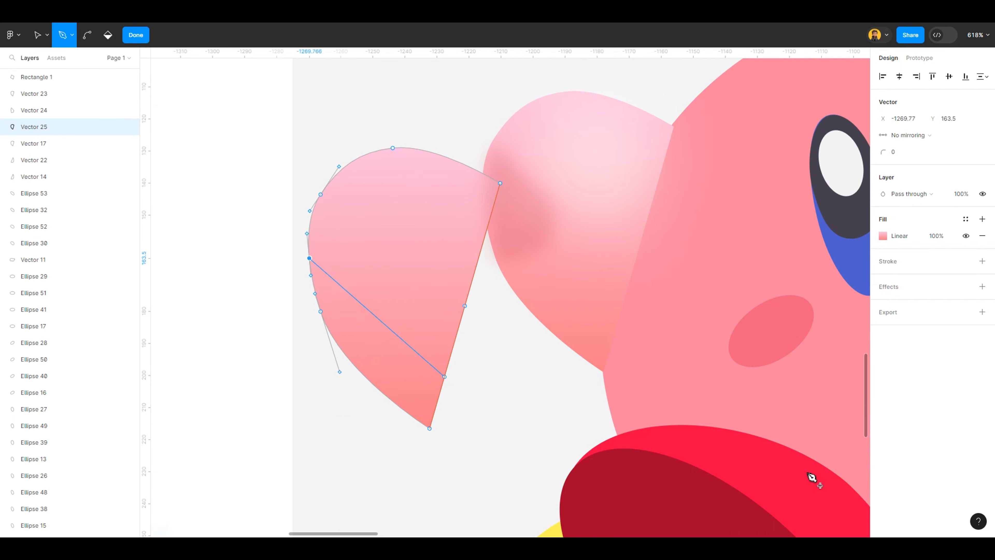
{"action": "key", "text": "shift+2"}
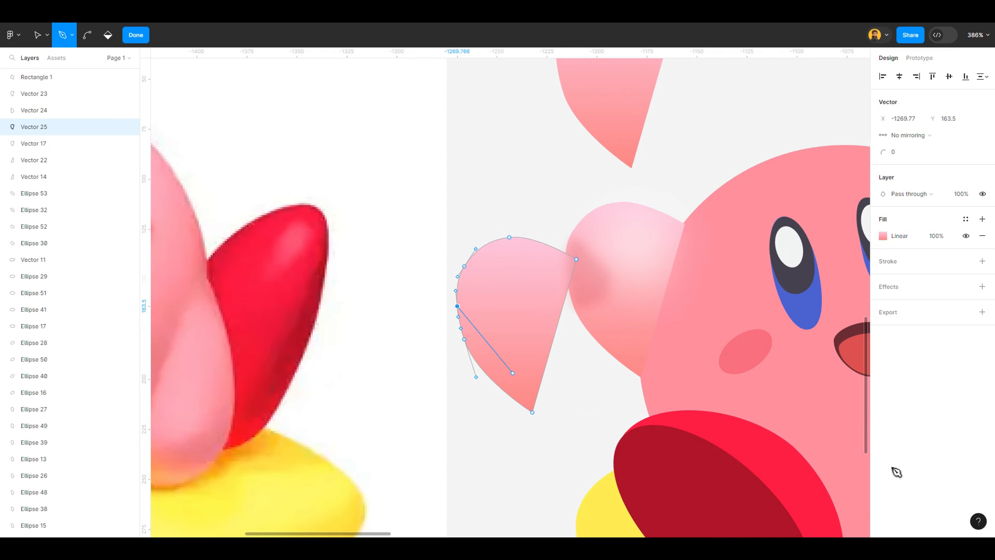
{"action": "left_click", "coordinate": [577, 259], "text": "ctrl"}
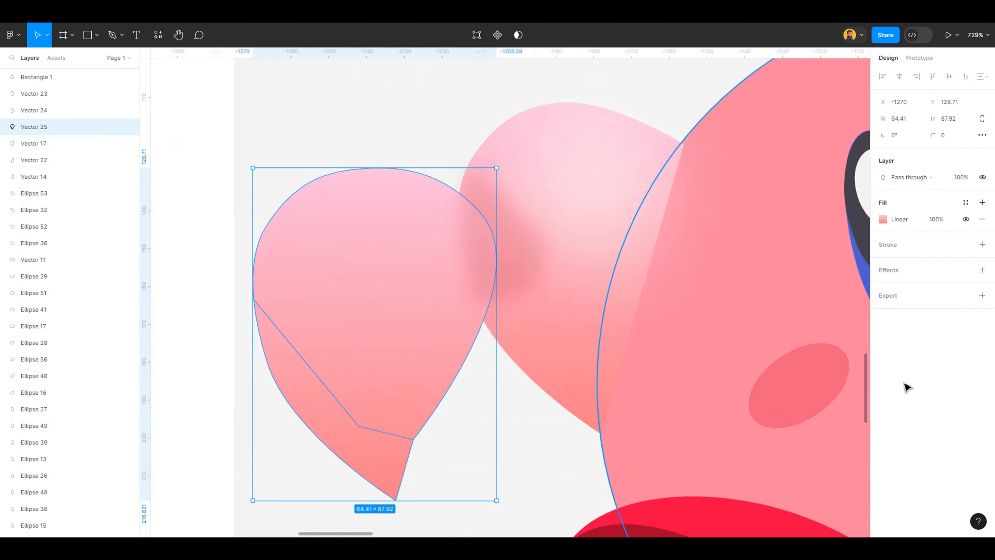
Delete the upper points of the duplicated arm shape so only its lower strip remains
{"action": "key", "text": "Return"}
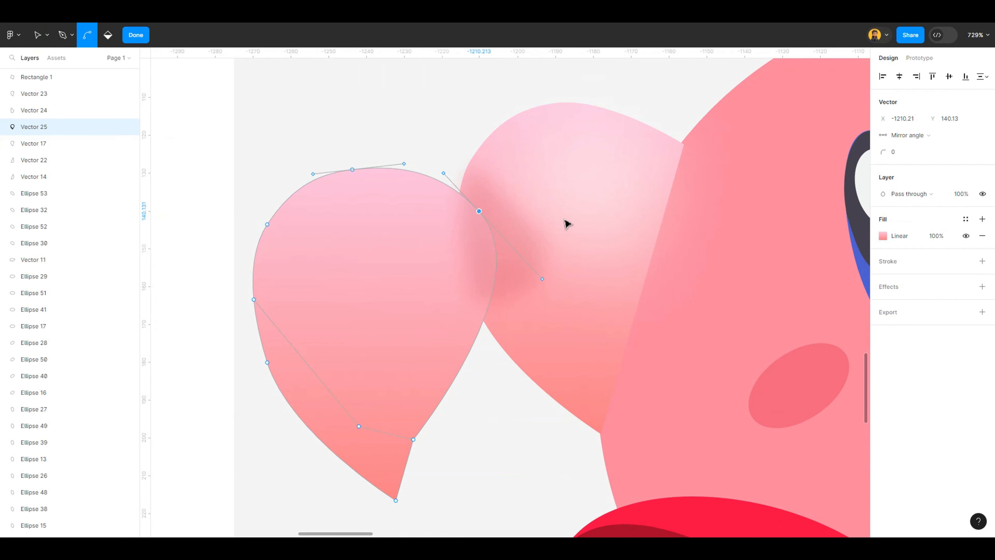
{"action": "left_click_drag", "start_coordinate": [249, 162], "coordinate": [411, 260]}
{"action": "left_click", "coordinate": [478, 211], "text": "ctrl"}
{"action": "key", "text": "ctrl+z"}
{"action": "mouse_move", "coordinate": [253, 155]}
{"action": "left_mouse_down"}
{"action": "mouse_move", "coordinate": [360, 220]}
{"action": "mouse_move", "coordinate": [486, 240]}
{"action": "left_mouse_up"}
{"action": "key", "text": "Delete"}
Curve the strip's inner edge, finish editing it and move it onto the raised arm's lower edge
{"action": "left_click", "coordinate": [359, 426], "text": "ctrl"}
{"action": "double_click", "coordinate": [427, 398]}
{"action": "scroll", "coordinate": [428, 399], "scroll_direction": "down", "scroll_amount": 3}
{"action": "mouse_move", "coordinate": [387, 433]}
{"action": "left_mouse_down"}
{"action": "mouse_move", "coordinate": [496, 384]}
{"action": "mouse_move", "coordinate": [507, 411]}
{"action": "mouse_move", "coordinate": [517, 396]}
{"action": "left_mouse_up"}
{"action": "scroll", "coordinate": [500, 385], "scroll_direction": "up", "scroll_amount": 3}
{"action": "left_click_drag", "start_coordinate": [517, 396], "coordinate": [517, 392]}
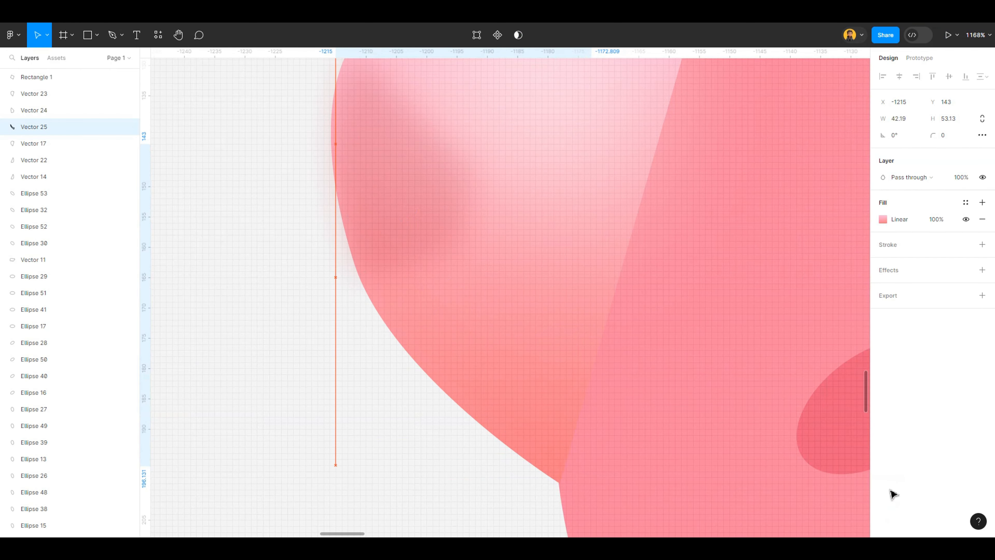
Bring the strip to the front, resize it to 39 × 49 and nudge it up to Y 147
{"action": "key", "text": "ctrl+shift+]"}
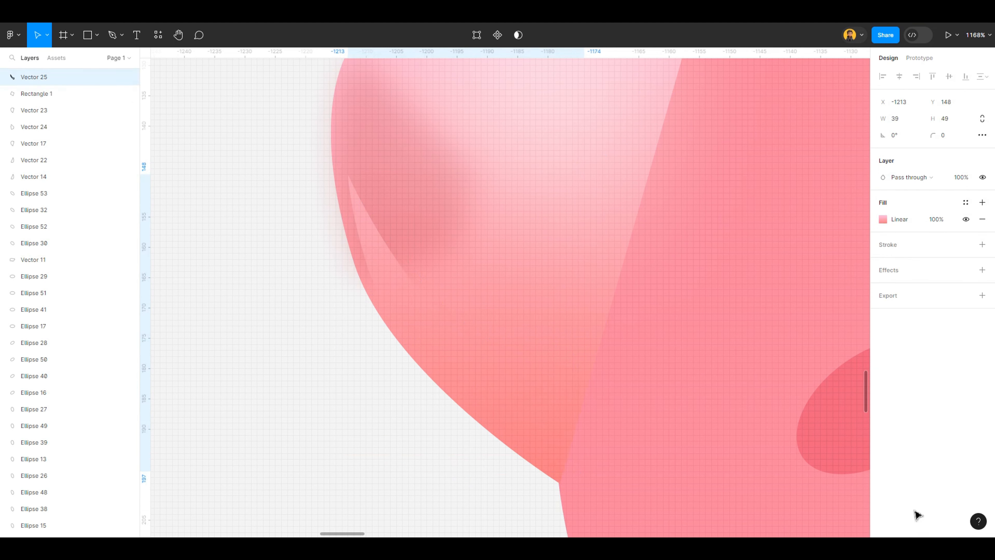
{"action": "key", "text": "Up"}
{"action": "scroll", "coordinate": [591, 416], "scroll_direction": "down", "scroll_amount": 7}
Fill the strip with the orange F97959 sampled from the reference
{"action": "key", "text": "i"}
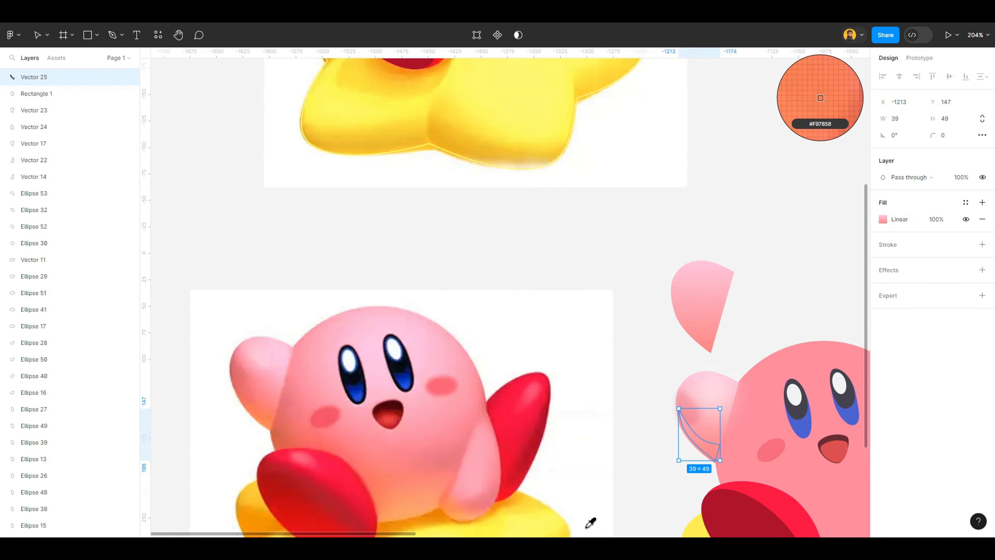
{"action": "left_click", "coordinate": [591, 522]}
{"action": "scroll", "coordinate": [735, 458], "scroll_direction": "up", "scroll_amount": 8}
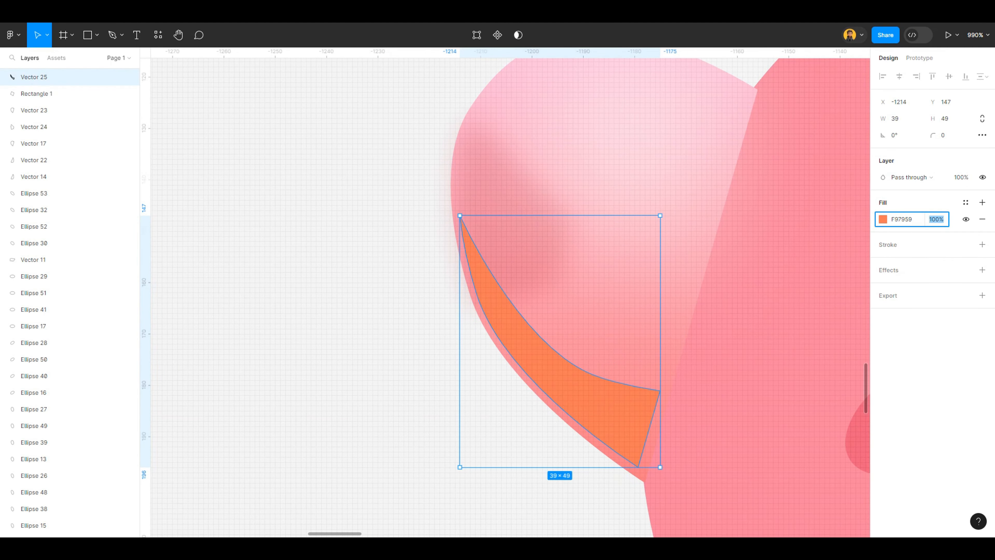
Add a layer blur to the orange strip and bring the red arm shading in front of it
{"action": "left_click", "coordinate": [982, 270]}
{"action": "left_click", "coordinate": [909, 286]}
{"action": "left_click", "coordinate": [909, 303]}
{"action": "left_click", "coordinate": [509, 204]}
{"action": "key", "text": "ctrl+shift+]"}
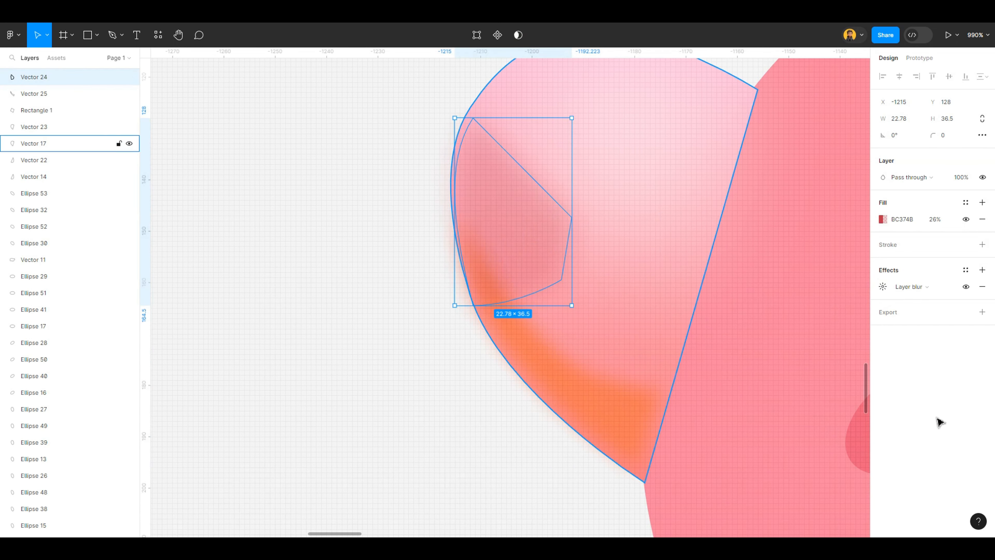
{"action": "left_click", "coordinate": [629, 394]}
{"action": "scroll", "coordinate": [632, 376], "scroll_direction": "down", "scroll_amount": 9}
{"action": "scroll", "coordinate": [630, 381], "scroll_direction": "up", "scroll_amount": 6}
{"action": "left_click", "coordinate": [591, 289], "text": "shift"}
{"action": "scroll", "coordinate": [661, 334], "scroll_direction": "up", "scroll_amount": 2}
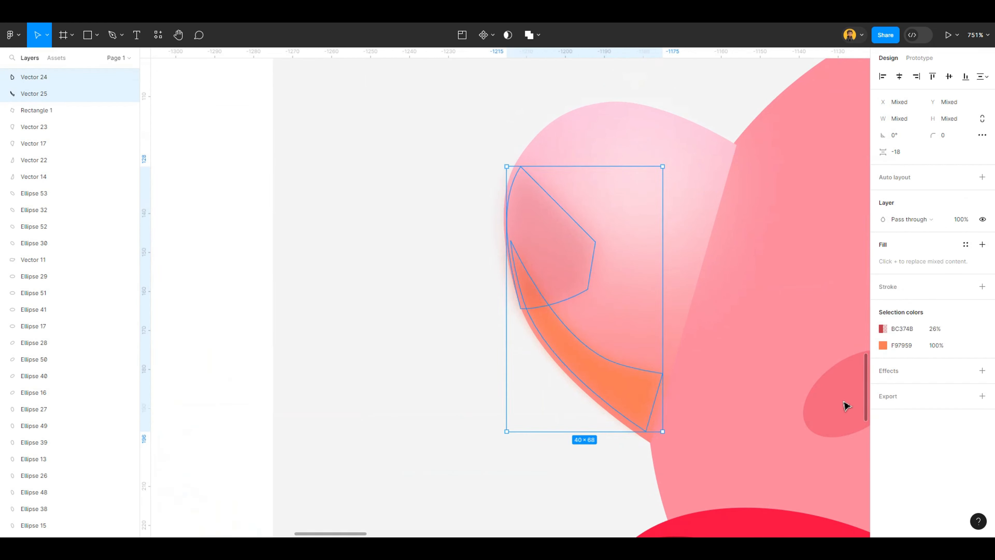
Increase the orange strip's layer blur to 12
{"action": "left_click", "coordinate": [604, 361]}
{"action": "scroll", "coordinate": [603, 353], "scroll_direction": "up", "scroll_amount": 3}
{"action": "left_click", "coordinate": [883, 287]}
{"action": "key", "text": "Up"}
{"action": "key", "text": "Up"}
{"action": "key", "text": "Up"}
{"action": "key", "text": "Up"}
{"action": "key", "text": "Up"}
{"action": "key", "text": "Up"}
{"action": "key", "text": "Up"}
{"action": "key", "text": "Up"}
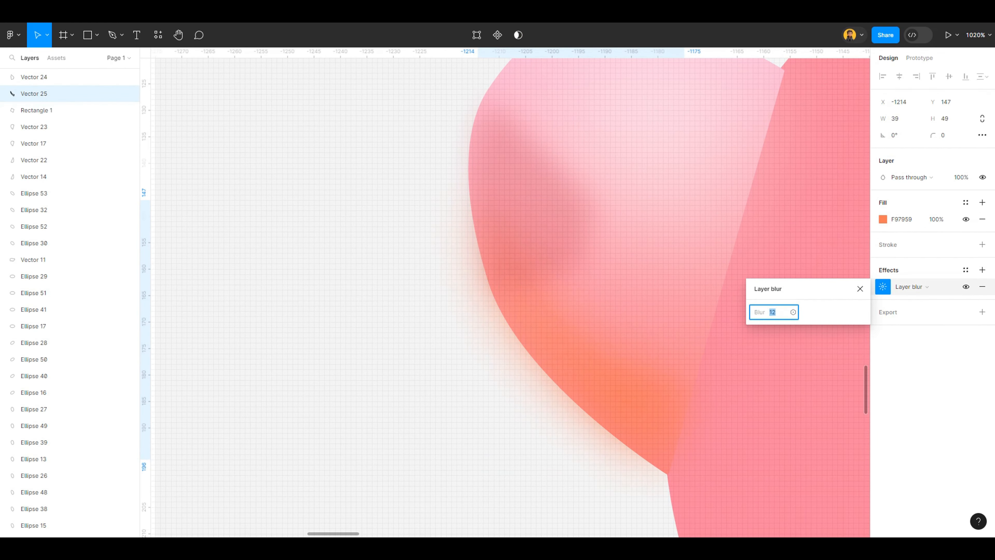
Set the orange strip's blur to 8, shrink it to 34 × 43 and reposition it inside the arm's lower edge
{"action": "left_click_drag", "start_coordinate": [603, 361], "coordinate": [610, 355]}
{"action": "left_click_drag", "start_coordinate": [688, 448], "coordinate": [666, 419]}
{"action": "left_click_drag", "start_coordinate": [603, 352], "coordinate": [597, 378]}
Lower the orange strip's fill opacity to about 90%, nudge it slightly left and deselect it
{"action": "left_click", "coordinate": [936, 220]}
{"action": "key", "text": "Down"}
{"action": "key", "text": "Down"}
{"action": "key", "text": "Down"}
{"action": "key", "text": "Down"}
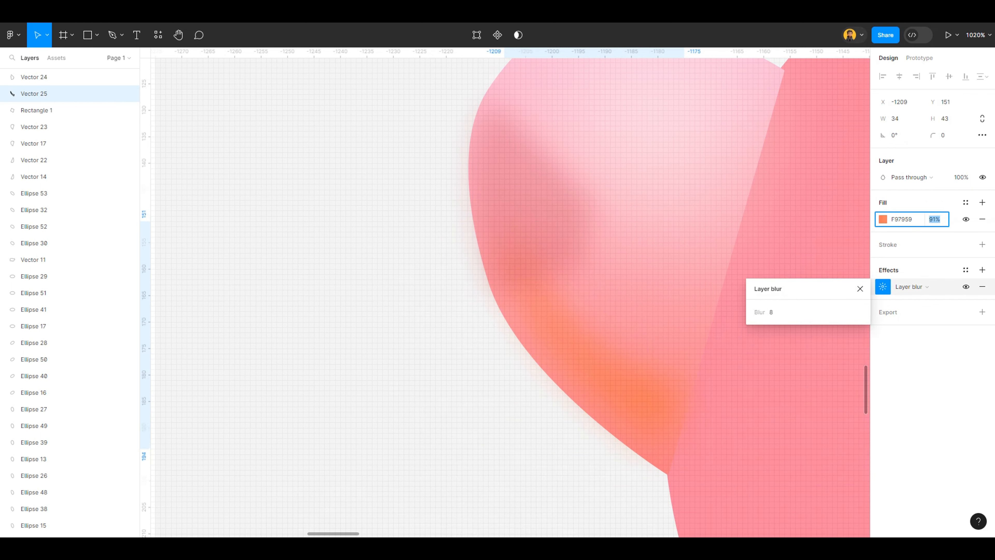
{"action": "key", "text": "Down"}
{"action": "key", "text": "Return"}
{"action": "key", "text": "Left"}
{"action": "key", "text": "Left"}
{"action": "left_click", "coordinate": [369, 199]}
Try to recolour the arm's blurred white highlight with FF8EA3 sampled from the reference, and undo the change
{"action": "scroll", "coordinate": [370, 199], "scroll_direction": "down", "scroll_amount": 6}
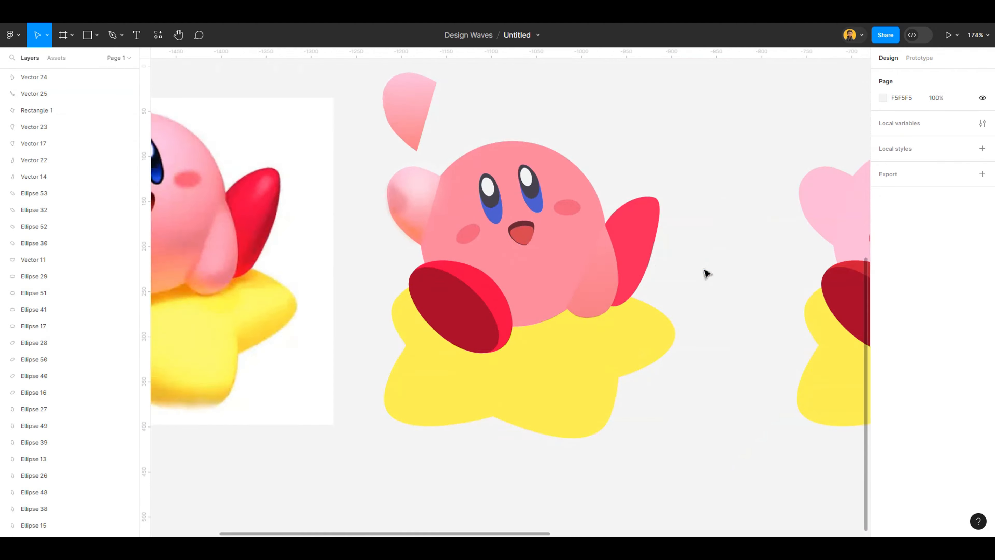
{"action": "scroll", "coordinate": [705, 270], "scroll_direction": "down", "scroll_amount": 5}
{"action": "scroll", "coordinate": [511, 304], "scroll_direction": "up", "scroll_amount": 5}
{"action": "left_click_drag", "start_coordinate": [848, 369], "coordinate": [912, 387]}
{"action": "left_click", "coordinate": [616, 229]}
{"action": "scroll", "coordinate": [357, 194], "scroll_direction": "up", "scroll_amount": 7}
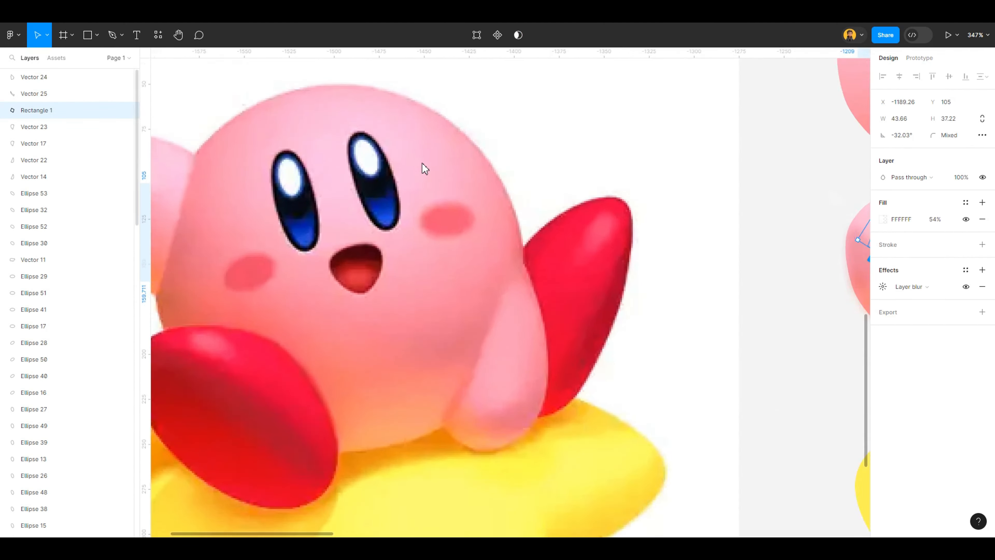
{"action": "left_click_drag", "start_coordinate": [231, 175], "coordinate": [551, 247]}
{"action": "scroll", "coordinate": [645, 360], "scroll_direction": "down", "scroll_amount": 5}
{"action": "scroll", "coordinate": [679, 440], "scroll_direction": "up", "scroll_amount": 2}
{"action": "key", "text": "i"}
{"action": "left_click", "coordinate": [648, 433]}
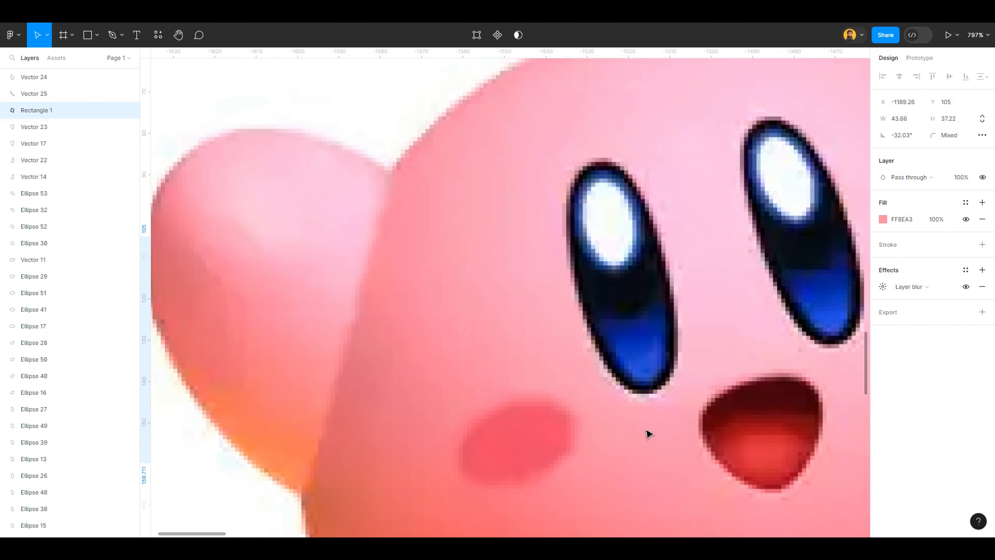
{"action": "scroll", "coordinate": [284, 338], "scroll_direction": "down", "scroll_amount": 7}
{"action": "key", "text": "ctrl+z"}
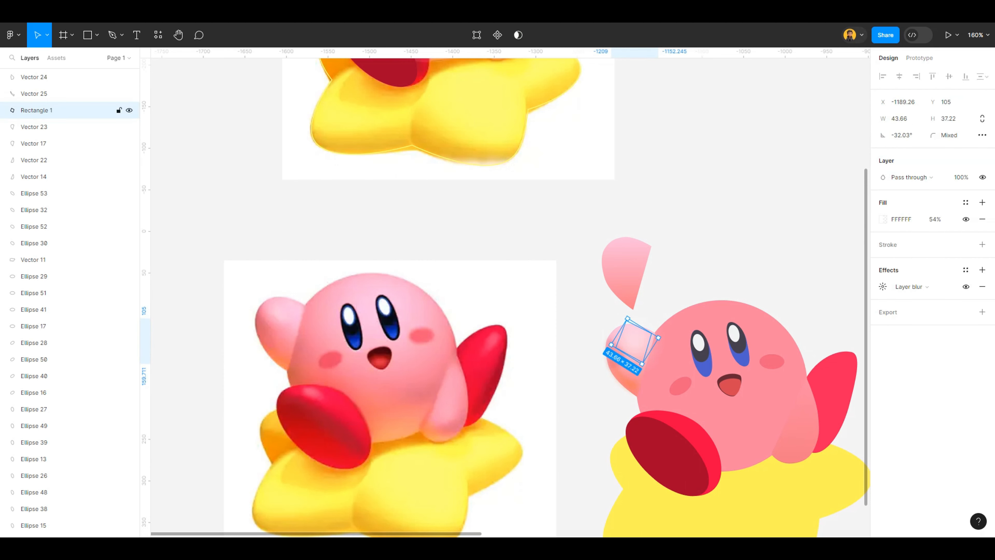
Select the raised arm's base shape and sample a pink from the reference image for its fill
{"action": "left_click", "coordinate": [34, 143]}
{"action": "scroll", "coordinate": [245, 281], "scroll_direction": "up", "scroll_amount": 3}
{"action": "key", "text": "i"}
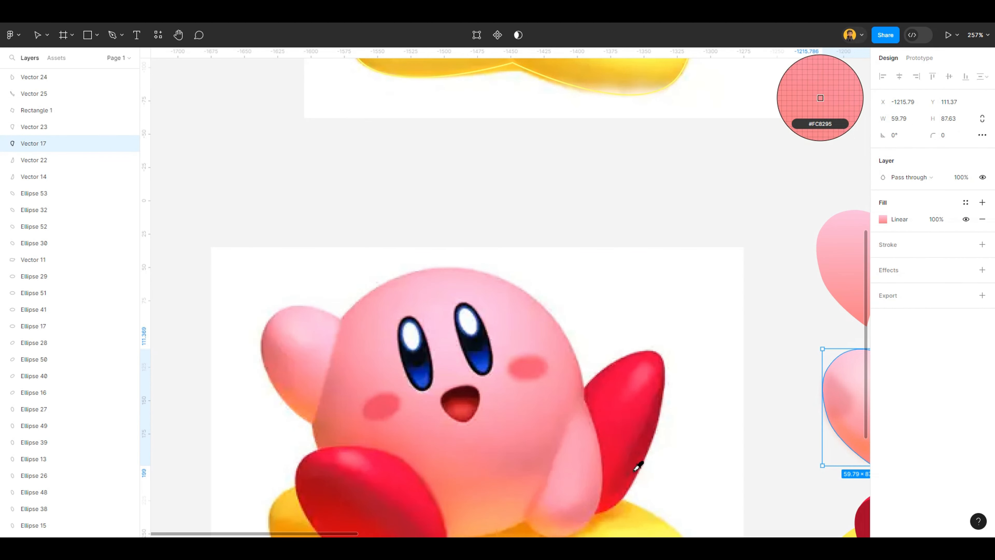
{"action": "left_click", "coordinate": [634, 468]}
{"action": "scroll", "coordinate": [235, 354], "scroll_direction": "down", "scroll_amount": 3}
Select the raised arm's two shading strips together and open the opacity of their BC374B colour for editing
{"action": "left_click", "coordinate": [34, 77]}
{"action": "left_click", "coordinate": [33, 93], "text": "shift"}
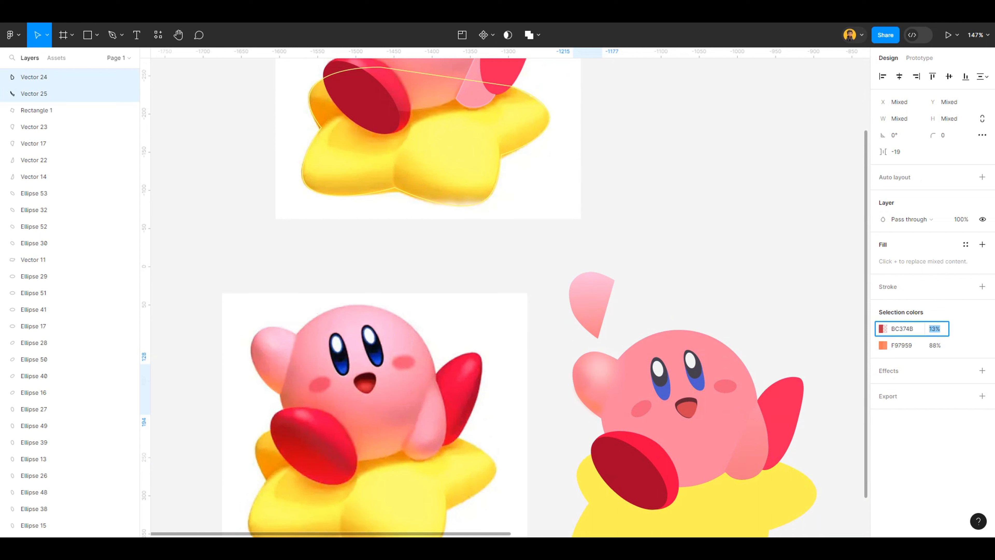
{"action": "key", "text": "Escape"}
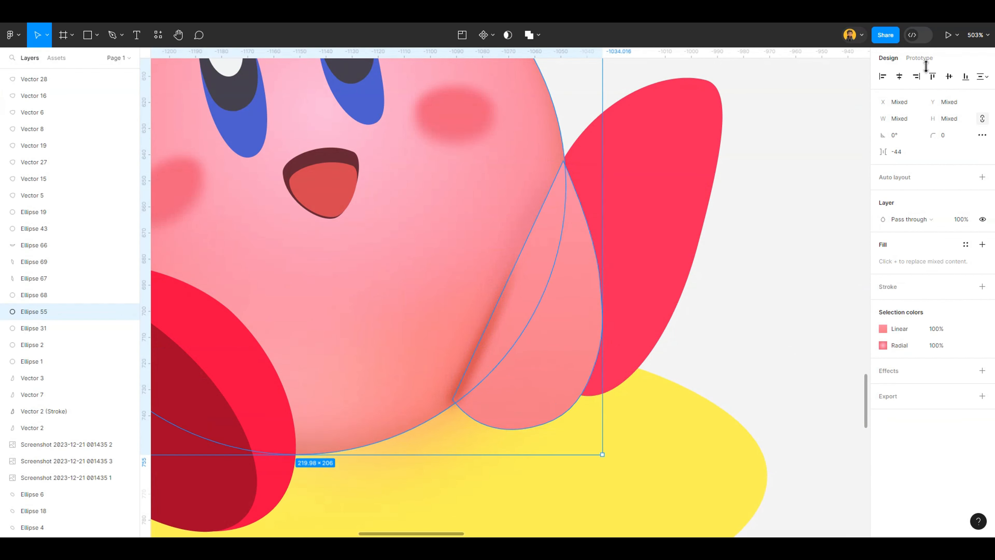
Try to merge the body circle and the lowered arm into one shape with Union
{"action": "left_click", "coordinate": [538, 35]}
{"action": "left_click", "coordinate": [533, 59]}
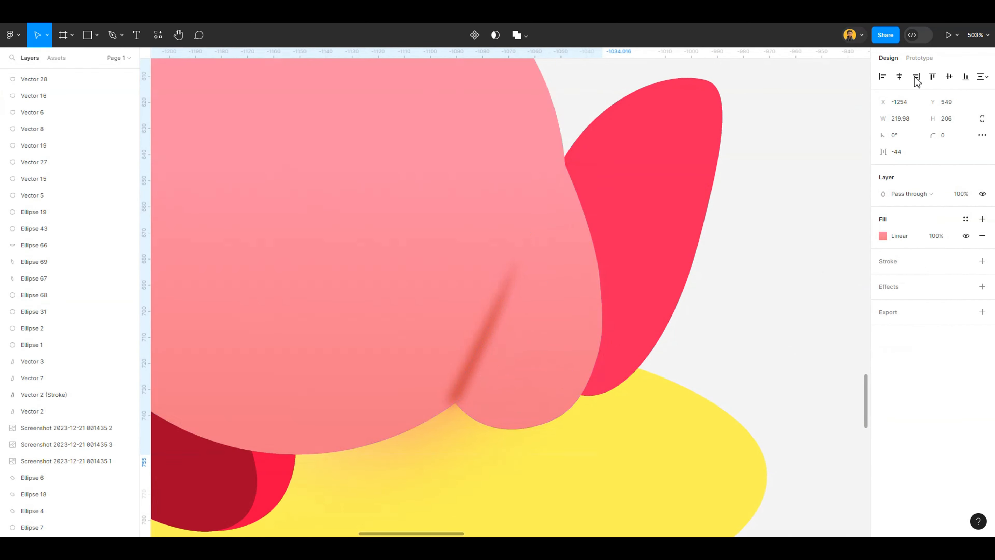
{"action": "scroll", "coordinate": [625, 264], "scroll_direction": "down", "scroll_amount": 4}
{"action": "scroll", "coordinate": [732, 315], "scroll_direction": "up", "scroll_amount": 1}
Try to restack the merged body shape behind the face and shading layers but in front of the star
{"action": "key", "text": "ctrl+["}
{"action": "key", "text": "ctrl+["}
{"action": "key", "text": "ctrl+["}
{"action": "key", "text": "ctrl+["}
{"action": "key", "text": "ctrl+["}
{"action": "key", "text": "ctrl+["}
{"action": "key", "text": "ctrl+["}
{"action": "key", "text": "ctrl+["}
{"action": "key", "text": "ctrl+["}
{"action": "key", "text": "ctrl+["}
{"action": "key", "text": "ctrl+["}
{"action": "key", "text": "ctrl+["}
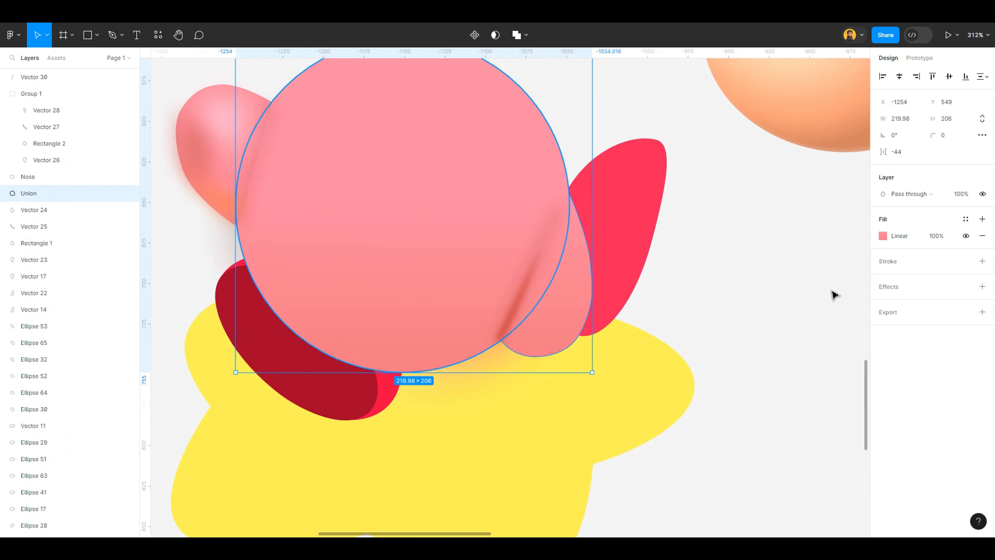
{"action": "key", "text": "["}
{"action": "key", "text": "ctrl+]"}
{"action": "key", "text": "ctrl+]"}
{"action": "key", "text": "ctrl+]"}
{"action": "key", "text": "ctrl+]"}
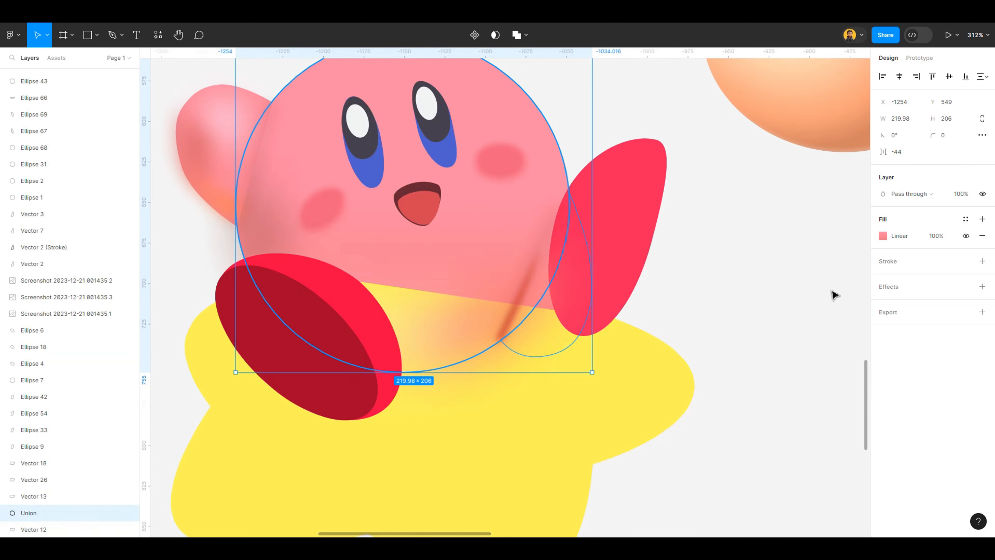
{"action": "left_click", "coordinate": [833, 294]}
Try to send the plain red foot behind the body and lowered arm
{"action": "scroll", "coordinate": [607, 345], "scroll_direction": "down", "scroll_amount": 7}
{"action": "scroll", "coordinate": [617, 360], "scroll_direction": "up", "scroll_amount": 4}
{"action": "left_click", "coordinate": [558, 236]}
{"action": "left_click", "coordinate": [599, 231]}
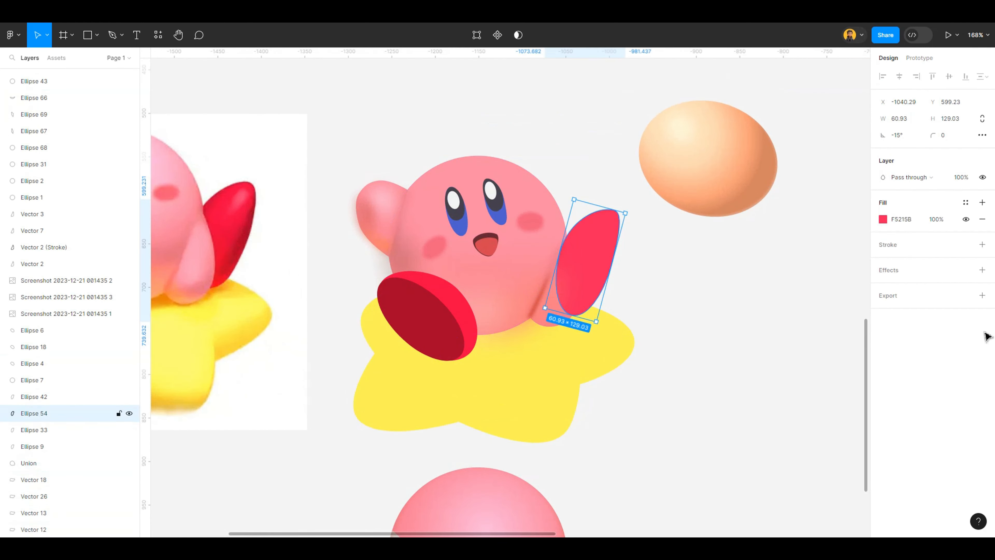
{"action": "key", "text": "["}
Select the dark blurred line along the lowered arm's inner edge and open its layer blur value
{"action": "left_click", "coordinate": [696, 247]}
{"action": "scroll", "coordinate": [696, 247], "scroll_direction": "down", "scroll_amount": 4}
{"action": "scroll", "coordinate": [629, 259], "scroll_direction": "up", "scroll_amount": 12}
{"action": "left_click", "coordinate": [558, 301]}
{"action": "left_click", "coordinate": [883, 319]}
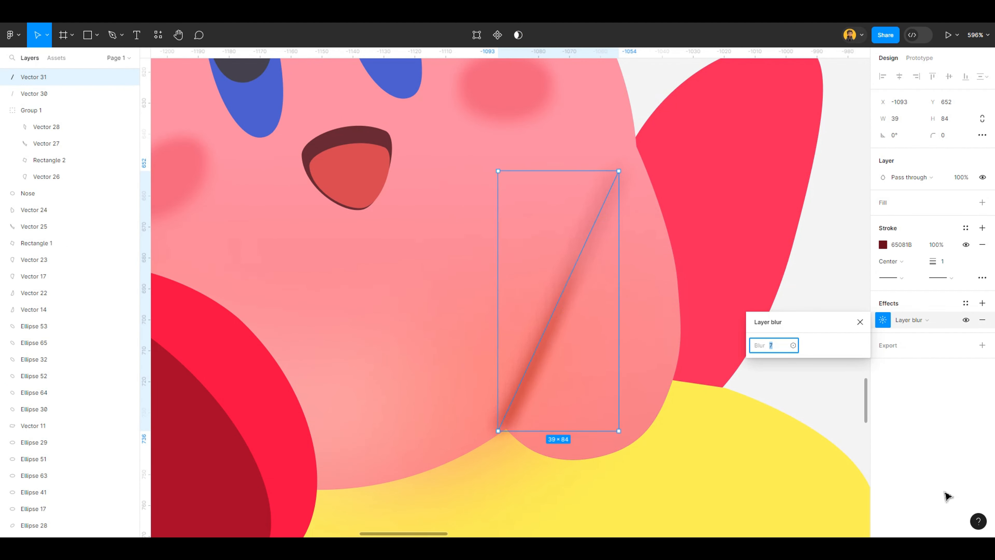
{"action": "left_click", "coordinate": [904, 489]}
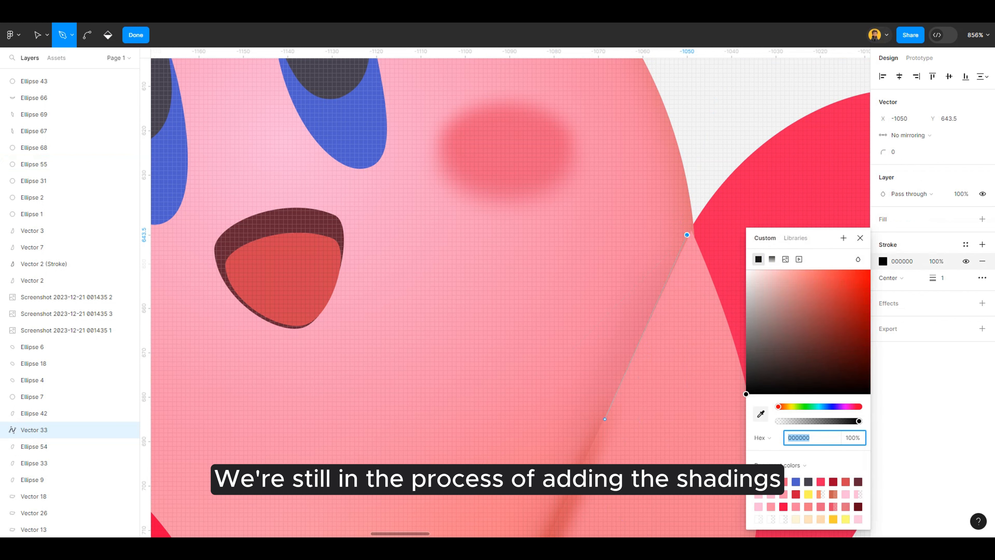
Colour the line along the lowered arm's upper edge F4829B and thicken its stroke to 12
{"action": "key", "text": "v"}
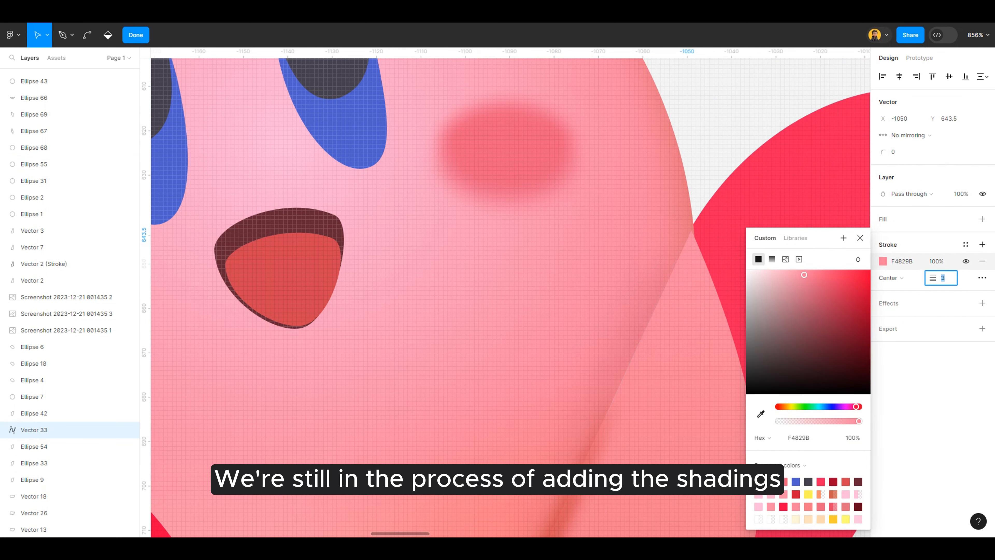
{"action": "key", "text": "Escape"}
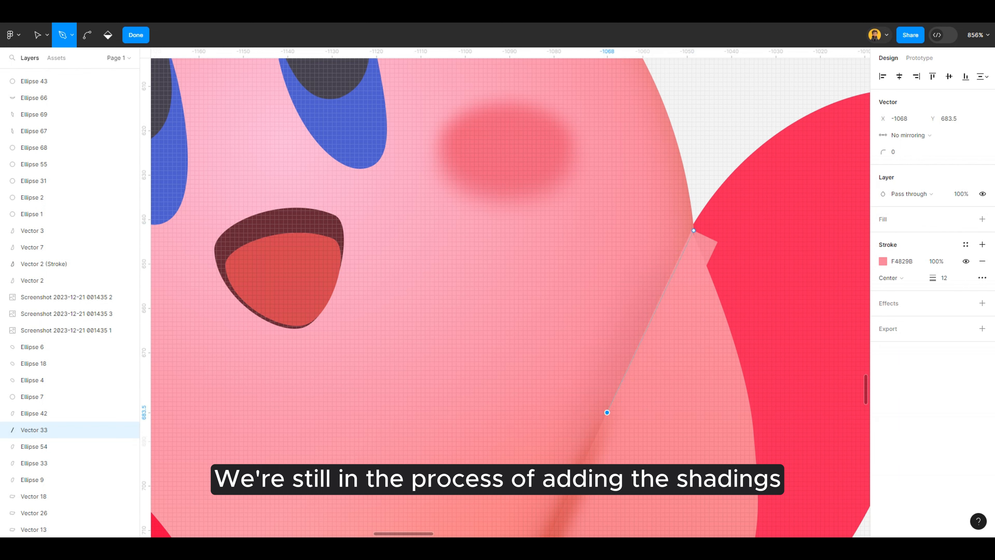
{"action": "key", "text": "Escape"}
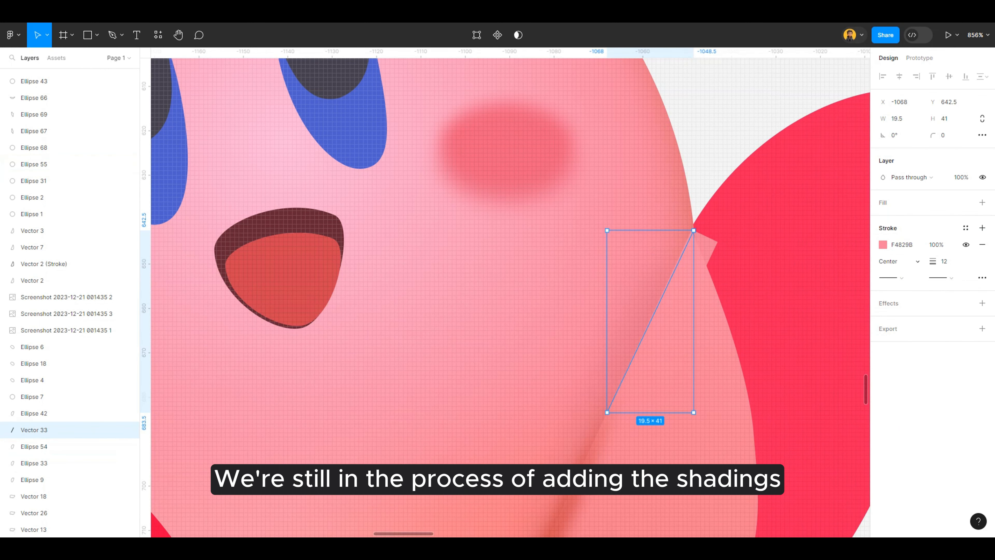
Set the pink edge line's stroke alignment to Inside
{"action": "left_click", "coordinate": [891, 278]}
{"action": "left_click", "coordinate": [898, 261]}
{"action": "left_click", "coordinate": [893, 273]}
{"action": "left_click", "coordinate": [893, 261]}
{"action": "left_click", "coordinate": [893, 261]}
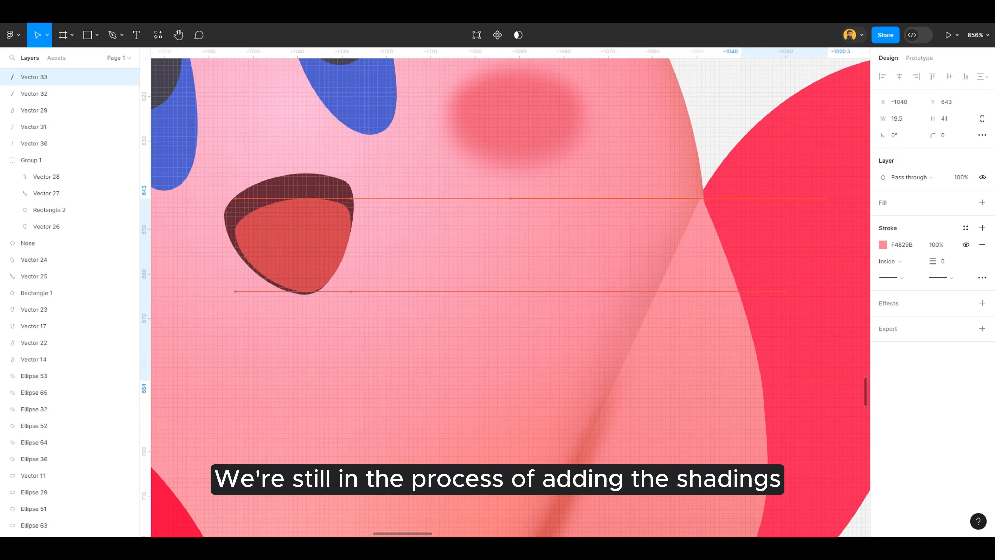
Shift the pink edge line off the arm and delete it
{"action": "left_click_drag", "start_coordinate": [804, 253], "coordinate": [715, 307]}
{"action": "scroll", "coordinate": [671, 332], "scroll_direction": "up", "scroll_amount": 2}
{"action": "key", "text": "Delete"}
Draw a straight two-point line directly above the lowered arm's layer, running down from the shoulder along its inner edge
{"action": "left_click", "coordinate": [690, 275]}
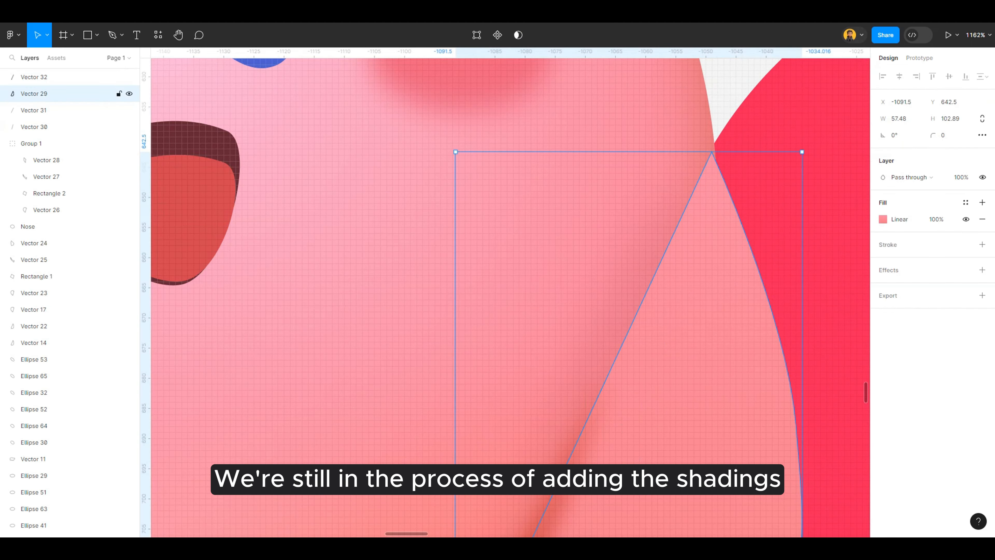
{"action": "scroll", "coordinate": [688, 246], "scroll_direction": "down", "scroll_amount": 8}
{"action": "key", "text": "Escape"}
{"action": "scroll", "coordinate": [685, 251], "scroll_direction": "up", "scroll_amount": 7}
{"action": "left_click", "coordinate": [634, 275]}
{"action": "key", "text": "p"}
{"action": "left_click", "coordinate": [622, 149]}
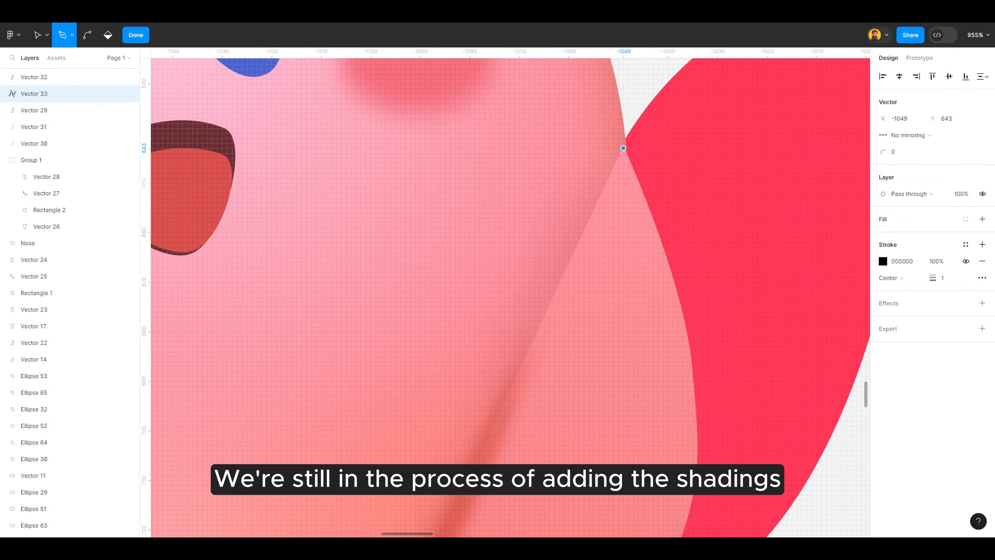
{"action": "left_click", "coordinate": [524, 355]}
Colour the new edge line F5839E sampled from the body and extend its upper end, making it 20 × 43
{"action": "left_click", "coordinate": [882, 261]}
{"action": "key", "text": "i"}
{"action": "left_click", "coordinate": [568, 220]}
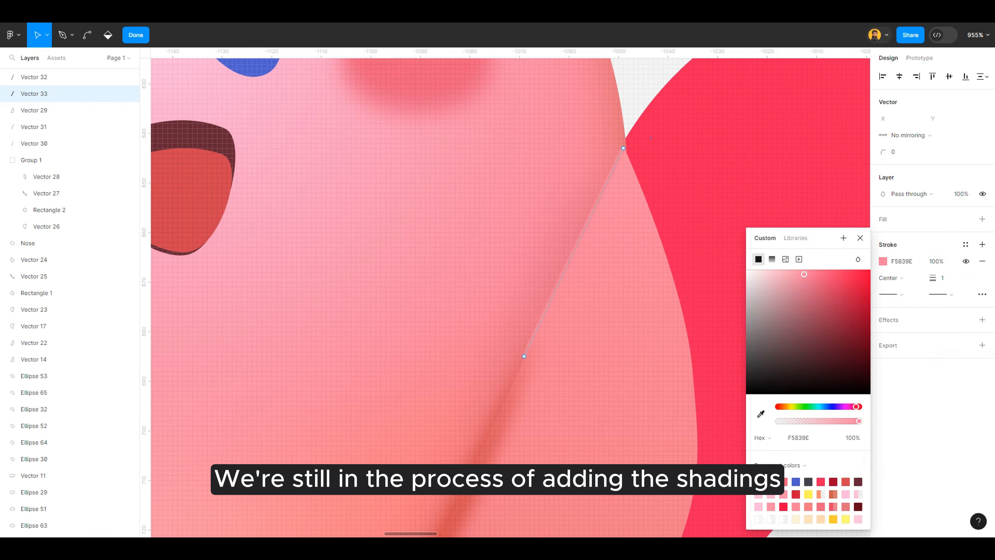
{"action": "key", "text": "Return"}
{"action": "left_click_drag", "start_coordinate": [623, 148], "coordinate": [623, 143]}
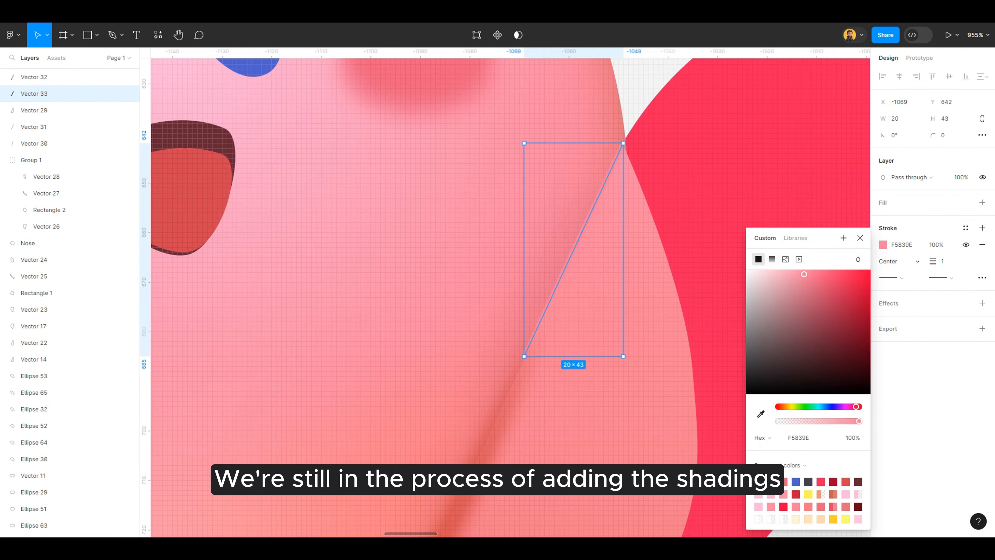
Give the pink edge line a layer blur of 2 and deselect it
{"action": "left_click", "coordinate": [982, 303]}
{"action": "left_click", "coordinate": [911, 320]}
{"action": "left_click", "coordinate": [913, 333]}
{"action": "left_click", "coordinate": [883, 320]}
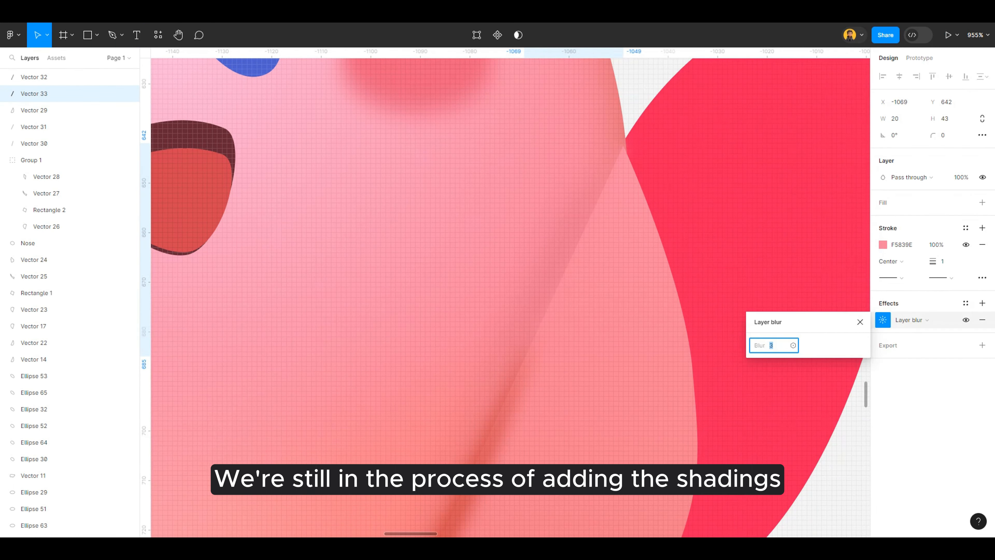
{"action": "key", "text": "Up"}
{"action": "left_click", "coordinate": [882, 244]}
{"action": "left_click", "coordinate": [882, 320]}
{"action": "scroll", "coordinate": [554, 235], "scroll_direction": "up", "scroll_amount": 2}
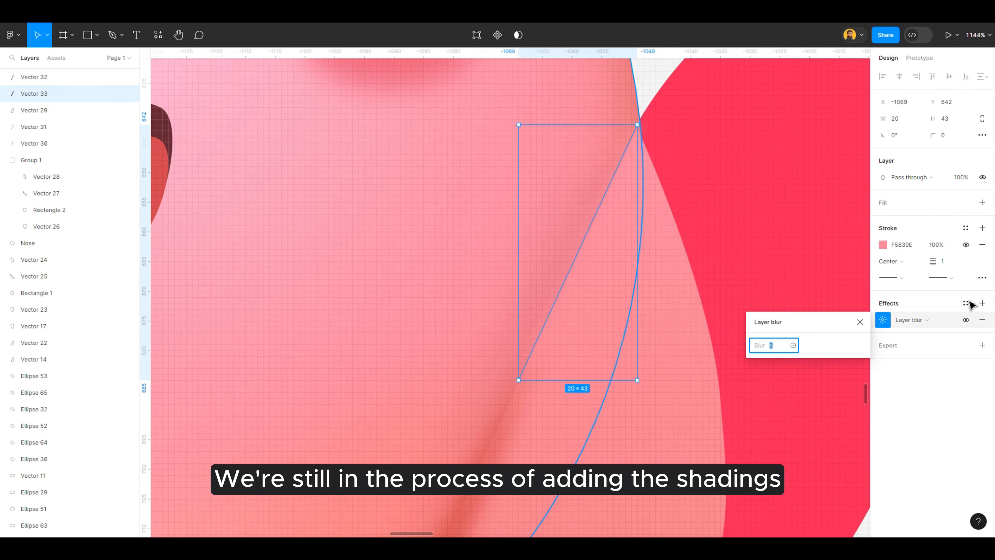
{"action": "key", "text": "Escape"}
{"action": "key", "text": "Escape"}
Draw a thin 2 × 31 rectangle beside the lowered arm's upper edge and tilt it to -15°
{"action": "key", "text": "r"}
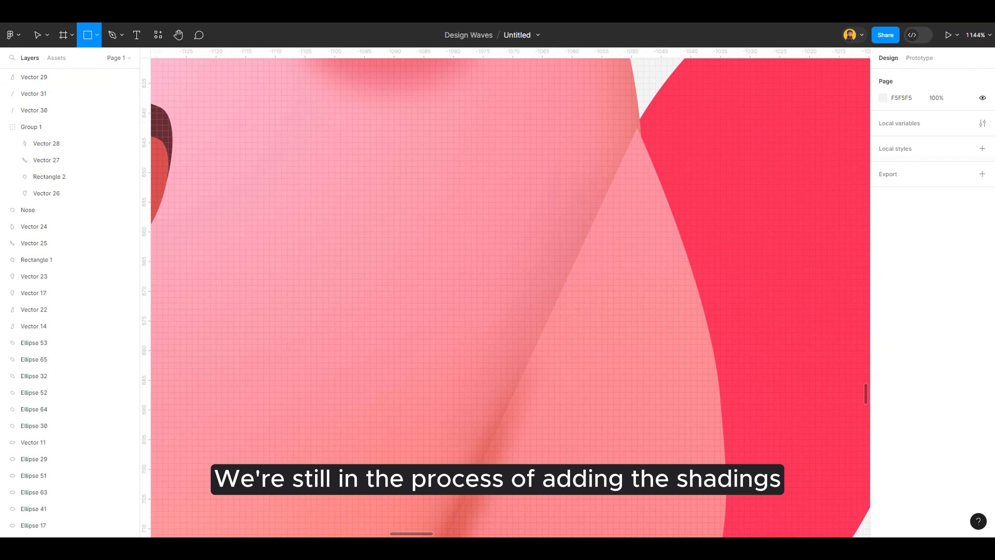
{"action": "mouse_move", "coordinate": [613, 146]}
{"action": "left_mouse_down"}
{"action": "mouse_move", "coordinate": [546, 316]}
{"action": "mouse_move", "coordinate": [601, 331]}
{"action": "mouse_move", "coordinate": [575, 331]}
{"action": "left_mouse_up"}
{"action": "key", "text": "Up"}
{"action": "key", "text": "Up"}
{"action": "key", "text": "Left"}
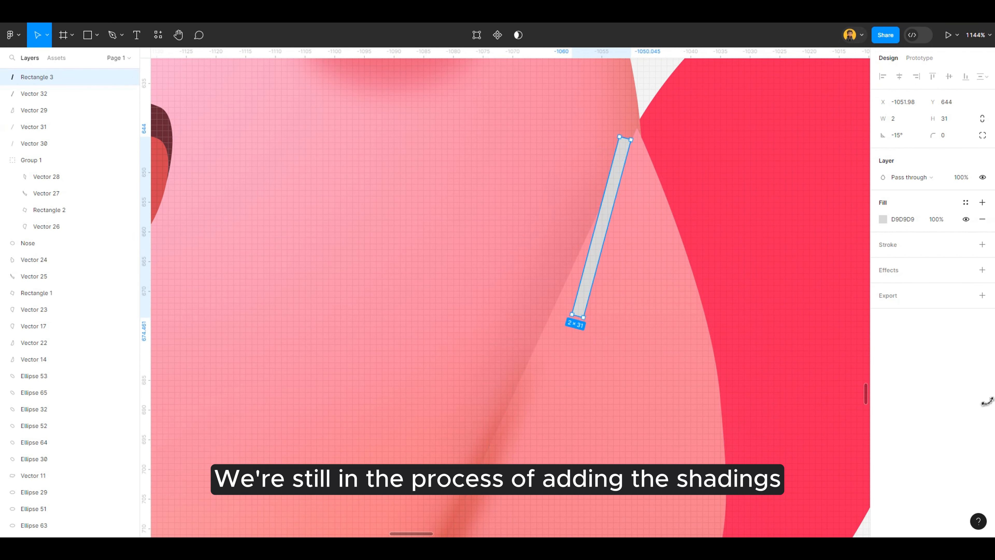
Align the thin rectangle with the arm's inner edge at -25.82°, lengthen it to 43.64 and fill it with EF7C96
{"action": "key", "text": "Up"}
{"action": "key", "text": "Up"}
{"action": "key", "text": "Left"}
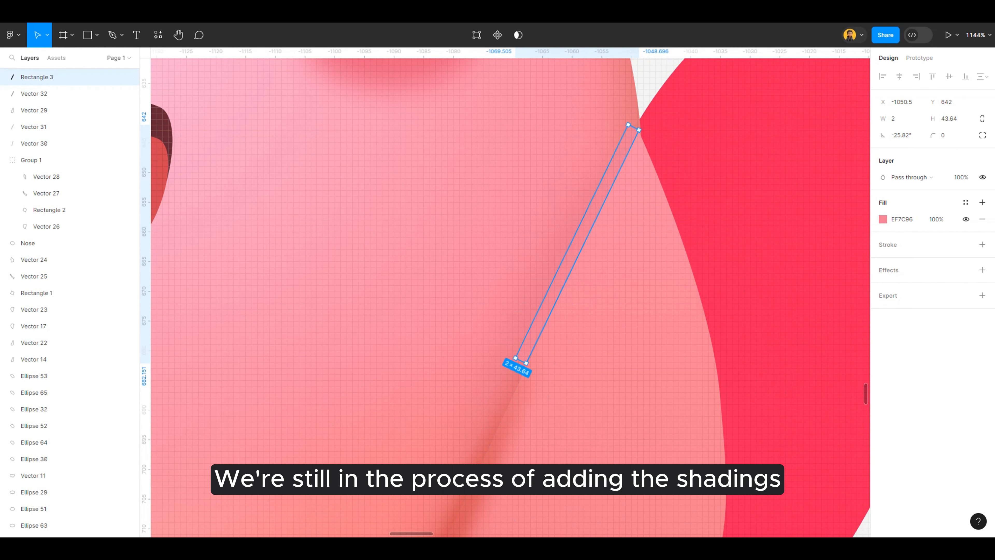
Add a layer blur effect to the thin rectangle and fill it with black 000000
{"action": "left_click", "coordinate": [981, 270]}
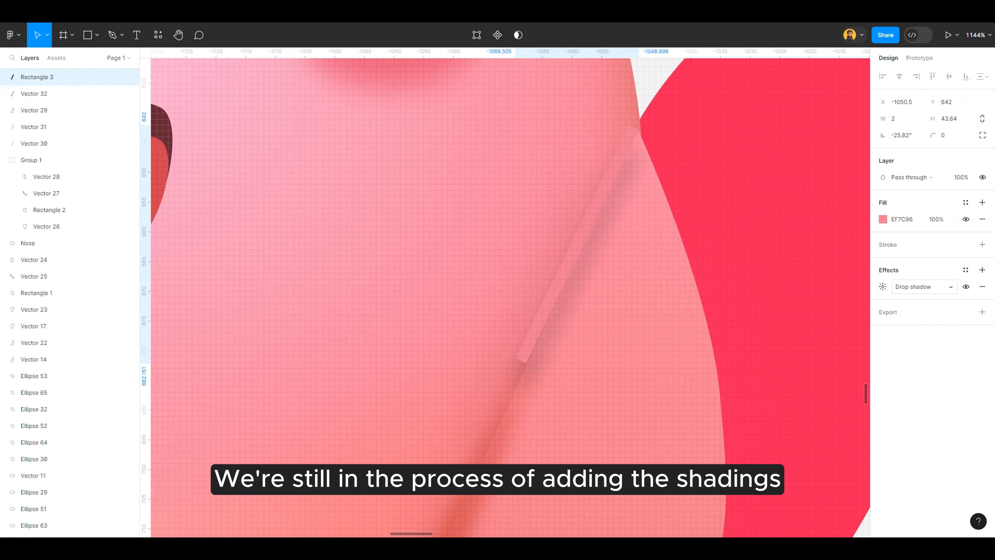
{"action": "left_click", "coordinate": [908, 286]}
{"action": "left_click", "coordinate": [913, 305]}
{"action": "left_click", "coordinate": [883, 287]}
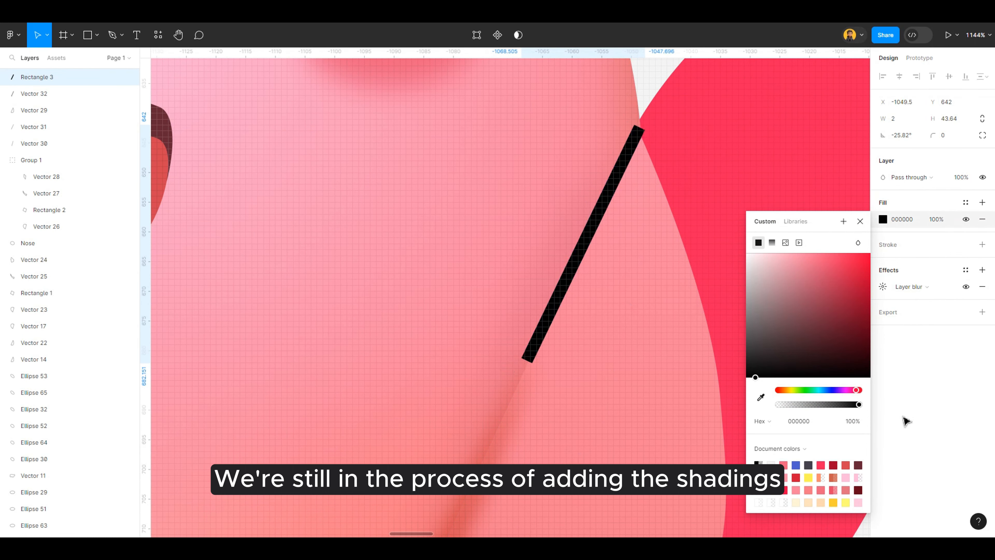
Set the black strip's layer blur to 4 and start sampling a new fill colour for it
{"action": "left_click", "coordinate": [923, 287]}
{"action": "left_click", "coordinate": [913, 286]}
{"action": "left_click", "coordinate": [883, 287]}
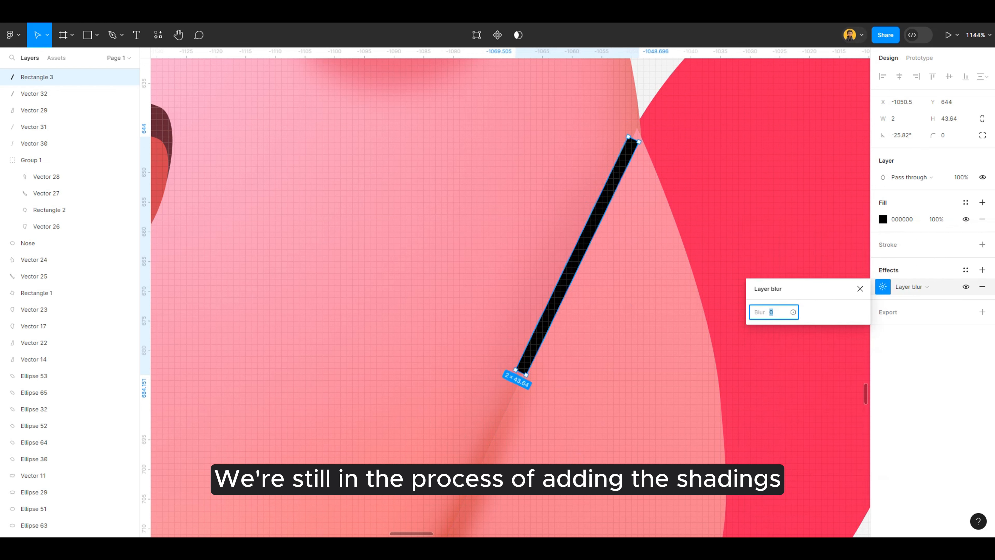
{"action": "key", "text": "Up"}
{"action": "key", "text": "Up"}
{"action": "key", "text": "Up"}
{"action": "key", "text": "Up"}
{"action": "key", "text": "Up"}
{"action": "key", "text": "Up"}
{"action": "key", "text": "Up"}
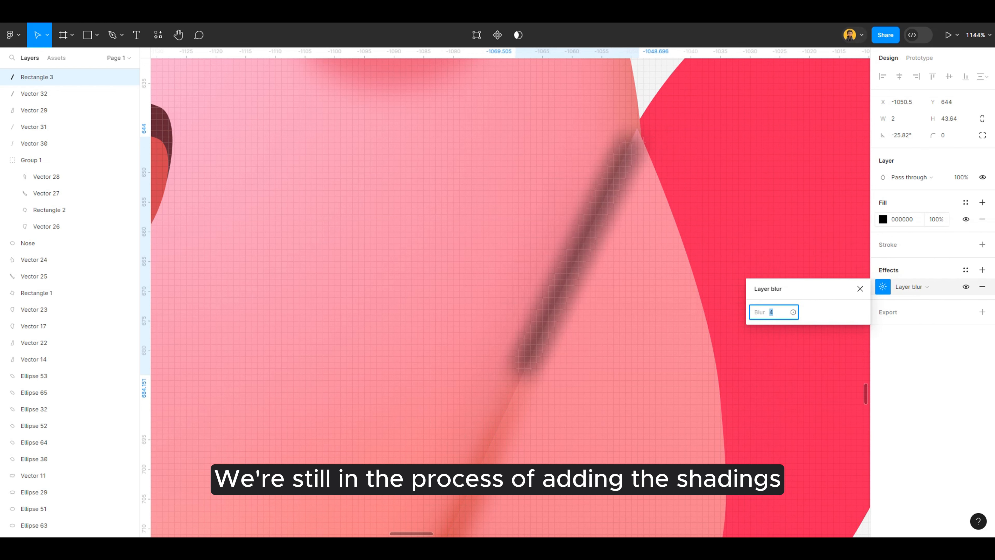
{"action": "left_click", "coordinate": [882, 219]}
{"action": "key", "text": "i"}
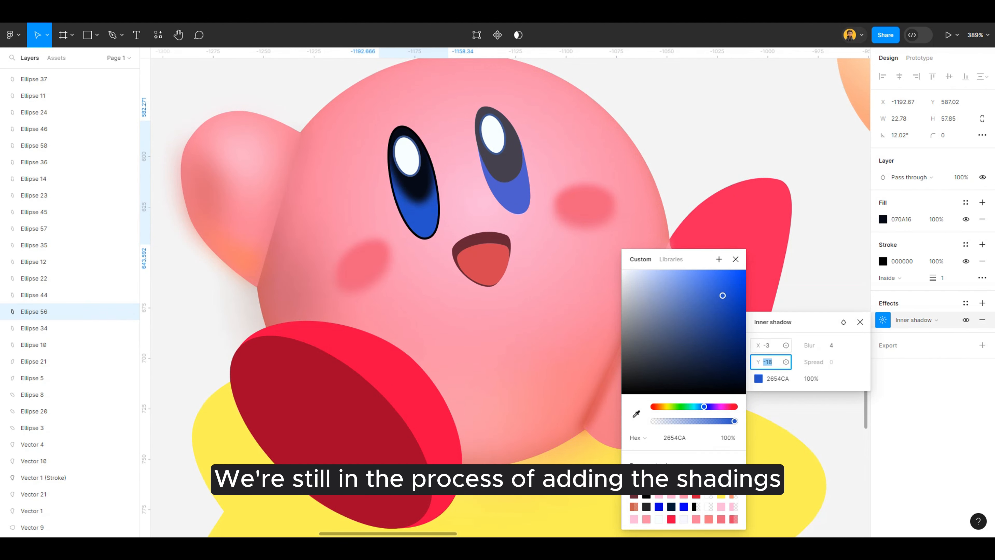
Set the left eye's inner shadow offset to X -4 and Y -19 and fine-tune the shadow against the reference
{"action": "key", "text": "Tab"}
{"action": "key", "text": "Down"}
{"action": "scroll", "coordinate": [596, 163], "scroll_direction": "down", "scroll_amount": 5}
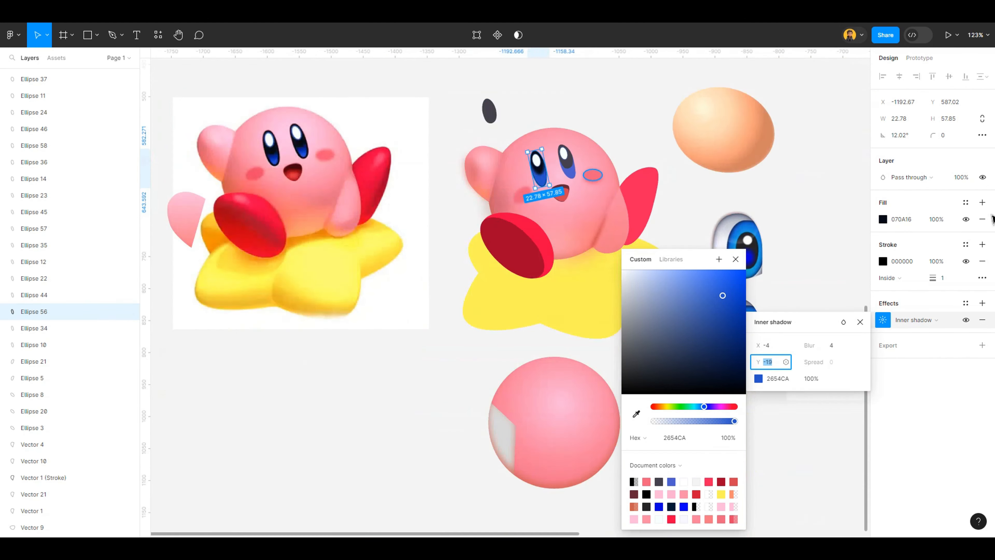
{"action": "scroll", "coordinate": [295, 156], "scroll_direction": "up", "scroll_amount": 4}
{"action": "scroll", "coordinate": [583, 323], "scroll_direction": "down", "scroll_amount": 2}
{"action": "key", "text": "Tab"}
{"action": "key", "text": "Up"}
{"action": "key", "text": "Up"}
{"action": "key", "text": "Up"}
{"action": "key", "text": "Up"}
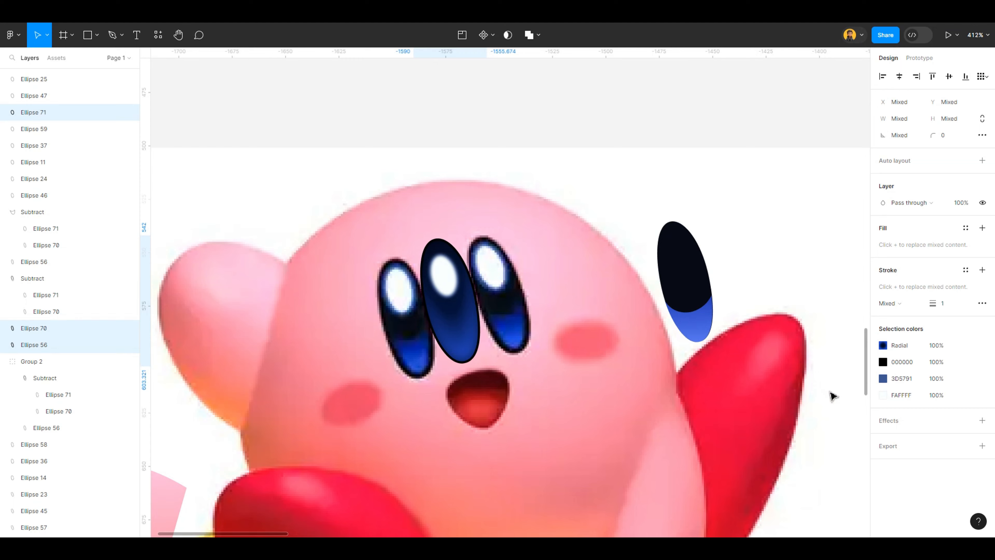
Toggle the copied eye ellipse's inner shadow off and on, and shift a stop of its radial gradient toward the blue end
{"action": "key", "text": "ctrl+plus"}
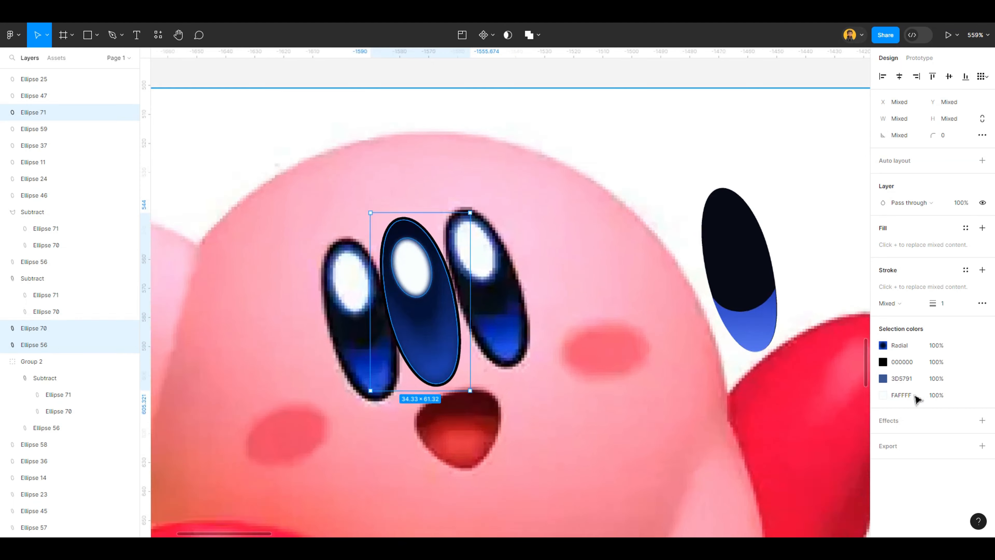
{"action": "left_click", "coordinate": [965, 320]}
{"action": "left_click", "coordinate": [965, 320]}
{"action": "left_click", "coordinate": [883, 219]}
{"action": "left_click_drag", "start_coordinate": [799, 244], "coordinate": [832, 245]}
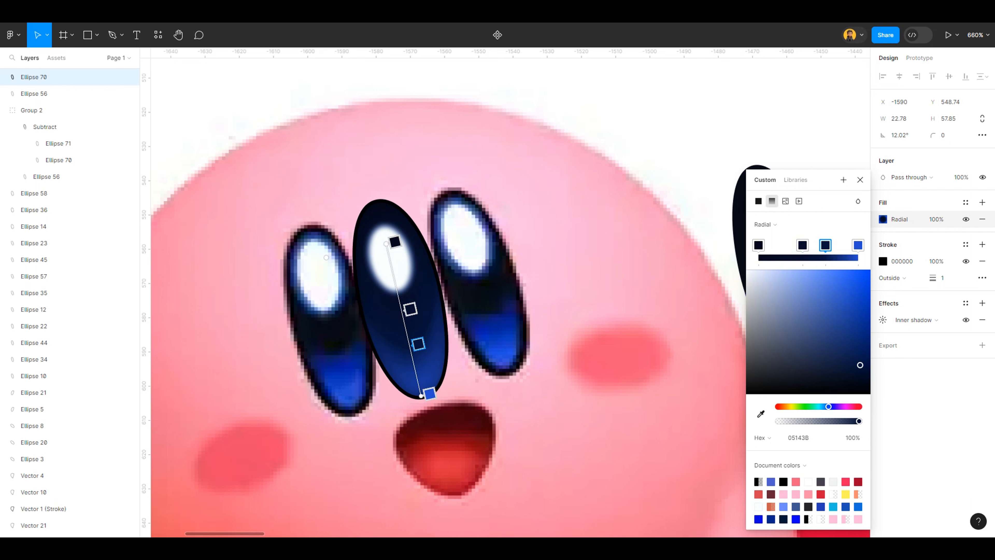
Resample the eye gradient's last two stops from the reference eye's blues and set the second stop to 040D16
{"action": "left_click", "coordinate": [760, 414]}
{"action": "left_click", "coordinate": [871, 408]}
{"action": "left_click", "coordinate": [857, 245]}
{"action": "left_click", "coordinate": [761, 413]}
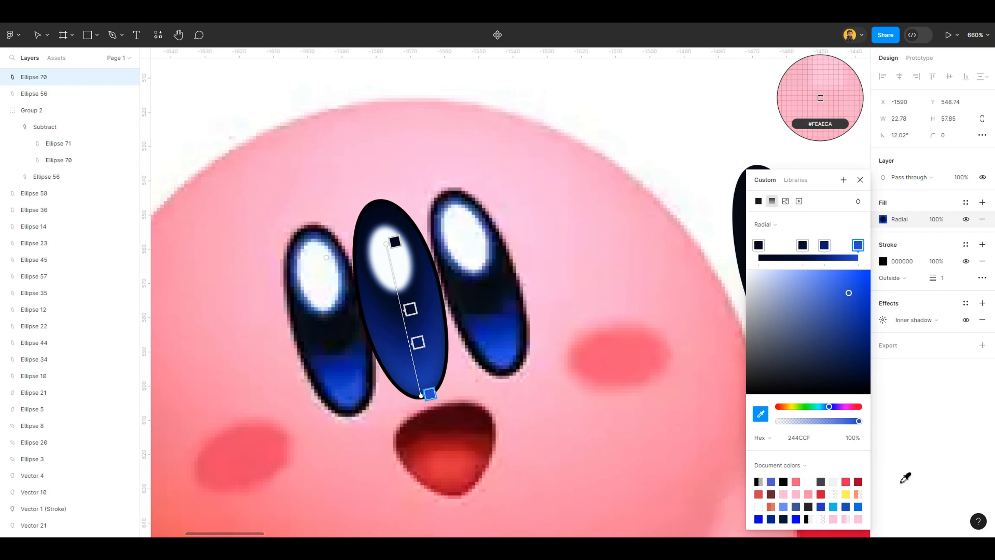
{"action": "left_click", "coordinate": [884, 452]}
{"action": "left_click", "coordinate": [761, 413]}
{"action": "left_click", "coordinate": [864, 374]}
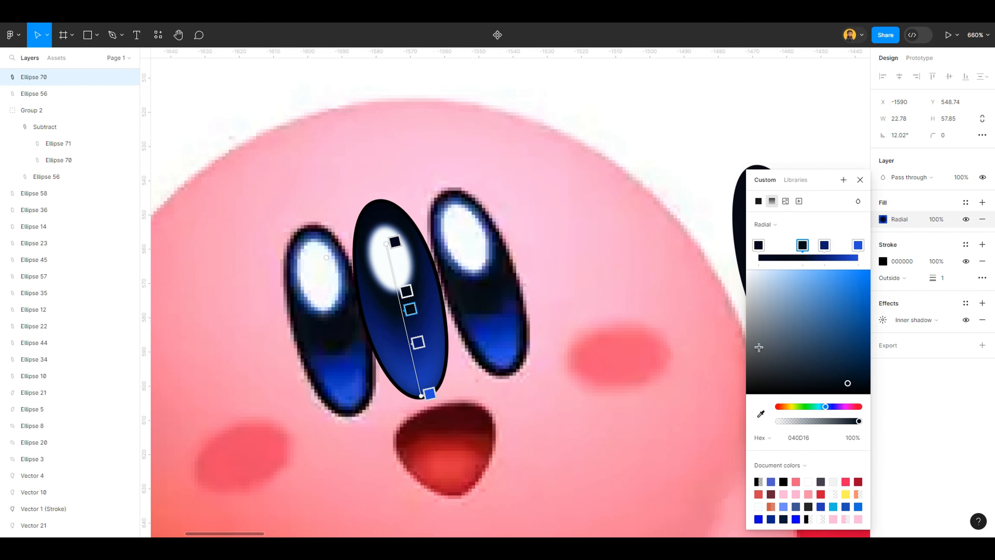
Try to widen the eye's radial gradient, and undo the change
{"action": "left_click_drag", "start_coordinate": [326, 258], "coordinate": [227, 281]}
{"action": "key", "text": "ctrl+z"}
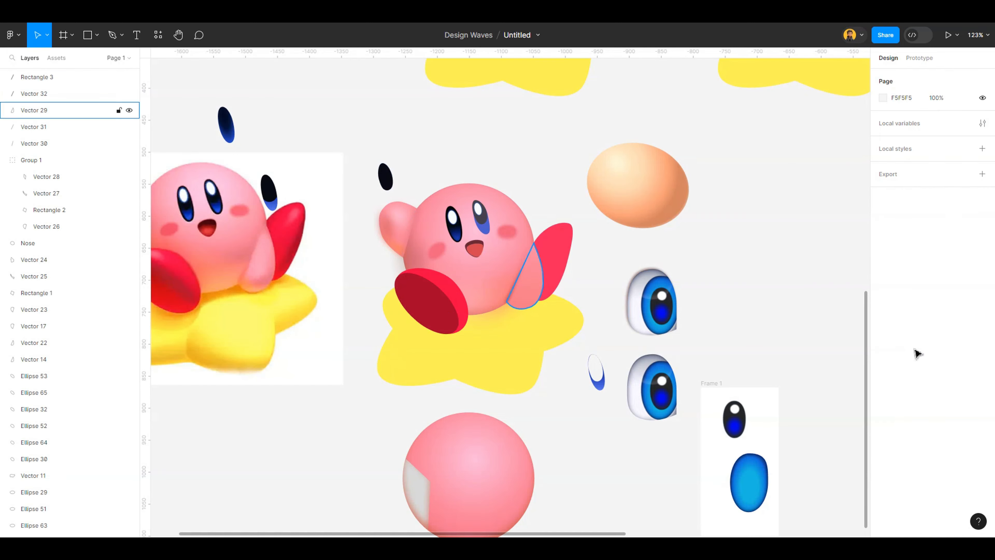
{"action": "scroll", "coordinate": [868, 273], "scroll_direction": "up", "scroll_amount": 3}
{"action": "scroll", "coordinate": [870, 309], "scroll_direction": "down", "scroll_amount": 3}
{"action": "scroll", "coordinate": [870, 309], "scroll_direction": "up", "scroll_amount": 2}
{"action": "scroll", "coordinate": [831, 285], "scroll_direction": "down", "scroll_amount": 2}
{"action": "scroll", "coordinate": [833, 289], "scroll_direction": "up", "scroll_amount": 5}
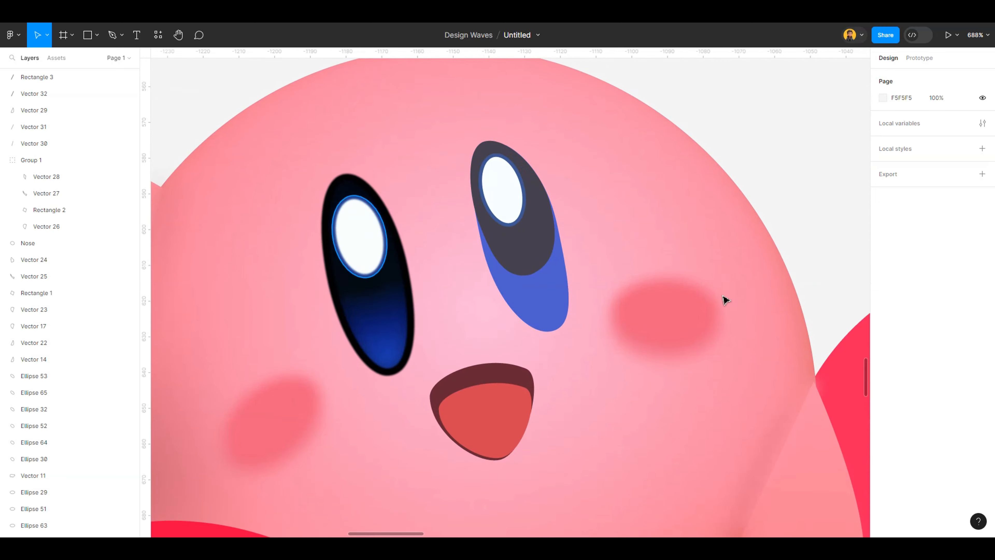
Group the left eye's ellipse and highlight, and place a copy of the group over the right eye
{"action": "left_click", "coordinate": [359, 236]}
{"action": "scroll", "coordinate": [470, 284], "scroll_direction": "down", "scroll_amount": 3}
{"action": "left_click", "coordinate": [695, 190]}
{"action": "scroll", "coordinate": [695, 190], "scroll_direction": "down", "scroll_amount": 3}
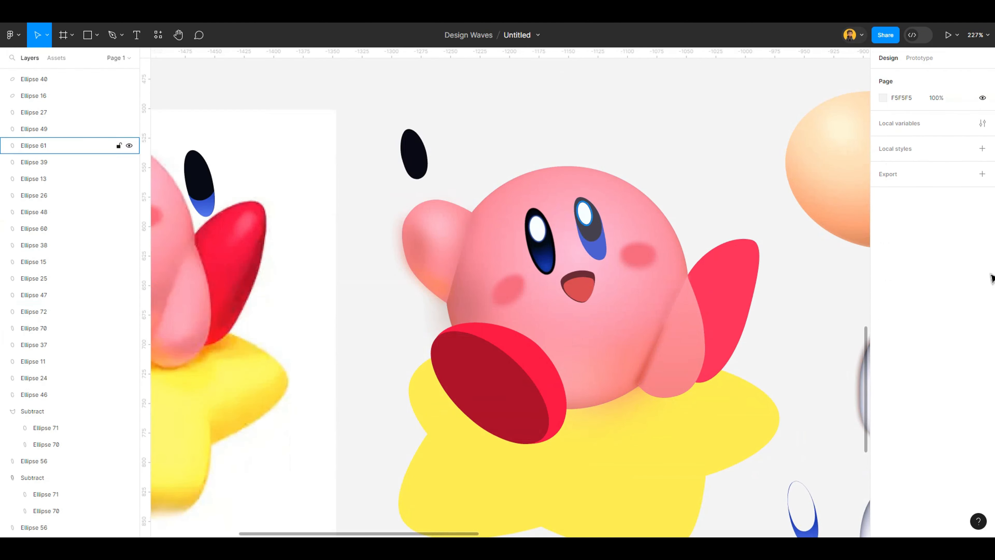
{"action": "scroll", "coordinate": [605, 223], "scroll_direction": "up", "scroll_amount": 3}
{"action": "left_click", "coordinate": [499, 262]}
{"action": "left_click_drag", "start_coordinate": [500, 262], "coordinate": [585, 241], "text": "alt"}
{"action": "key", "text": "ctrl+z"}
{"action": "left_click", "coordinate": [489, 226], "text": "shift"}
{"action": "key", "text": "ctrl+g"}
{"action": "scroll", "coordinate": [586, 242], "scroll_direction": "up", "scroll_amount": 3}
{"action": "left_click_drag", "start_coordinate": [633, 318], "coordinate": [641, 313]}
Move the tongue shape out above the body and change the dark mouth shape's fill to a radial gradient
{"action": "left_click_drag", "start_coordinate": [641, 314], "coordinate": [577, 143]}
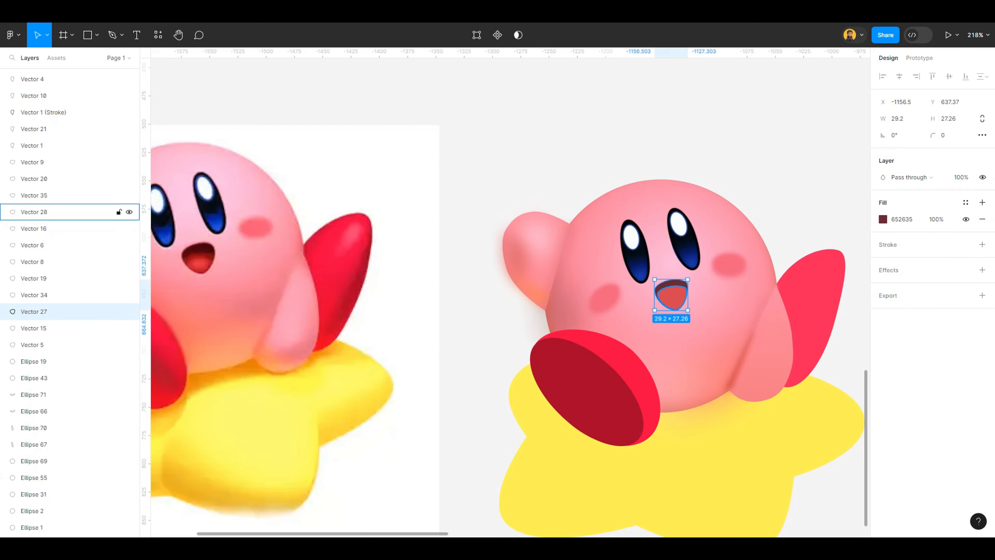
{"action": "left_click", "coordinate": [671, 297]}
{"action": "left_click", "coordinate": [671, 293]}
{"action": "left_click", "coordinate": [883, 219]}
{"action": "left_click", "coordinate": [771, 243]}
{"action": "left_click", "coordinate": [765, 224]}
{"action": "left_click", "coordinate": [769, 239]}
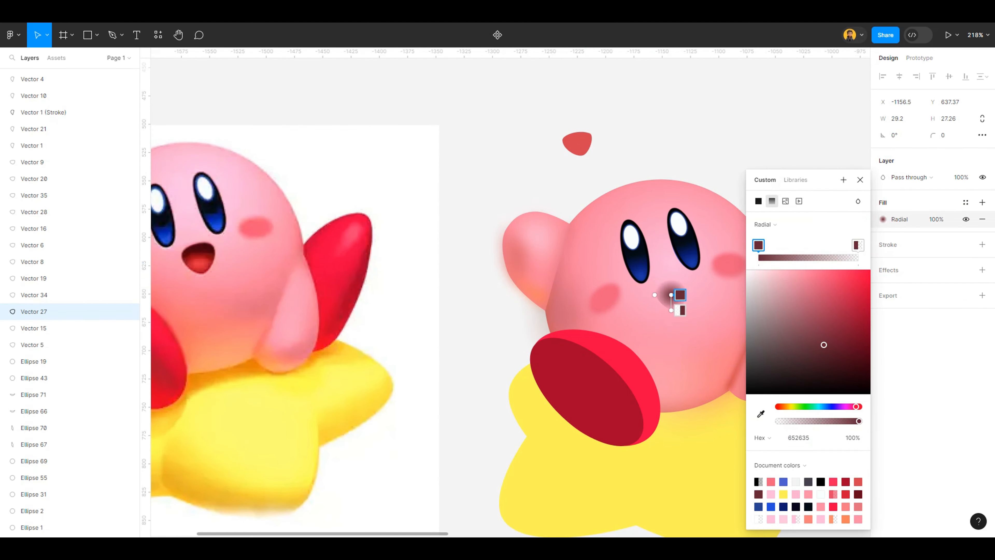
Stretch the mouth's radial gradient upward past the top of the shape and move its centre to the mouth's lower edge
{"action": "scroll", "coordinate": [680, 316], "scroll_direction": "up", "scroll_amount": 4}
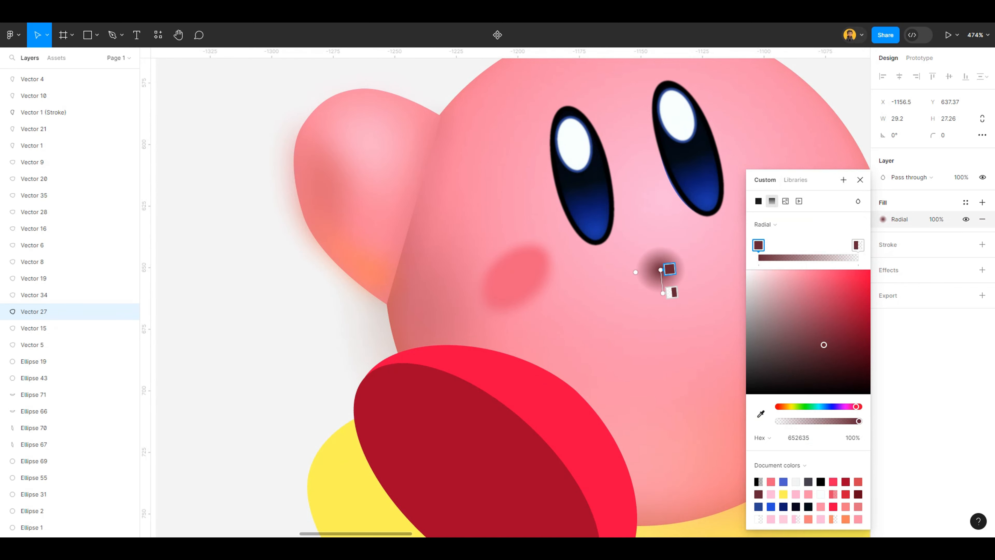
{"action": "left_click", "coordinate": [670, 303]}
{"action": "left_click_drag", "start_coordinate": [661, 303], "coordinate": [654, 221]}
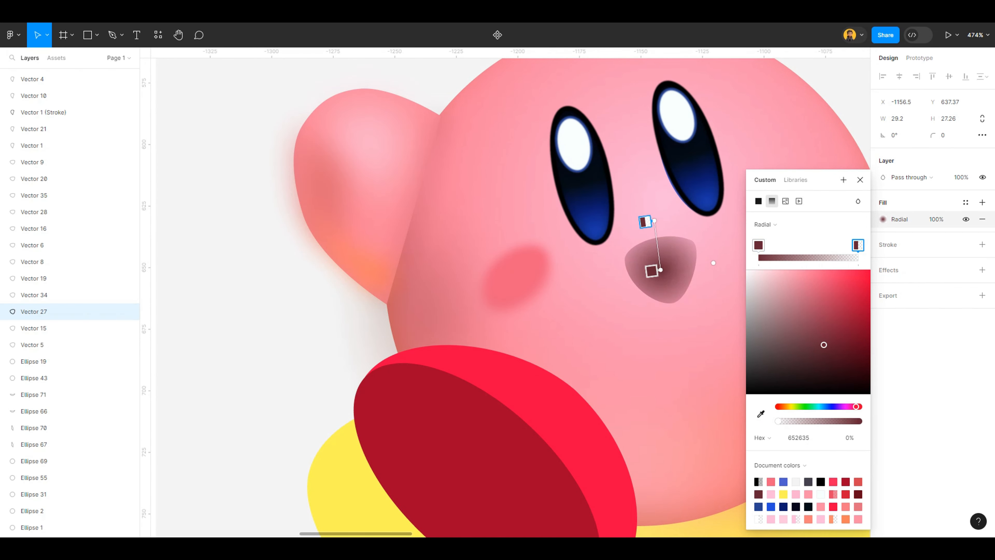
{"action": "left_click_drag", "start_coordinate": [660, 269], "coordinate": [671, 303]}
{"action": "scroll", "coordinate": [695, 314], "scroll_direction": "down", "scroll_amount": 4}
{"action": "scroll", "coordinate": [228, 294], "scroll_direction": "up", "scroll_amount": 1}
Sample the mouth gradient's first stop from the reference mouth and add two more sampled stops, the darker one 730513
{"action": "left_click", "coordinate": [758, 245]}
{"action": "key", "text": "i"}
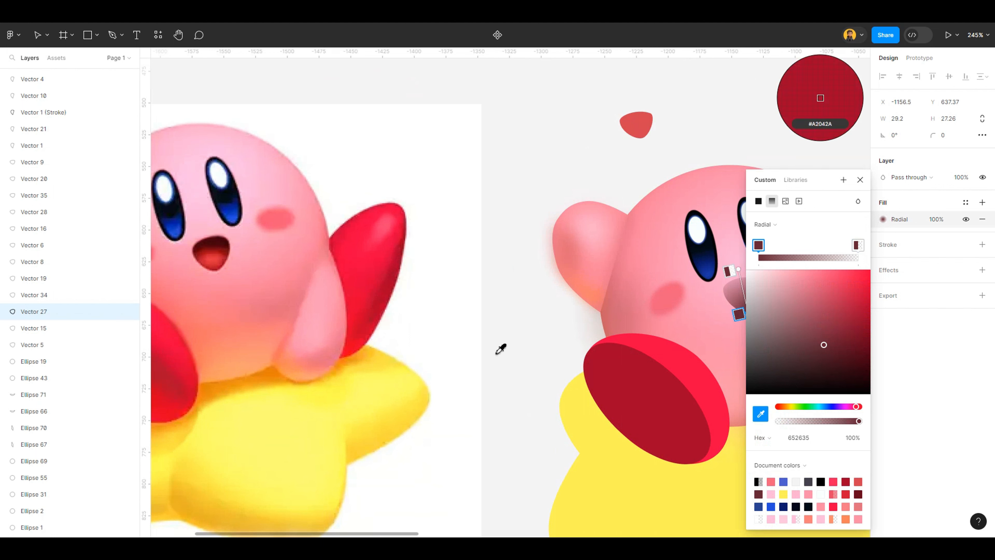
{"action": "left_click", "coordinate": [517, 339]}
{"action": "key", "text": "i"}
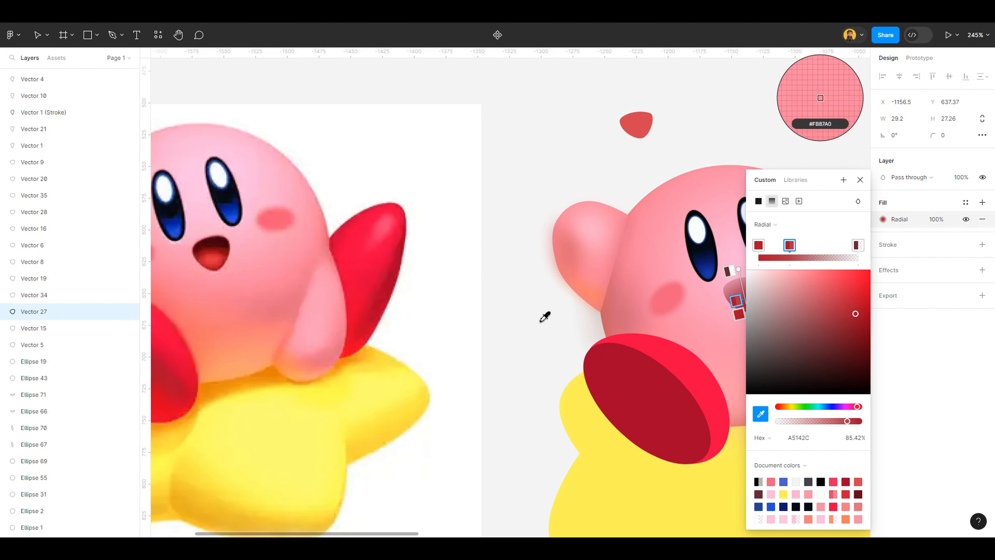
{"action": "left_click", "coordinate": [214, 260]}
{"action": "key", "text": "i"}
{"action": "left_click", "coordinate": [523, 312]}
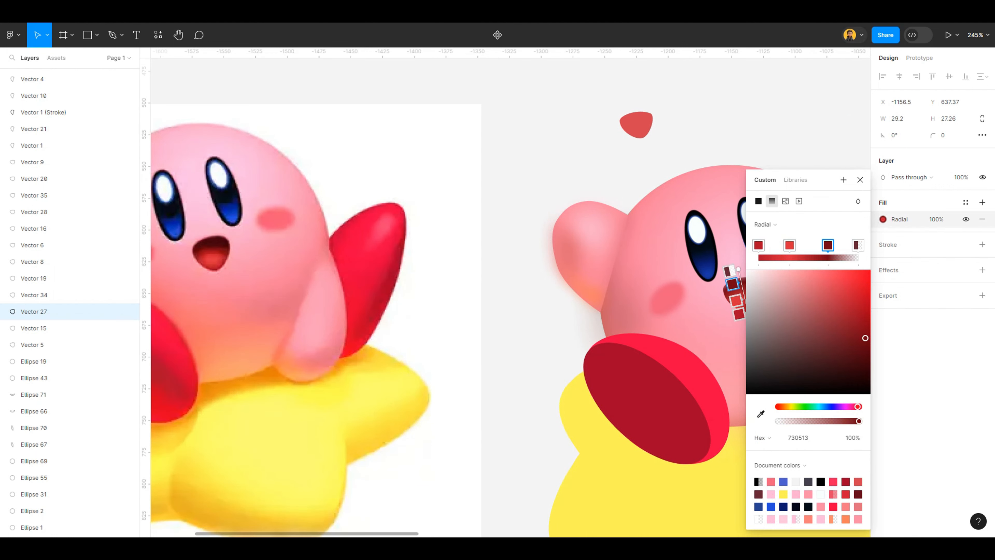
Resample the mouth gradient's transparent last stop from the reference mouth's dark red and deselect the shape
{"action": "left_click", "coordinate": [729, 270]}
{"action": "key", "text": "i"}
{"action": "left_click", "coordinate": [536, 306]}
{"action": "scroll", "coordinate": [466, 159], "scroll_direction": "down", "scroll_amount": 3}
{"action": "scroll", "coordinate": [466, 184], "scroll_direction": "down", "scroll_amount": 1}
{"action": "left_click", "coordinate": [495, 188]}
{"action": "scroll", "coordinate": [679, 220], "scroll_direction": "up", "scroll_amount": 5}
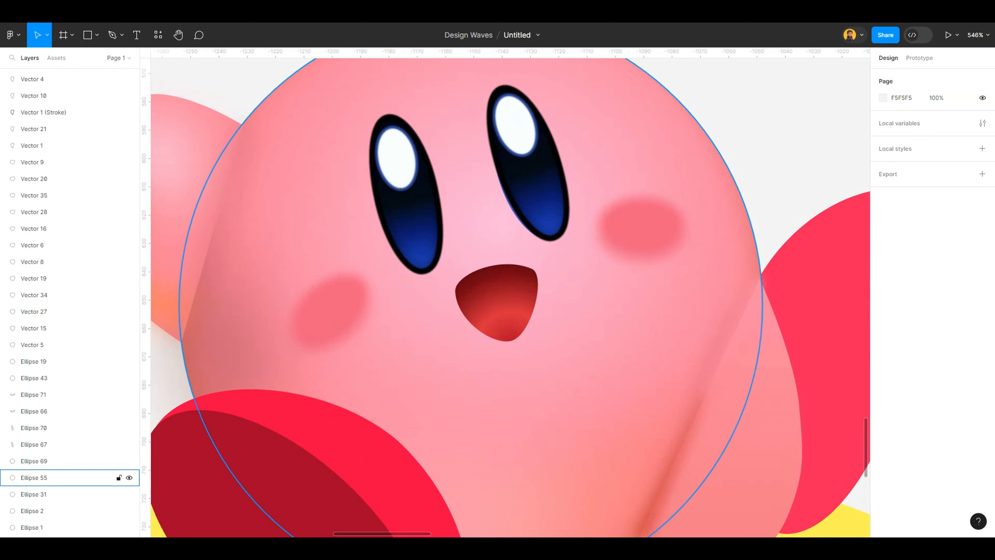
Undo the mouth's gradient edits and the tongue's move
{"action": "scroll", "coordinate": [648, 258], "scroll_direction": "down", "scroll_amount": 5}
{"action": "scroll", "coordinate": [544, 219], "scroll_direction": "up", "scroll_amount": 2}
{"action": "key", "text": "ctrl+z"}
{"action": "key", "text": "ctrl+z"}
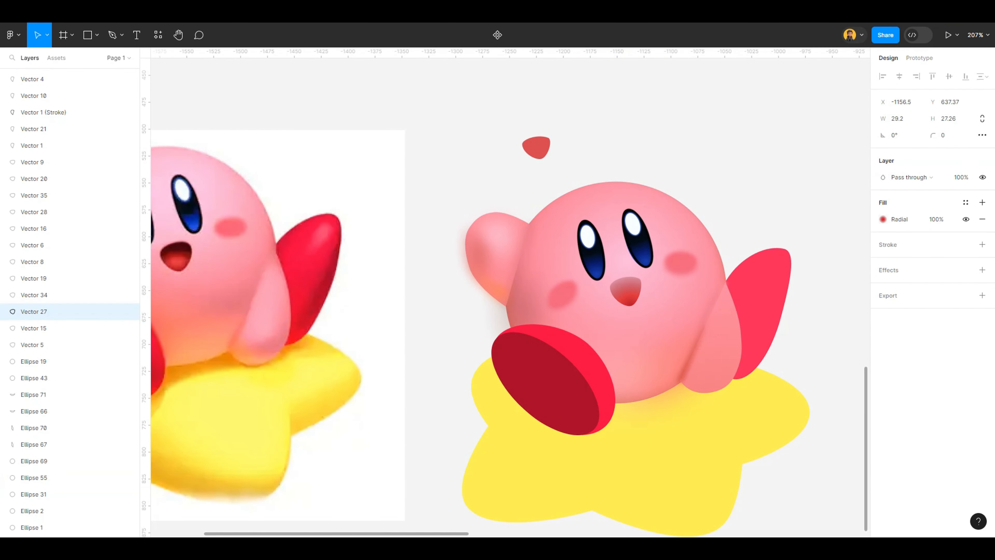
{"action": "key", "text": "ctrl+z"}
{"action": "key", "text": "ctrl+z"}
{"action": "key", "text": "ctrl+z"}
{"action": "key", "text": "ctrl+z"}
Select the tongue shape and set its fill to the red DB3041 sampled from the reference mouth
{"action": "left_click", "coordinate": [626, 297]}
{"action": "scroll", "coordinate": [386, 326], "scroll_direction": "up", "scroll_amount": 3}
{"action": "left_click_drag", "start_coordinate": [386, 326], "coordinate": [591, 387]}
{"action": "key", "text": "i"}
{"action": "left_click", "coordinate": [548, 343]}
{"action": "key", "text": "shift+2"}
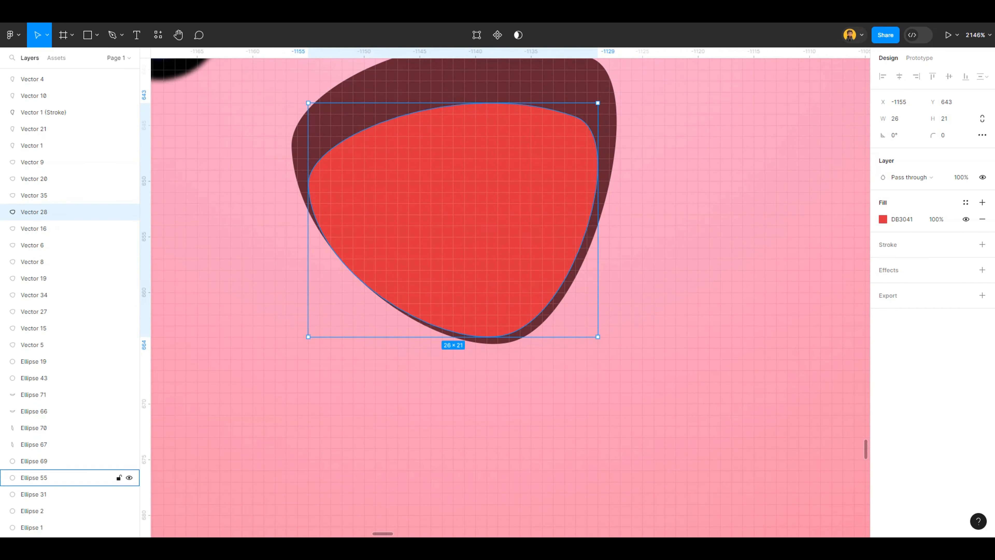
Widen the tongue to 27 and shift it slightly down so it fits the mouth's lower edge
{"action": "left_click_drag", "start_coordinate": [597, 235], "coordinate": [608, 235]}
{"action": "key", "text": "Return"}
{"action": "key", "text": "ctrl+a"}
{"action": "scroll", "coordinate": [837, 391], "scroll_direction": "up", "scroll_amount": 1}
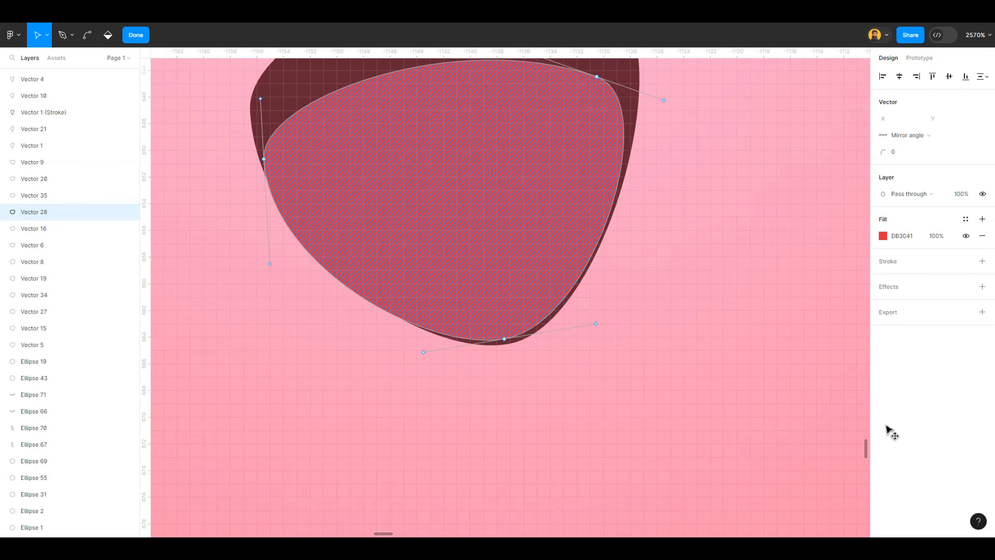
{"action": "scroll", "coordinate": [583, 203], "scroll_direction": "down", "scroll_amount": 1}
{"action": "key", "text": "Escape"}
{"action": "scroll", "coordinate": [599, 222], "scroll_direction": "down", "scroll_amount": 10}
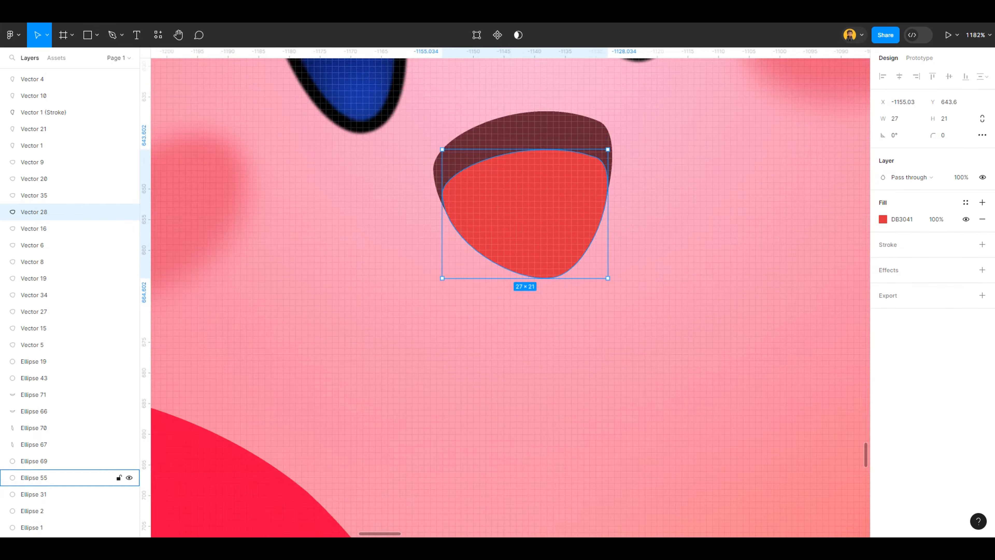
{"action": "key", "text": "Escape"}
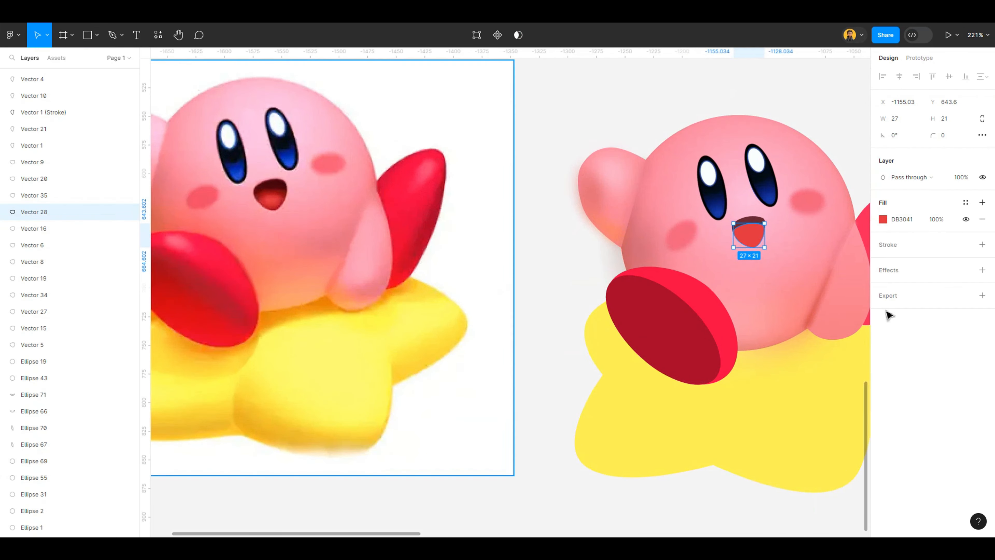
Change the tongue's fill to a radial gradient centred low in the mouth and adjust its spread
{"action": "left_click", "coordinate": [882, 219]}
{"action": "scroll", "coordinate": [821, 277], "scroll_direction": "right", "scroll_amount": 2}
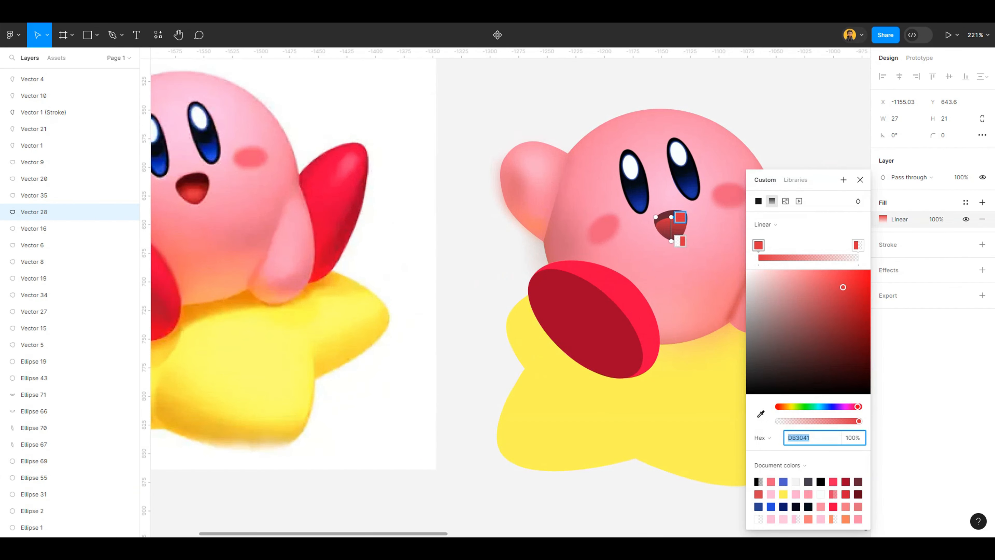
{"action": "scroll", "coordinate": [480, 241], "scroll_direction": "up", "scroll_amount": 7}
{"action": "scroll", "coordinate": [478, 255], "scroll_direction": "down", "scroll_amount": 7}
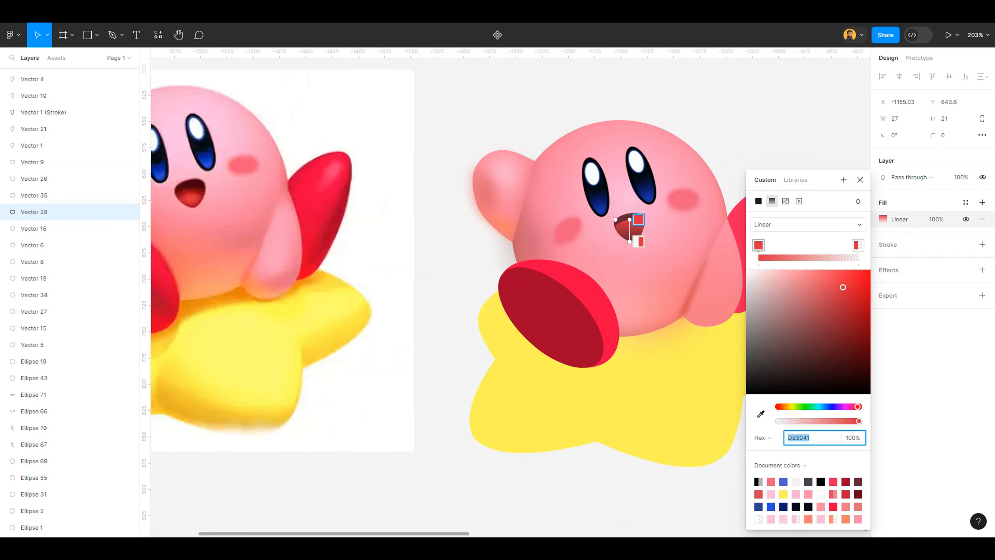
{"action": "left_click", "coordinate": [768, 224]}
{"action": "left_click", "coordinate": [766, 239]}
{"action": "scroll", "coordinate": [638, 235], "scroll_direction": "up", "scroll_amount": 4}
{"action": "left_click_drag", "start_coordinate": [650, 205], "coordinate": [650, 213]}
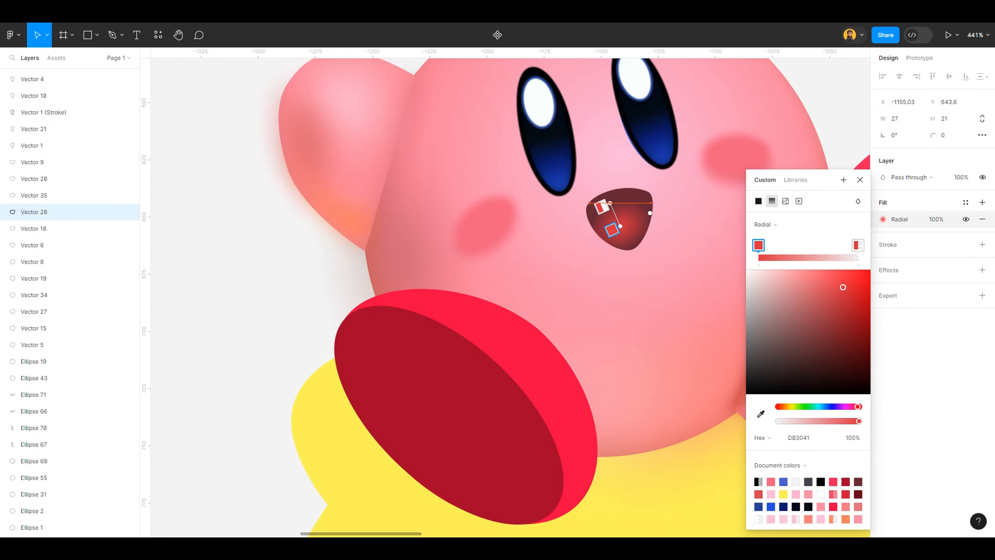
Resample the tongue gradient's first stop from the reference mouth as CB2238
{"action": "scroll", "coordinate": [637, 233], "scroll_direction": "down", "scroll_amount": 4}
{"action": "key", "text": "i"}
{"action": "left_click", "coordinate": [545, 270]}
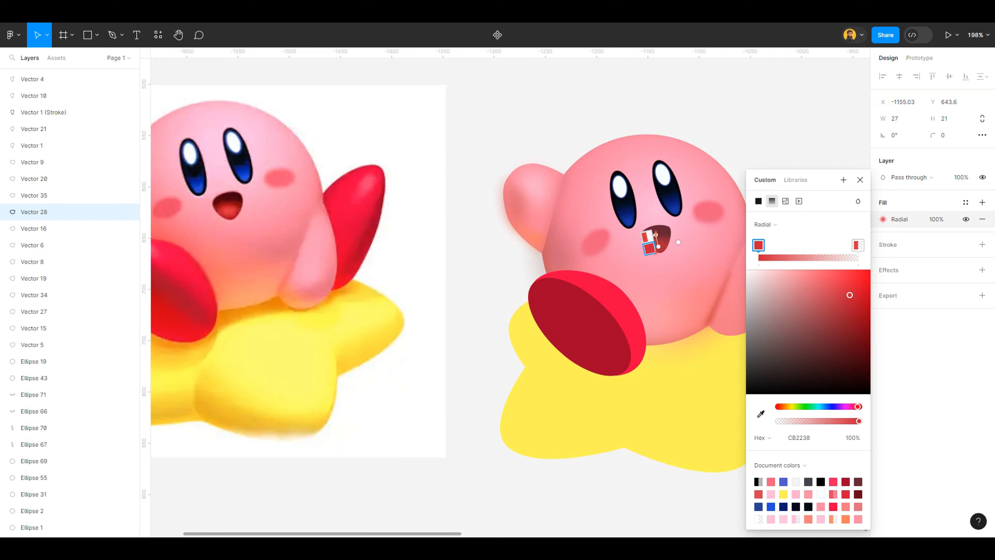
Try the sampled dark red 840614 on the tongue gradient's last stop, and undo the change
{"action": "left_click", "coordinate": [644, 235]}
{"action": "key", "text": "i"}
{"action": "left_click", "coordinate": [229, 201]}
{"action": "scroll", "coordinate": [670, 240], "scroll_direction": "up", "scroll_amount": 3}
{"action": "scroll", "coordinate": [669, 240], "scroll_direction": "down", "scroll_amount": 3}
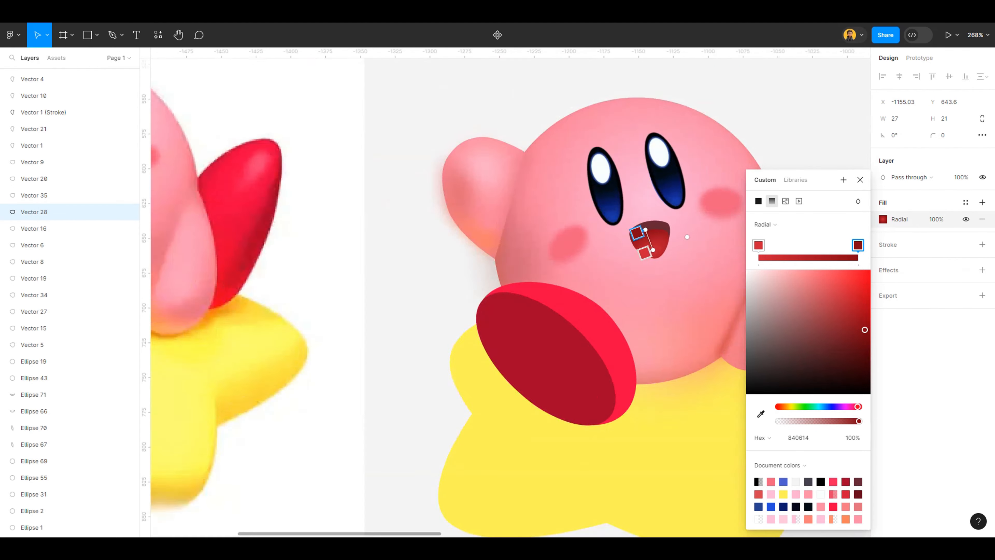
{"action": "scroll", "coordinate": [672, 240], "scroll_direction": "up", "scroll_amount": 1}
{"action": "scroll", "coordinate": [672, 254], "scroll_direction": "up", "scroll_amount": 4}
{"action": "scroll", "coordinate": [672, 254], "scroll_direction": "down", "scroll_amount": 3}
{"action": "key", "text": "ctrl+z"}
{"action": "scroll", "coordinate": [672, 254], "scroll_direction": "down", "scroll_amount": 3}
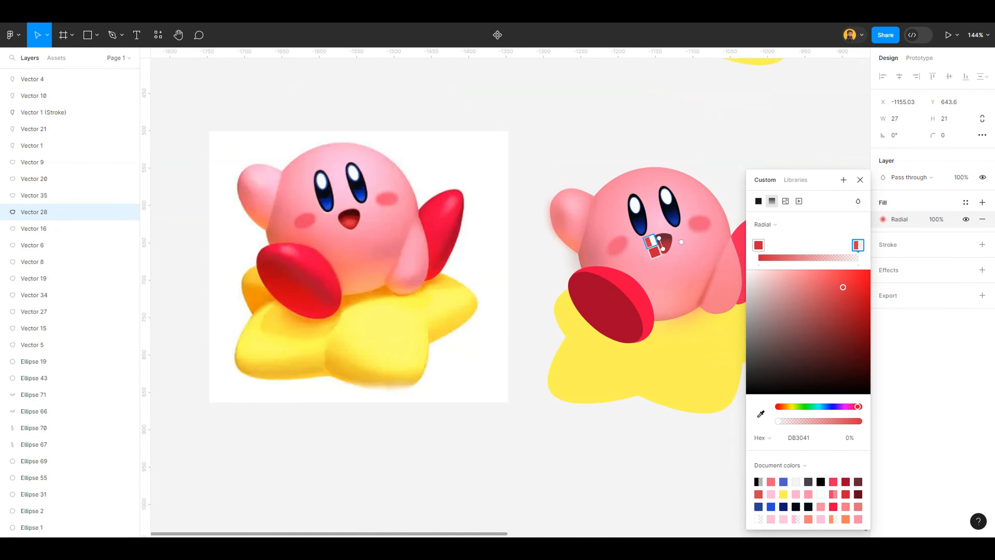
{"action": "scroll", "coordinate": [672, 254], "scroll_direction": "up", "scroll_amount": 1}
{"action": "scroll", "coordinate": [672, 254], "scroll_direction": "up", "scroll_amount": 1}
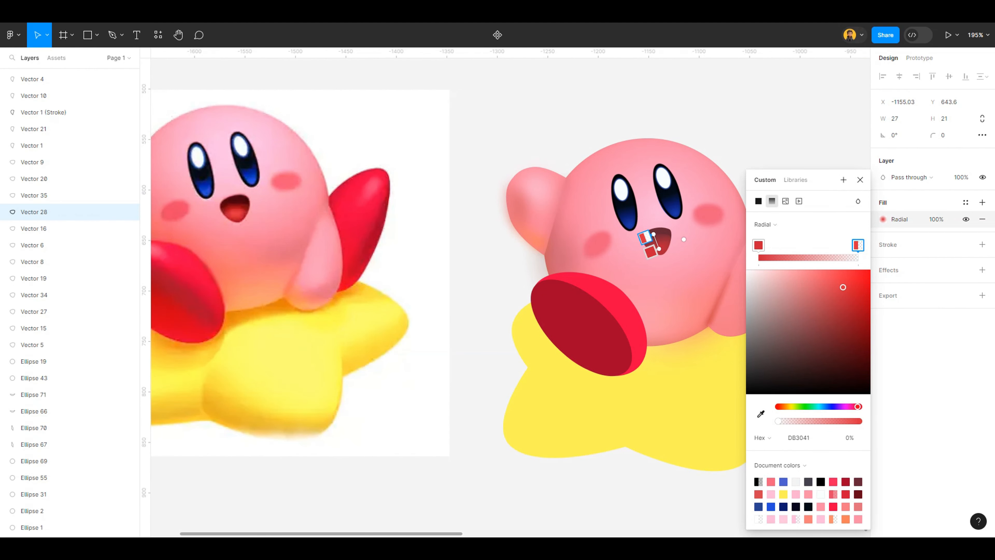
Add an effect to the tongue shape and change it to a layer blur
{"action": "left_click", "coordinate": [777, 165]}
{"action": "scroll", "coordinate": [777, 167], "scroll_direction": "up", "scroll_amount": 4}
{"action": "left_click", "coordinate": [595, 284]}
{"action": "scroll", "coordinate": [600, 286], "scroll_direction": "up", "scroll_amount": 1}
{"action": "left_click", "coordinate": [982, 270]}
{"action": "left_click", "coordinate": [882, 286]}
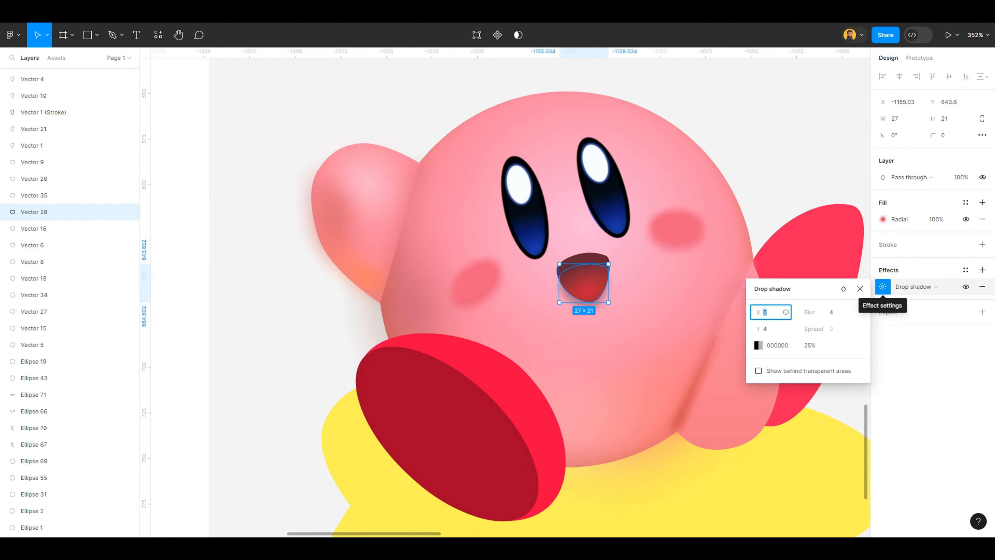
{"action": "left_click", "coordinate": [915, 287]}
{"action": "left_click", "coordinate": [913, 298]}
{"action": "left_click", "coordinate": [883, 286]}
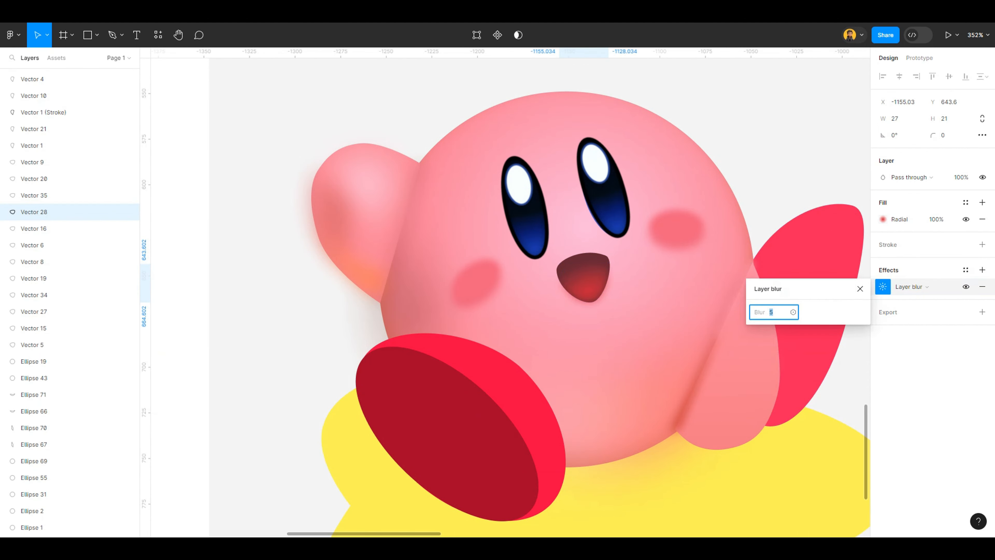
{"action": "key", "text": "Escape"}
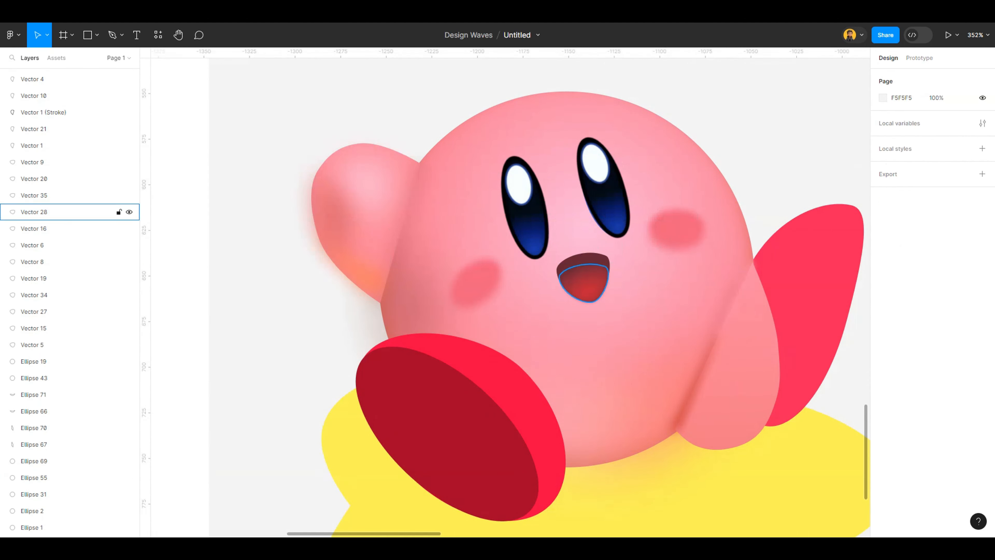
Add an inner shadow effect to the dark mouth shape
{"action": "left_click", "coordinate": [588, 259]}
{"action": "scroll", "coordinate": [789, 312], "scroll_direction": "down", "scroll_amount": 3}
{"action": "left_click", "coordinate": [981, 269]}
{"action": "left_click", "coordinate": [913, 287]}
{"action": "left_click", "coordinate": [922, 298]}
{"action": "left_click", "coordinate": [926, 274]}
{"action": "scroll", "coordinate": [845, 301], "scroll_direction": "up", "scroll_amount": 2}
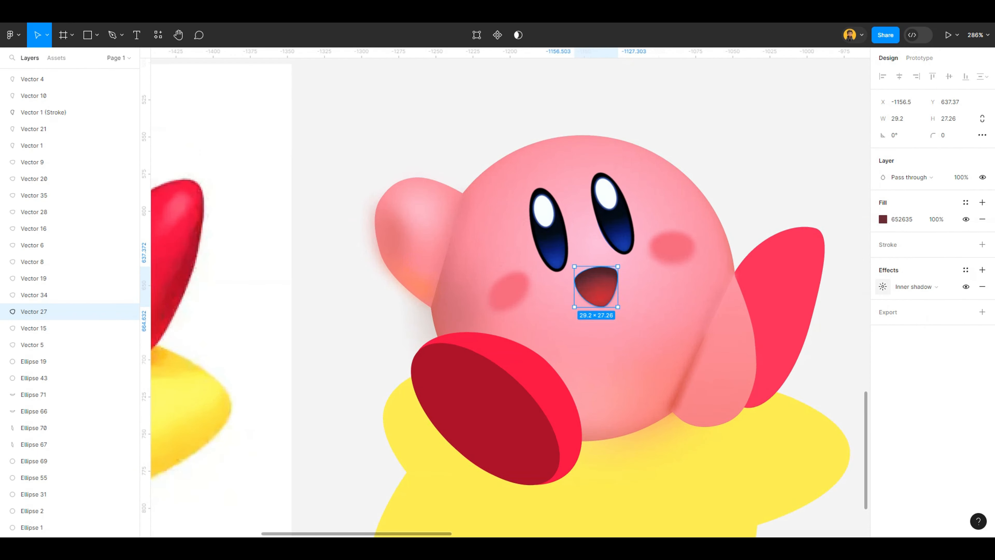
Try the light purple CF6AFE for the mouth's inner shadow with an offset of X -1 and Y 7
{"action": "left_click", "coordinate": [883, 286]}
{"action": "left_click", "coordinate": [758, 345]}
{"action": "left_click", "coordinate": [717, 407]}
{"action": "left_click", "coordinate": [720, 361]}
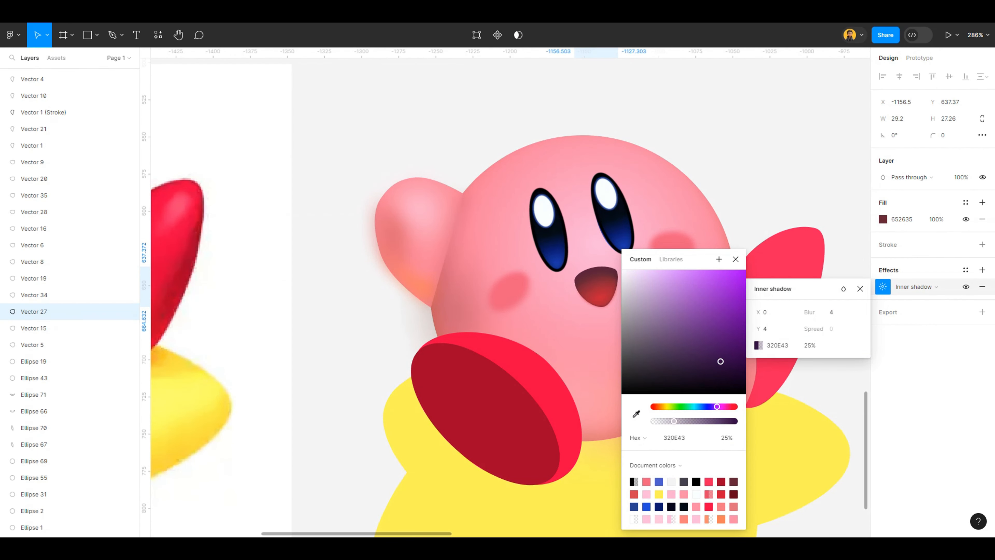
{"action": "left_click", "coordinate": [785, 328]}
{"action": "left_click", "coordinate": [785, 328]}
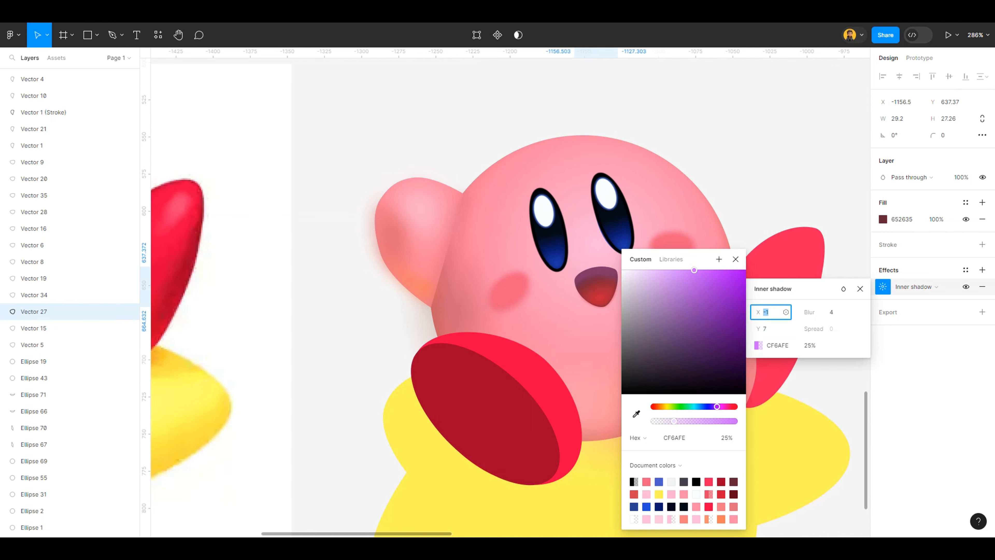
Set the mouth's inner shadow to offset X -18 and Y 8, blur 6 and colour 262527
{"action": "key", "text": "Tab"}
{"action": "type", "text": "8"}
{"action": "key", "text": "Tab"}
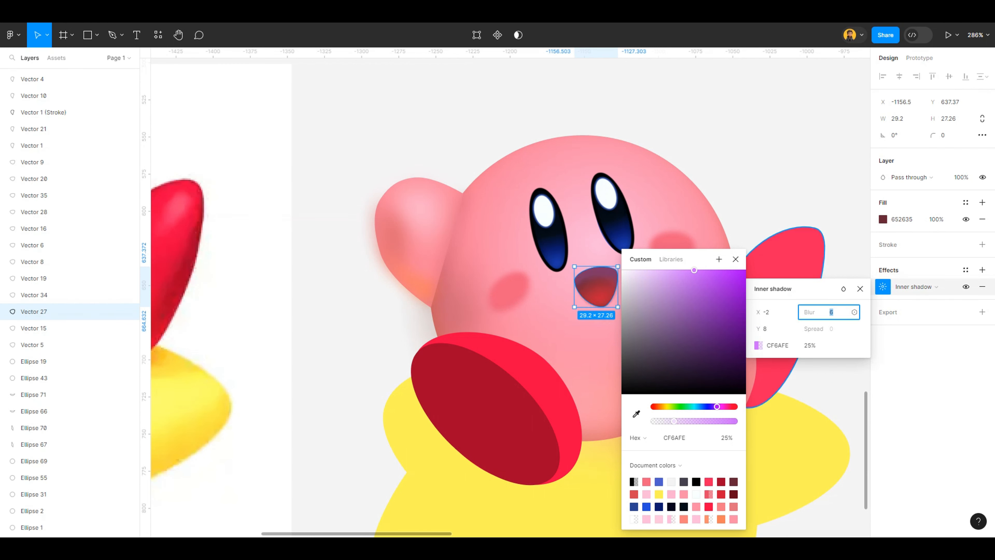
{"action": "left_click", "coordinate": [629, 381]}
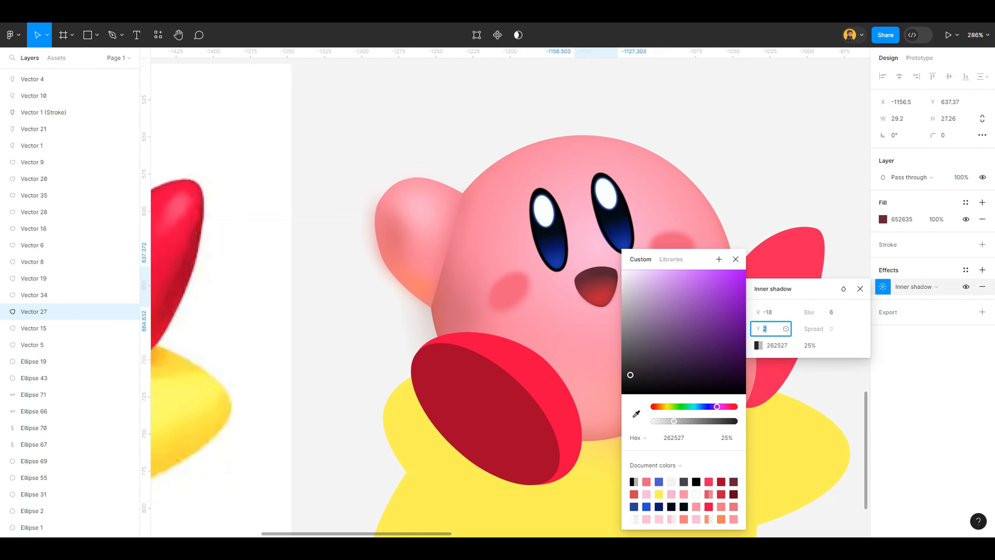
{"action": "scroll", "coordinate": [720, 135], "scroll_direction": "down", "scroll_amount": 5}
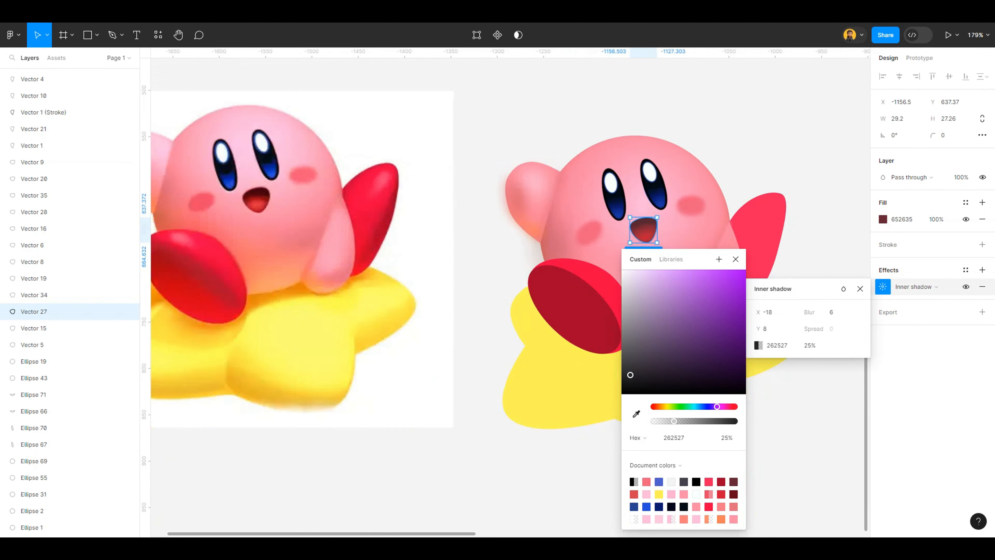
Compare the tongue's shading and layer blur with the reference mouth
{"action": "scroll", "coordinate": [721, 144], "scroll_direction": "up", "scroll_amount": 5}
{"action": "left_click", "coordinate": [592, 289]}
{"action": "scroll", "coordinate": [590, 289], "scroll_direction": "down", "scroll_amount": 5}
{"action": "scroll", "coordinate": [353, 282], "scroll_direction": "up", "scroll_amount": 6}
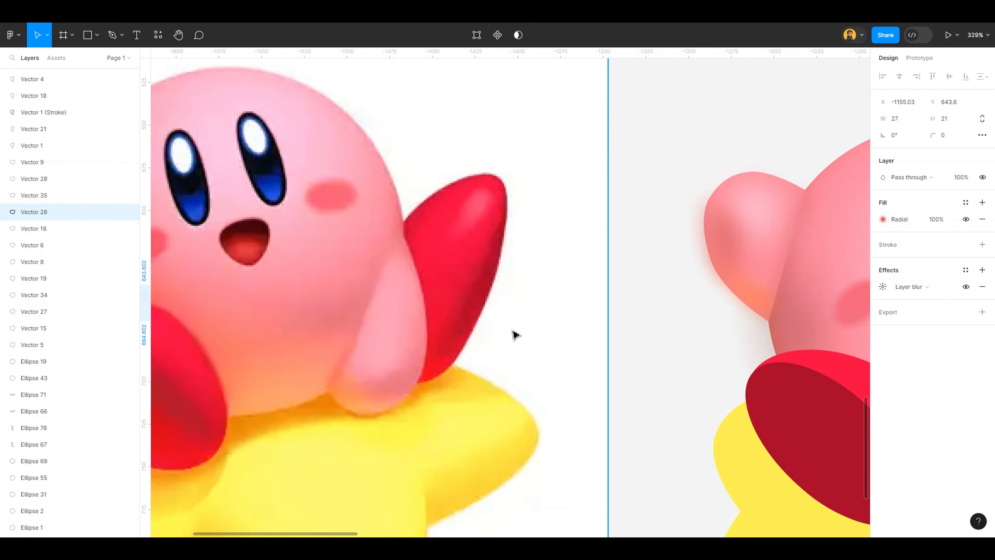
{"action": "scroll", "coordinate": [517, 335], "scroll_direction": "down", "scroll_amount": 4}
{"action": "scroll", "coordinate": [662, 313], "scroll_direction": "up", "scroll_amount": 5}
{"action": "left_click", "coordinate": [883, 286]}
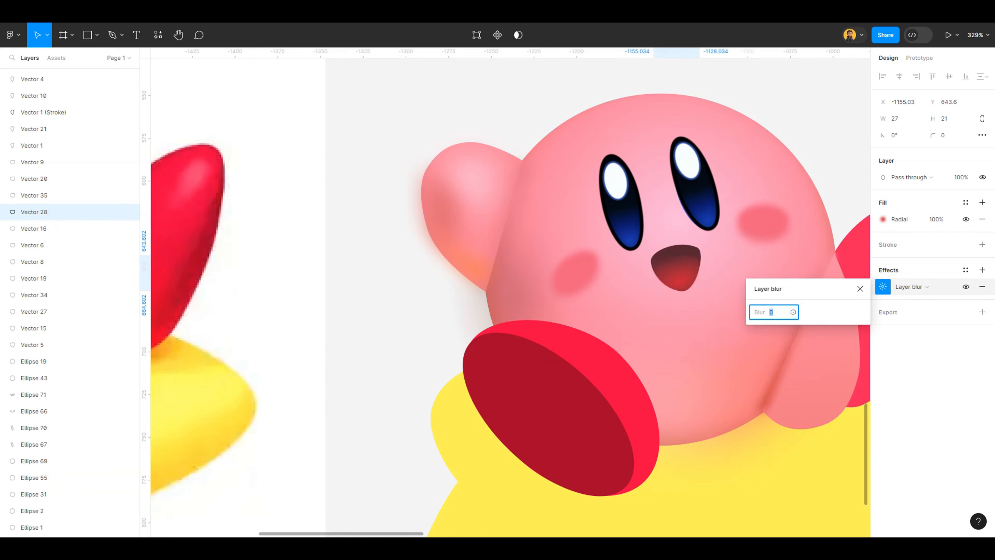
{"action": "scroll", "coordinate": [500, 239], "scroll_direction": "down", "scroll_amount": 4}
{"action": "scroll", "coordinate": [614, 283], "scroll_direction": "up", "scroll_amount": 4}
{"action": "scroll", "coordinate": [728, 206], "scroll_direction": "down", "scroll_amount": 6}
Resample the tongue gradient's last stop from the reference mouth as 980B18 at 25% opacity and deselect the tongue
{"action": "left_click", "coordinate": [883, 220]}
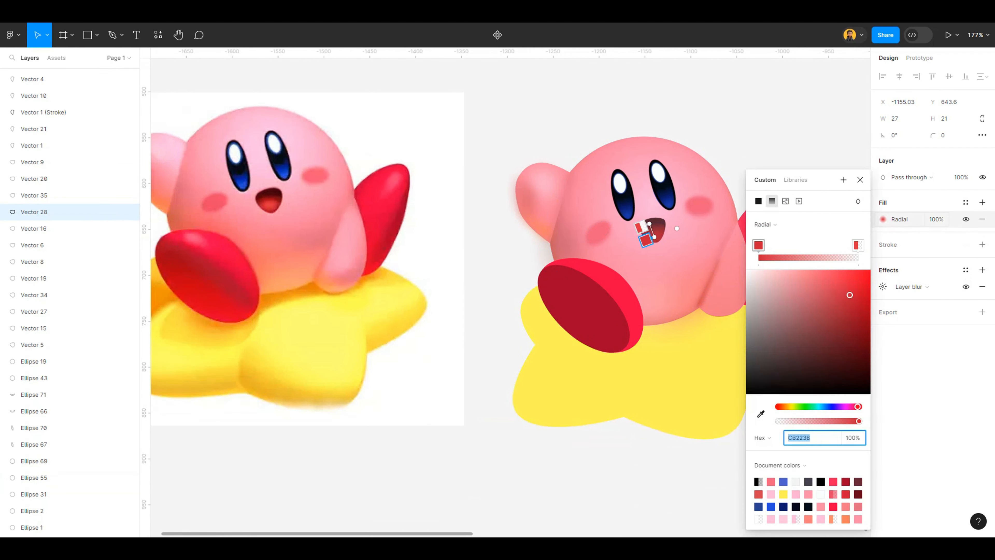
{"action": "left_click", "coordinate": [857, 245]}
{"action": "left_click", "coordinate": [760, 414]}
{"action": "left_click", "coordinate": [269, 196]}
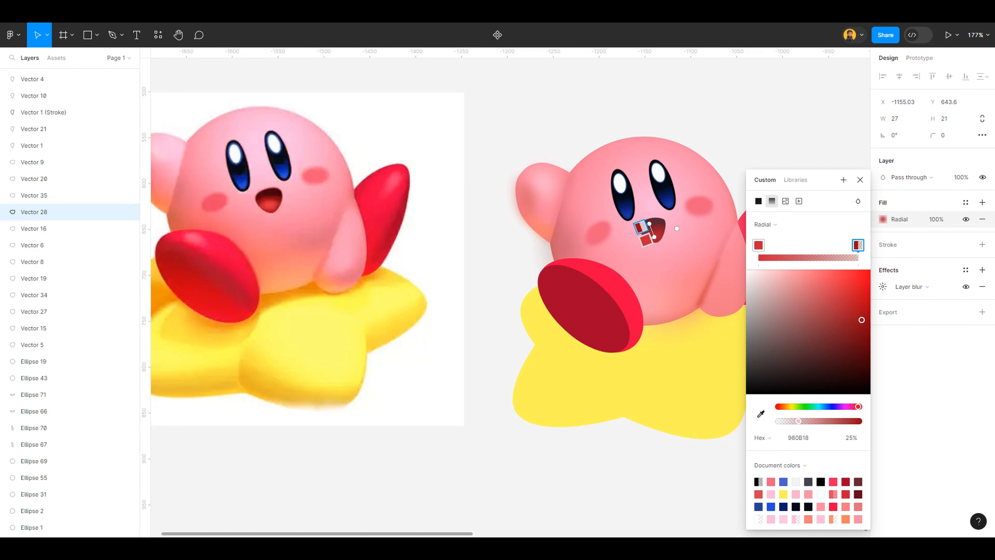
{"action": "key", "text": "Escape"}
{"action": "scroll", "coordinate": [722, 219], "scroll_direction": "up", "scroll_amount": 4}
{"action": "key", "text": "Escape"}
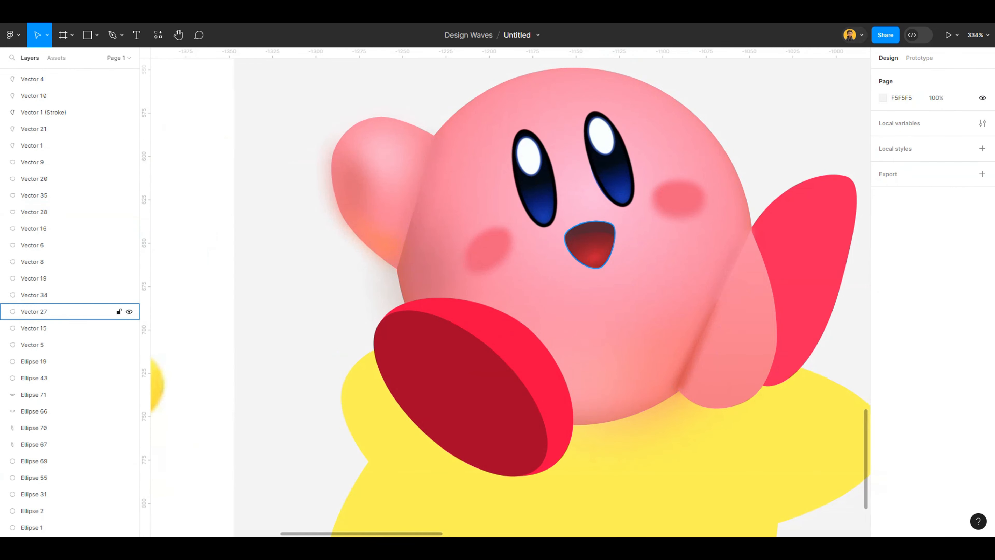
Group the mouth and tongue shapes on the vector Kirby
{"action": "left_click", "coordinate": [590, 229]}
{"action": "scroll", "coordinate": [789, 262], "scroll_direction": "down", "scroll_amount": 4}
{"action": "key", "text": "Escape"}
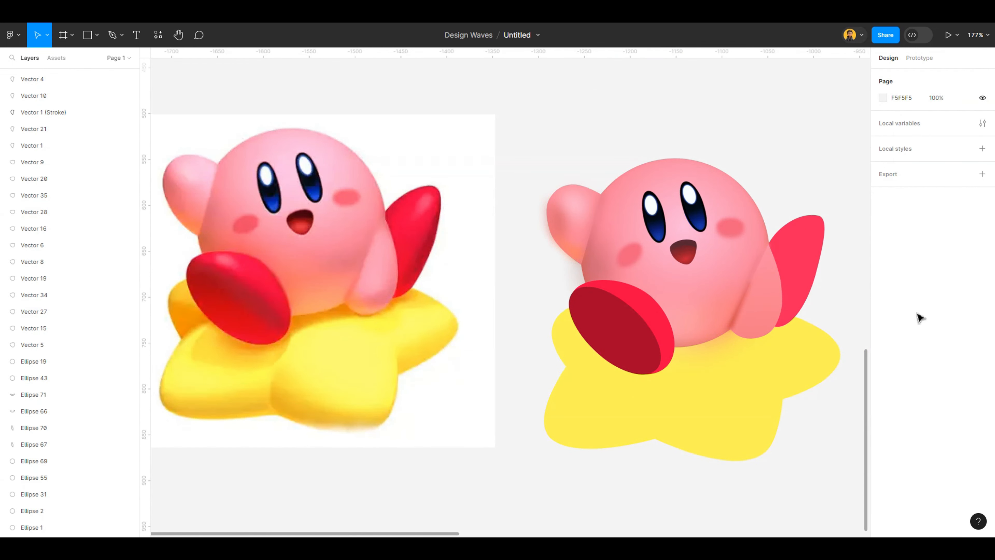
{"action": "scroll", "coordinate": [668, 260], "scroll_direction": "up", "scroll_amount": 4}
{"action": "left_click", "coordinate": [711, 253]}
{"action": "left_click", "coordinate": [705, 231], "text": "shift"}
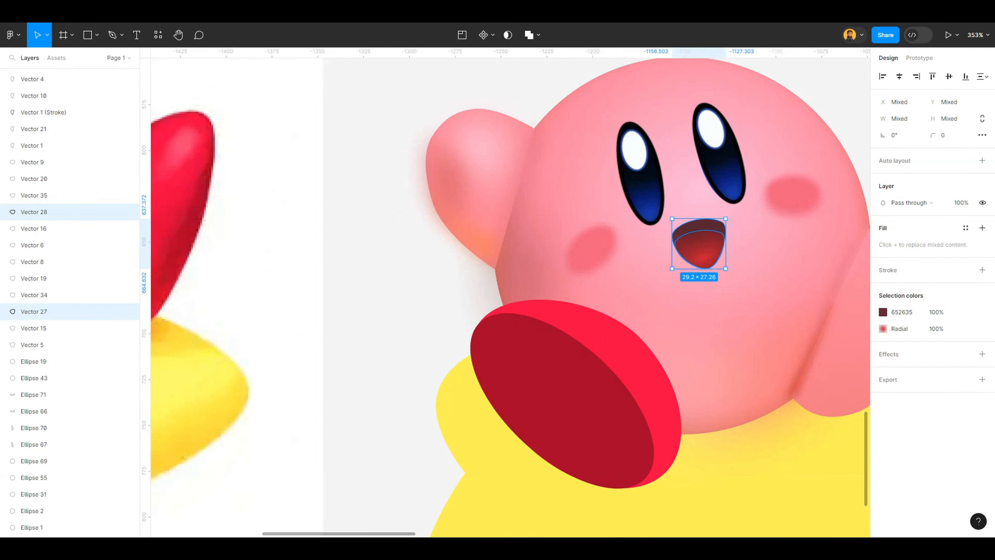
{"action": "key", "text": "ctrl+g"}
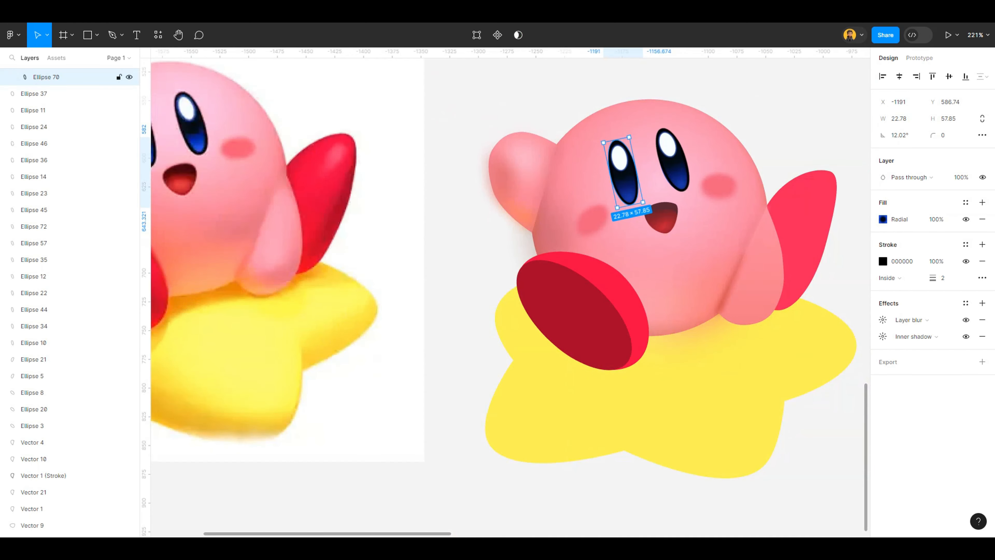
Place two overlapping copies of the left eye's blue ellipse beside the raised arm, slightly offset from each other
{"action": "scroll", "coordinate": [627, 190], "scroll_direction": "down", "scroll_amount": 1}
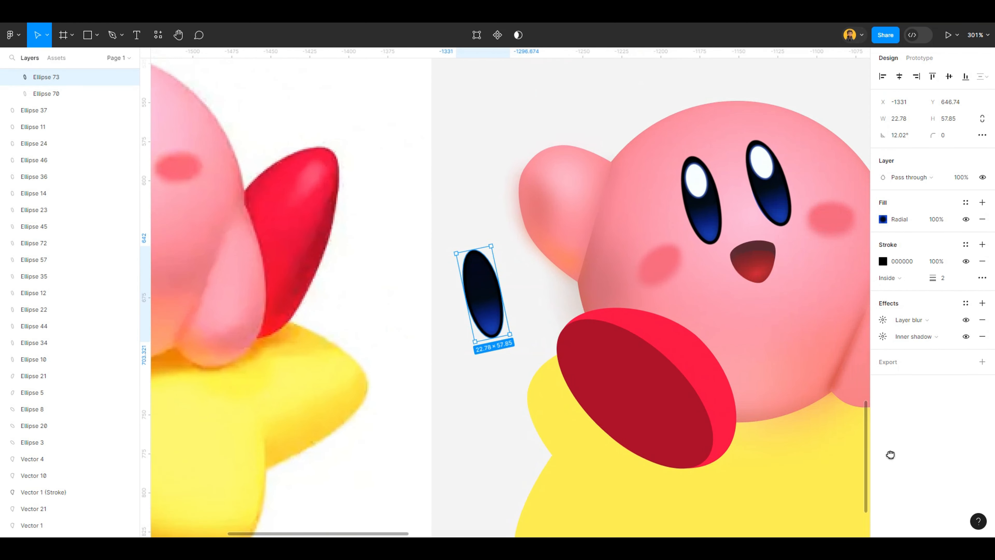
{"action": "left_click_drag", "start_coordinate": [891, 455], "coordinate": [987, 467]}
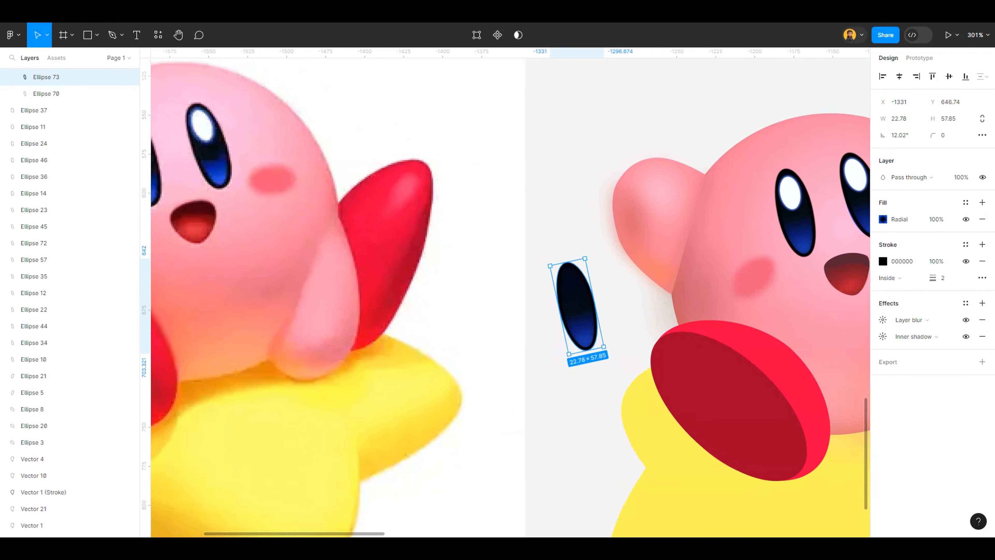
{"action": "mouse_move", "coordinate": [579, 306]}
{"action": "left_mouse_down"}
{"action": "mouse_move", "coordinate": [642, 306]}
{"action": "mouse_move", "coordinate": [583, 299]}
{"action": "left_mouse_up"}
{"action": "left_click", "coordinate": [579, 306]}
{"action": "key", "text": "Down"}
{"action": "key", "text": "Down"}
{"action": "key", "text": "Down"}
{"action": "key", "text": "Down"}
{"action": "key", "text": "Down"}
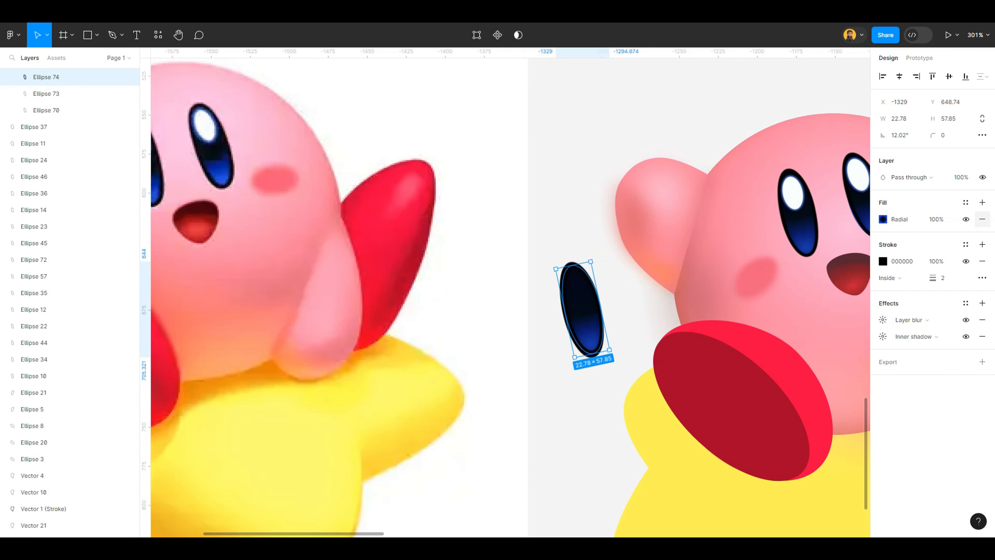
Replace the top eye copy's radial gradient with a solid D9D9D9 fill and select the parent group
{"action": "left_click", "coordinate": [982, 219]}
{"action": "left_click", "coordinate": [982, 202]}
{"action": "key", "text": "Escape"}
{"action": "key", "text": "ctrl+z"}
{"action": "key", "text": "shift+Return"}
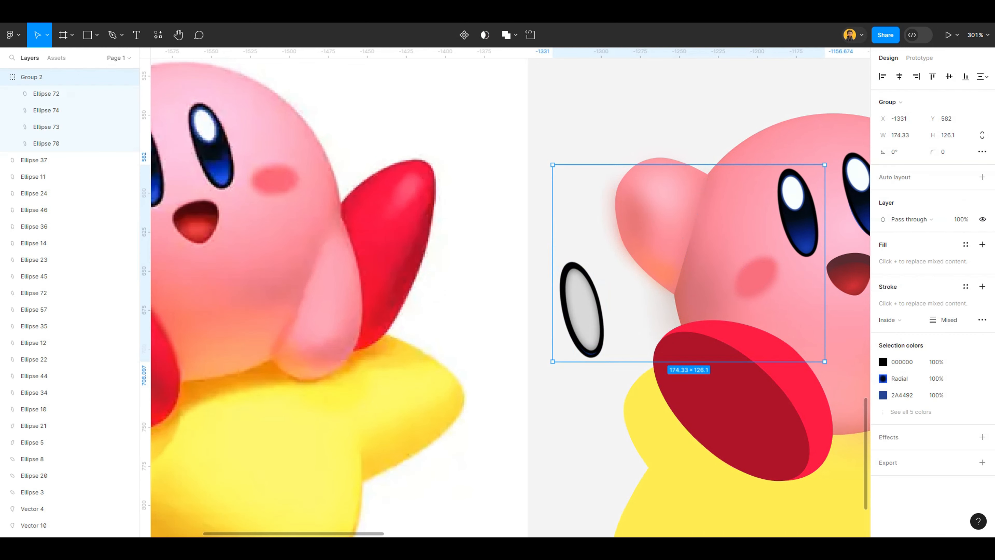
Separate the grey ellipse from the blue copy and move both copies out of the eye group
{"action": "left_click_drag", "start_coordinate": [535, 273], "coordinate": [615, 353]}
{"action": "left_click_drag", "start_coordinate": [548, 239], "coordinate": [561, 187]}
{"action": "key", "text": "ctrl+x"}
{"action": "key", "text": "ctrl+v"}
{"action": "left_click", "coordinate": [582, 309]}
{"action": "left_click", "coordinate": [582, 309]}
Strip the layer blur, inner shadow and stroke from both the blue and the grey ellipse copies
{"action": "scroll", "coordinate": [582, 309], "scroll_direction": "left", "scroll_amount": 2}
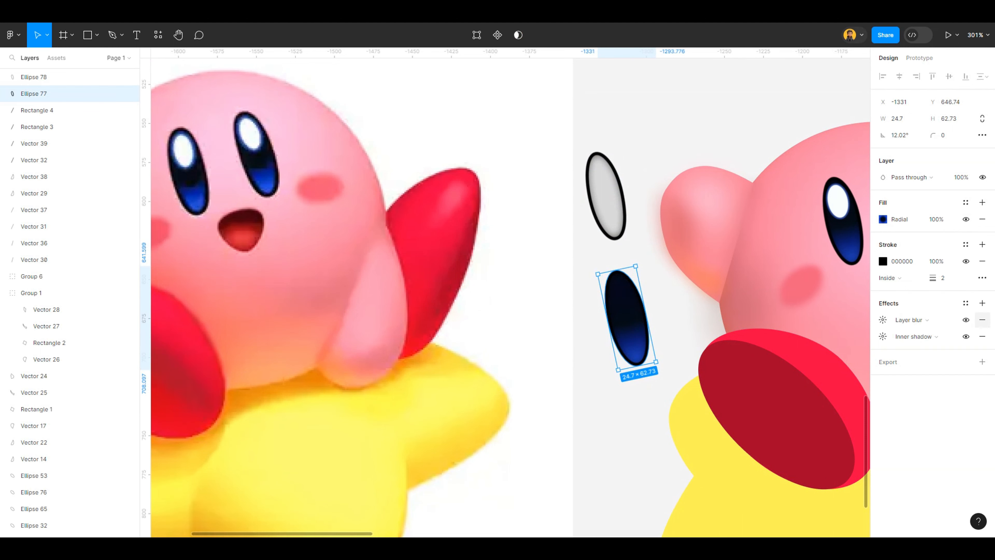
{"action": "left_click", "coordinate": [982, 319]}
{"action": "left_click", "coordinate": [982, 319]}
{"action": "left_click", "coordinate": [982, 261]}
{"action": "left_click", "coordinate": [606, 195]}
{"action": "left_click", "coordinate": [982, 319]}
{"action": "left_click", "coordinate": [982, 320]}
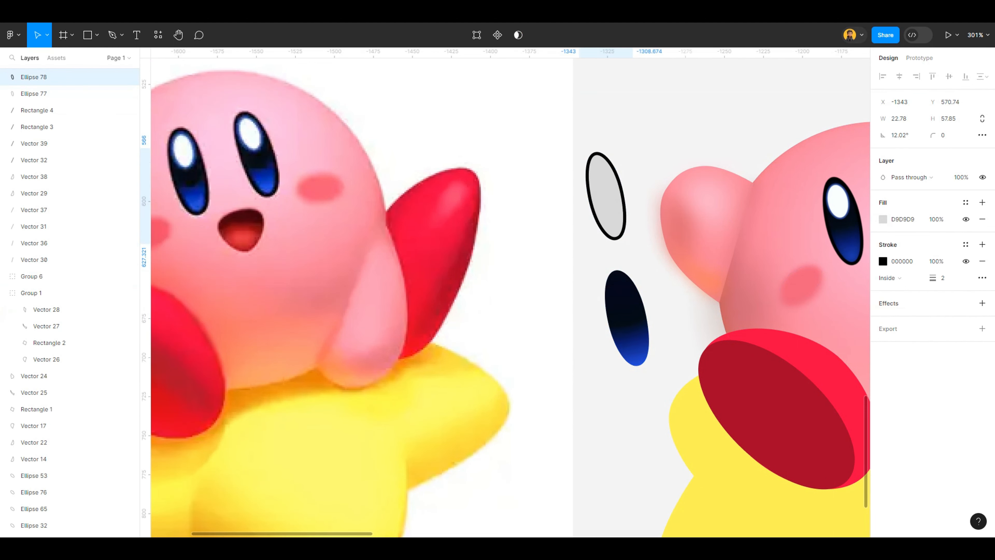
{"action": "left_click", "coordinate": [982, 261]}
Fit the grey ellipse over the blue one at about 24.19 × 60.67 and subtract it to leave a thin crescent
{"action": "mouse_move", "coordinate": [623, 193]}
{"action": "left_mouse_down"}
{"action": "mouse_move", "coordinate": [600, 197]}
{"action": "mouse_move", "coordinate": [622, 317]}
{"action": "left_mouse_up"}
{"action": "key", "text": "ctrl+z"}
{"action": "scroll", "coordinate": [643, 357], "scroll_direction": "up", "scroll_amount": 2}
{"action": "key", "text": "Right"}
{"action": "key", "text": "Right"}
{"action": "key", "text": "Down"}
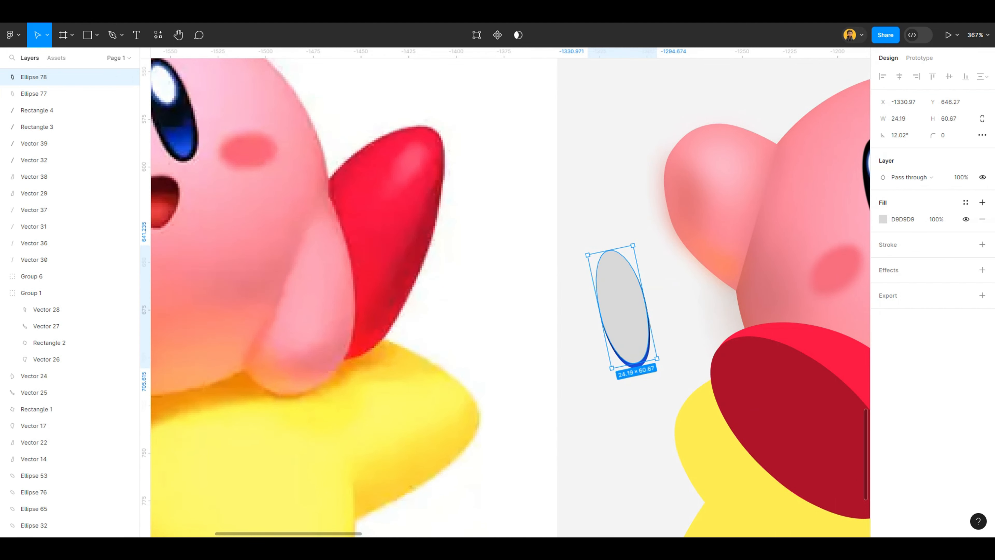
{"action": "scroll", "coordinate": [646, 365], "scroll_direction": "up", "scroll_amount": 5}
{"action": "left_click_drag", "start_coordinate": [642, 359], "coordinate": [643, 362]}
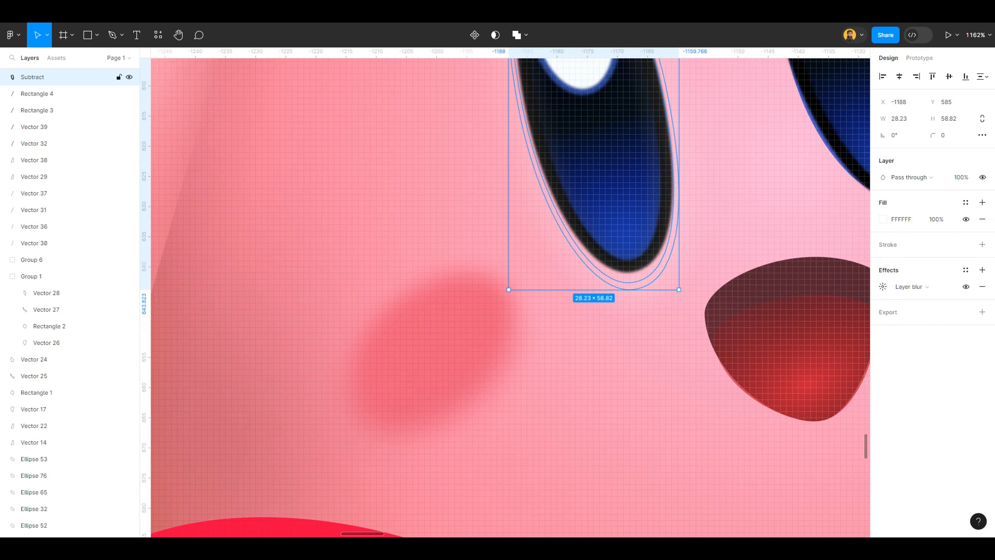
Nudge the white crescent along the left eye's lower edge and set its layer blur to 1.65
{"action": "key", "text": "Down"}
{"action": "key", "text": "Down"}
{"action": "key", "text": "Down"}
{"action": "key", "text": "Down"}
{"action": "key", "text": "Down"}
{"action": "key", "text": "Down"}
{"action": "key", "text": "Left"}
{"action": "left_click", "coordinate": [882, 287]}
{"action": "key", "text": "Down"}
{"action": "key", "text": "Down"}
{"action": "key", "text": "Down"}
{"action": "key", "text": "Return"}
Position the blurred white crescent around the left eye at X -1188, Y 584 and deselect it
{"action": "key", "text": "Right"}
{"action": "key", "text": "Right"}
{"action": "key", "text": "Up"}
{"action": "key", "text": "Up"}
{"action": "key", "text": "Up"}
{"action": "key", "text": "Up"}
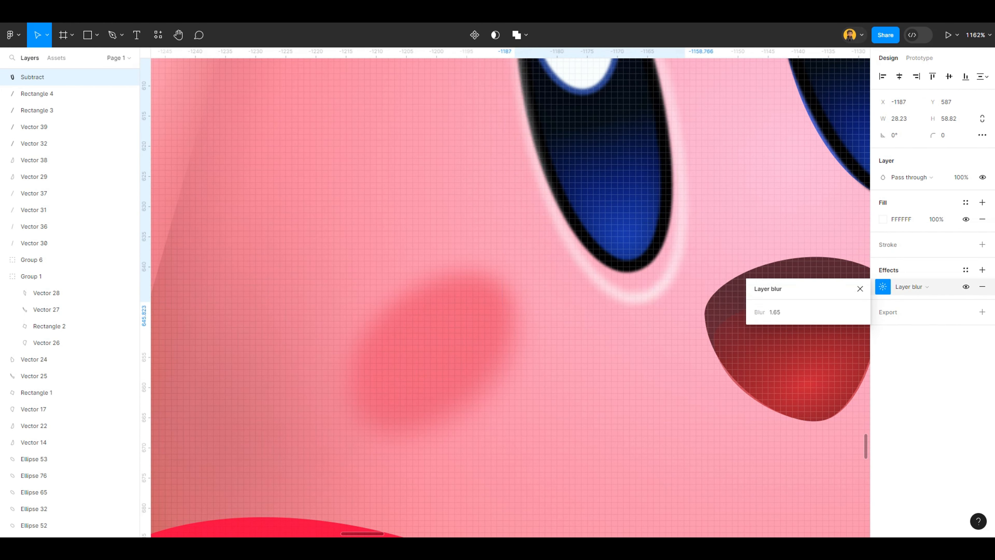
{"action": "key", "text": "Up"}
{"action": "key", "text": "Up"}
{"action": "key", "text": "Up"}
{"action": "key", "text": "Left"}
{"action": "scroll", "coordinate": [644, 313], "scroll_direction": "down", "scroll_amount": 10}
{"action": "left_click", "coordinate": [464, 302]}
{"action": "scroll", "coordinate": [540, 266], "scroll_direction": "down", "scroll_amount": 2}
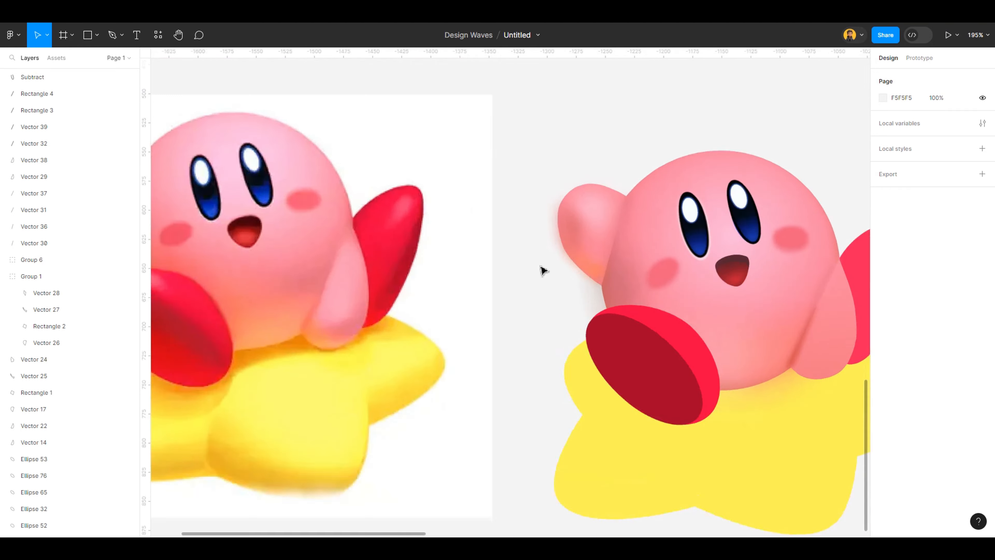
Resize the white crescent around the left eye to about 26.83 × 55.91
{"action": "scroll", "coordinate": [540, 266], "scroll_direction": "up", "scroll_amount": 3}
{"action": "scroll", "coordinate": [506, 283], "scroll_direction": "down", "scroll_amount": 4}
{"action": "scroll", "coordinate": [746, 212], "scroll_direction": "up", "scroll_amount": 10}
{"action": "left_click", "coordinate": [623, 251]}
{"action": "scroll", "coordinate": [623, 250], "scroll_direction": "up", "scroll_amount": 3}
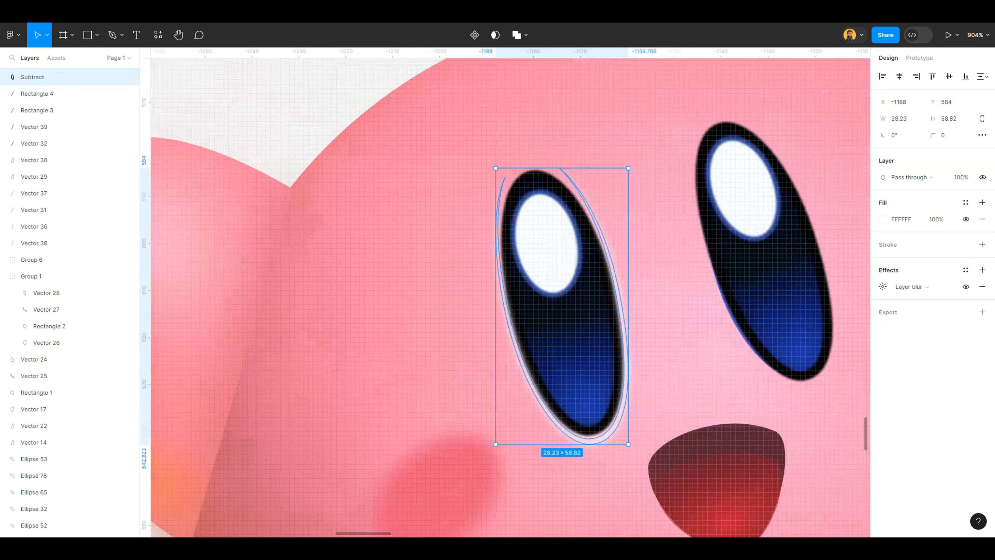
{"action": "left_click", "coordinate": [883, 287]}
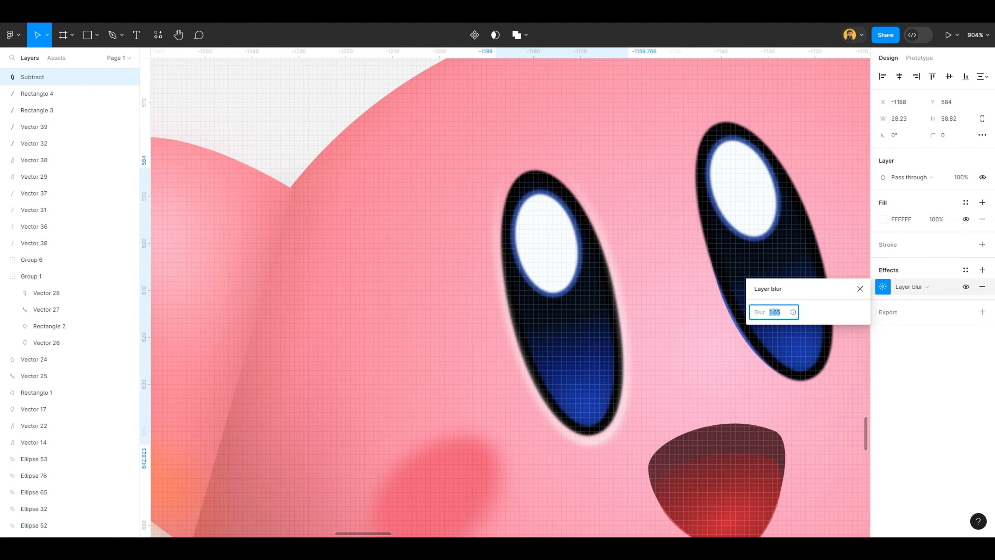
{"action": "left_click_drag", "start_coordinate": [628, 168], "coordinate": [618, 192]}
{"action": "key", "text": "Right"}
{"action": "key", "text": "Right"}
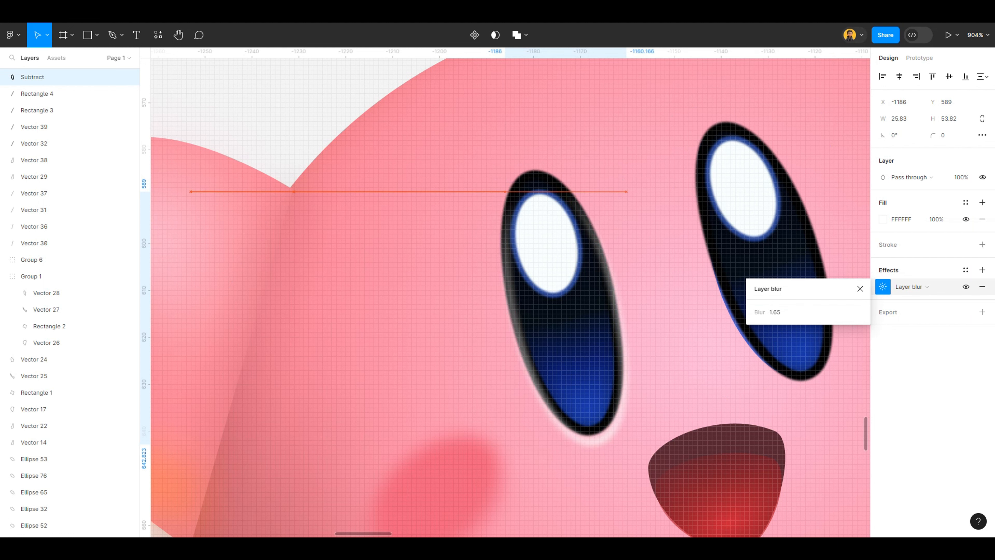
{"action": "left_click_drag", "start_coordinate": [505, 192], "coordinate": [500, 182]}
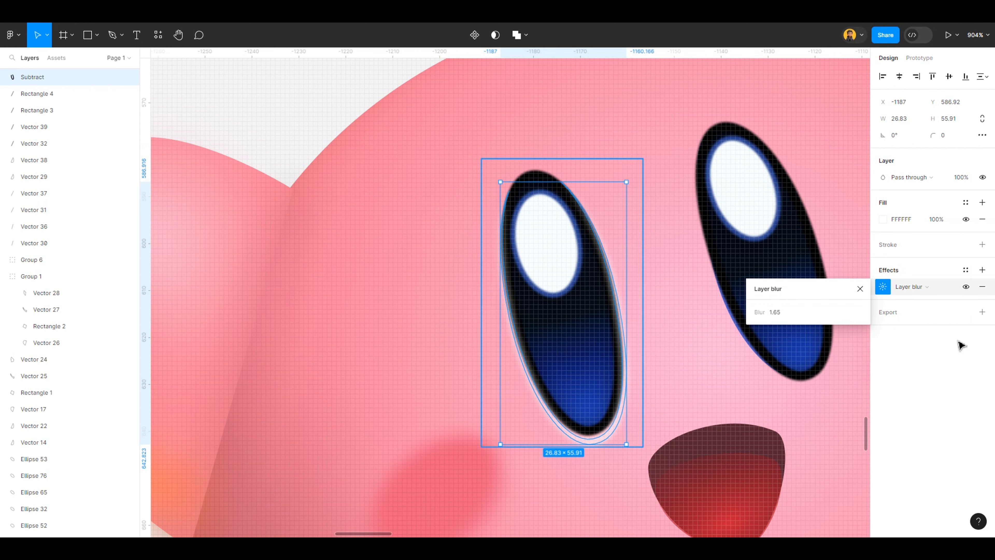
Fine-tune the crescent's position against the left eye and bring the eye group in front of it
{"action": "key", "text": "Up"}
{"action": "key", "text": "Up"}
{"action": "key", "text": "Down"}
{"action": "key", "text": "Right"}
{"action": "key", "text": "Left"}
{"action": "left_click", "coordinate": [924, 217]}
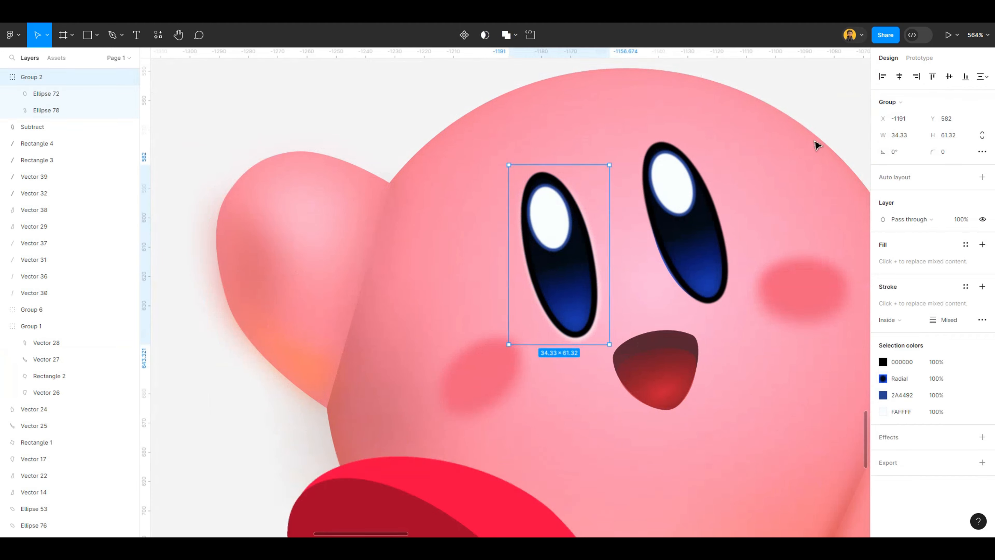
{"action": "key", "text": "Escape"}
Widen the subtracting ellipse inside the left eye's crescent to about 22.8 to thin the white rim
{"action": "scroll", "coordinate": [744, 96], "scroll_direction": "up", "scroll_amount": 10}
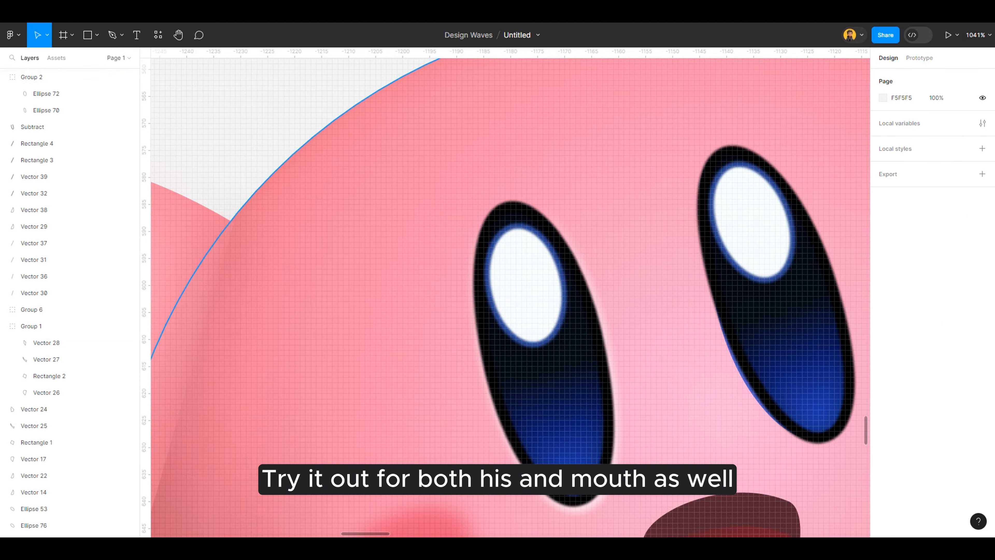
{"action": "key", "text": "Tab"}
{"action": "key", "text": "Tab"}
{"action": "key", "text": "Return"}
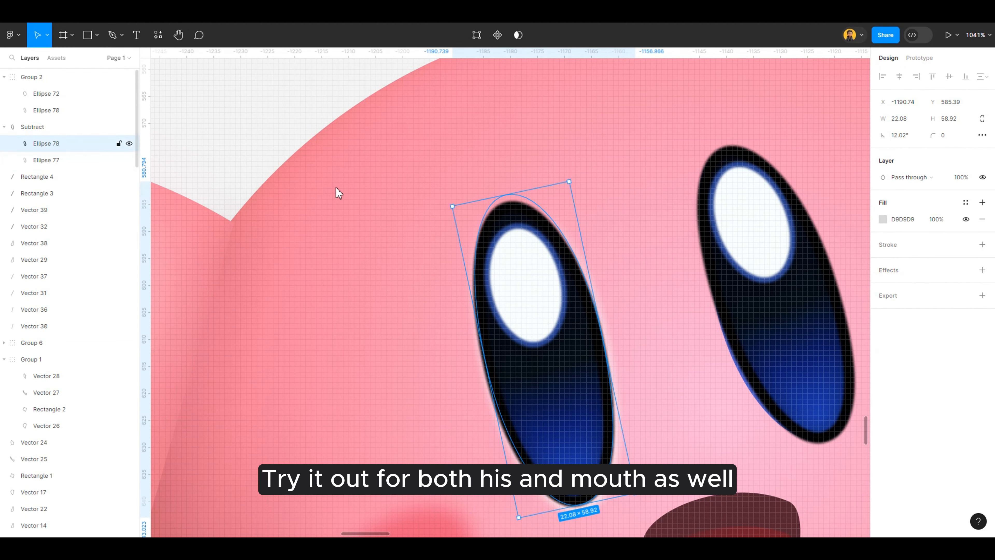
{"action": "left_click_drag", "start_coordinate": [850, 438], "coordinate": [852, 437]}
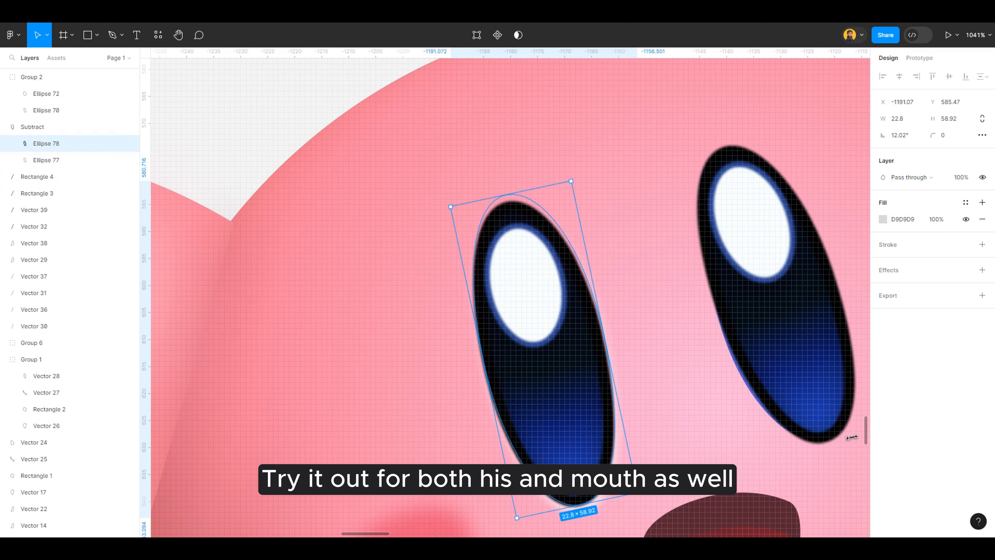
Compare the left eye's white rim with the reference artwork
{"action": "key", "text": "Escape"}
{"action": "scroll", "coordinate": [611, 171], "scroll_direction": "down", "scroll_amount": 7}
{"action": "scroll", "coordinate": [610, 171], "scroll_direction": "up", "scroll_amount": 3}
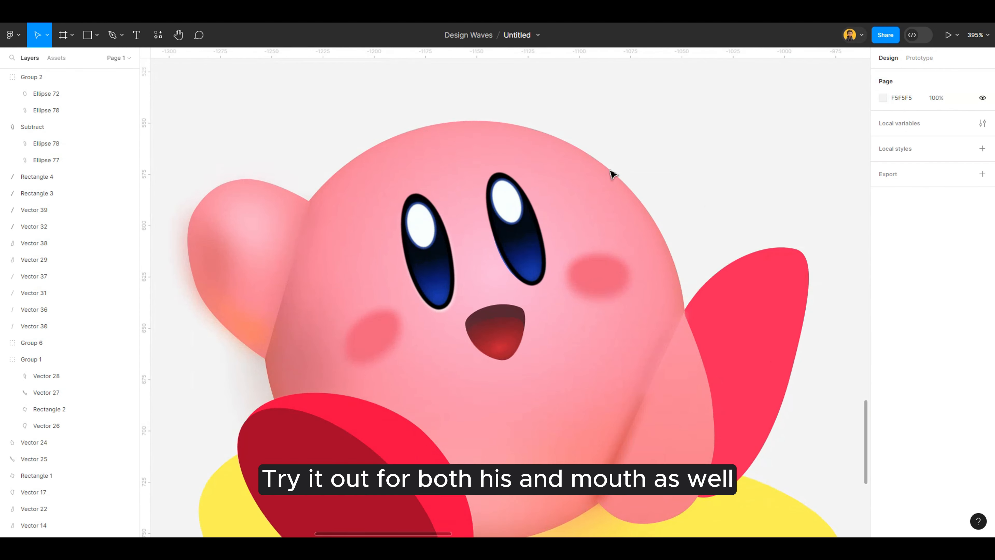
{"action": "scroll", "coordinate": [648, 269], "scroll_direction": "down", "scroll_amount": 5}
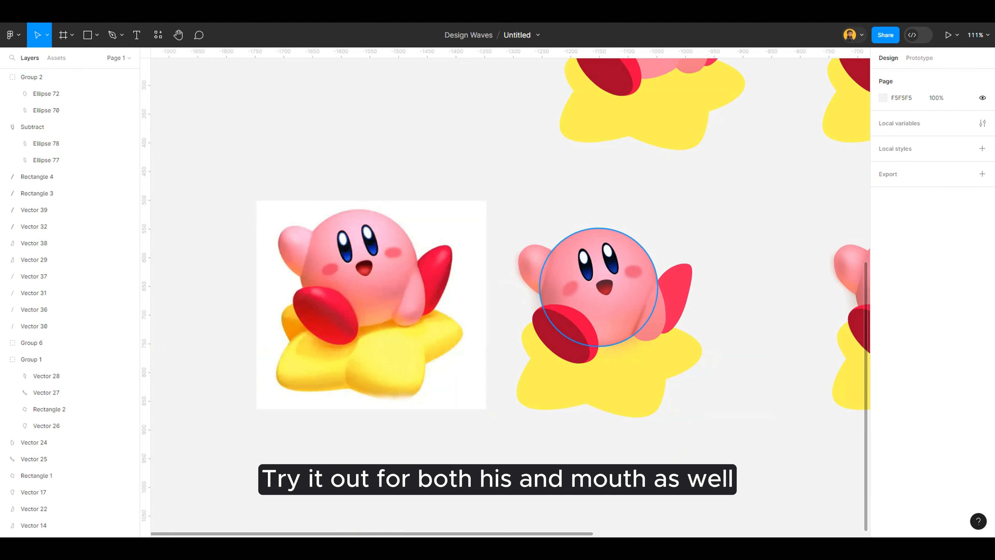
{"action": "scroll", "coordinate": [589, 269], "scroll_direction": "up", "scroll_amount": 4}
{"action": "scroll", "coordinate": [743, 267], "scroll_direction": "down", "scroll_amount": 2}
{"action": "scroll", "coordinate": [962, 171], "scroll_direction": "up", "scroll_amount": 6}
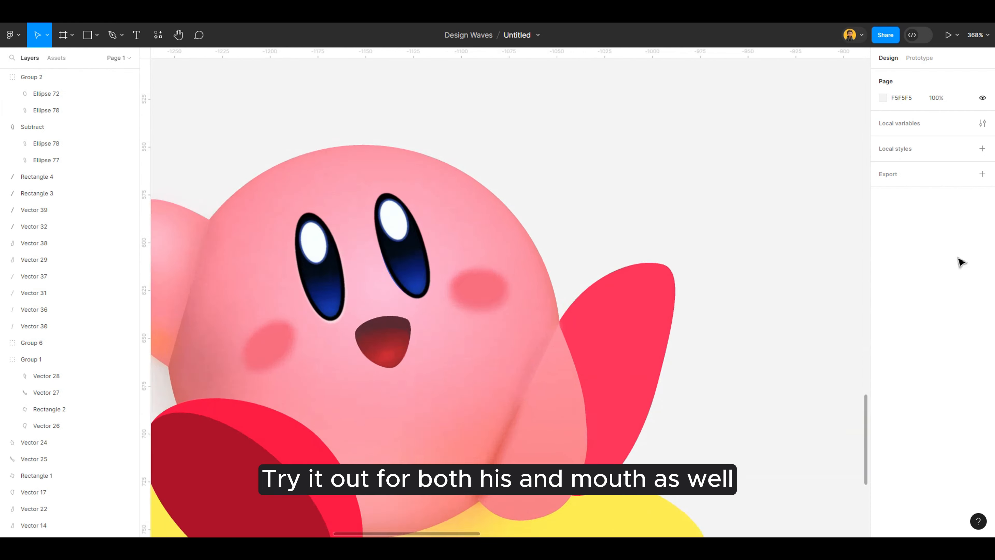
Duplicate the white crescent, fit the copy around the right eye and layer it behind that eye's group
{"action": "key", "text": "Tab"}
{"action": "key", "text": "Tab"}
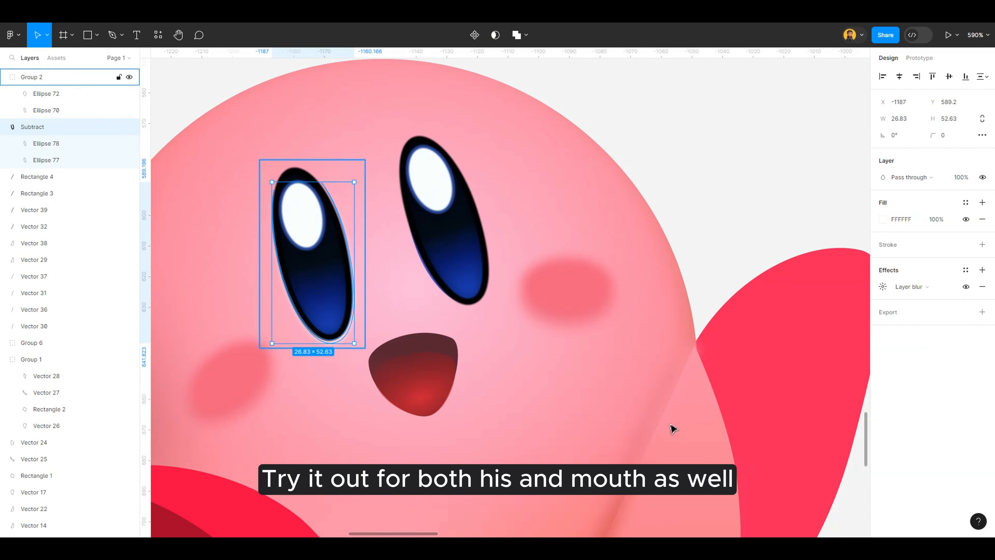
{"action": "left_click_drag", "start_coordinate": [670, 424], "coordinate": [848, 380]}
{"action": "scroll", "coordinate": [847, 380], "scroll_direction": "up", "scroll_amount": 3}
{"action": "left_click_drag", "start_coordinate": [873, 414], "coordinate": [824, 399]}
{"action": "scroll", "coordinate": [824, 400], "scroll_direction": "up", "scroll_amount": 2}
{"action": "left_click_drag", "start_coordinate": [842, 169], "coordinate": [849, 170]}
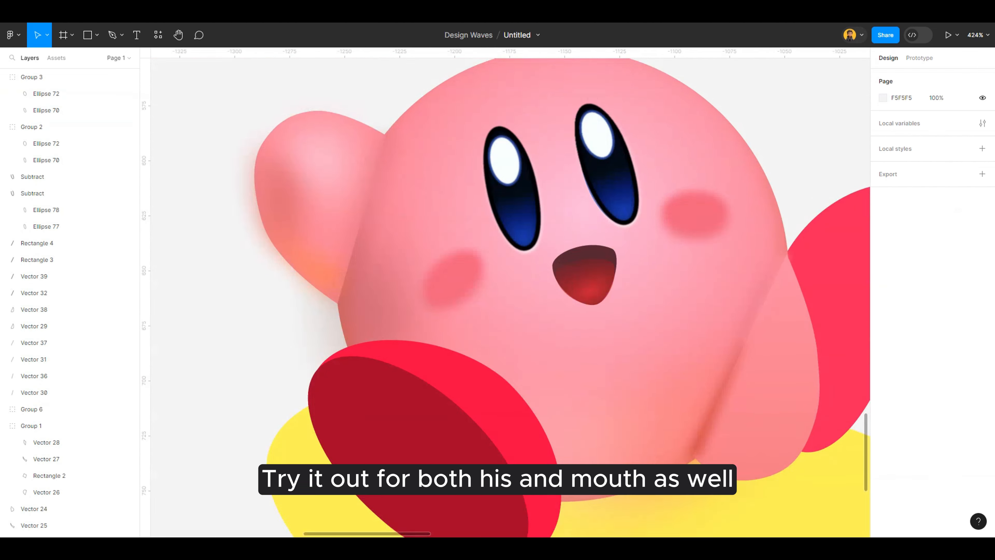
Try a duplicate of the dark shadow line along the edge between the raised arm and the body
{"action": "scroll", "coordinate": [621, 213], "scroll_direction": "down", "scroll_amount": 5}
{"action": "scroll", "coordinate": [621, 169], "scroll_direction": "up", "scroll_amount": 3}
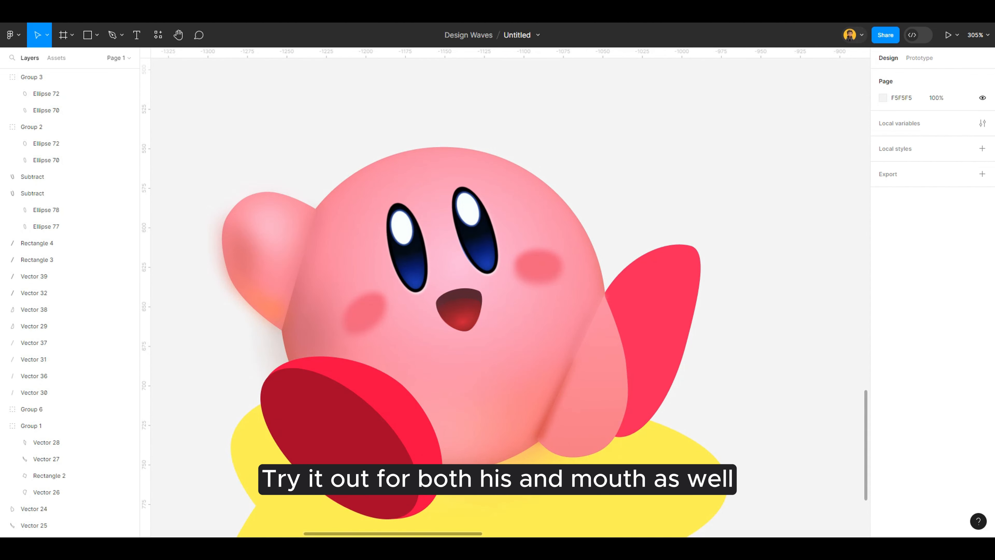
{"action": "scroll", "coordinate": [609, 167], "scroll_direction": "down", "scroll_amount": 5}
{"action": "scroll", "coordinate": [552, 216], "scroll_direction": "up", "scroll_amount": 8}
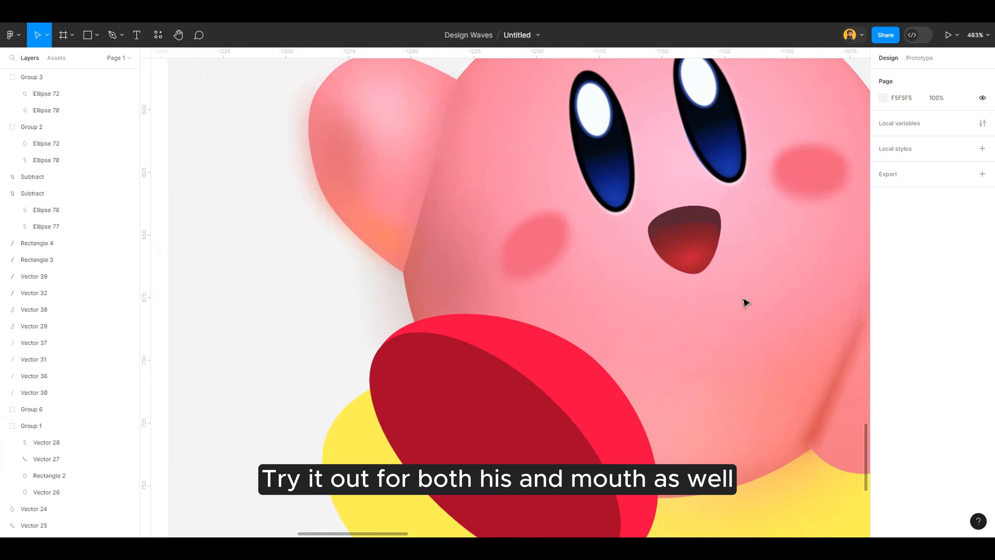
{"action": "left_click", "coordinate": [422, 210]}
{"action": "left_click_drag", "start_coordinate": [407, 259], "coordinate": [410, 281], "text": "alt"}
{"action": "scroll", "coordinate": [413, 282], "scroll_direction": "up", "scroll_amount": 1}
{"action": "left_click_drag", "start_coordinate": [467, 98], "coordinate": [445, 184]}
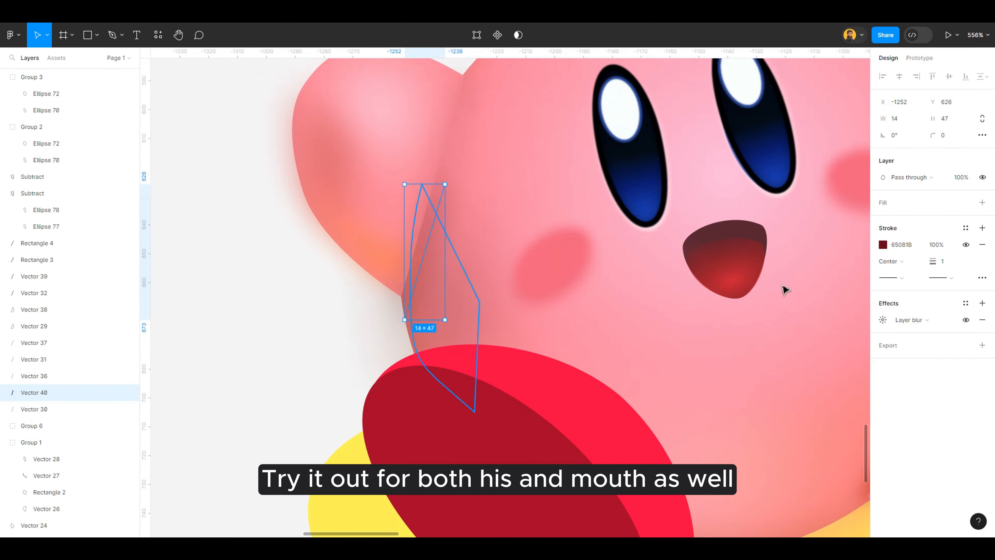
{"action": "key", "text": "Up"}
{"action": "key", "text": "Up"}
Try a white FFFFFF stroke of width 2 on the duplicated line as a blurred highlight
{"action": "left_click", "coordinate": [883, 244]}
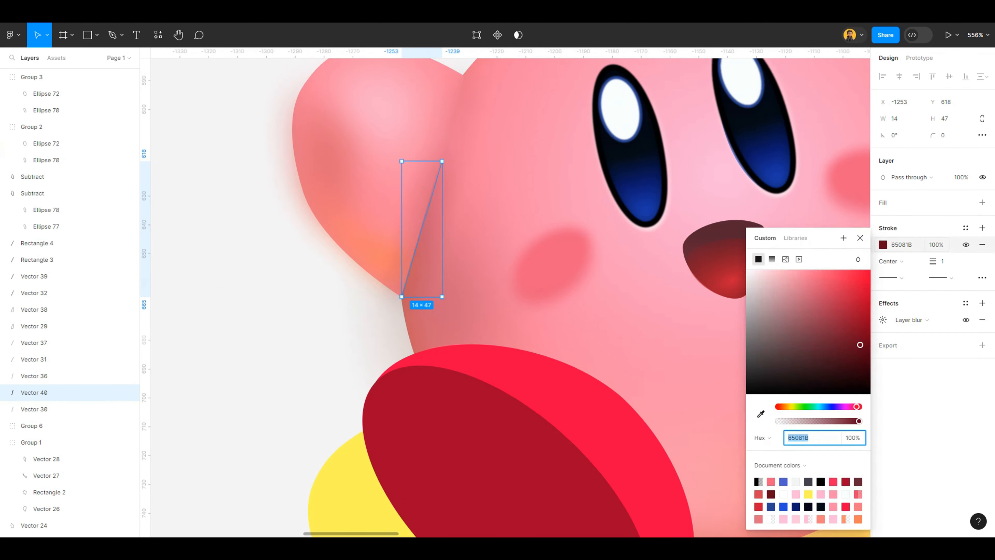
{"action": "left_click_drag", "start_coordinate": [780, 298], "coordinate": [744, 268]}
{"action": "left_click", "coordinate": [882, 319]}
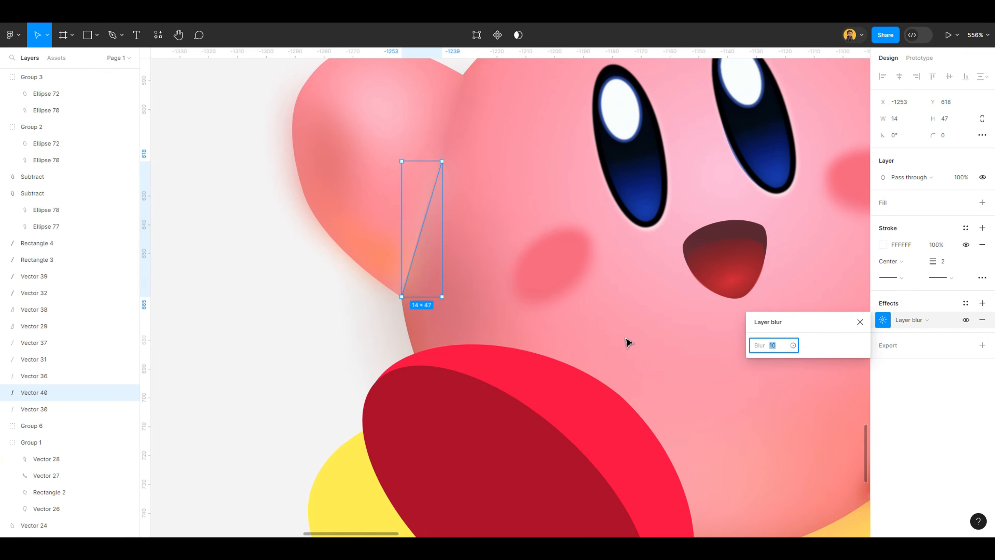
{"action": "scroll", "coordinate": [627, 339], "scroll_direction": "down", "scroll_amount": 4}
{"action": "left_click", "coordinate": [633, 338]}
Delete the duplicated highlight line between the raised arm and the body
{"action": "scroll", "coordinate": [633, 337], "scroll_direction": "up", "scroll_amount": 1}
{"action": "left_click_drag", "start_coordinate": [353, 262], "coordinate": [270, 121]}
{"action": "key", "text": "Delete"}
{"action": "scroll", "coordinate": [589, 149], "scroll_direction": "down", "scroll_amount": 4}
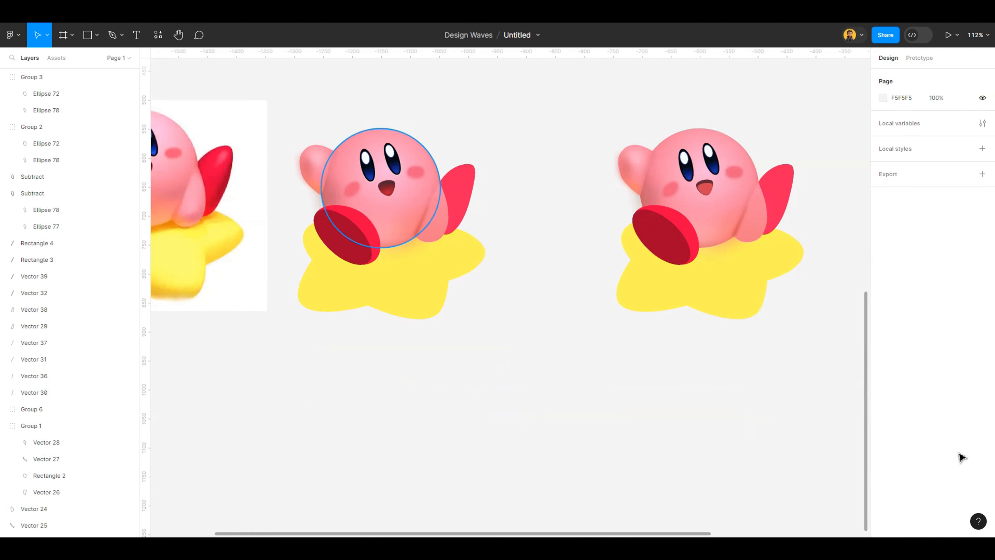
Set the fill opacity of the CB3D39 crease shadow beside the lowered arm to 76% and deselect it
{"action": "scroll", "coordinate": [352, 349], "scroll_direction": "up", "scroll_amount": 7}
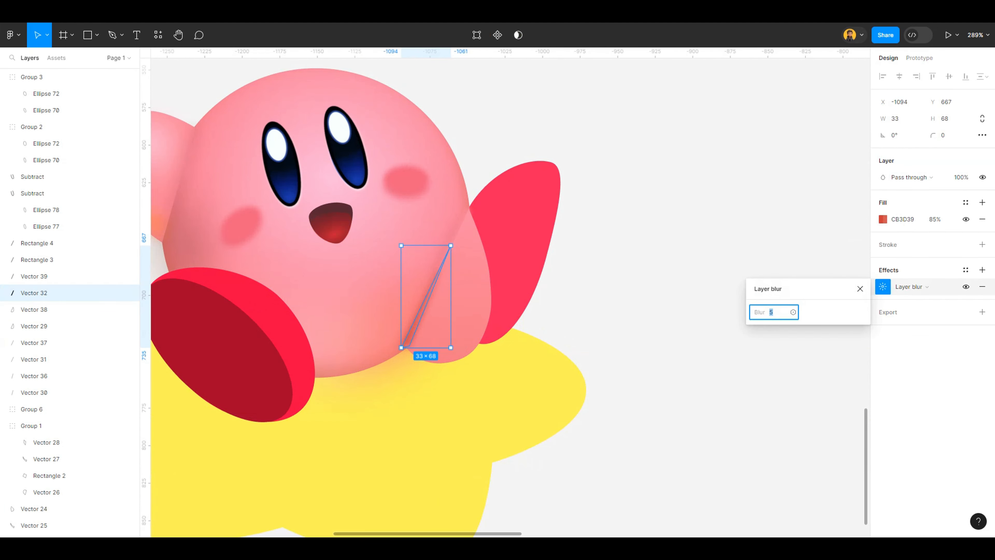
{"action": "left_click", "coordinate": [935, 219]}
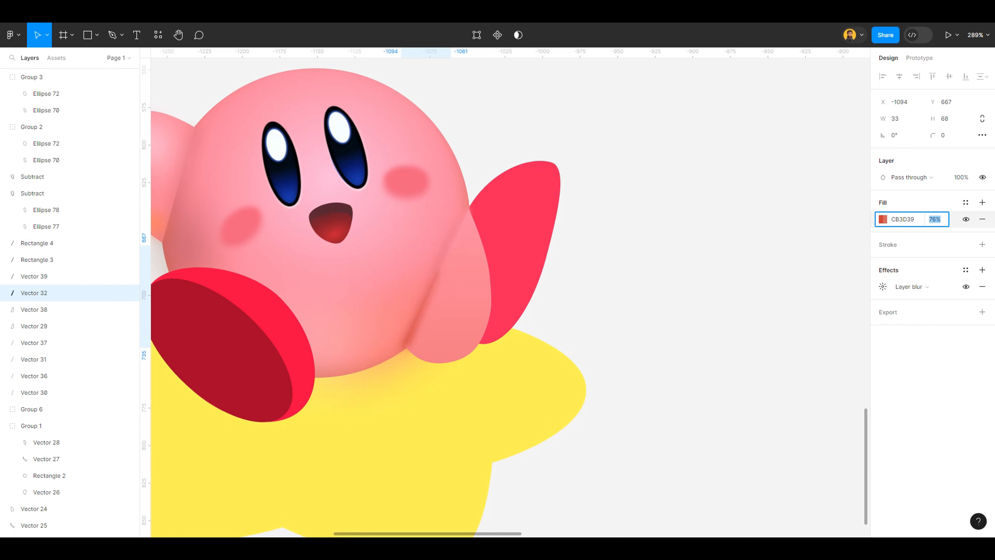
{"action": "left_click", "coordinate": [641, 259]}
{"action": "scroll", "coordinate": [641, 259], "scroll_direction": "down", "scroll_amount": 10}
{"action": "scroll", "coordinate": [629, 257], "scroll_direction": "up", "scroll_amount": 7}
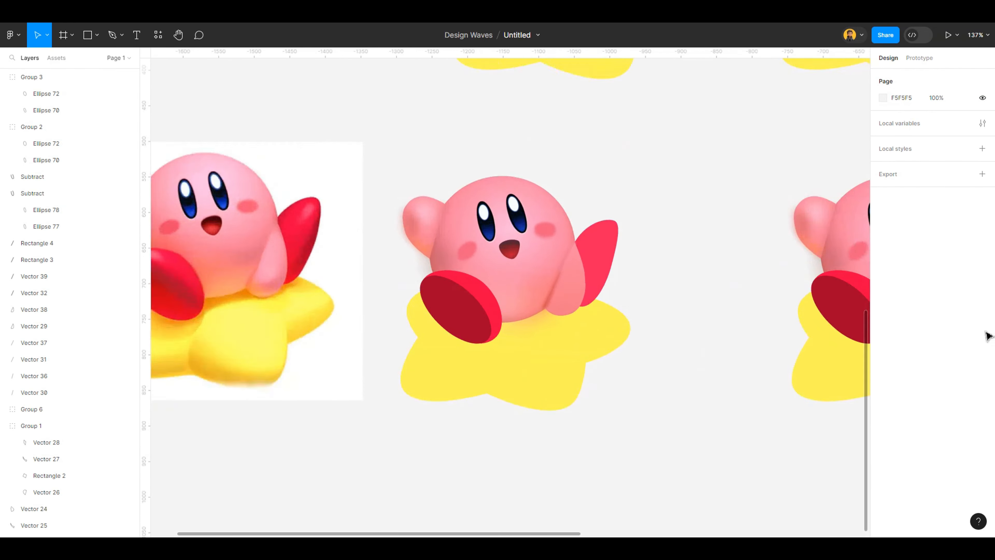
Set the layer blur of the white highlight ellipses in both eyes to 1.2 and deselect them
{"action": "scroll", "coordinate": [611, 198], "scroll_direction": "down", "scroll_amount": 3}
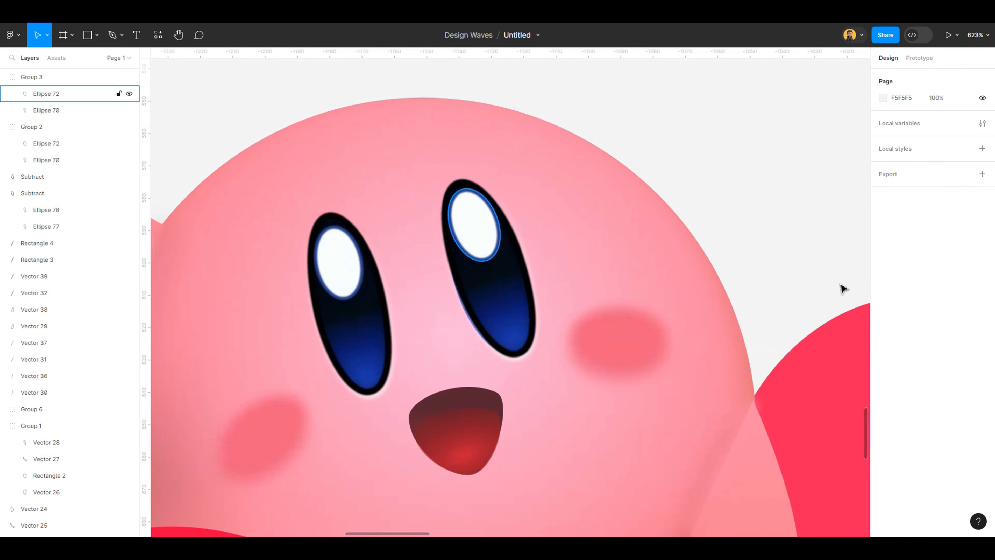
{"action": "left_click", "coordinate": [45, 94]}
{"action": "left_click", "coordinate": [46, 143], "text": "shift"}
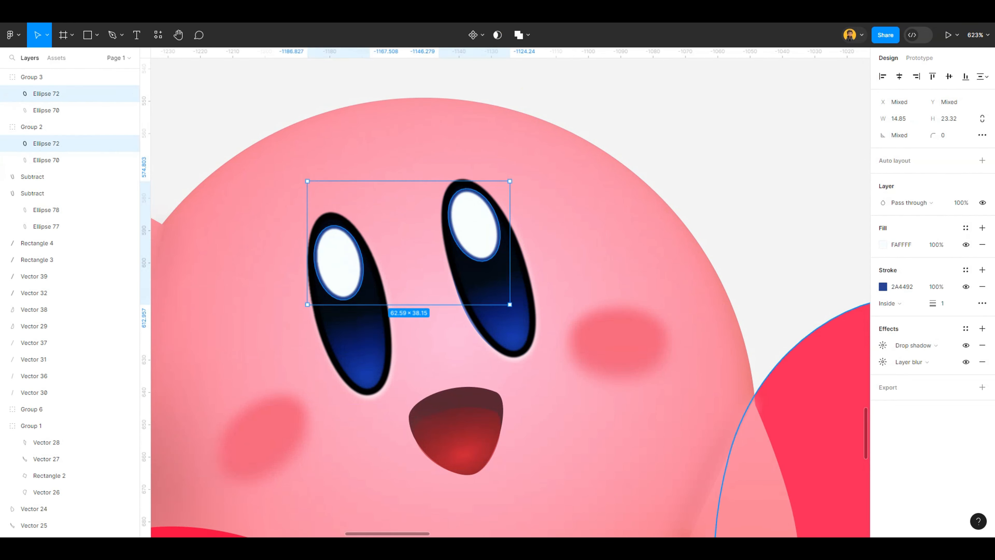
{"action": "left_click", "coordinate": [883, 362]}
{"action": "key", "text": "Up"}
{"action": "type", "text": "1"}
{"action": "key", "text": "Return"}
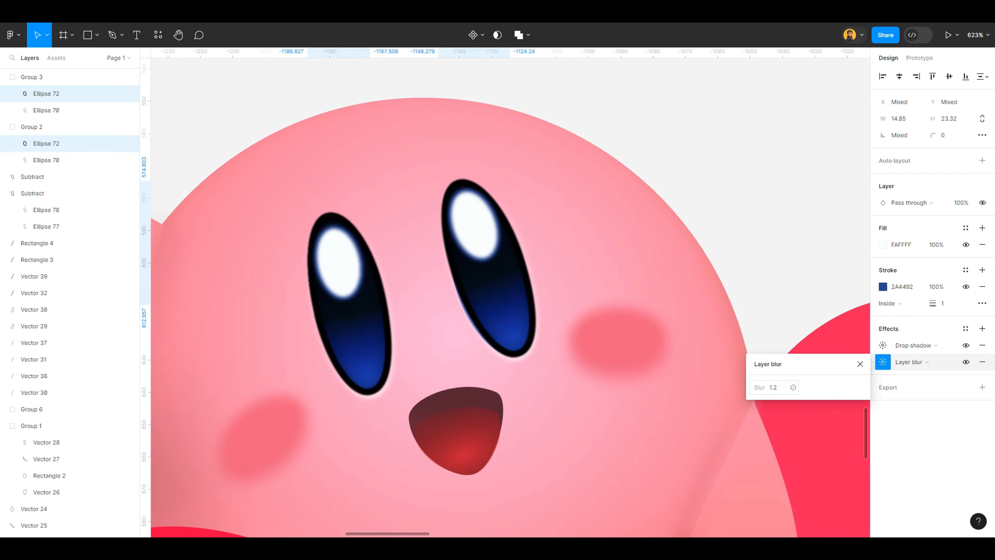
{"action": "key", "text": "Escape"}
{"action": "scroll", "coordinate": [509, 294], "scroll_direction": "down", "scroll_amount": 10}
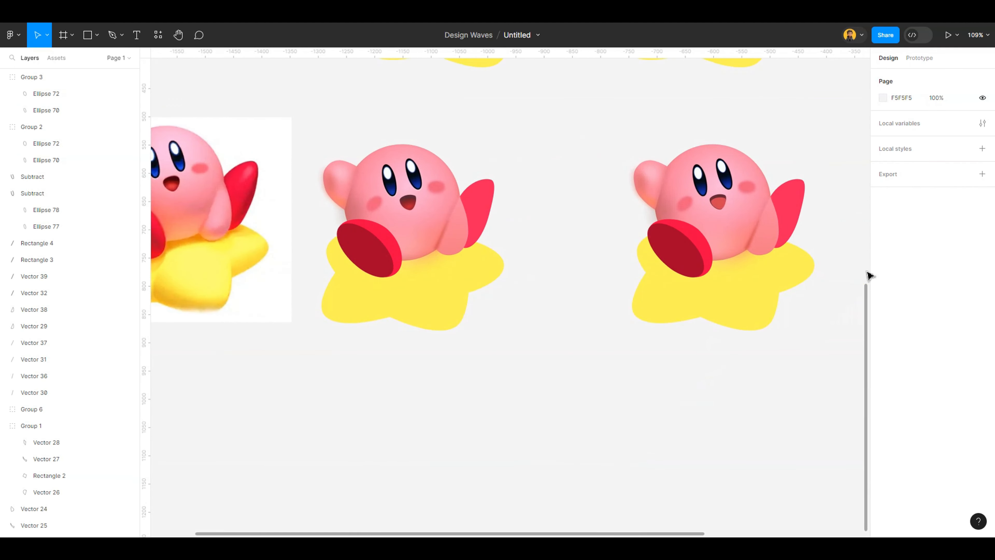
Reshape the bottom and left curves of the red radial-gradient tongue so they follow the dark mouth's outline
{"action": "scroll", "coordinate": [684, 220], "scroll_direction": "up", "scroll_amount": 5}
{"action": "scroll", "coordinate": [407, 192], "scroll_direction": "up", "scroll_amount": 6}
{"action": "left_click", "coordinate": [497, 314]}
{"action": "scroll", "coordinate": [513, 318], "scroll_direction": "down", "scroll_amount": 2}
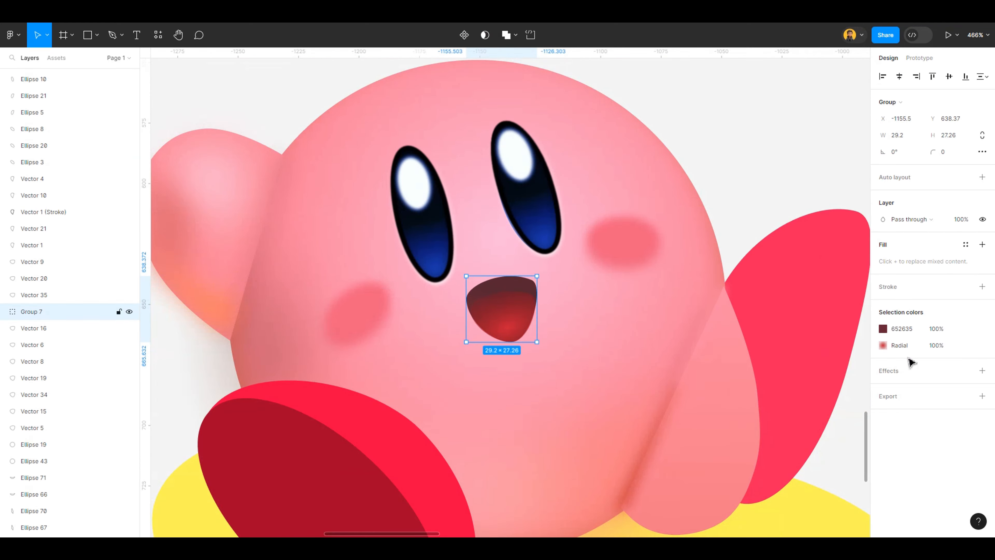
{"action": "scroll", "coordinate": [538, 336], "scroll_direction": "up", "scroll_amount": 3}
{"action": "scroll", "coordinate": [495, 322], "scroll_direction": "up", "scroll_amount": 4}
{"action": "double_click", "coordinate": [456, 332]}
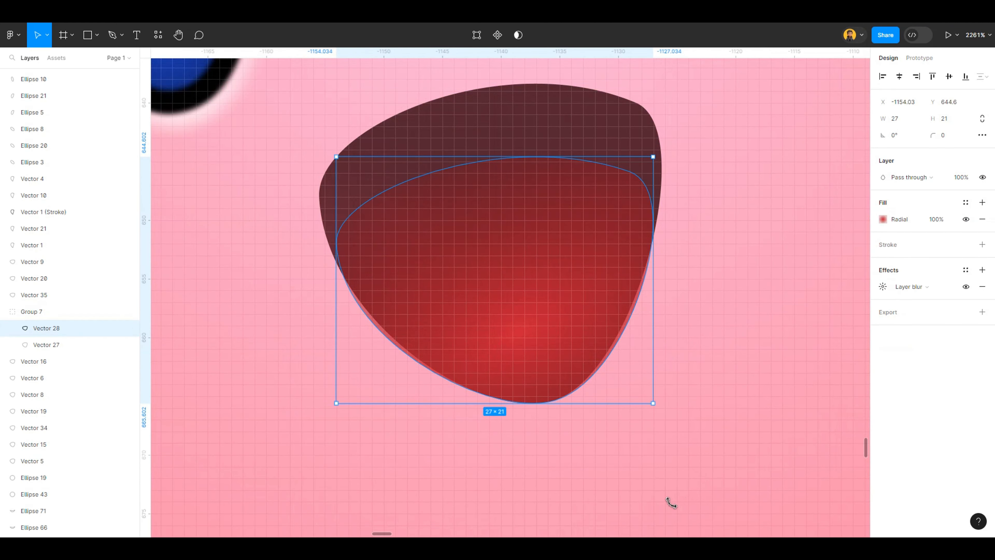
{"action": "key", "text": "Return"}
{"action": "scroll", "coordinate": [764, 429], "scroll_direction": "up", "scroll_amount": 1}
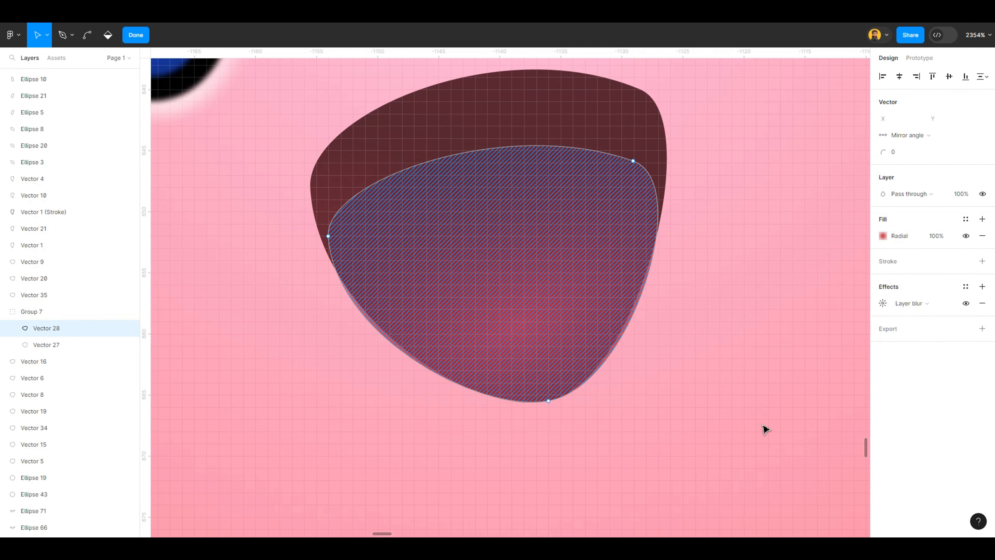
{"action": "left_click_drag", "start_coordinate": [474, 413], "coordinate": [475, 401]}
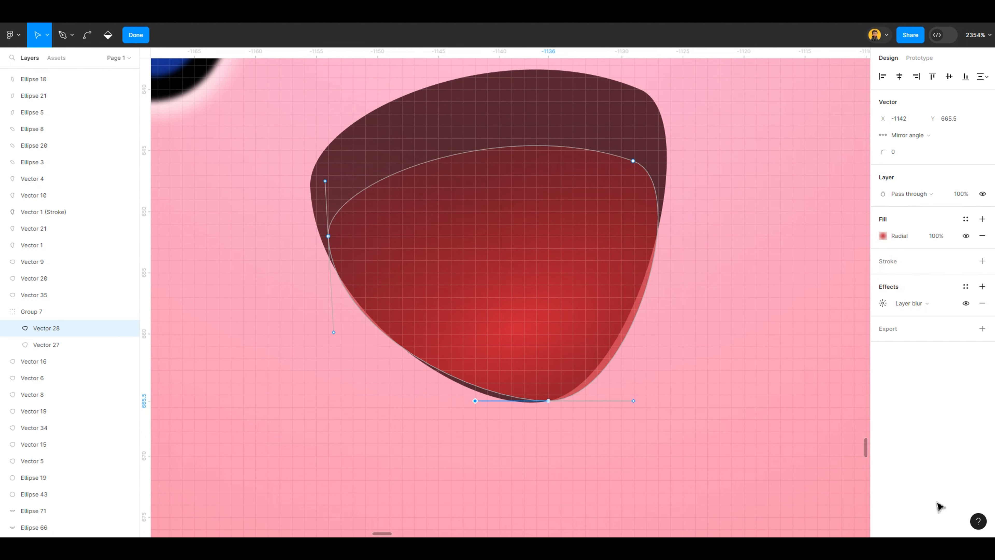
{"action": "left_click_drag", "start_coordinate": [548, 401], "coordinate": [536, 400]}
{"action": "left_click_drag", "start_coordinate": [334, 332], "coordinate": [347, 333]}
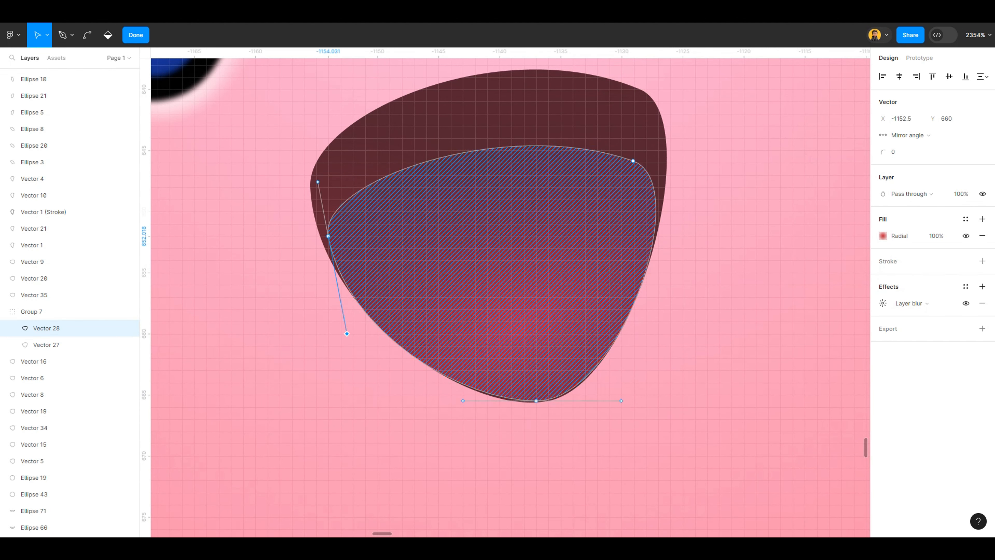
Adjust the curve at the tongue's upper-right corner to fit inside the mouth and finish the vector editing
{"action": "left_click", "coordinate": [633, 161]}
{"action": "left_click_drag", "start_coordinate": [694, 182], "coordinate": [689, 199]}
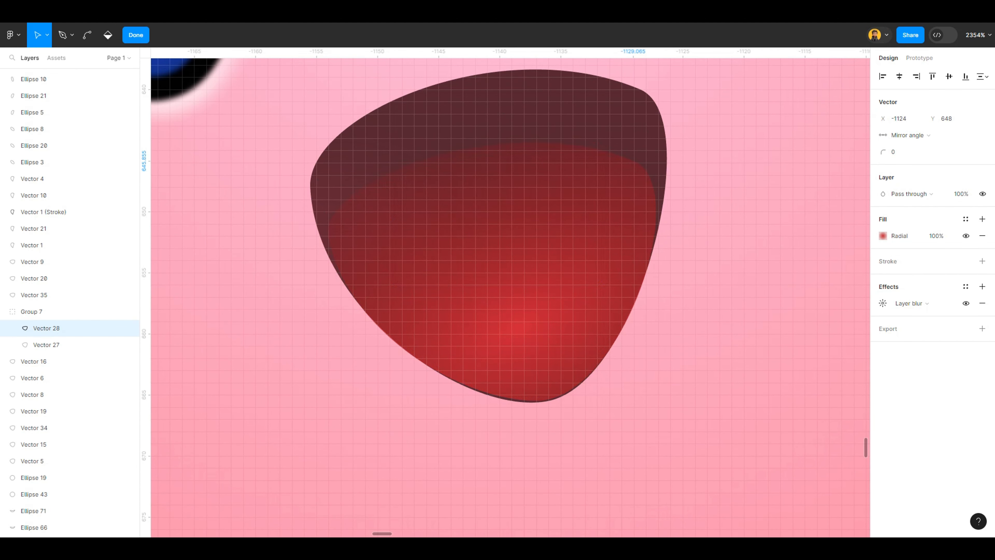
{"action": "scroll", "coordinate": [348, 333], "scroll_direction": "down", "scroll_amount": 5}
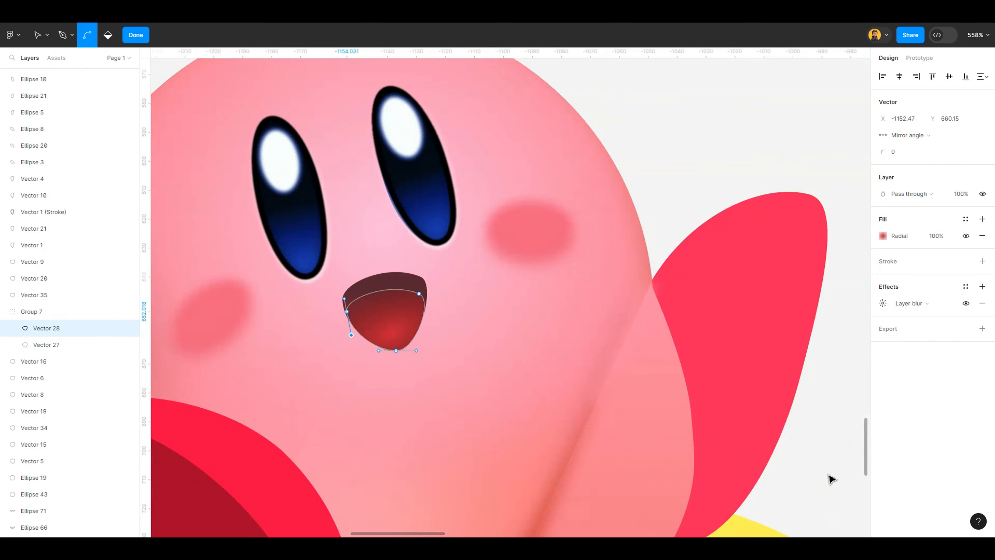
{"action": "double_click", "coordinate": [828, 478]}
{"action": "scroll", "coordinate": [676, 143], "scroll_direction": "down", "scroll_amount": 3}
{"action": "scroll", "coordinate": [666, 166], "scroll_direction": "down", "scroll_amount": 3}
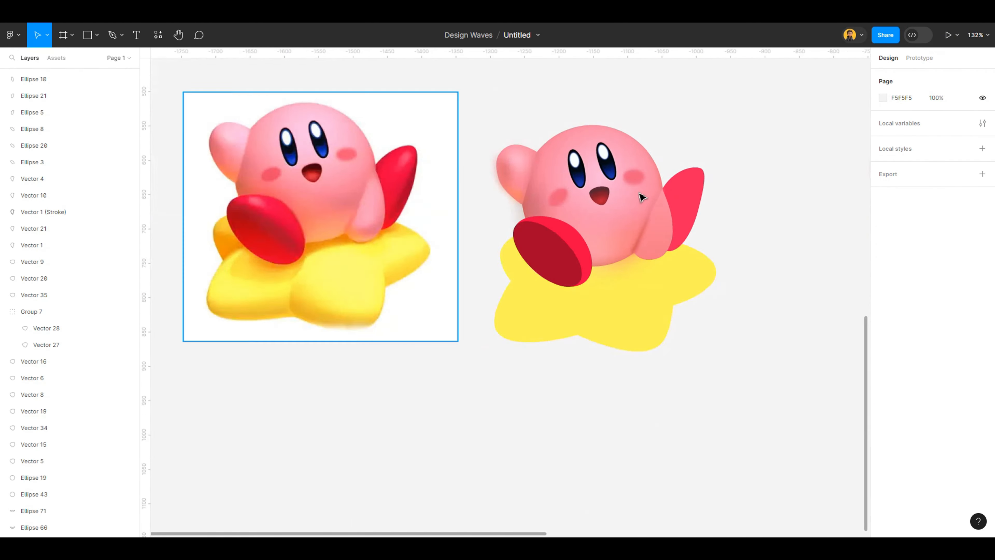
Compare the shading of the Kirby drawing with the reference image beside it
{"action": "scroll", "coordinate": [309, 153], "scroll_direction": "up", "scroll_amount": 4}
{"action": "scroll", "coordinate": [317, 151], "scroll_direction": "down", "scroll_amount": 3}
{"action": "scroll", "coordinate": [805, 162], "scroll_direction": "down", "scroll_amount": 2}
{"action": "scroll", "coordinate": [804, 165], "scroll_direction": "up", "scroll_amount": 2}
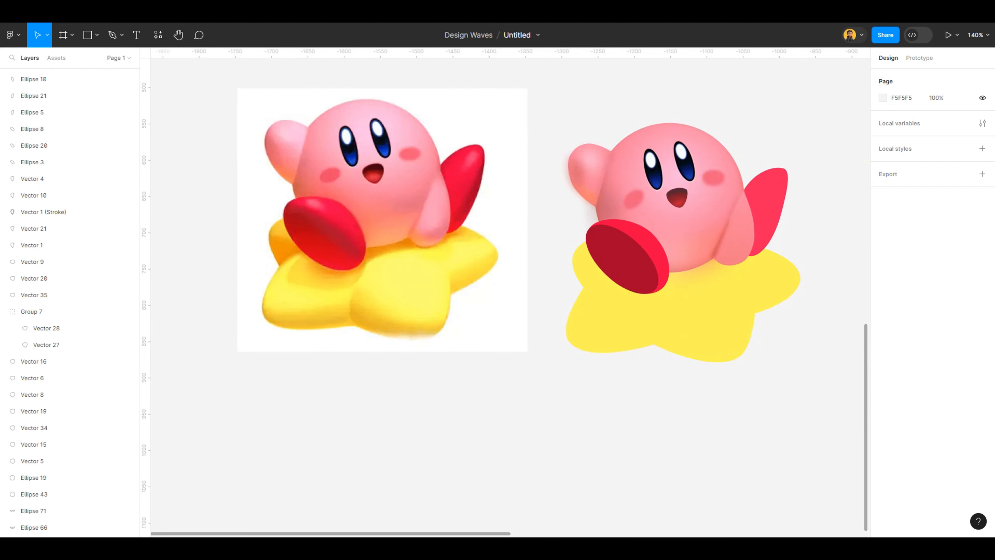
{"action": "scroll", "coordinate": [795, 169], "scroll_direction": "up", "scroll_amount": 1}
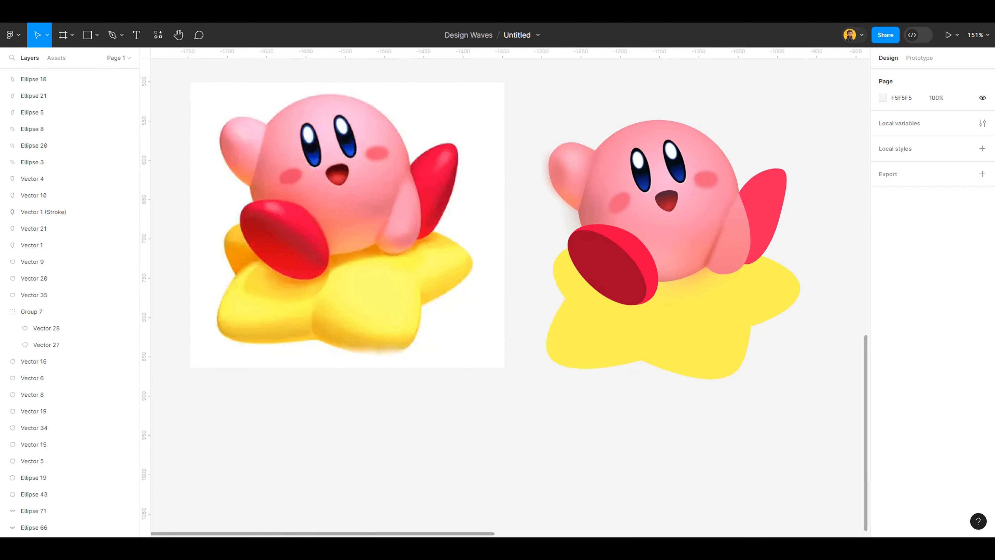
{"action": "scroll", "coordinate": [804, 170], "scroll_direction": "up", "scroll_amount": 3}
{"action": "scroll", "coordinate": [726, 156], "scroll_direction": "down", "scroll_amount": 7}
{"action": "left_click_drag", "start_coordinate": [736, 173], "coordinate": [458, 328]}
{"action": "scroll", "coordinate": [466, 368], "scroll_direction": "down", "scroll_amount": 3}
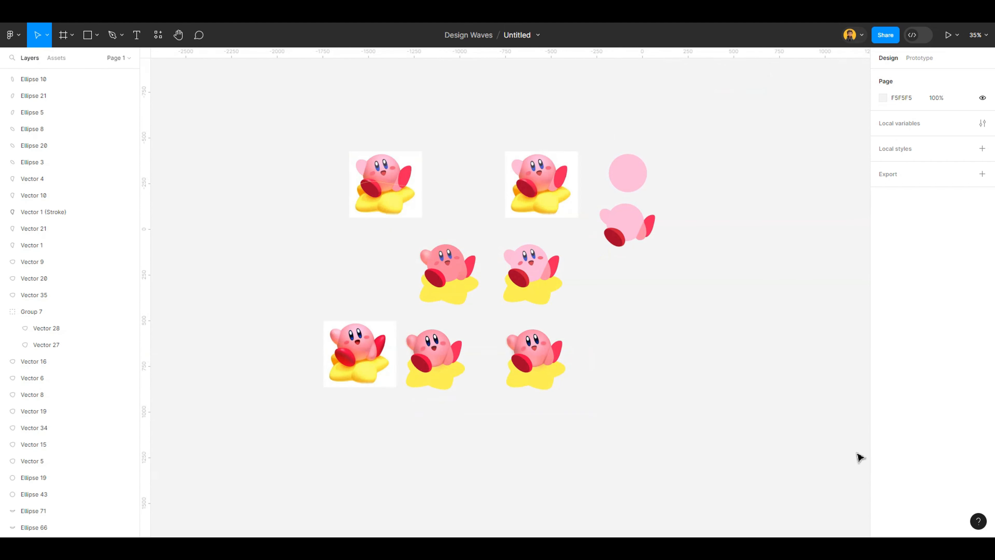
{"action": "scroll", "coordinate": [859, 457], "scroll_direction": "up", "scroll_amount": 10}
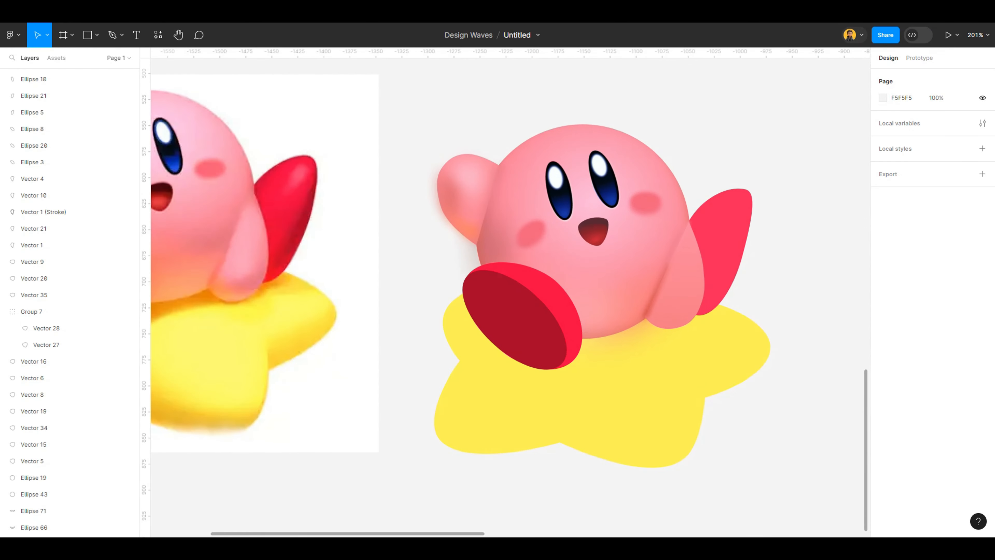
{"action": "scroll", "coordinate": [791, 277], "scroll_direction": "down", "scroll_amount": 4}
{"action": "scroll", "coordinate": [792, 267], "scroll_direction": "up", "scroll_amount": 2}
Duplicate the raised arm's blurred pink highlight and red shadow, and take the copies out of their group to the top of the layers
{"action": "left_click", "coordinate": [526, 220], "text": "ctrl"}
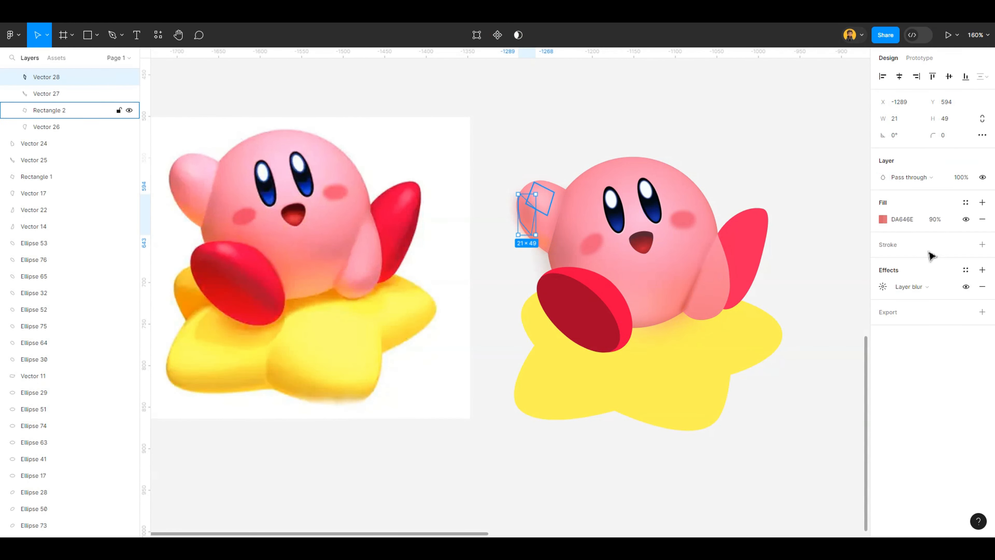
{"action": "left_click", "coordinate": [543, 198], "text": "shift"}
{"action": "left_click_drag", "start_coordinate": [542, 198], "coordinate": [803, 416]}
{"action": "key", "text": "Escape"}
{"action": "scroll", "coordinate": [803, 416], "scroll_direction": "right", "scroll_amount": 2}
{"action": "left_click_drag", "start_coordinate": [695, 393], "coordinate": [758, 456]}
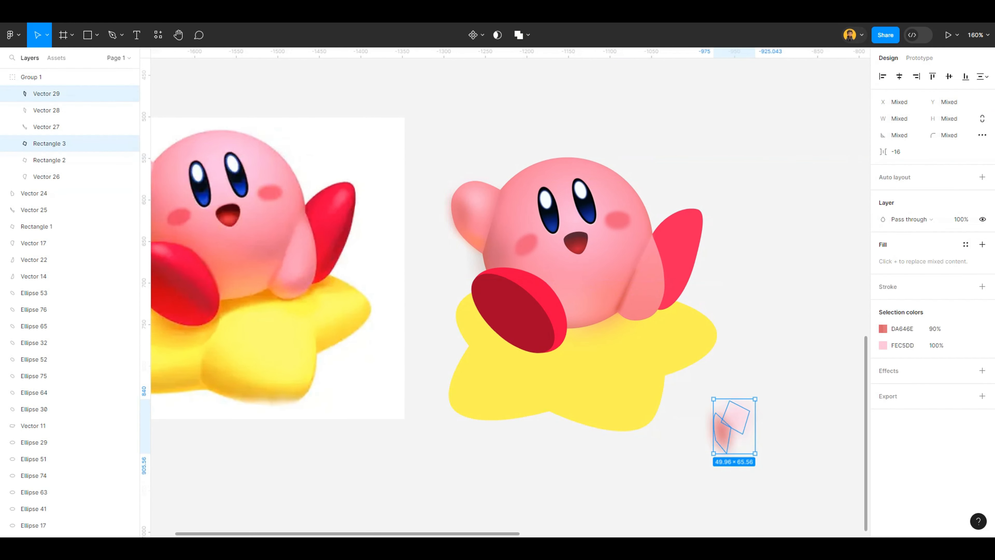
{"action": "key", "text": "ctrl+x"}
{"action": "key", "text": "ctrl+v"}
{"action": "key", "text": "Escape"}
Place the copied pink highlight and red shadow on the hand of the lowered arm
{"action": "left_click_drag", "start_coordinate": [738, 416], "coordinate": [646, 304]}
{"action": "left_click", "coordinate": [883, 286]}
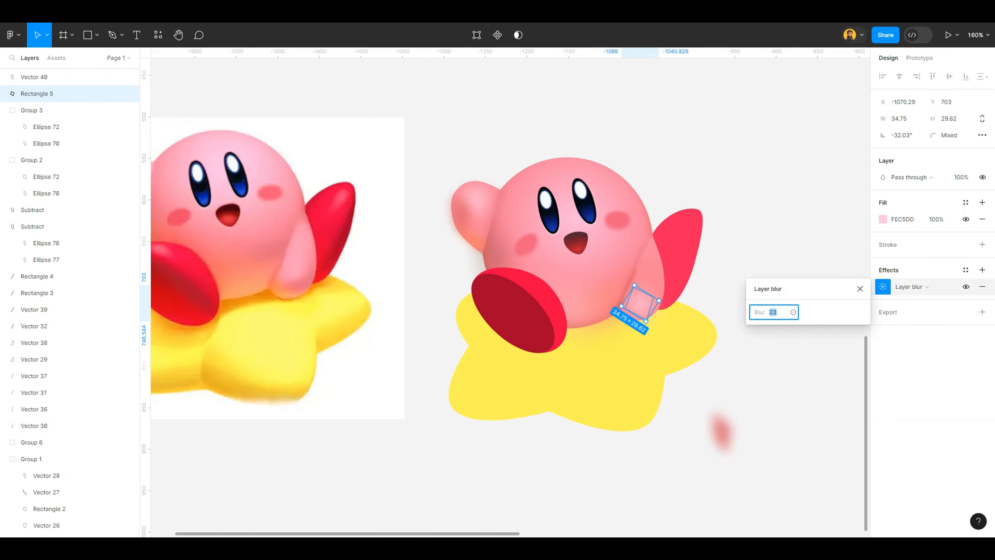
{"action": "left_click_drag", "start_coordinate": [721, 432], "coordinate": [654, 292]}
Reshape the red shadow's points so it follows the outer edge of the lowered arm
{"action": "scroll", "coordinate": [662, 273], "scroll_direction": "up", "scroll_amount": 4}
{"action": "key", "text": "Return"}
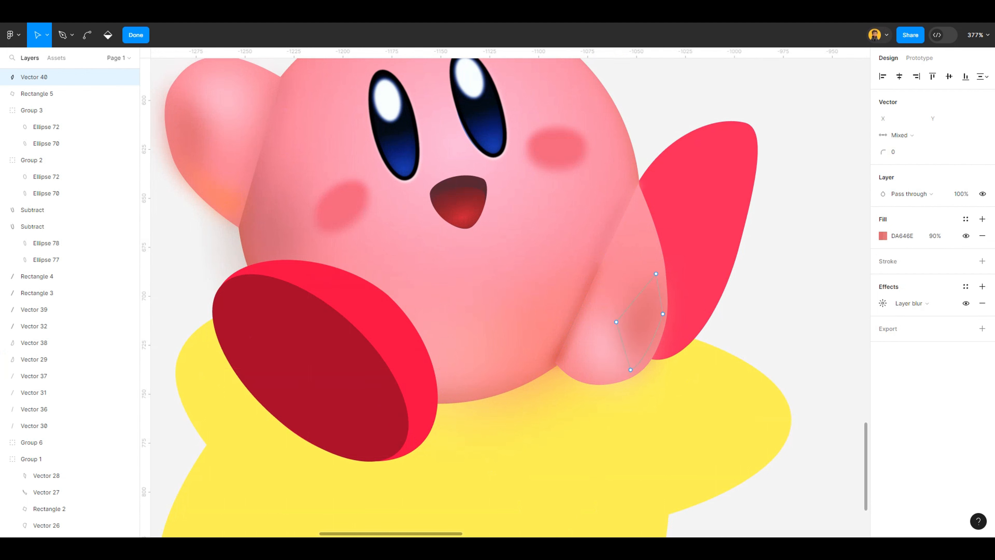
{"action": "scroll", "coordinate": [715, 340], "scroll_direction": "down", "scroll_amount": 4}
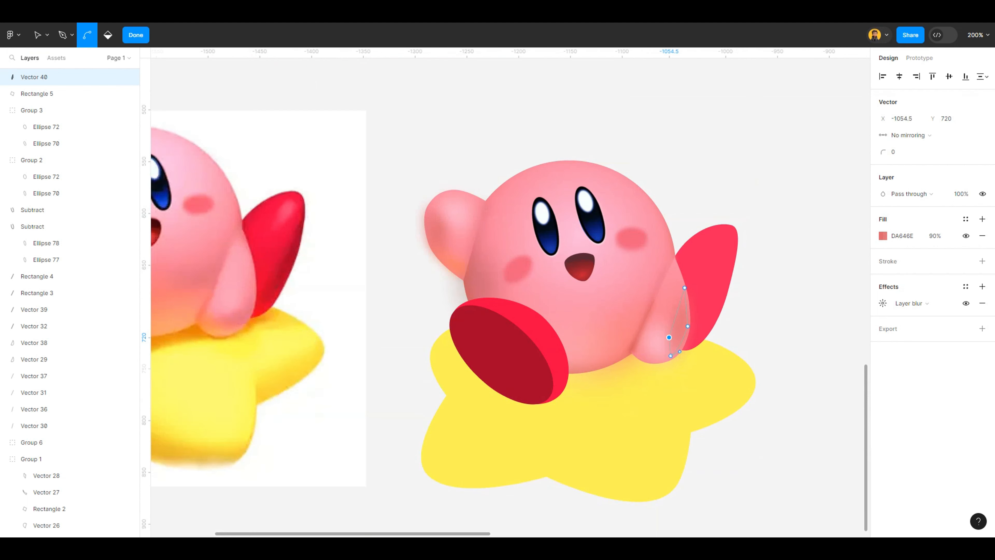
{"action": "key", "text": "Escape"}
{"action": "key", "text": "Escape"}
Scale the lowered arm's pink highlight to 27.6 × 23.53 and order it above the red shadow
{"action": "left_click_drag", "start_coordinate": [71, 93], "coordinate": [71, 77]}
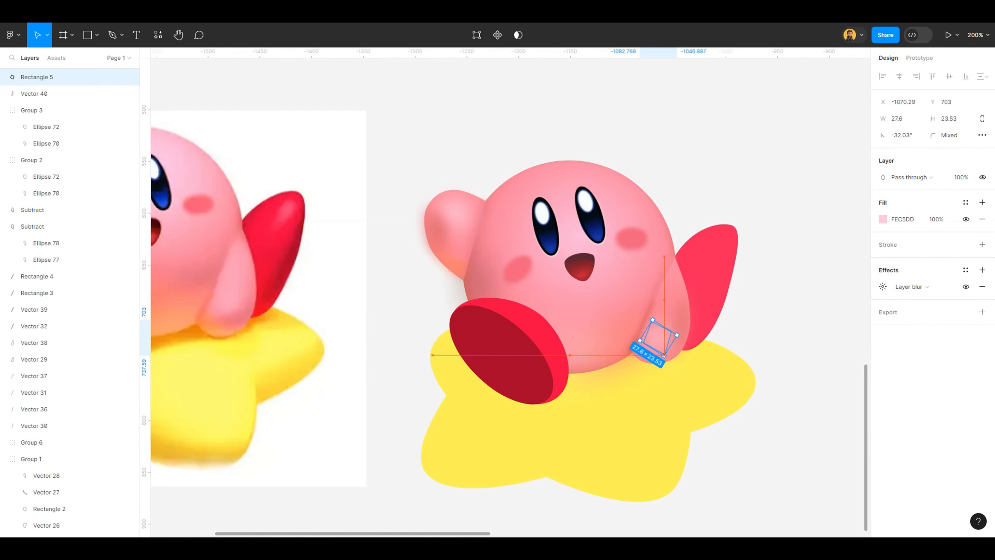
{"action": "key", "text": "Escape"}
{"action": "scroll", "coordinate": [779, 297], "scroll_direction": "down", "scroll_amount": 4}
{"action": "scroll", "coordinate": [847, 340], "scroll_direction": "up", "scroll_amount": 3}
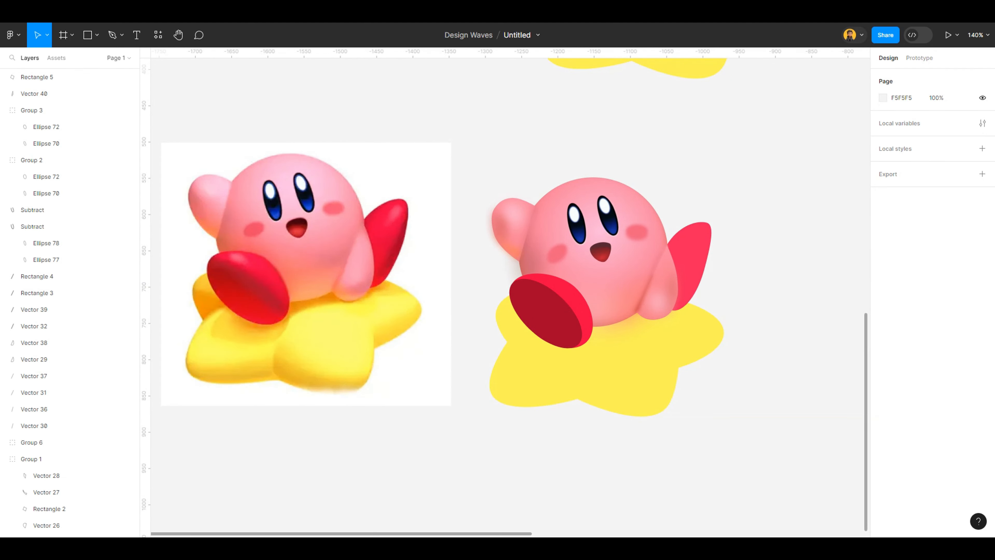
Duplicate the mouth group beside the body, ungroup the copy and delete its inner red shape, keeping the dark outline shape
{"action": "scroll", "coordinate": [289, 212], "scroll_direction": "up", "scroll_amount": 5}
{"action": "scroll", "coordinate": [646, 300], "scroll_direction": "down", "scroll_amount": 4}
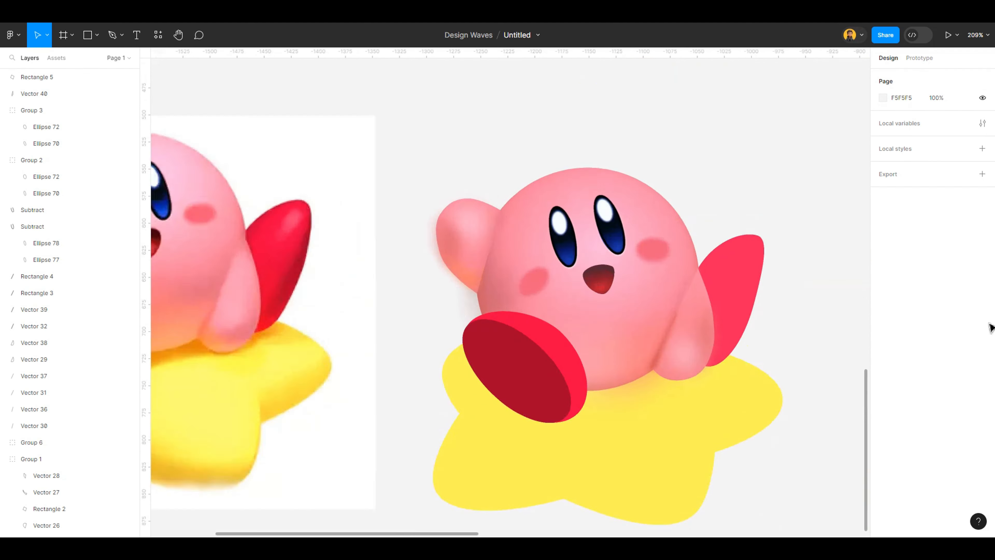
{"action": "scroll", "coordinate": [606, 278], "scroll_direction": "up", "scroll_amount": 4}
{"action": "left_click", "coordinate": [589, 284]}
{"action": "left_click_drag", "start_coordinate": [589, 284], "coordinate": [625, 398]}
{"action": "left_click_drag", "start_coordinate": [320, 326], "coordinate": [239, 340]}
{"action": "scroll", "coordinate": [268, 379], "scroll_direction": "up", "scroll_amount": 3}
{"action": "key", "text": "ctrl+shift+g"}
{"action": "key", "text": "Escape"}
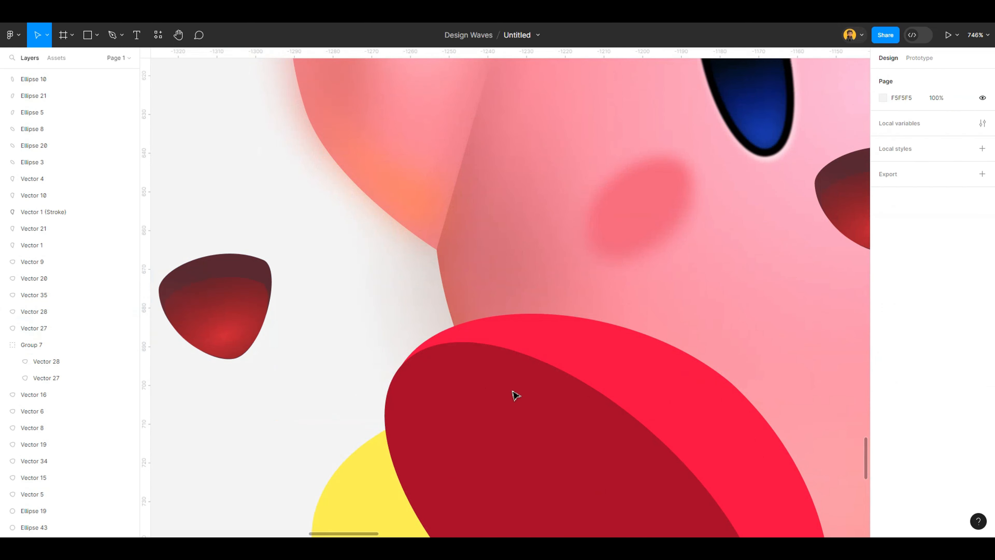
{"action": "left_click_drag", "start_coordinate": [235, 302], "coordinate": [198, 450]}
{"action": "key", "text": "Delete"}
{"action": "left_click", "coordinate": [228, 313]}
{"action": "left_click_drag", "start_coordinate": [272, 359], "coordinate": [280, 365]}
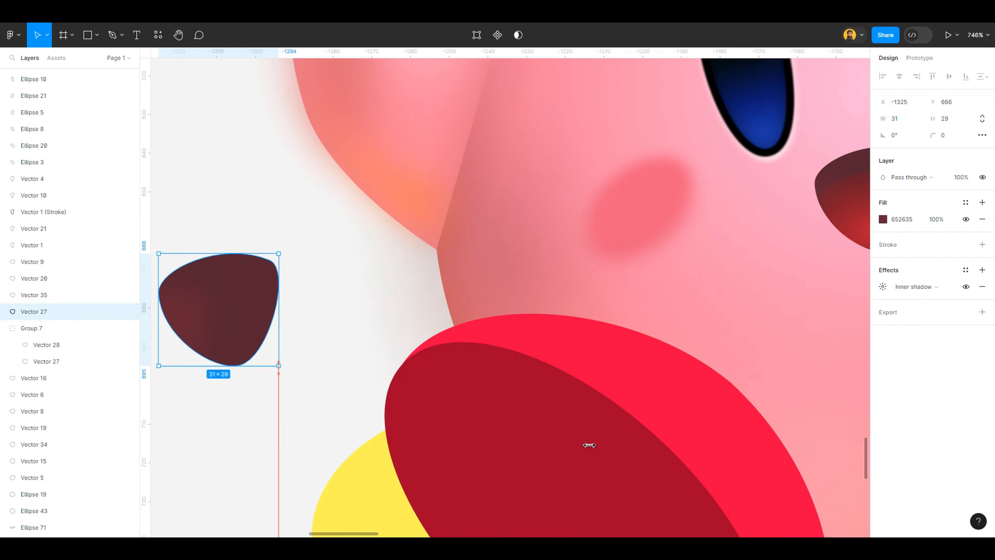
{"action": "key", "text": "ctrl+z"}
Enlarge the dark mouth copy to about 30 × 28 and overlay it with a 29.2 × 27.26 copy filled D36A7C
{"action": "left_click_drag", "start_coordinate": [256, 309], "coordinate": [380, 309]}
{"action": "left_click", "coordinate": [227, 314]}
{"action": "left_click_drag", "start_coordinate": [271, 359], "coordinate": [276, 362]}
{"action": "left_click_drag", "start_coordinate": [320, 326], "coordinate": [198, 326]}
{"action": "key", "text": "ctrl+alt+v"}
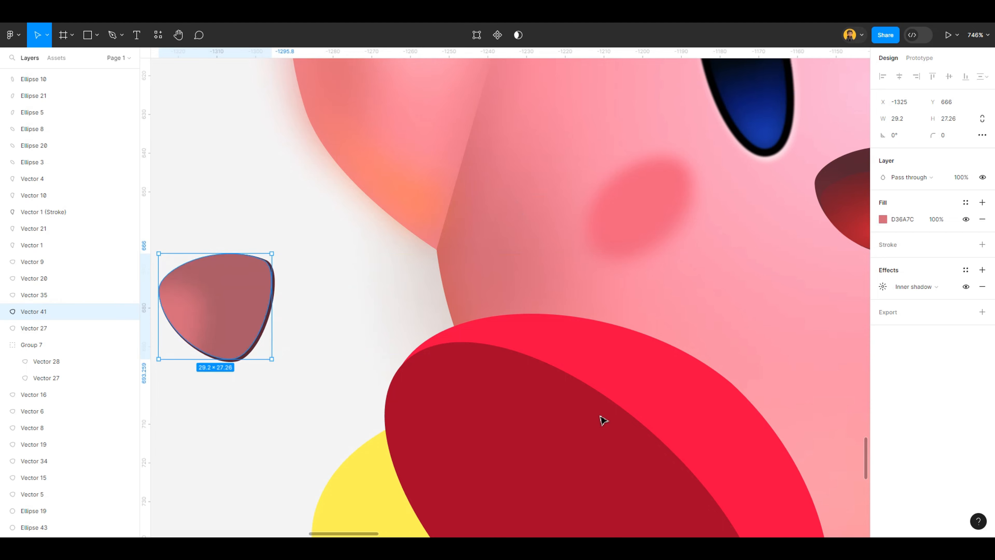
{"action": "key", "text": "Down"}
{"action": "key", "text": "Up"}
{"action": "key", "text": "Right"}
{"action": "key", "text": "Left"}
{"action": "key", "text": "Escape"}
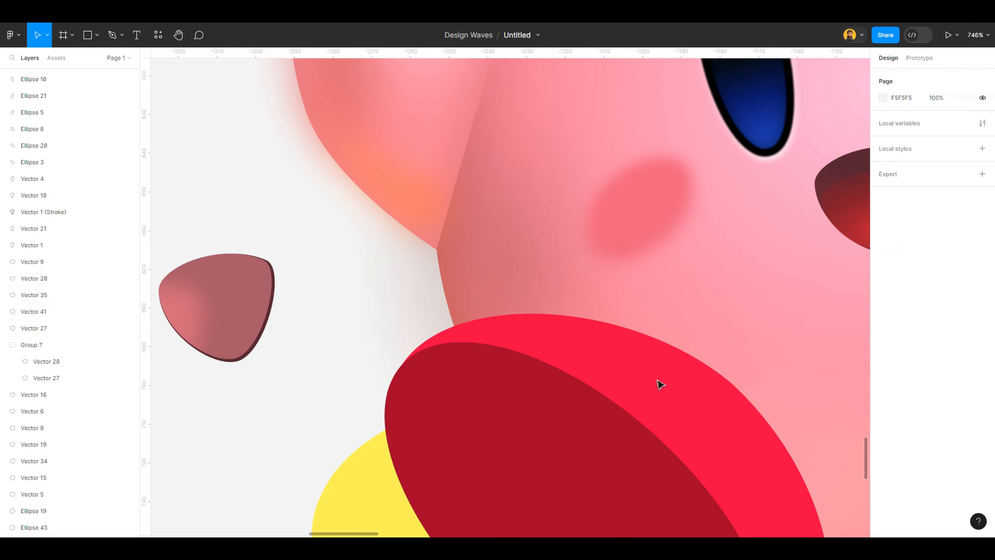
Widen the lighter mouth copy to 30 and bring both mouth copies to the front of the layers
{"action": "scroll", "coordinate": [212, 274], "scroll_direction": "up", "scroll_amount": 5}
{"action": "left_click", "coordinate": [361, 281]}
{"action": "left_click_drag", "start_coordinate": [371, 282], "coordinate": [378, 280]}
{"action": "left_click", "coordinate": [719, 356]}
{"action": "scroll", "coordinate": [461, 295], "scroll_direction": "down", "scroll_amount": 4}
{"action": "left_click_drag", "start_coordinate": [705, 431], "coordinate": [392, 333]}
{"action": "left_click", "coordinate": [583, 333]}
{"action": "left_click_drag", "start_coordinate": [583, 333], "coordinate": [353, 314]}
{"action": "key", "text": "Delete"}
{"action": "key", "text": "ctrl+z"}
{"action": "key", "text": "Escape"}
Subtract the lighter mouth copy from the dark one and fill the resulting crescent with white
{"action": "left_click_drag", "start_coordinate": [279, 221], "coordinate": [425, 403]}
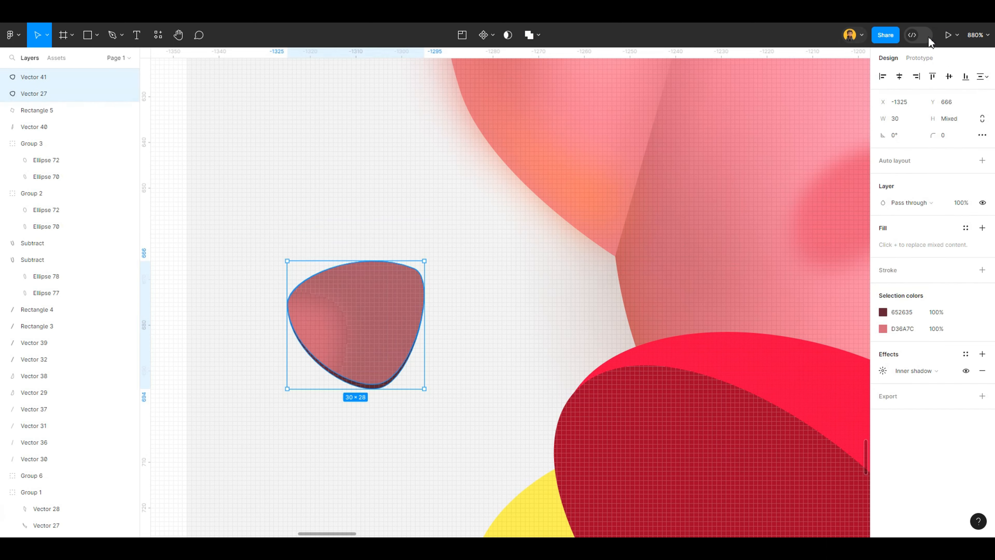
{"action": "left_click", "coordinate": [531, 35]}
{"action": "left_click", "coordinate": [532, 72]}
{"action": "key", "text": "Escape"}
{"action": "scroll", "coordinate": [434, 273], "scroll_direction": "down", "scroll_amount": 3}
{"action": "left_click", "coordinate": [401, 332]}
{"action": "left_click", "coordinate": [882, 219]}
{"action": "left_click_drag", "start_coordinate": [821, 326], "coordinate": [747, 253]}
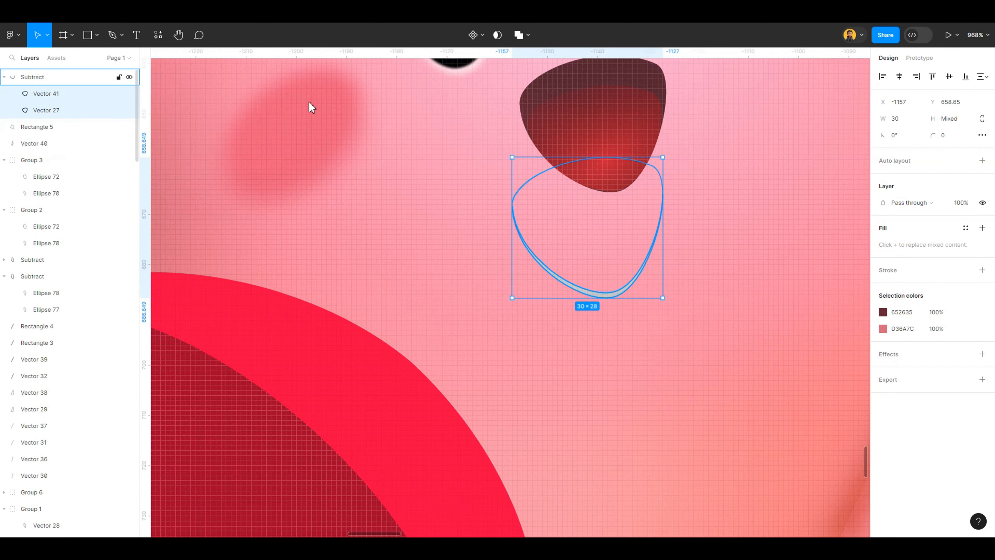
Change the fills of both vectors inside the subtracted crescent to white
{"action": "left_click", "coordinate": [46, 110]}
{"action": "left_click", "coordinate": [46, 94]}
{"action": "left_click", "coordinate": [46, 111], "text": "shift"}
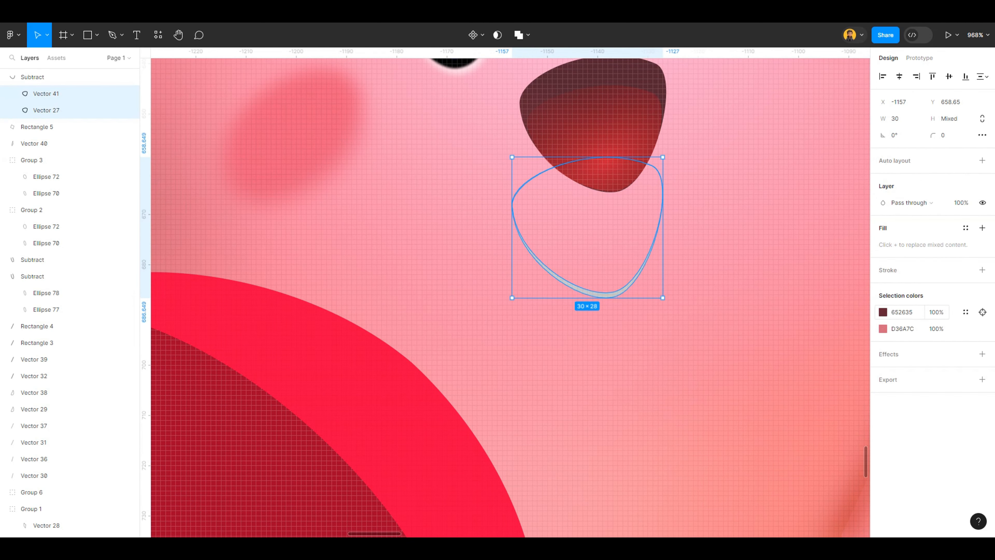
{"action": "left_click", "coordinate": [882, 312]}
{"action": "left_click_drag", "start_coordinate": [816, 348], "coordinate": [746, 270]}
{"action": "left_click", "coordinate": [882, 328]}
{"action": "left_click_drag", "start_coordinate": [808, 291], "coordinate": [746, 269]}
Replace the white crescent's inner shadow with a layer blur of 0.4
{"action": "left_click", "coordinate": [33, 76]}
{"action": "scroll", "coordinate": [642, 271], "scroll_direction": "down", "scroll_amount": 5}
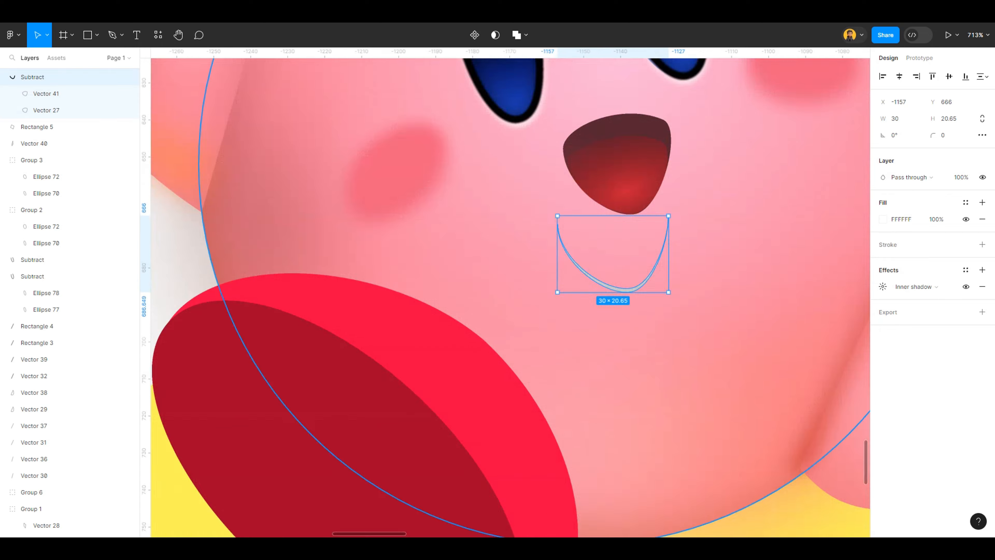
{"action": "scroll", "coordinate": [675, 274], "scroll_direction": "up", "scroll_amount": 7}
{"action": "key", "text": "Escape"}
{"action": "left_click", "coordinate": [32, 77]}
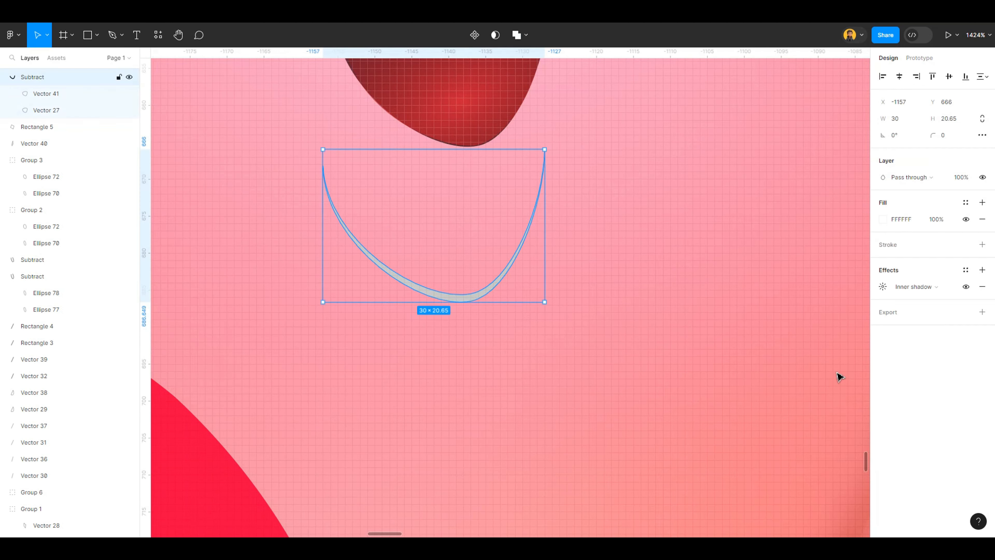
{"action": "left_click", "coordinate": [46, 111]}
{"action": "key", "text": "Escape"}
{"action": "left_click", "coordinate": [882, 287]}
{"action": "left_click", "coordinate": [982, 287]}
{"action": "scroll", "coordinate": [511, 298], "scroll_direction": "up", "scroll_amount": 3}
{"action": "left_click", "coordinate": [982, 270]}
{"action": "left_click", "coordinate": [912, 287]}
{"action": "left_click", "coordinate": [913, 303]}
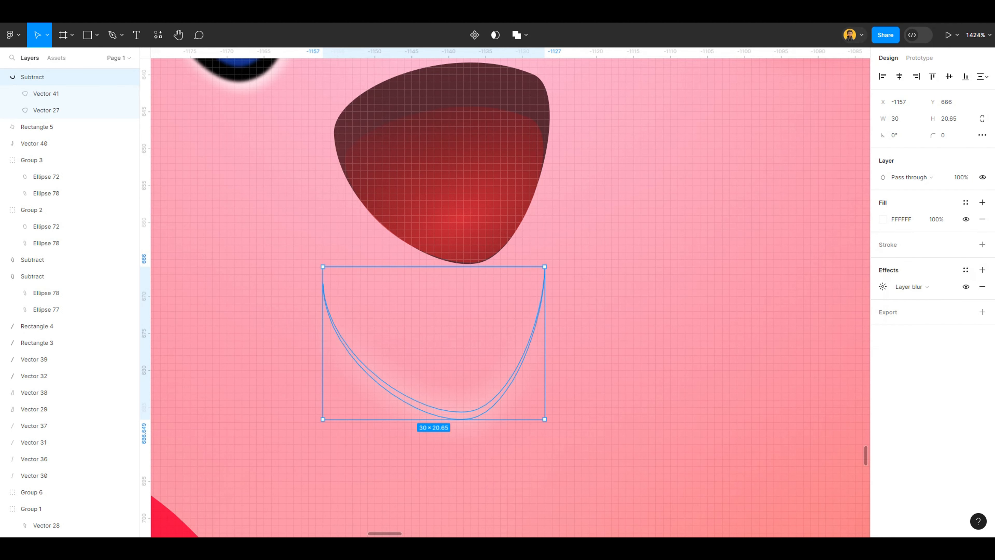
{"action": "left_click", "coordinate": [883, 287]}
{"action": "type", "text": "0.4"}
{"action": "key", "text": "Return"}
Move the white crescent up onto the lower edge of the mouth, at X -1156, Y 645
{"action": "key", "text": "shift+Up"}
{"action": "key", "text": "shift+Up"}
{"action": "key", "text": "Up"}
{"action": "key", "text": "Right"}
{"action": "key", "text": "Right"}
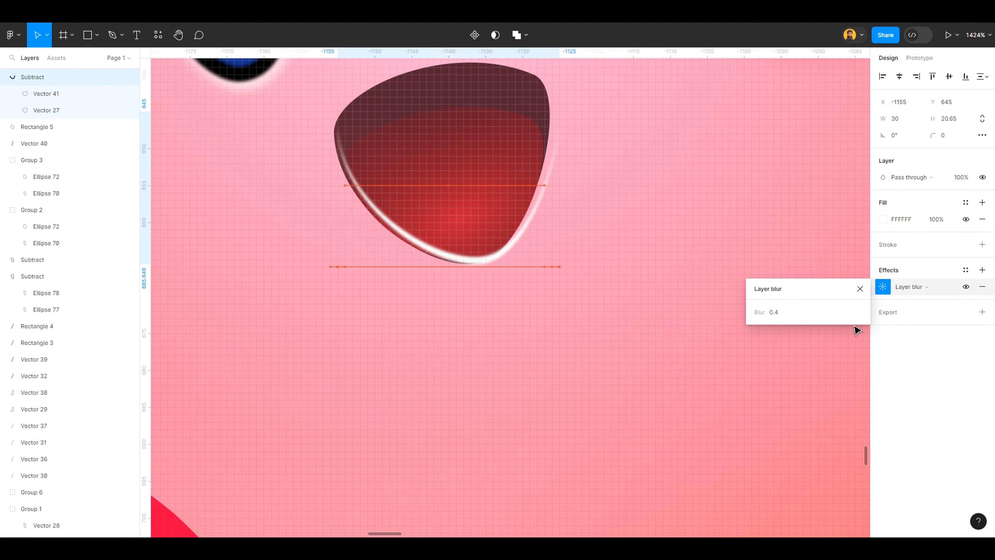
{"action": "key", "text": "Left"}
{"action": "key", "text": "Up"}
{"action": "key", "text": "Down"}
Bring the mouth group in front of the white crescent
{"action": "left_click", "coordinate": [509, 165]}
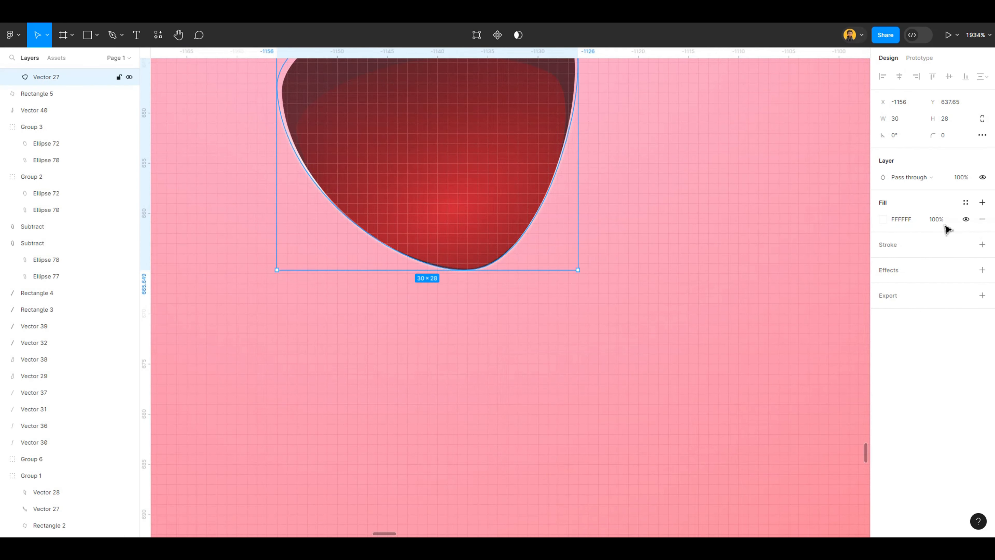
{"action": "left_click", "coordinate": [325, 137]}
{"action": "left_click", "coordinate": [454, 157]}
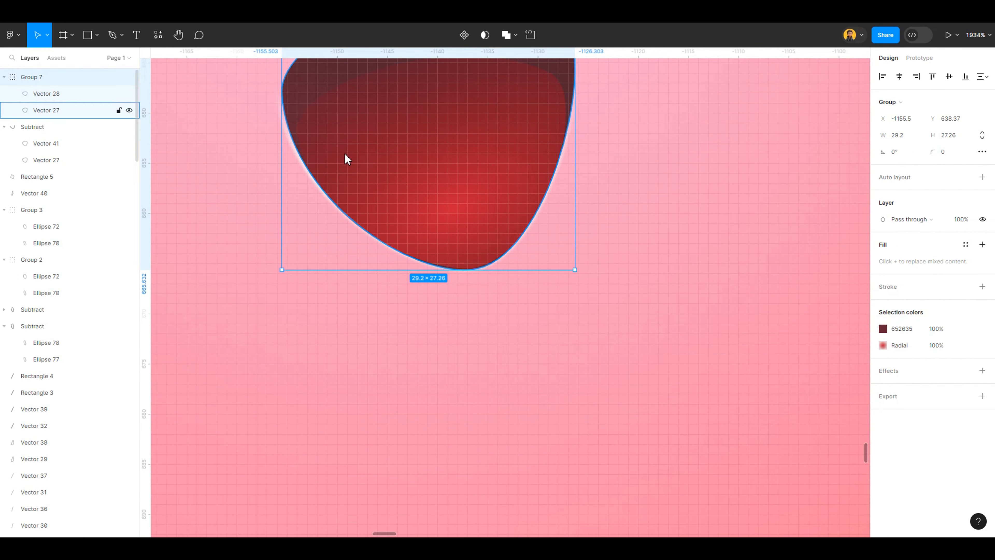
{"action": "left_click", "coordinate": [301, 157]}
{"action": "scroll", "coordinate": [595, 249], "scroll_direction": "up", "scroll_amount": 5}
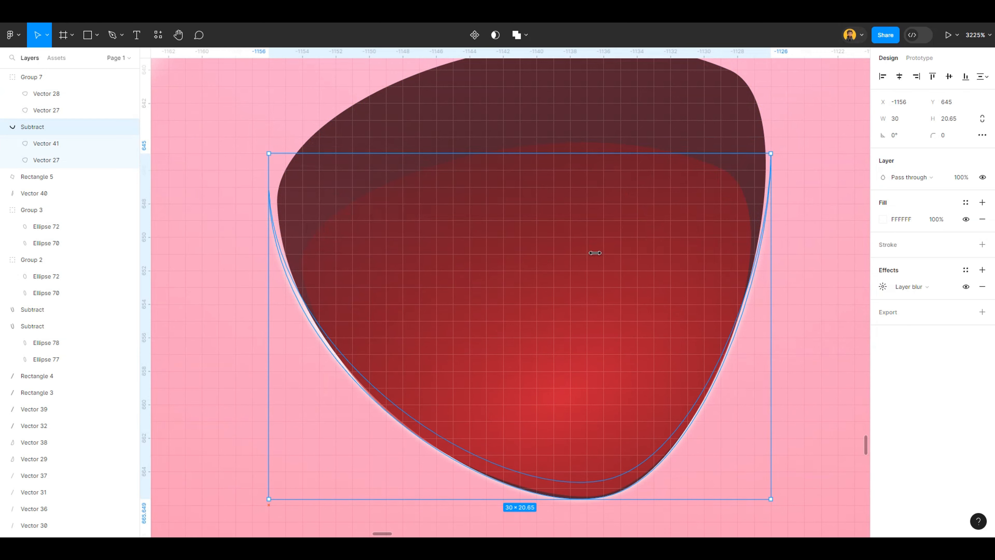
{"action": "scroll", "coordinate": [588, 267], "scroll_direction": "up", "scroll_amount": 8}
{"action": "double_click", "coordinate": [623, 264]}
{"action": "mouse_move", "coordinate": [586, 224]}
{"action": "left_mouse_down"}
{"action": "mouse_move", "coordinate": [602, 224]}
{"action": "mouse_move", "coordinate": [591, 224]}
{"action": "left_mouse_up"}
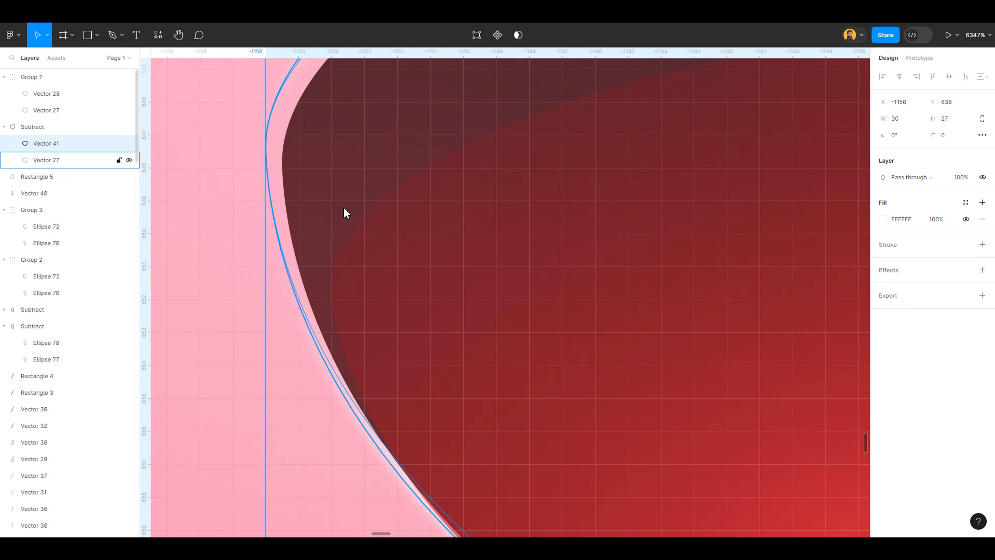
{"action": "left_click_drag", "start_coordinate": [266, 215], "coordinate": [587, 232]}
{"action": "scroll", "coordinate": [502, 307], "scroll_direction": "down", "scroll_amount": 7}
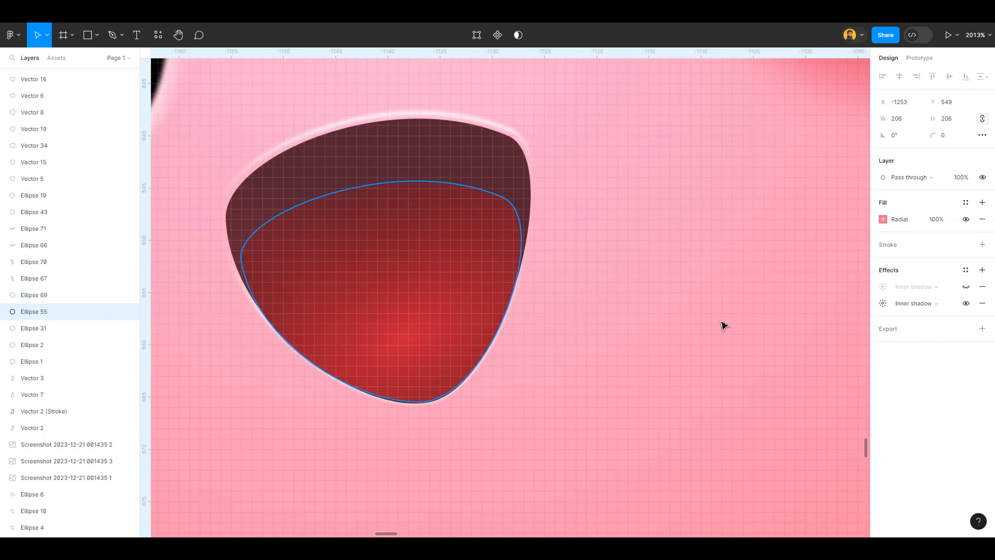
{"action": "key", "text": "ctrl+z"}
{"action": "key", "text": "ctrl+z"}
Narrow the crescent's outer vector to a width of 29 from its left edge to fit the mouth's contour
{"action": "scroll", "coordinate": [220, 239], "scroll_direction": "up", "scroll_amount": 6}
{"action": "double_click", "coordinate": [346, 132]}
{"action": "key", "text": "Tab"}
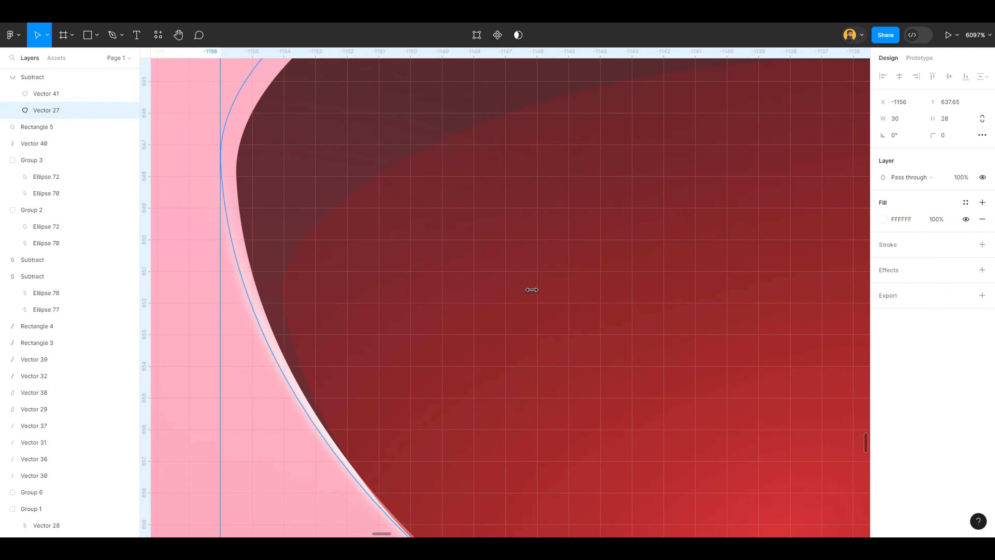
{"action": "left_click_drag", "start_coordinate": [527, 282], "coordinate": [553, 282]}
{"action": "scroll", "coordinate": [221, 221], "scroll_direction": "down", "scroll_amount": 7}
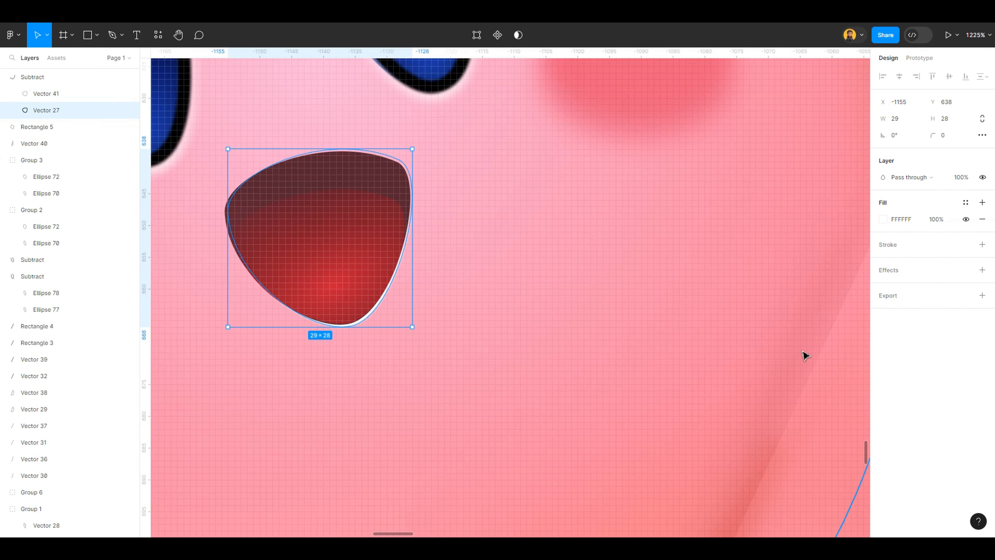
{"action": "left_click", "coordinate": [70, 94]}
{"action": "left_click", "coordinate": [67, 127]}
{"action": "left_click", "coordinate": [68, 143]}
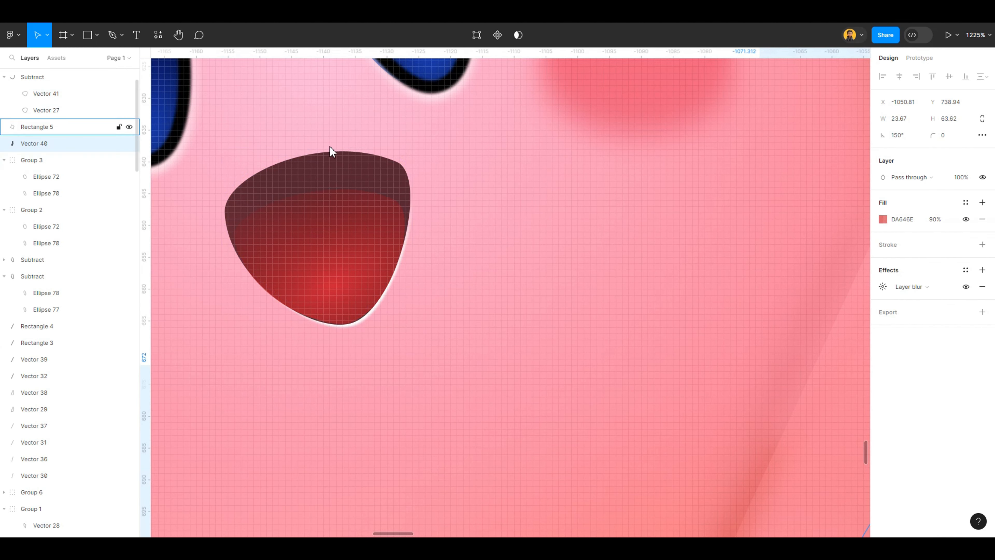
Set the white crescent's layer blur to 1.4
{"action": "left_click", "coordinate": [337, 211]}
{"action": "key", "text": "Left"}
{"action": "left_click", "coordinate": [882, 287]}
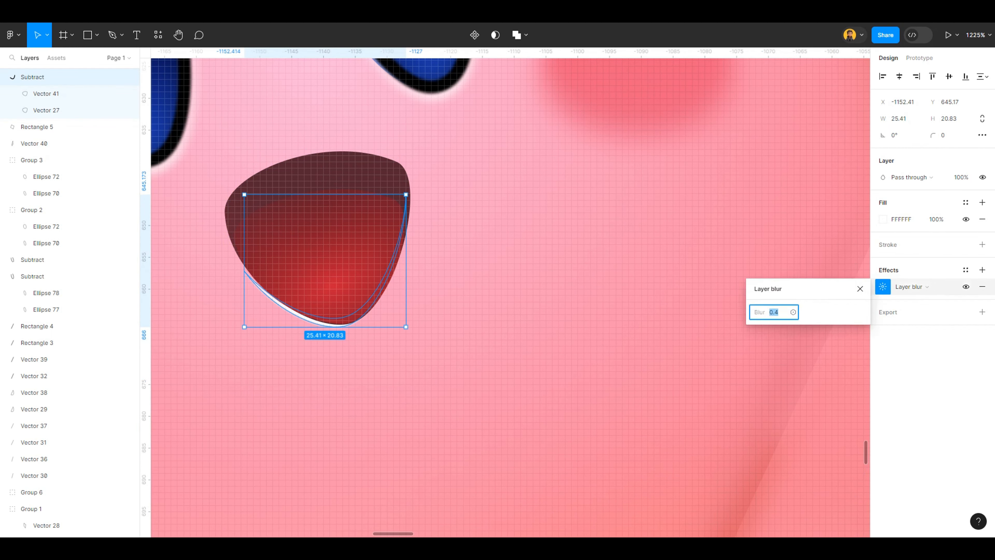
{"action": "key", "text": "Up"}
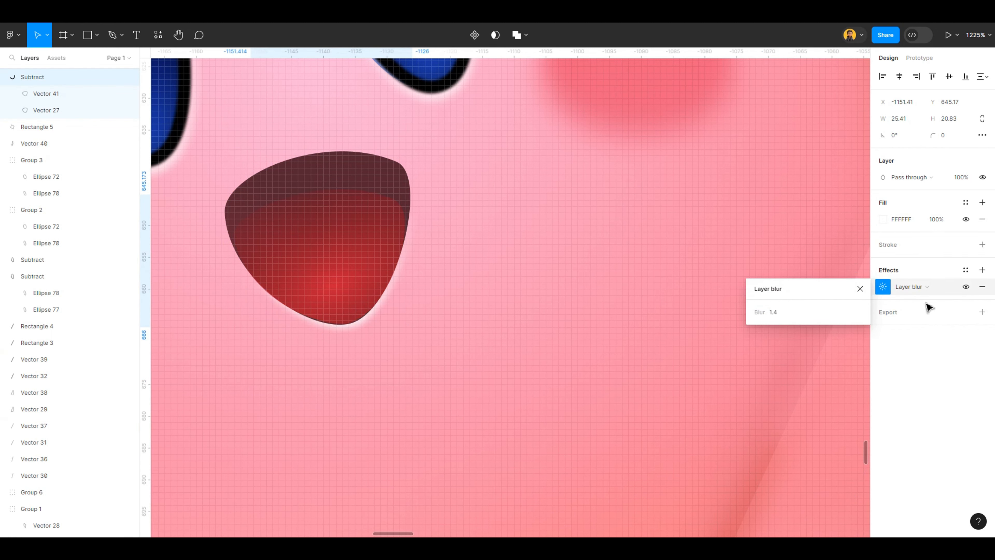
{"action": "scroll", "coordinate": [532, 259], "scroll_direction": "down", "scroll_amount": 10}
{"action": "key", "text": "Escape"}
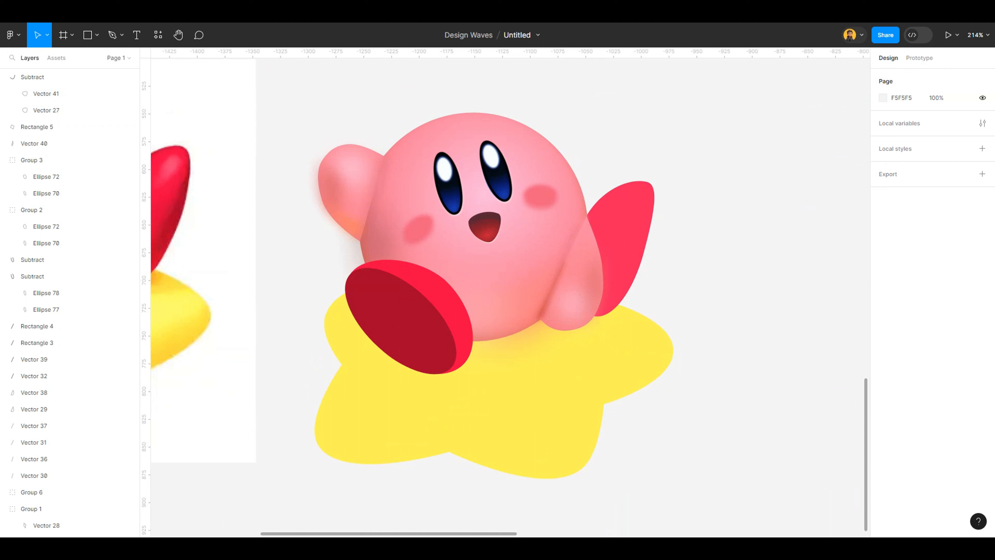
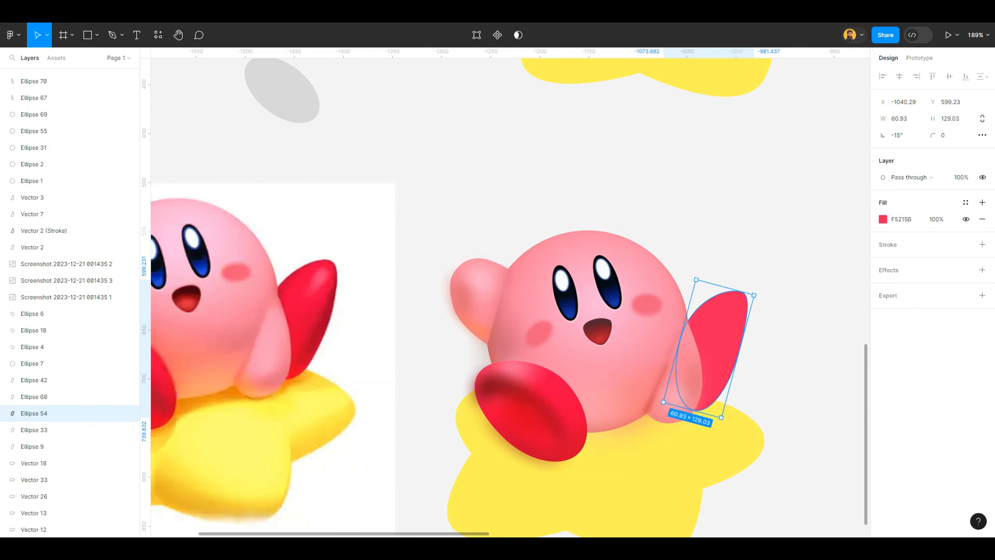
Add an inner shadow to the raised red foot with X -5, Y -6 and a blur of 4
{"action": "left_click", "coordinate": [982, 270]}
{"action": "left_click", "coordinate": [914, 287]}
{"action": "left_click", "coordinate": [923, 273]}
{"action": "left_click", "coordinate": [883, 287]}
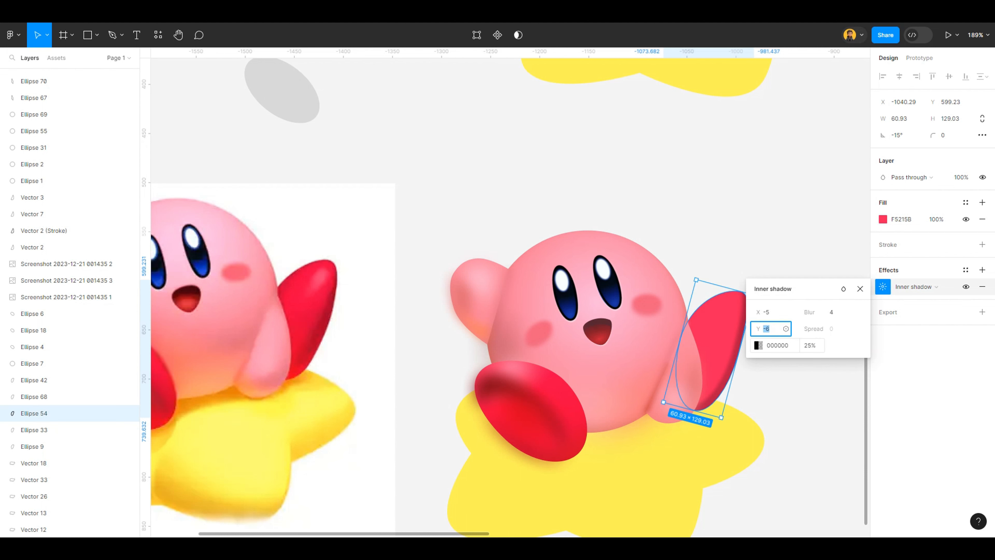
{"action": "scroll", "coordinate": [781, 440], "scroll_direction": "up", "scroll_amount": 3}
{"action": "key", "text": "shift+Tab"}
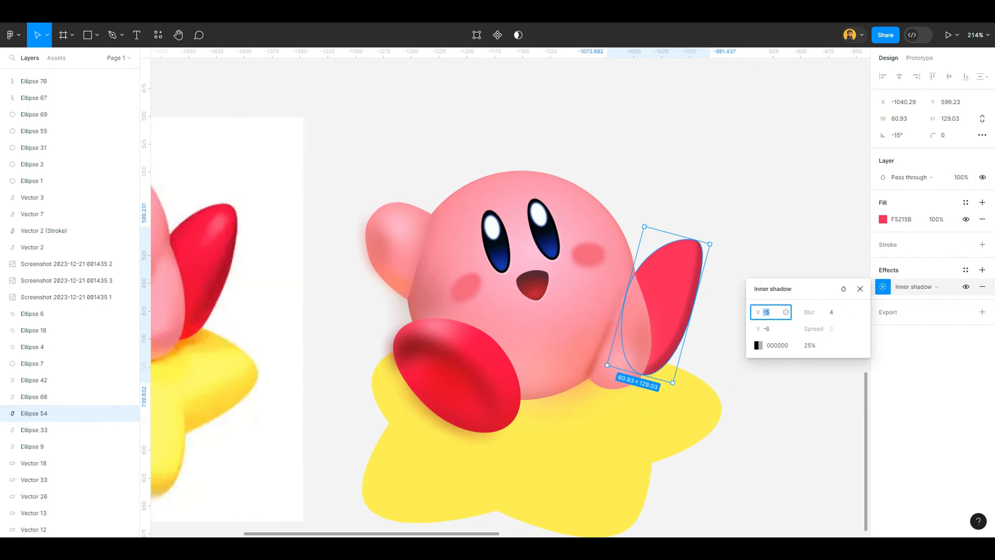
Color the raised foot's inner shadow dark red 851020 at 31% opacity
{"action": "left_click", "coordinate": [809, 345]}
{"action": "key", "text": "shift+Up"}
{"action": "key", "text": "Up"}
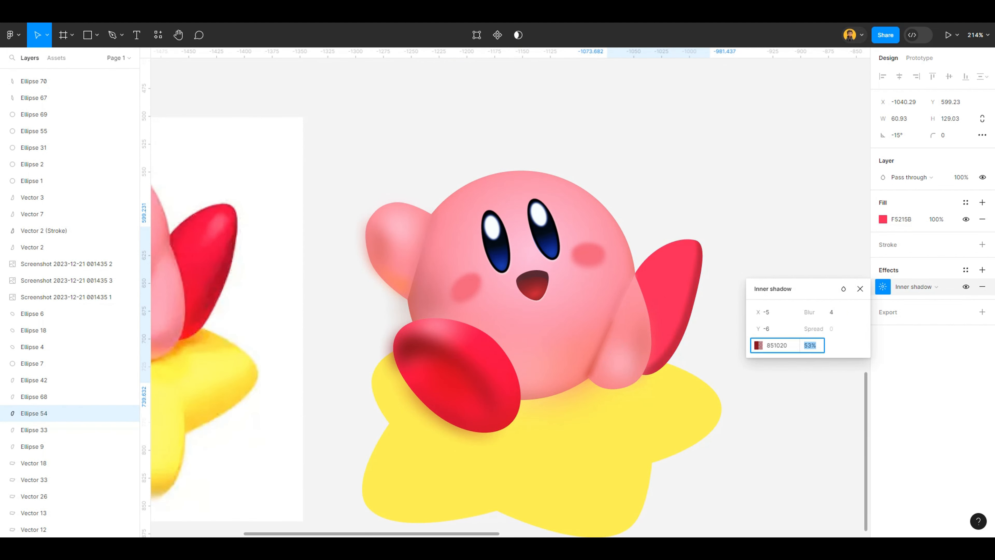
{"action": "left_click", "coordinate": [759, 236]}
{"action": "scroll", "coordinate": [759, 236], "scroll_direction": "down", "scroll_amount": 3}
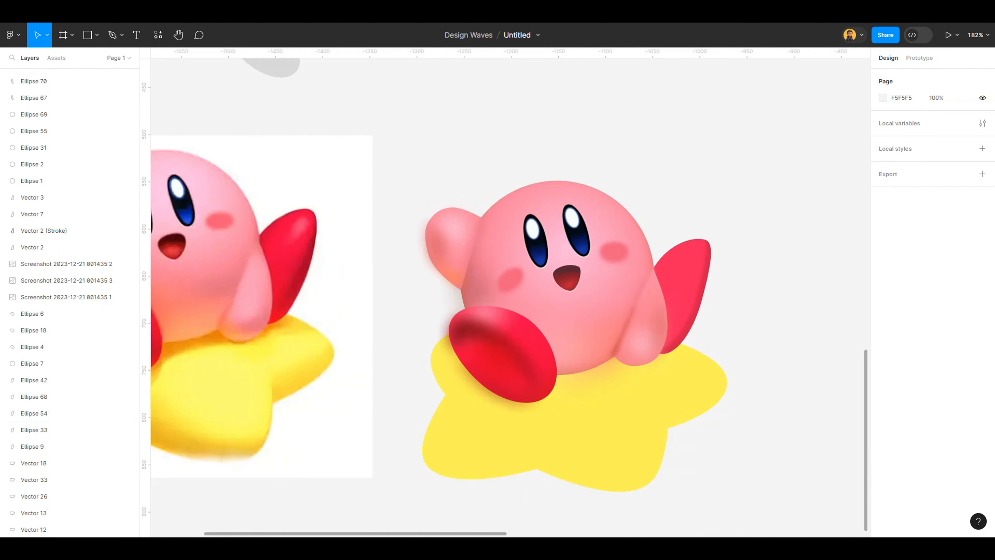
Place a copy of the blurred pink highlight, sized 18.82 × 16.04, near the tip of the raised foot
{"action": "left_click", "coordinate": [690, 261]}
{"action": "scroll", "coordinate": [690, 261], "scroll_direction": "up", "scroll_amount": 3}
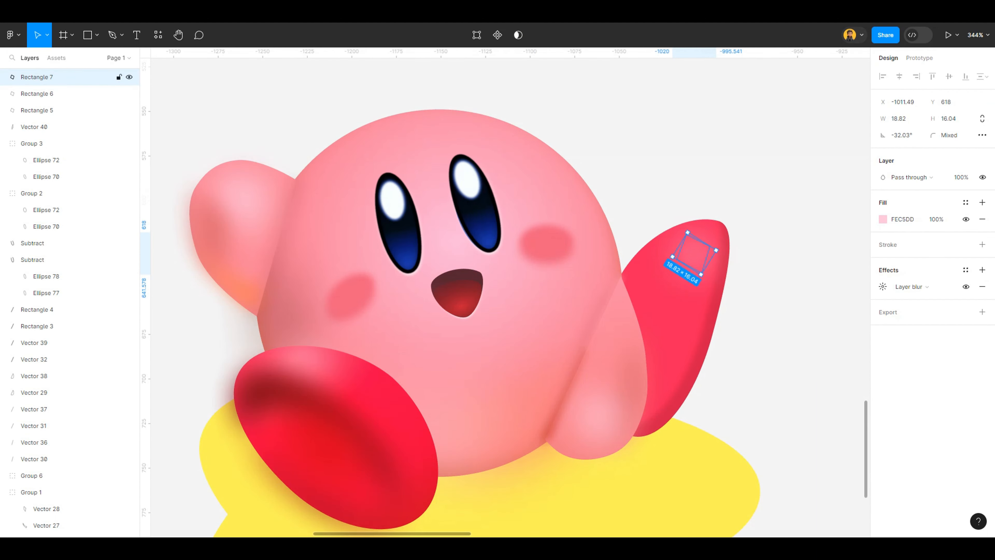
{"action": "left_click_drag", "start_coordinate": [709, 302], "coordinate": [700, 252]}
{"action": "left_click", "coordinate": [834, 142]}
{"action": "scroll", "coordinate": [834, 142], "scroll_direction": "down", "scroll_amount": 2}
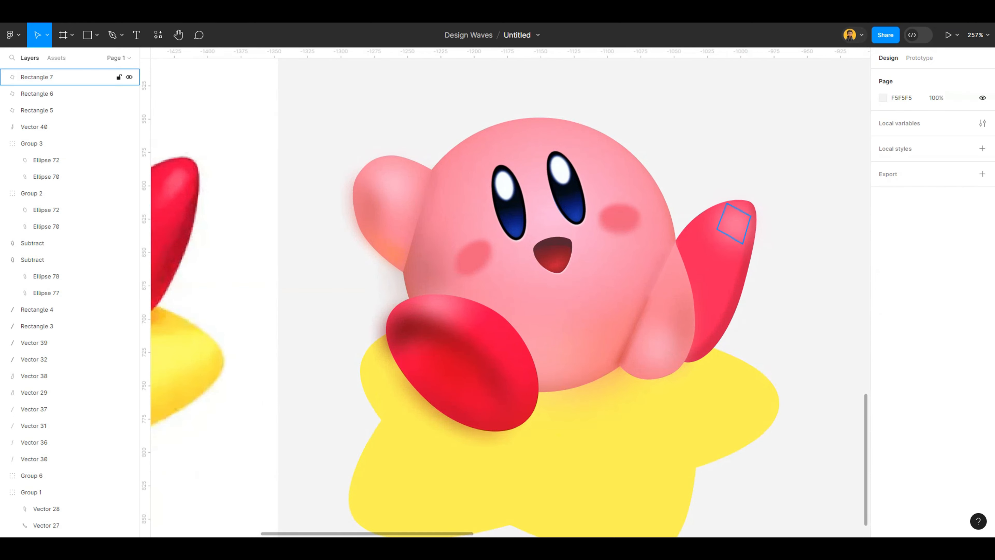
Enlarge the raised foot's highlight to 21.33 × 18.18 and position it at X -1009.36, Y 616
{"action": "double_click", "coordinate": [733, 224]}
{"action": "key", "text": "Escape"}
{"action": "key", "text": "Escape"}
{"action": "left_click_drag", "start_coordinate": [733, 223], "coordinate": [729, 225]}
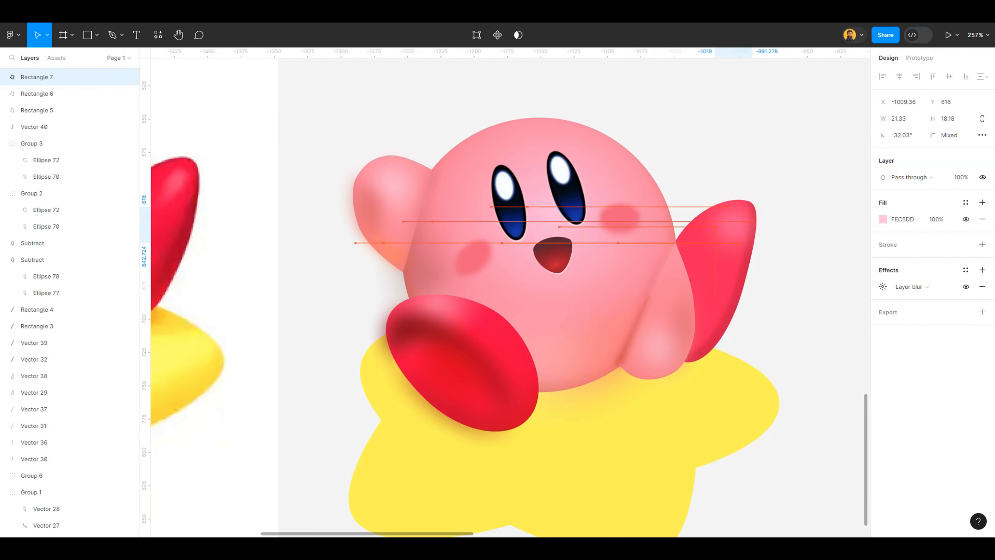
{"action": "key", "text": "Escape"}
{"action": "left_click", "coordinate": [731, 223]}
{"action": "key", "text": "Escape"}
Reshape the raised foot's highlight to 21.33 × 17.21 and shift it to X -1010.87, Y 616
{"action": "scroll", "coordinate": [764, 184], "scroll_direction": "down", "scroll_amount": 3}
{"action": "scroll", "coordinate": [764, 195], "scroll_direction": "up", "scroll_amount": 5}
{"action": "double_click", "coordinate": [721, 221]}
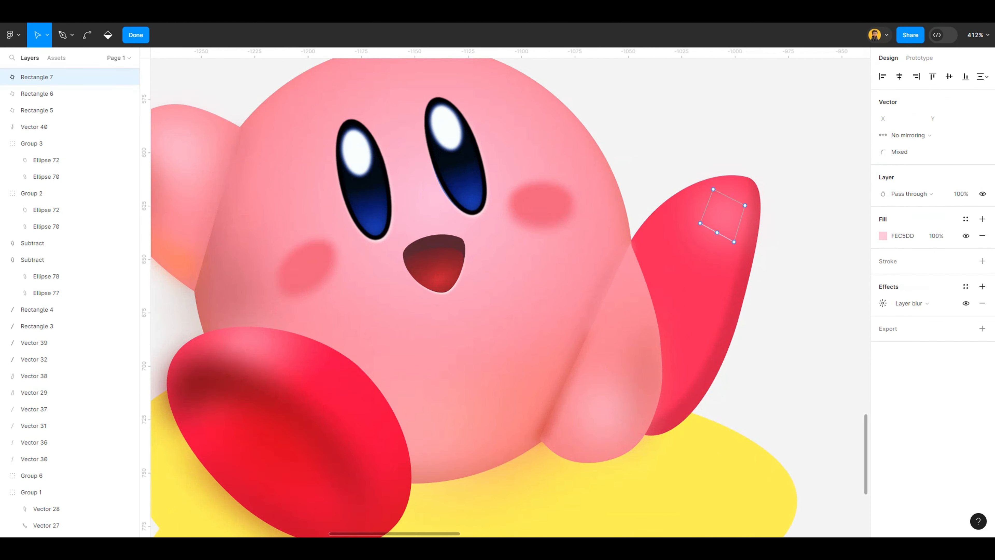
{"action": "key", "text": "Escape"}
{"action": "key", "text": "Escape"}
{"action": "mouse_move", "coordinate": [724, 218]}
{"action": "left_mouse_down"}
{"action": "mouse_move", "coordinate": [703, 148]}
{"action": "mouse_move", "coordinate": [636, 262]}
{"action": "mouse_move", "coordinate": [722, 217]}
{"action": "left_mouse_up"}
Set the layer blur of the raised foot's highlight to 16
{"action": "left_click", "coordinate": [882, 287]}
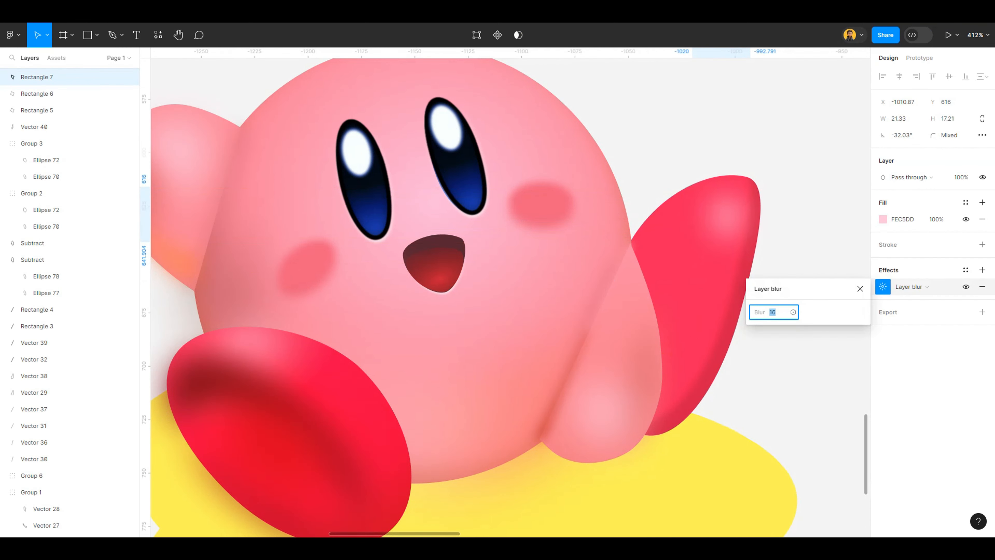
{"action": "left_click", "coordinate": [792, 154]}
{"action": "scroll", "coordinate": [792, 155], "scroll_direction": "down", "scroll_amount": 3}
{"action": "left_click", "coordinate": [759, 182]}
{"action": "left_click", "coordinate": [882, 287]}
{"action": "left_click", "coordinate": [792, 154]}
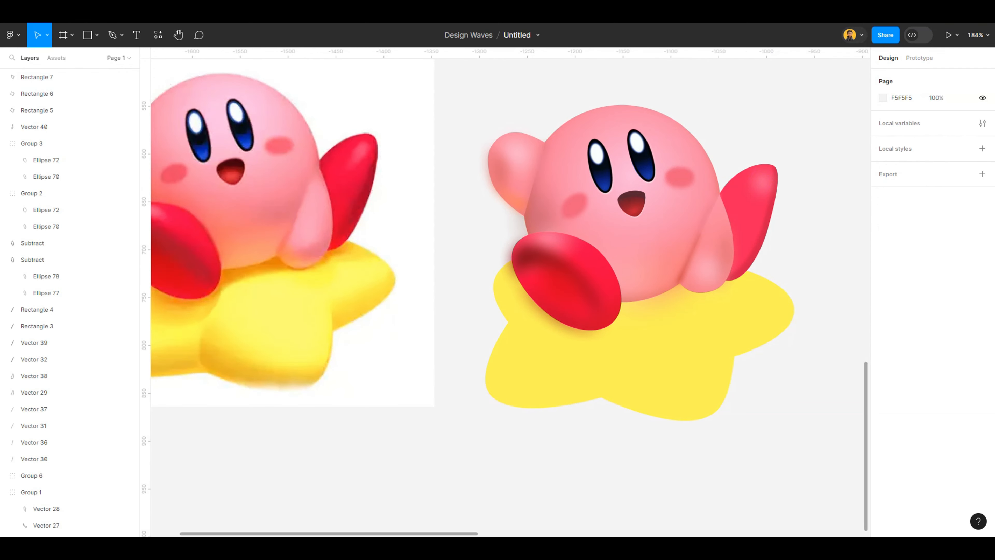
Draw a narrow four-point pen shape along the raised foot's outer edge and sample dark red A50516 for its stroke
{"action": "scroll", "coordinate": [780, 266], "scroll_direction": "up", "scroll_amount": 3}
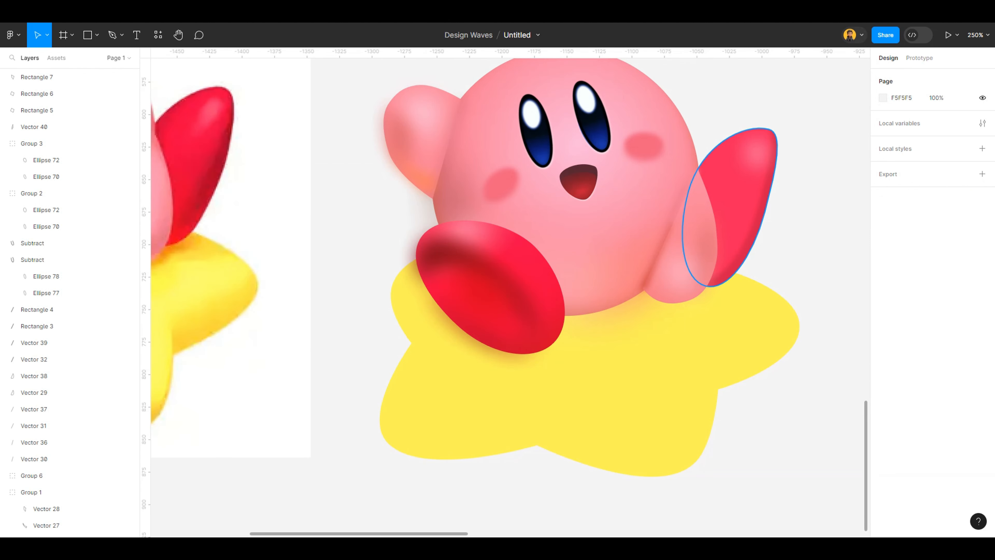
{"action": "double_click", "coordinate": [767, 163]}
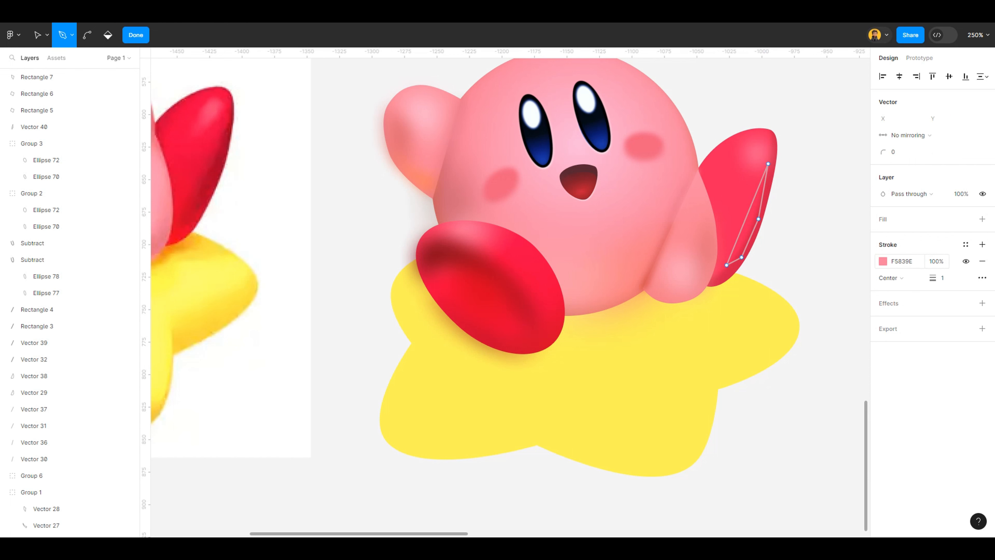
{"action": "scroll", "coordinate": [845, 292], "scroll_direction": "down", "scroll_amount": 3}
{"action": "left_click", "coordinate": [882, 261]}
{"action": "left_click", "coordinate": [760, 414]}
{"action": "left_click", "coordinate": [560, 307]}
{"action": "left_click", "coordinate": [859, 237]}
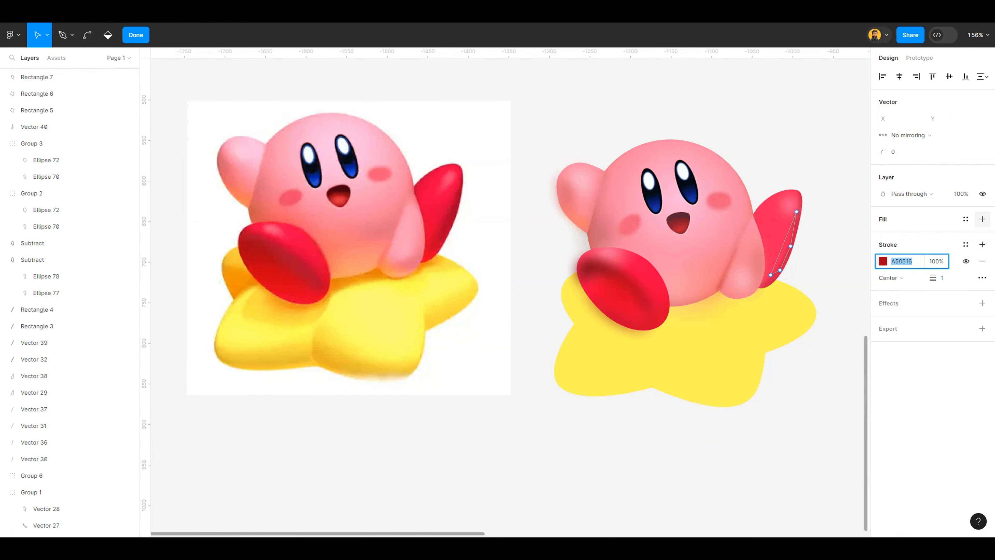
Fill the narrow shadow shape with A50516 and remove its stroke
{"action": "left_click", "coordinate": [982, 219]}
{"action": "left_click", "coordinate": [901, 236]}
{"action": "type", "text": "A50516"}
{"action": "left_click", "coordinate": [982, 278]}
{"action": "scroll", "coordinate": [807, 271], "scroll_direction": "up", "scroll_amount": 3}
Apply a layer blur of 9 to the dark red shadow shape on the raised foot
{"action": "left_click", "coordinate": [982, 286]}
{"action": "left_click", "coordinate": [923, 303]}
{"action": "left_click", "coordinate": [924, 321]}
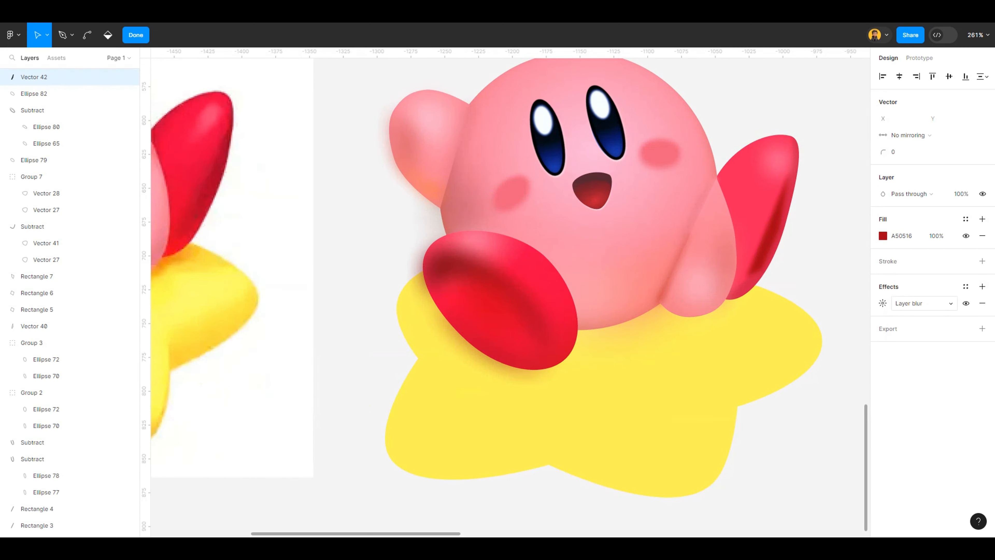
{"action": "left_click", "coordinate": [883, 303]}
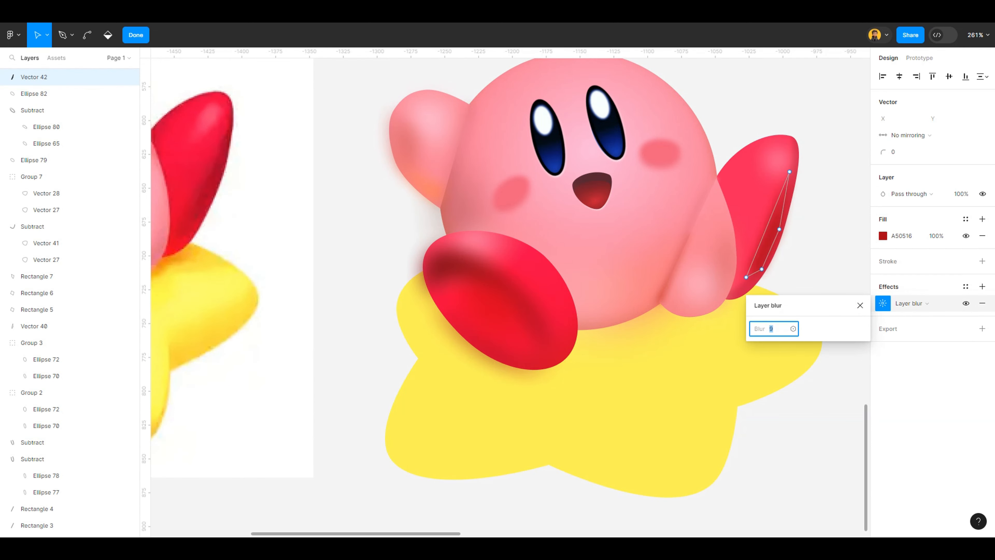
{"action": "key", "text": "Escape"}
{"action": "scroll", "coordinate": [783, 102], "scroll_direction": "down", "scroll_amount": 4}
{"action": "key", "text": "Escape"}
{"action": "scroll", "coordinate": [807, 113], "scroll_direction": "up", "scroll_amount": 2}
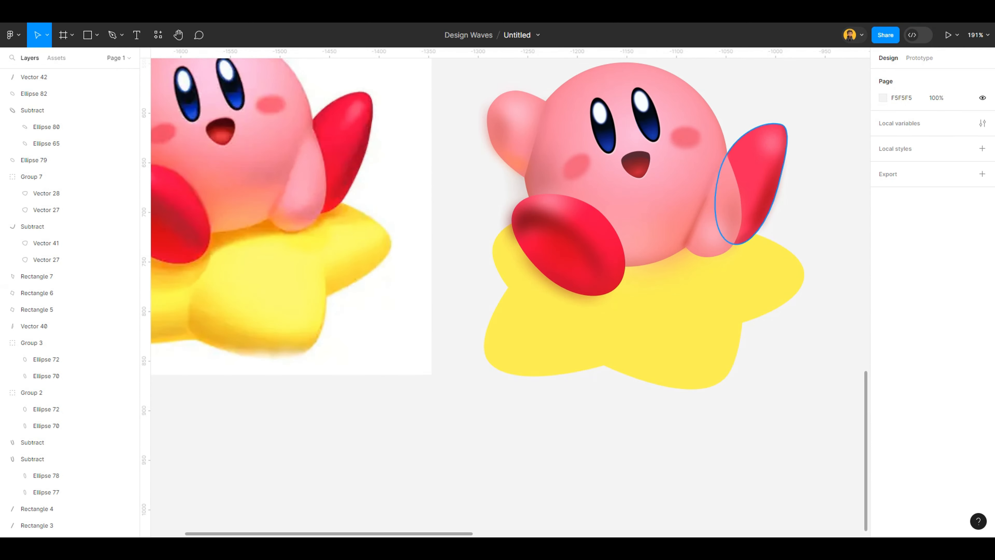
Change the raised foot's fill to a radial gradient starting near the foot's tip
{"action": "left_click", "coordinate": [609, 283]}
{"action": "left_click", "coordinate": [760, 168]}
{"action": "left_click", "coordinate": [883, 219]}
{"action": "left_click", "coordinate": [771, 242]}
{"action": "left_click", "coordinate": [764, 224]}
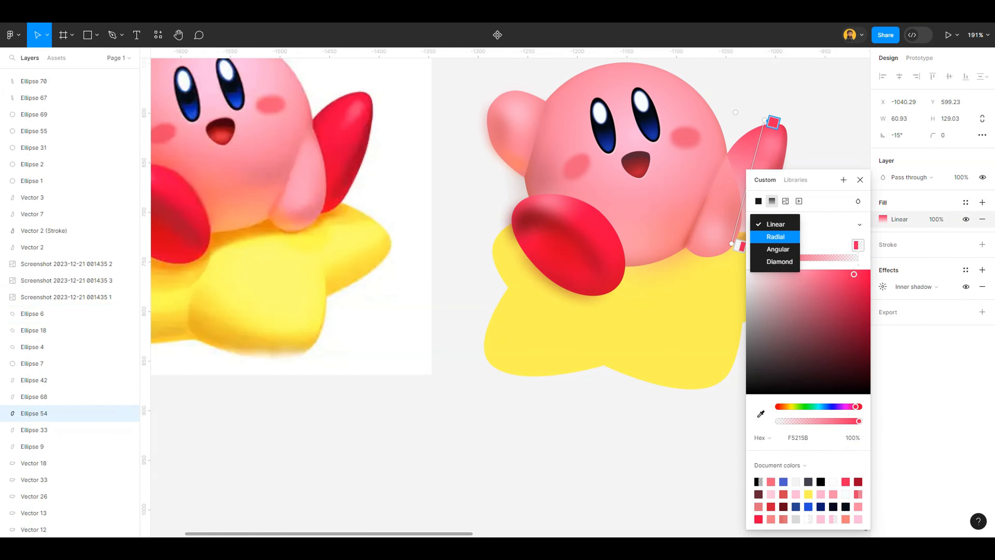
{"action": "left_click", "coordinate": [766, 237]}
{"action": "scroll", "coordinate": [646, 132], "scroll_direction": "down", "scroll_amount": 1}
{"action": "scroll", "coordinate": [627, 212], "scroll_direction": "right", "scroll_amount": 3}
{"action": "scroll", "coordinate": [626, 212], "scroll_direction": "up", "scroll_amount": 2}
{"action": "left_click_drag", "start_coordinate": [611, 214], "coordinate": [646, 165]}
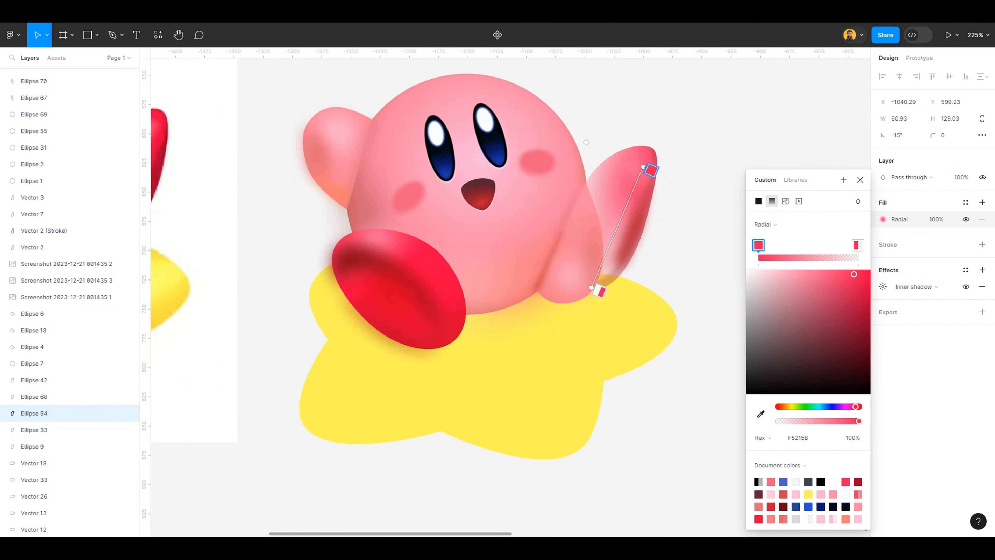
Recolor the gradient's first stop from the reference foot and add a second stop with a sampled red
{"action": "scroll", "coordinate": [714, 209], "scroll_direction": "down", "scroll_amount": 3}
{"action": "left_click", "coordinate": [761, 413]}
{"action": "left_click", "coordinate": [401, 171]}
{"action": "left_click_drag", "start_coordinate": [772, 257], "coordinate": [788, 251]}
{"action": "left_click", "coordinate": [760, 414]}
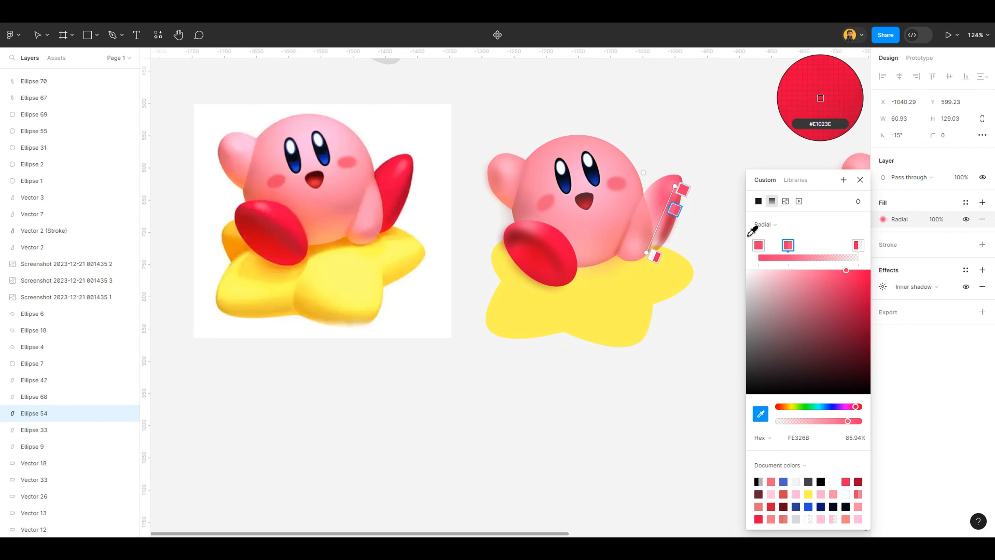
{"action": "left_click", "coordinate": [820, 98]}
Add a third stop to the foot's radial gradient and recolor it and the end stop with sampled reds
{"action": "left_click", "coordinate": [823, 257]}
{"action": "left_click", "coordinate": [760, 413]}
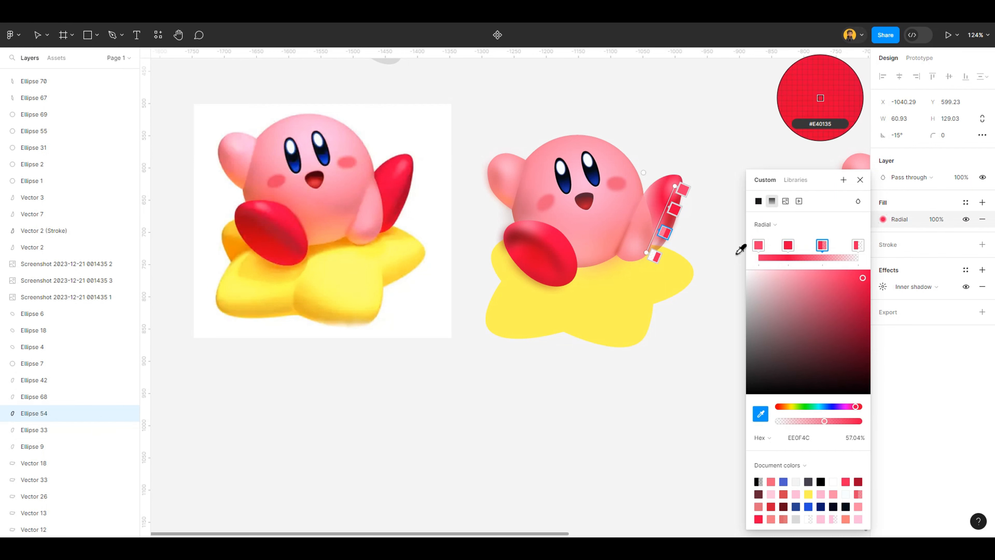
{"action": "left_click", "coordinate": [737, 255]}
{"action": "left_click", "coordinate": [858, 245]}
{"action": "left_click", "coordinate": [760, 414]}
{"action": "left_click", "coordinate": [743, 277]}
{"action": "key", "text": "Escape"}
{"action": "key", "text": "Escape"}
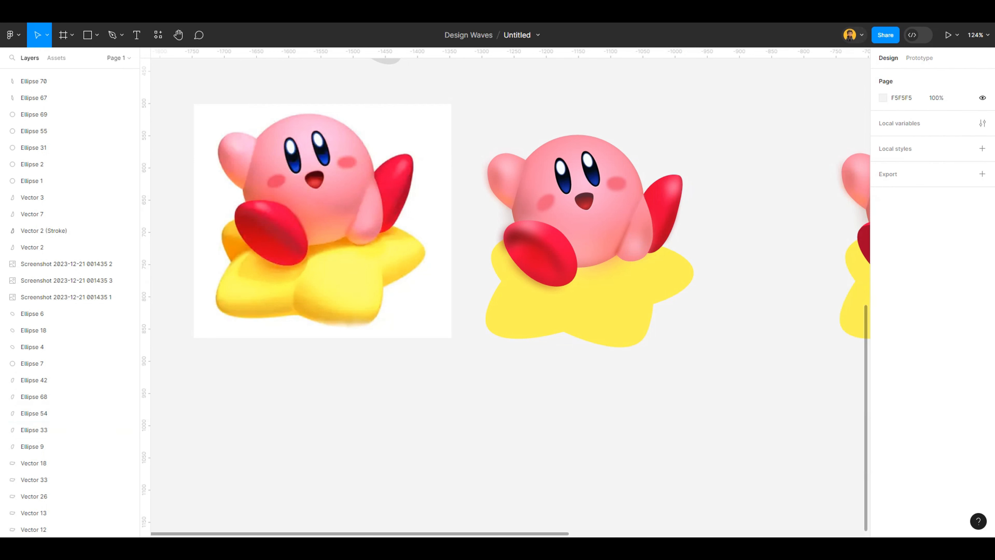
Add a second effect to the raised foot and make it an inner shadow
{"action": "scroll", "coordinate": [825, 307], "scroll_direction": "up", "scroll_amount": 5}
{"action": "left_click", "coordinate": [666, 220]}
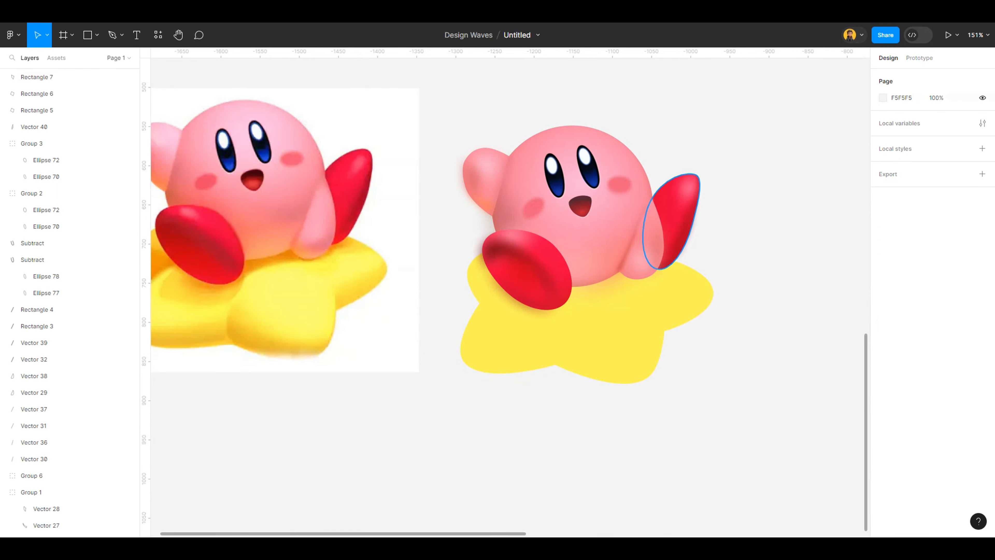
{"action": "scroll", "coordinate": [725, 202], "scroll_direction": "up", "scroll_amount": 2}
{"action": "left_click", "coordinate": [671, 219]}
{"action": "left_click", "coordinate": [982, 270]}
{"action": "left_click", "coordinate": [882, 303]}
{"action": "double_click", "coordinate": [767, 345]}
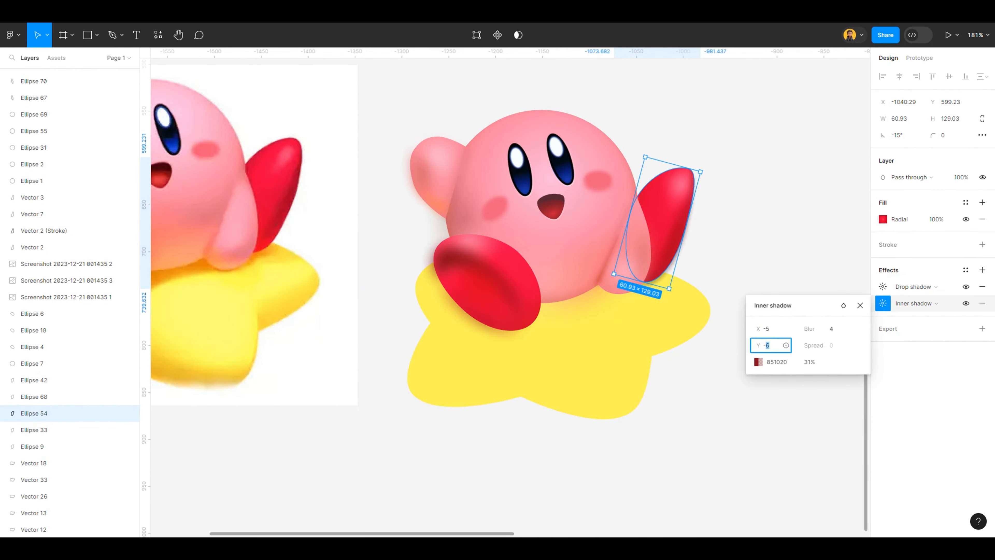
{"action": "left_click", "coordinate": [882, 286]}
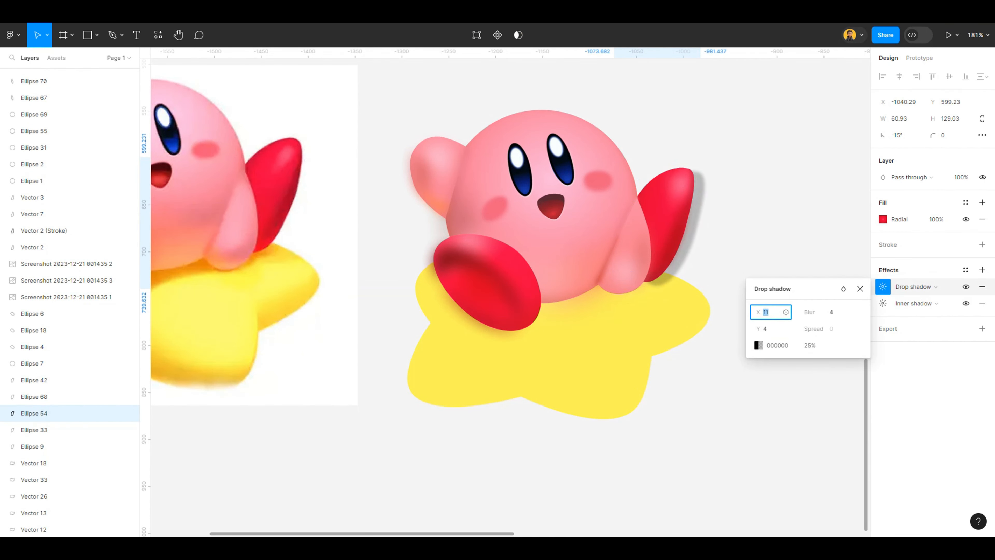
{"action": "left_click", "coordinate": [915, 287]}
{"action": "left_click", "coordinate": [924, 274]}
Set the raised foot's new inner shadow to X 6 and a blur of 10
{"action": "left_click", "coordinate": [882, 287]}
{"action": "key", "text": "Down"}
{"action": "key", "text": "Down"}
{"action": "key", "text": "Down"}
{"action": "key", "text": "Down"}
{"action": "key", "text": "Down"}
{"action": "left_click", "coordinate": [831, 312]}
{"action": "key", "text": "Up"}
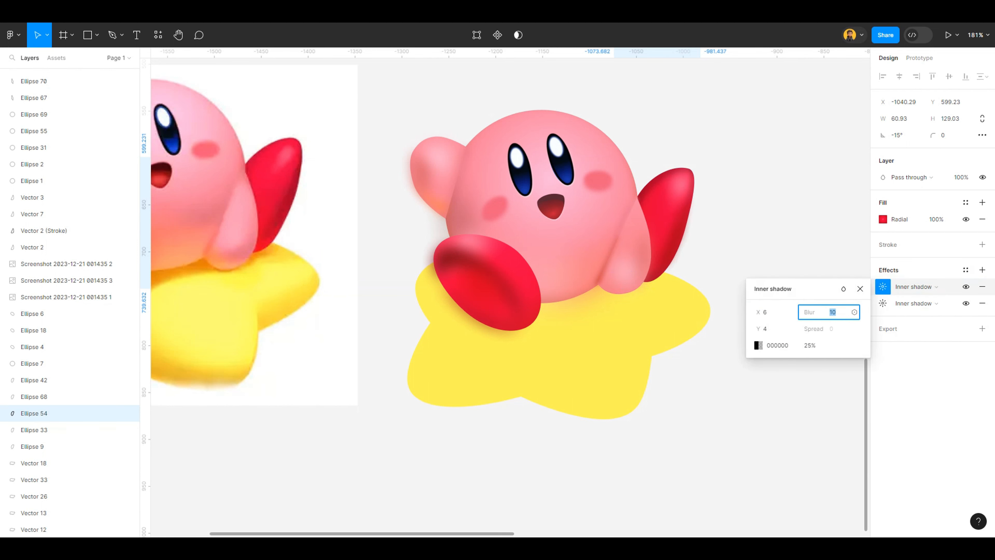
{"action": "left_click", "coordinate": [802, 231]}
{"action": "scroll", "coordinate": [801, 231], "scroll_direction": "down", "scroll_amount": 5}
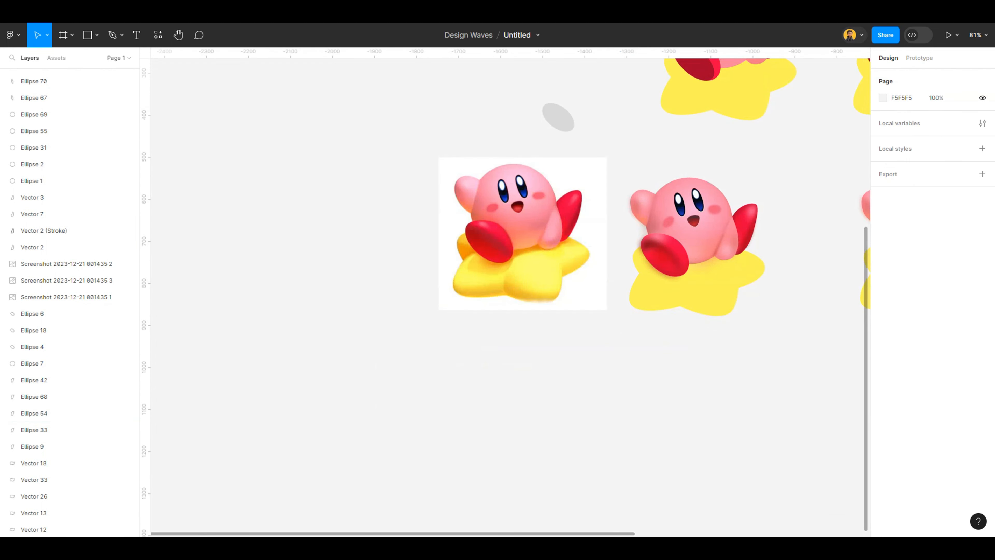
Scale the blurred pink highlight on the front foot to 12.99 × 11.08
{"action": "scroll", "coordinate": [801, 231], "scroll_direction": "up", "scroll_amount": 3}
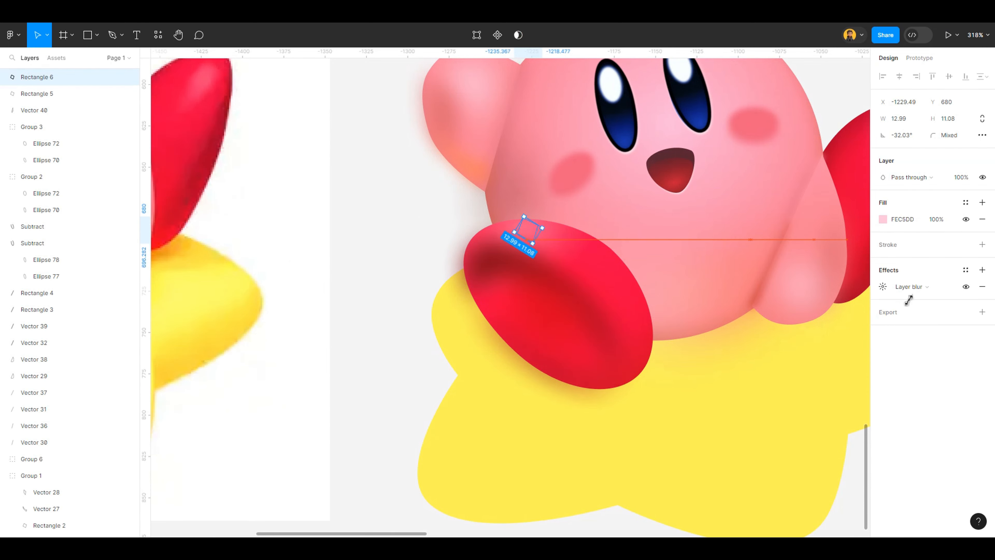
{"action": "scroll", "coordinate": [842, 256], "scroll_direction": "down", "scroll_amount": 4}
{"action": "left_click", "coordinate": [842, 256]}
{"action": "scroll", "coordinate": [842, 255], "scroll_direction": "down", "scroll_amount": 2}
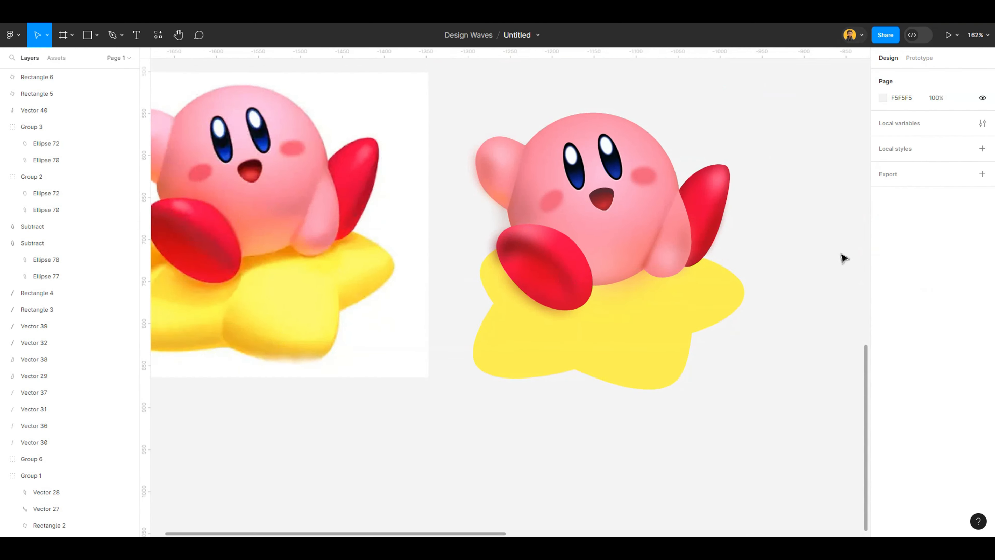
Examine the shading of both red feet against the reference image
{"action": "left_click", "coordinate": [513, 247]}
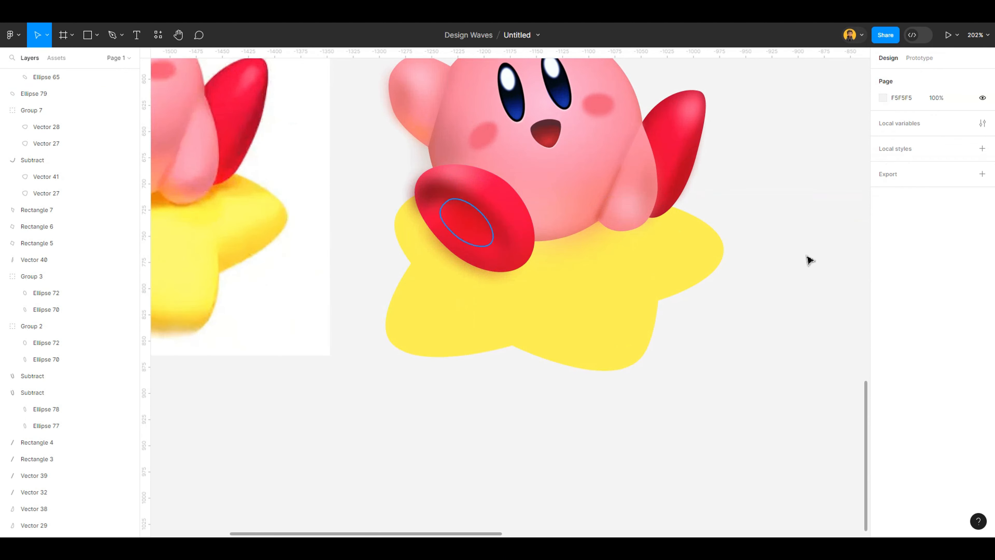
{"action": "key", "text": "ctrl+alt+s"}
{"action": "scroll", "coordinate": [505, 251], "scroll_direction": "down", "scroll_amount": 4}
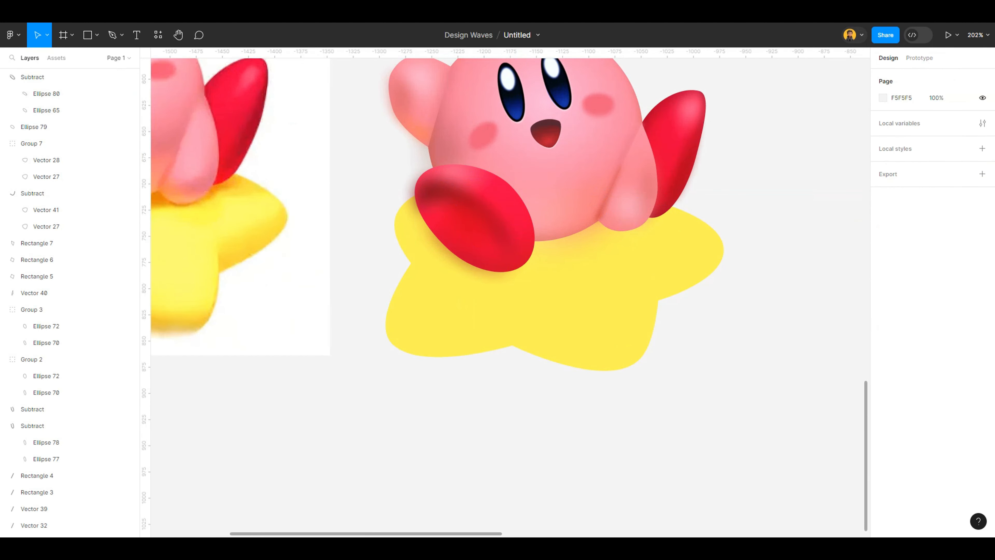
{"action": "scroll", "coordinate": [505, 251], "scroll_direction": "up", "scroll_amount": 3}
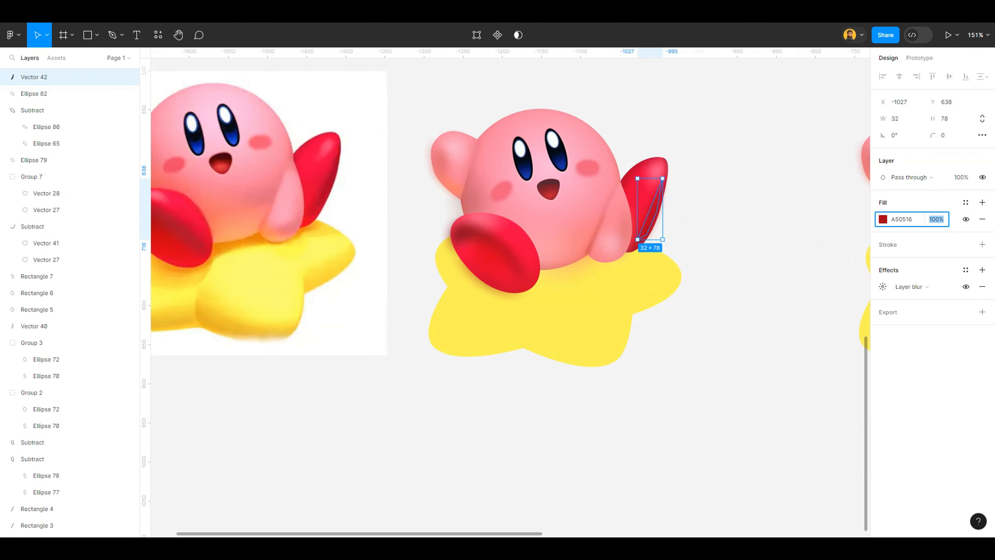
{"action": "key", "text": "Escape"}
{"action": "key", "text": "Escape"}
{"action": "scroll", "coordinate": [756, 128], "scroll_direction": "down", "scroll_amount": 4}
{"action": "scroll", "coordinate": [737, 130], "scroll_direction": "up", "scroll_amount": 6}
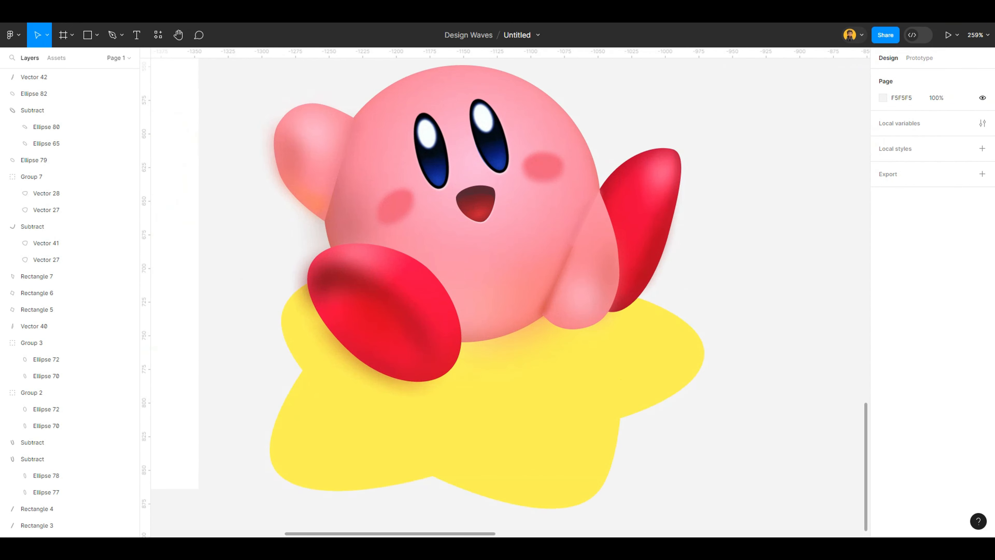
{"action": "scroll", "coordinate": [645, 217], "scroll_direction": "down", "scroll_amount": 6}
{"action": "scroll", "coordinate": [635, 262], "scroll_direction": "up", "scroll_amount": 3}
{"action": "left_click", "coordinate": [635, 261]}
{"action": "key", "text": "Escape"}
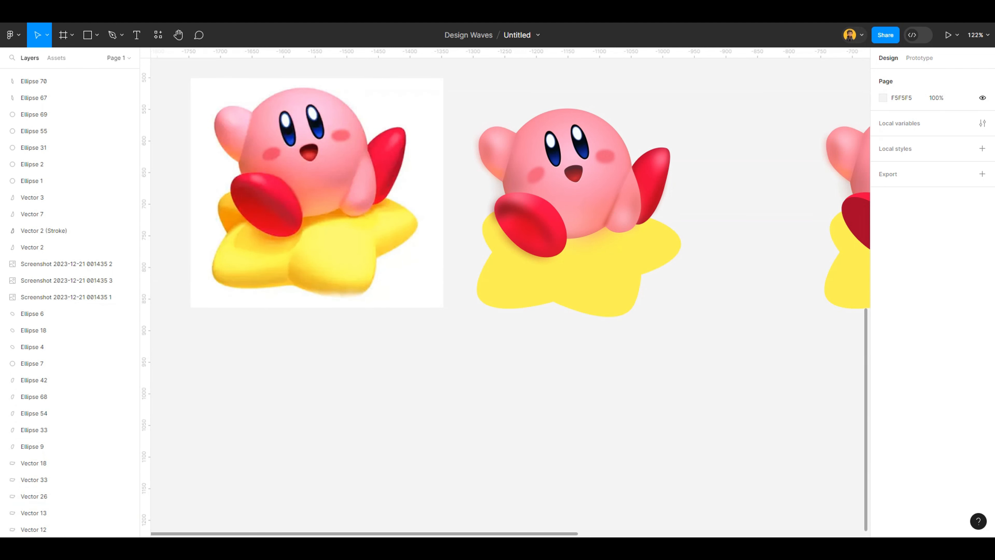
Trace the darker shading along the front star point's lower edge in the reference image with a closed pen path
{"action": "scroll", "coordinate": [338, 279], "scroll_direction": "up", "scroll_amount": 3}
{"action": "key", "text": "p"}
{"action": "left_click", "coordinate": [277, 243]}
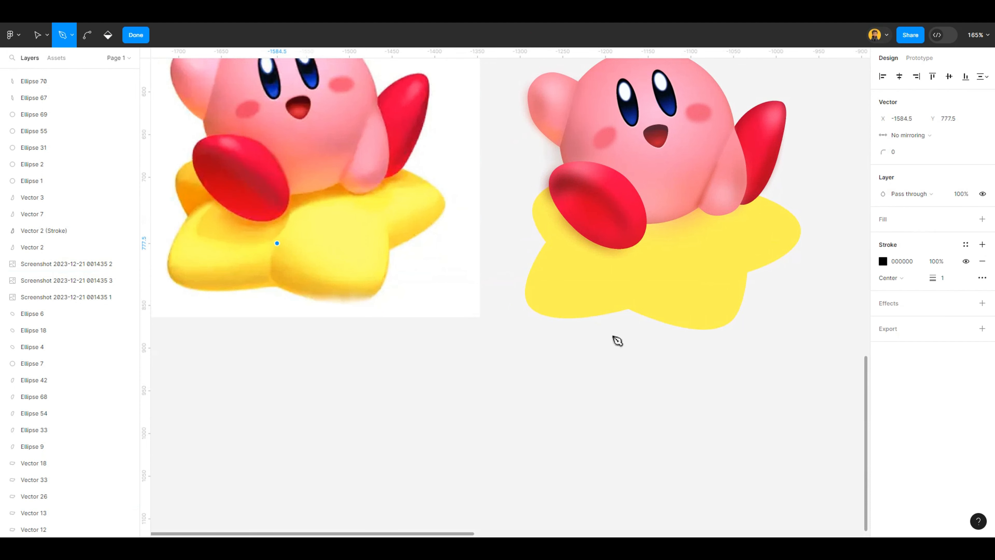
{"action": "left_click", "coordinate": [382, 277]}
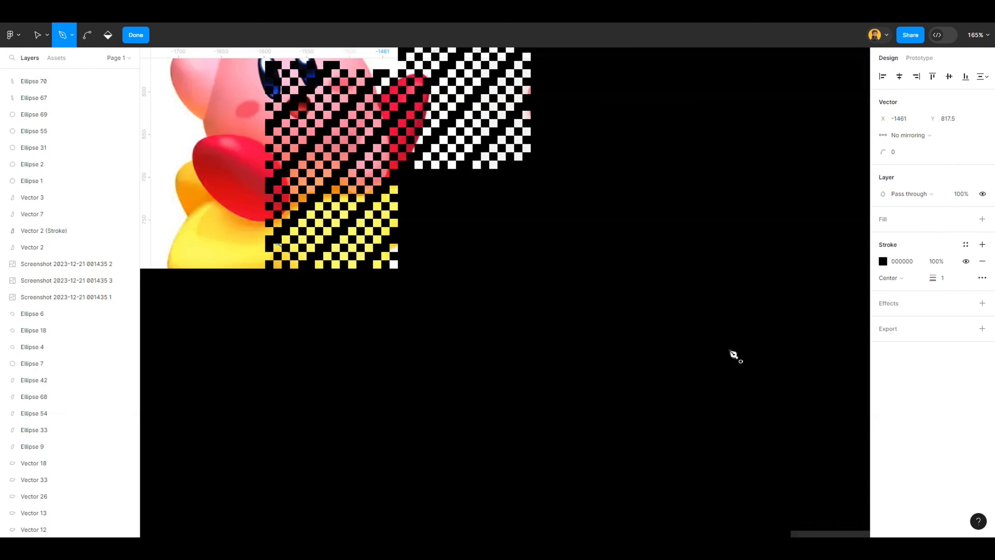
{"action": "left_click", "coordinate": [372, 299]}
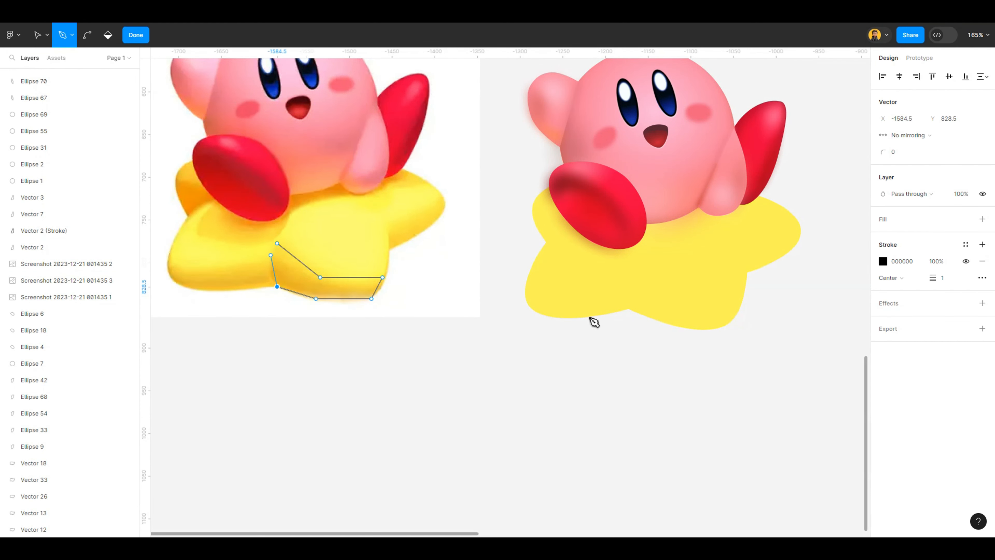
{"action": "left_click", "coordinate": [277, 243], "text": "ctrl"}
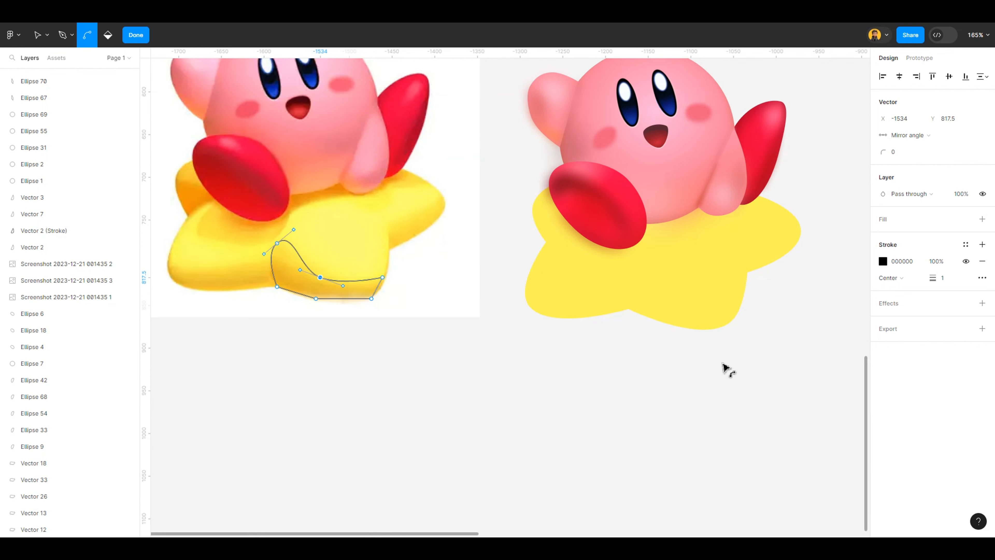
Adjust the traced path's curve handles so its upper, left and lower edges follow the reference shading
{"action": "scroll", "coordinate": [600, 365], "scroll_direction": "up", "scroll_amount": 3}
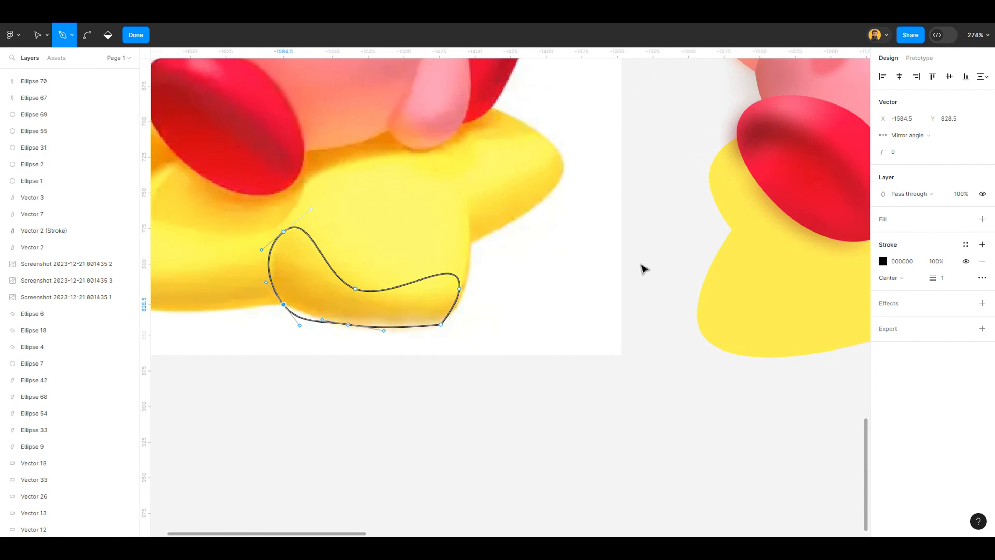
{"action": "key", "text": "Escape"}
{"action": "left_click_drag", "start_coordinate": [311, 209], "coordinate": [305, 234]}
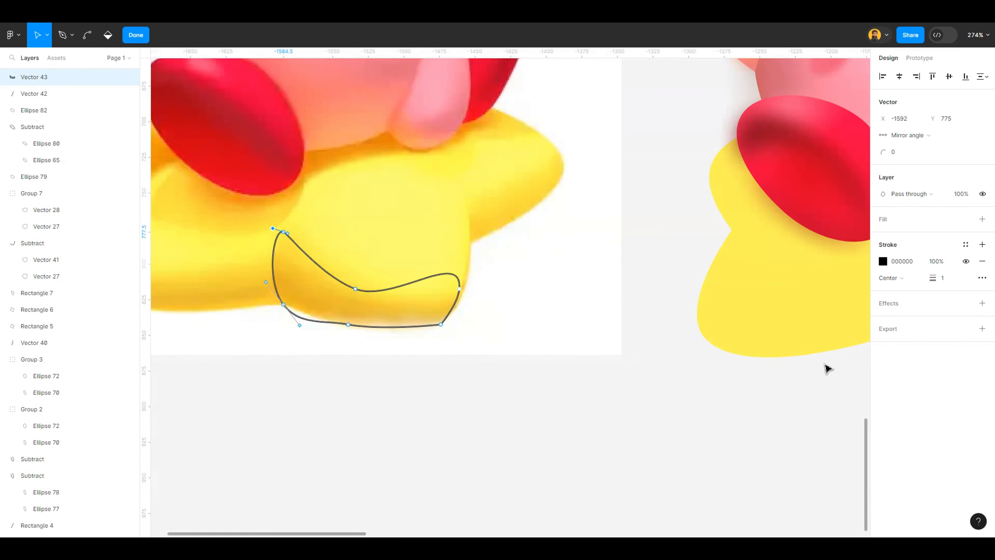
{"action": "key", "text": "ctrl+z"}
{"action": "key", "text": "ctrl+z"}
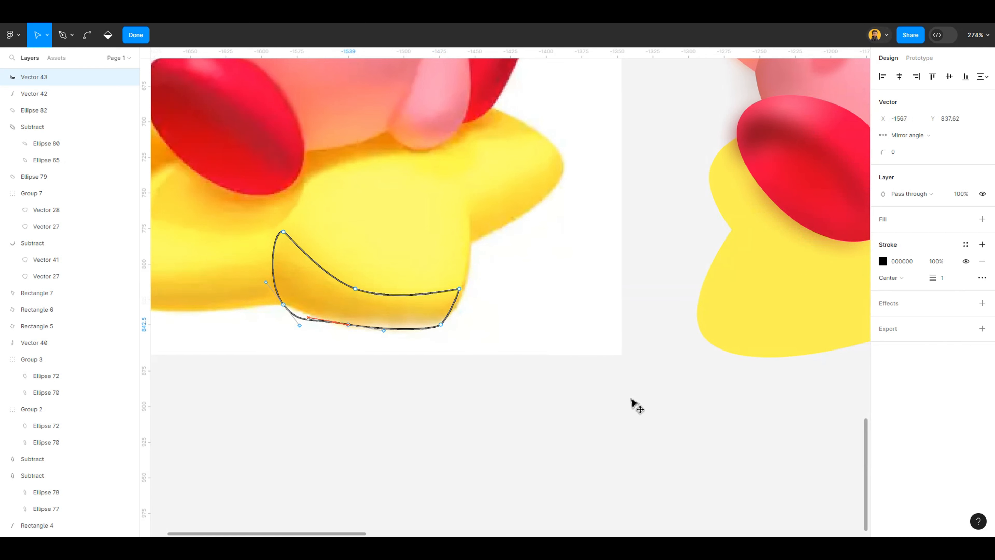
{"action": "key", "text": "Return"}
{"action": "key", "text": "Return"}
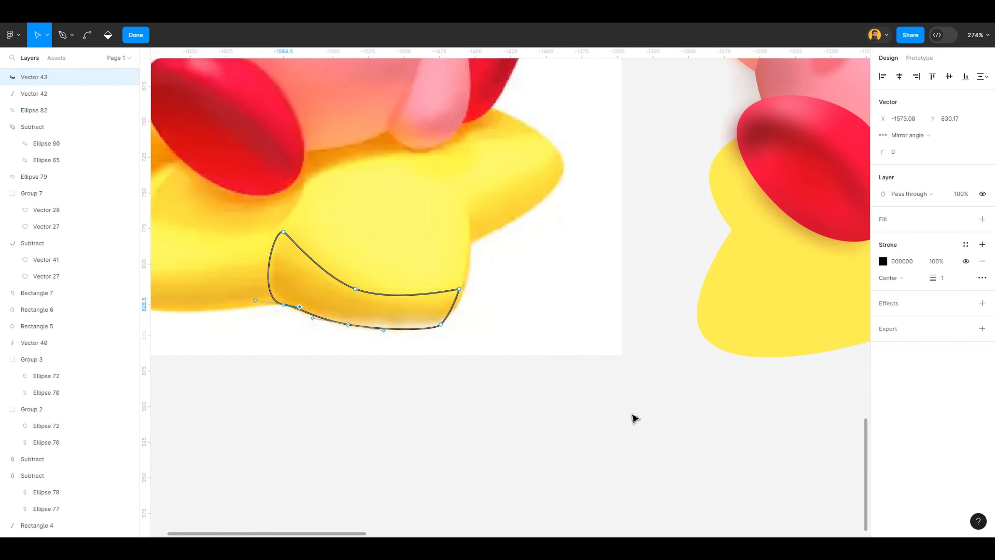
{"action": "key", "text": "ctrl+z"}
{"action": "scroll", "coordinate": [640, 413], "scroll_direction": "up", "scroll_amount": 3}
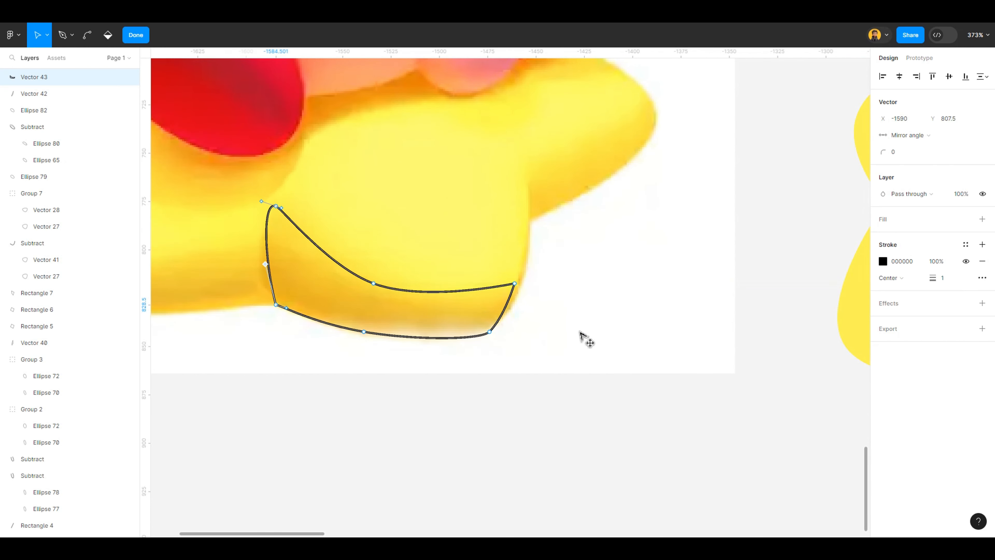
Move the traced shading outline onto the front point of the illustrated yellow star
{"action": "key", "text": "Escape"}
{"action": "key", "text": "Escape"}
{"action": "key", "text": "Escape"}
{"action": "scroll", "coordinate": [567, 335], "scroll_direction": "down", "scroll_amount": 6}
{"action": "left_click_drag", "start_coordinate": [368, 337], "coordinate": [671, 355]}
{"action": "scroll", "coordinate": [728, 382], "scroll_direction": "up", "scroll_amount": 5}
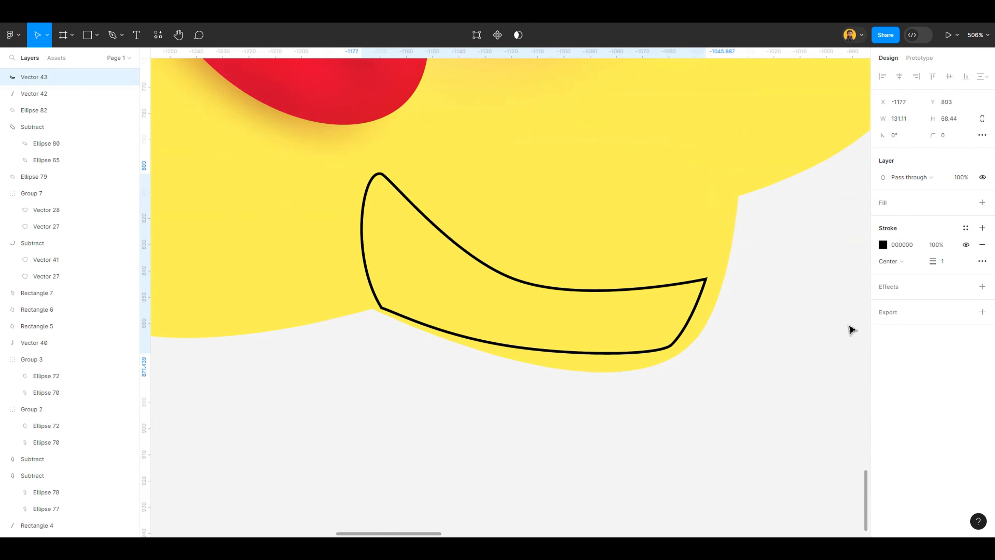
{"action": "scroll", "coordinate": [746, 401], "scroll_direction": "down", "scroll_amount": 4}
{"action": "left_click", "coordinate": [736, 401]}
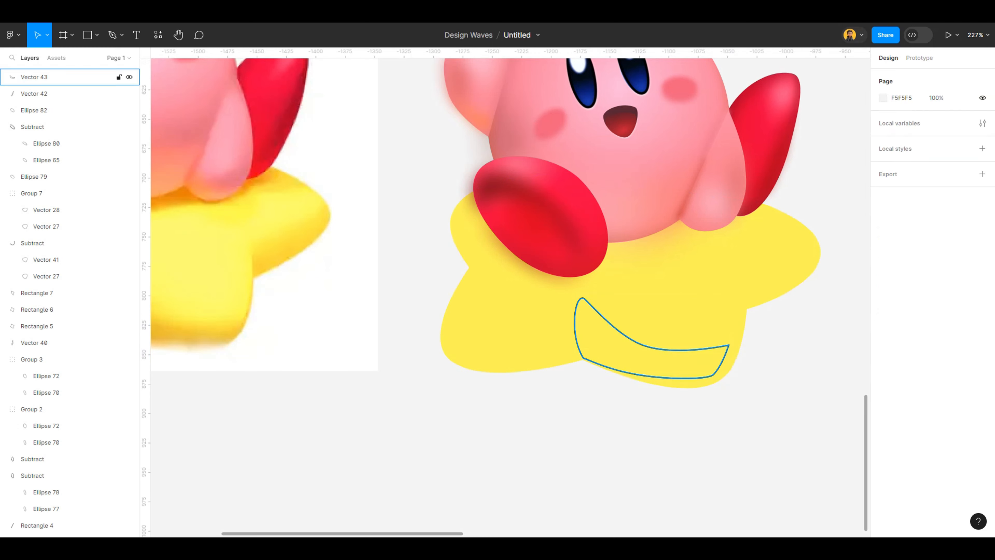
Lower the outline's two right corner points and bend its lower edge down toward the star's edge
{"action": "double_click", "coordinate": [714, 374]}
{"action": "scroll", "coordinate": [720, 402], "scroll_direction": "up", "scroll_amount": 2}
{"action": "left_click", "coordinate": [734, 311]}
{"action": "left_click", "coordinate": [709, 357], "text": "shift"}
{"action": "left_click_drag", "start_coordinate": [710, 358], "coordinate": [709, 371]}
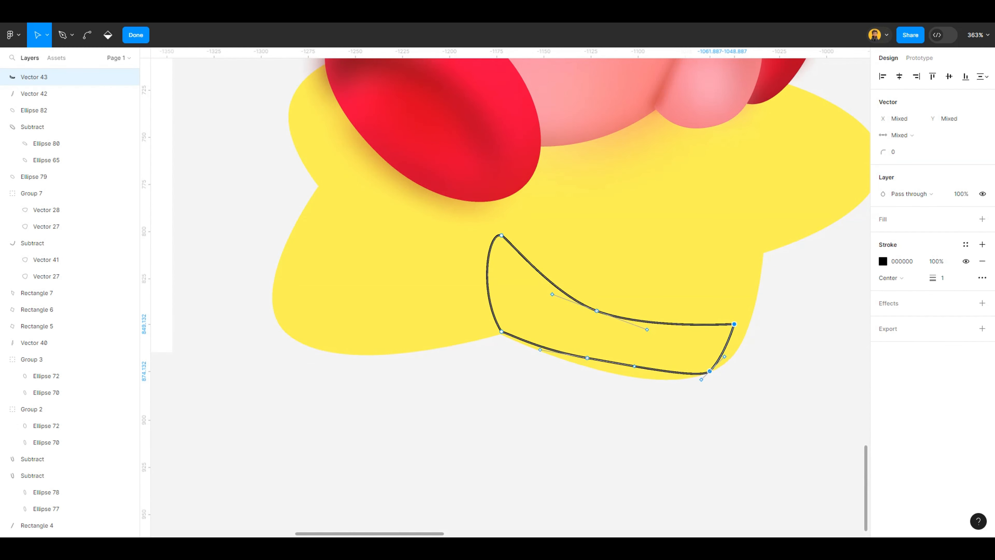
{"action": "left_click_drag", "start_coordinate": [634, 366], "coordinate": [637, 375]}
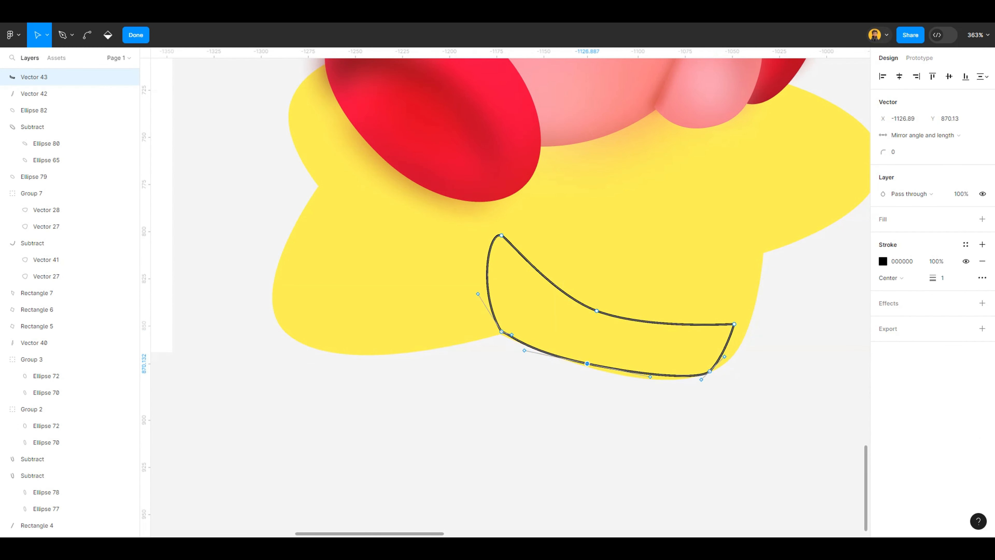
Refine the lower edge's points and handles so the outline follows the bottom of the star's front point
{"action": "scroll", "coordinate": [673, 377], "scroll_direction": "up", "scroll_amount": 3}
{"action": "left_click_drag", "start_coordinate": [725, 382], "coordinate": [639, 387]}
{"action": "left_click_drag", "start_coordinate": [515, 352], "coordinate": [515, 355]}
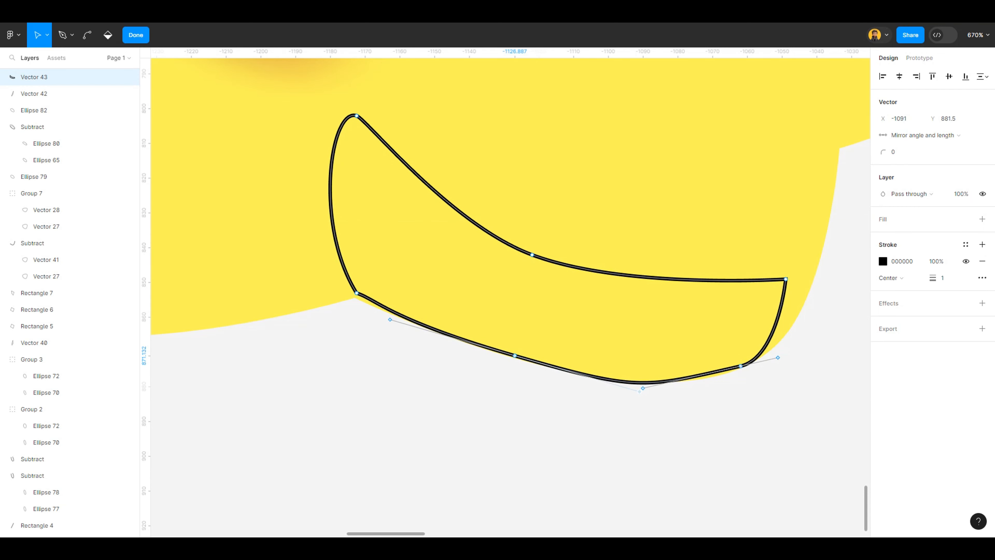
{"action": "left_click_drag", "start_coordinate": [639, 392], "coordinate": [590, 371]}
{"action": "key", "text": "Escape"}
{"action": "key", "text": "Escape"}
{"action": "scroll", "coordinate": [701, 446], "scroll_direction": "down", "scroll_amount": 5}
{"action": "scroll", "coordinate": [701, 445], "scroll_direction": "up", "scroll_amount": 1}
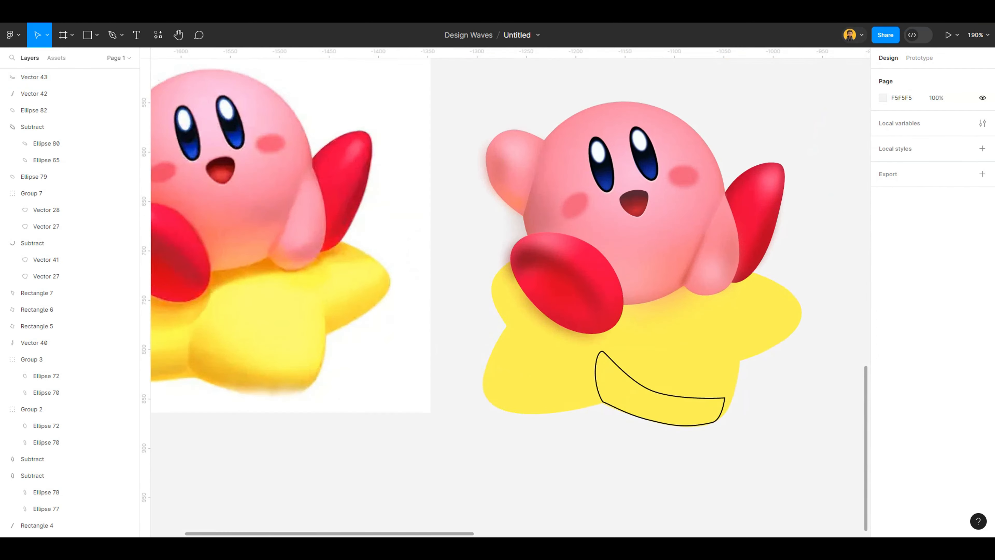
Remove the shading shape's stroke and give it a linear gradient fill
{"action": "scroll", "coordinate": [748, 452], "scroll_direction": "up", "scroll_amount": 1}
{"action": "left_click", "coordinate": [717, 408]}
{"action": "scroll", "coordinate": [845, 410], "scroll_direction": "down", "scroll_amount": 2}
{"action": "left_click", "coordinate": [882, 244]}
{"action": "left_click", "coordinate": [772, 258]}
{"action": "scroll", "coordinate": [705, 402], "scroll_direction": "up", "scroll_amount": 2}
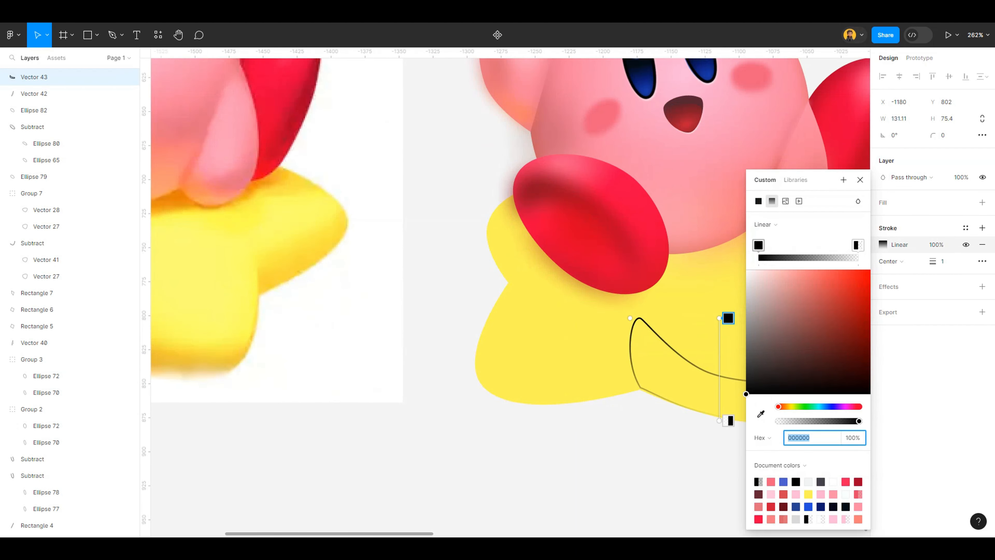
{"action": "left_click", "coordinate": [982, 202]}
{"action": "left_click", "coordinate": [982, 261]}
{"action": "left_click", "coordinate": [883, 219]}
{"action": "scroll", "coordinate": [676, 278], "scroll_direction": "down", "scroll_amount": 2}
{"action": "left_click", "coordinate": [772, 242]}
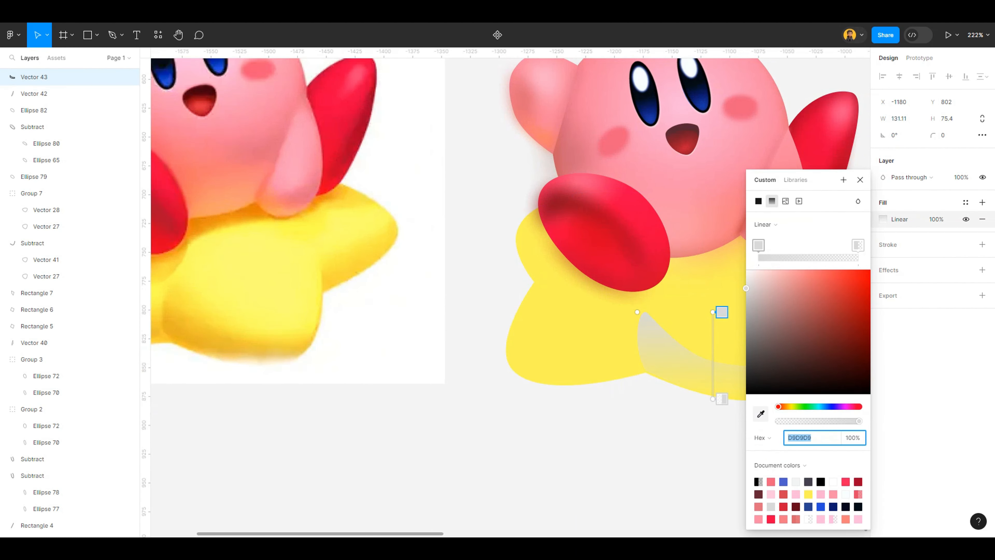
Sample the reference star for the gradient's stops, a light yellow start and an orange-yellow F1BF48 end
{"action": "left_click", "coordinate": [760, 414]}
{"action": "left_click", "coordinate": [325, 261]}
{"action": "left_click", "coordinate": [760, 414]}
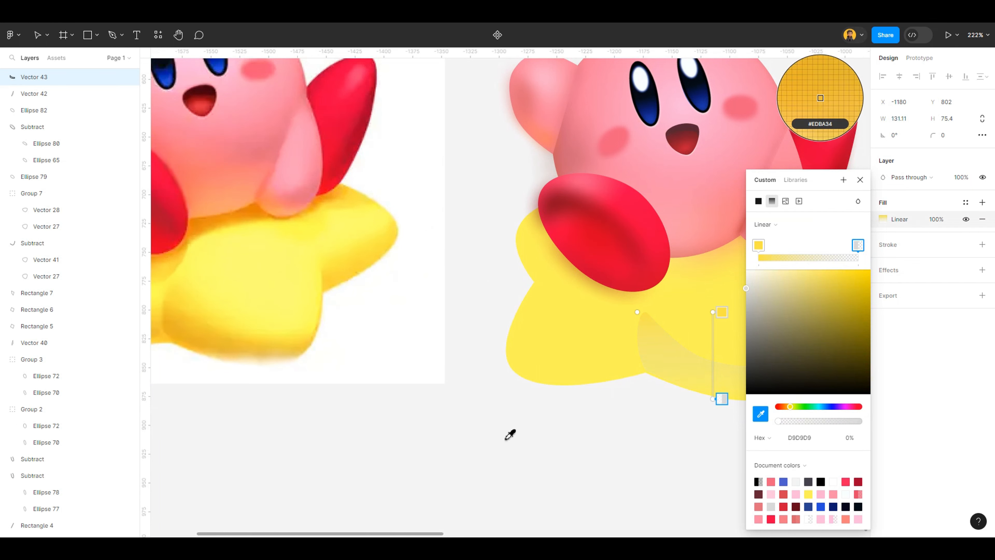
{"action": "left_click", "coordinate": [331, 288]}
{"action": "scroll", "coordinate": [390, 386], "scroll_direction": "down", "scroll_amount": 2}
{"action": "scroll", "coordinate": [431, 366], "scroll_direction": "up", "scroll_amount": 1}
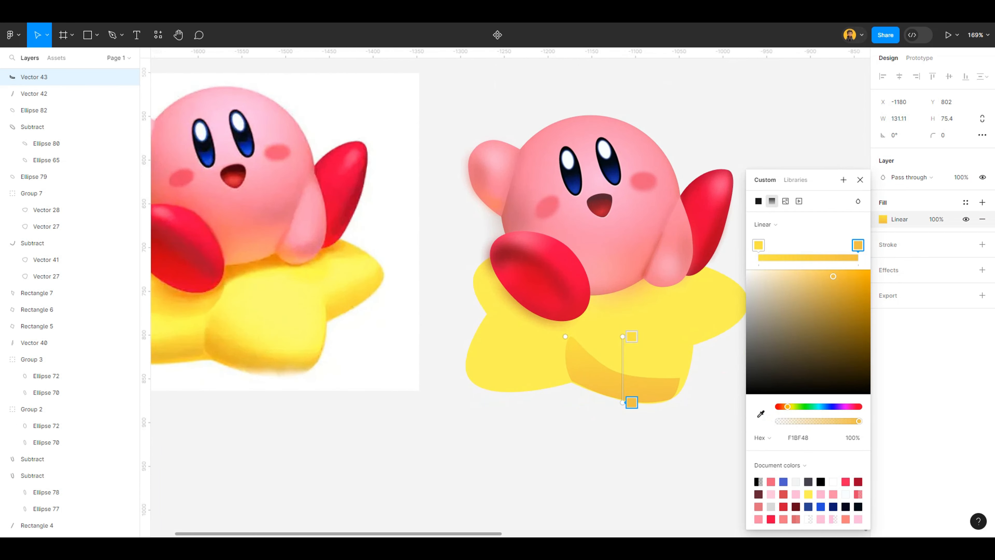
Add a layer blur of 12 to the gradient shading shape
{"action": "left_click", "coordinate": [982, 269]}
{"action": "left_click", "coordinate": [883, 286]}
{"action": "left_click", "coordinate": [911, 286]}
{"action": "left_click", "coordinate": [911, 299]}
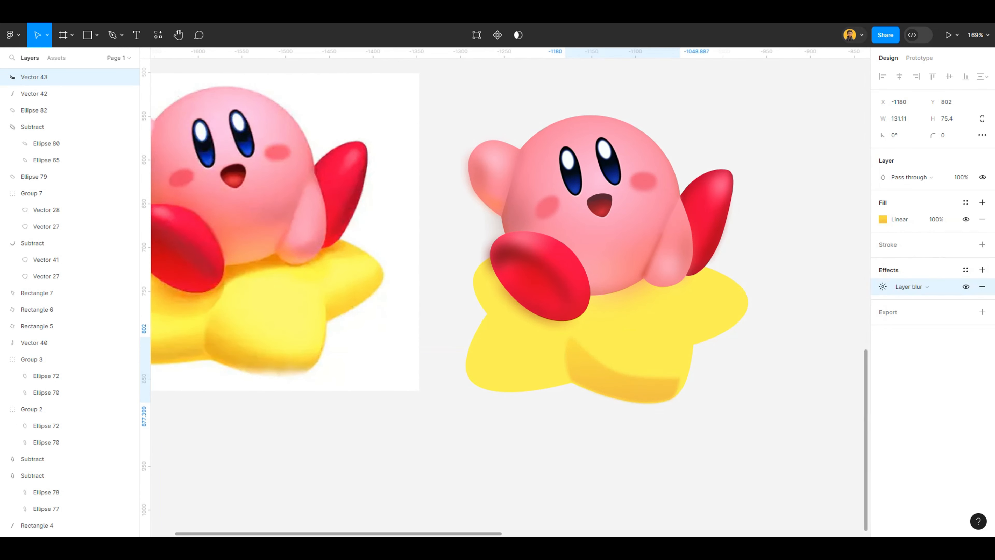
{"action": "left_click", "coordinate": [882, 287]}
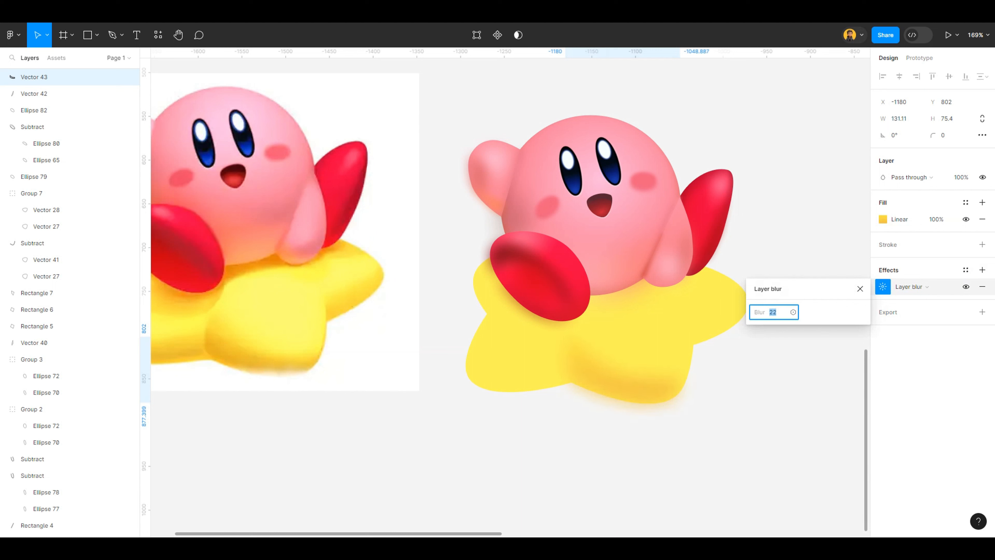
{"action": "type", "text": "13"}
{"action": "key", "text": "Return"}
{"action": "type", "text": "14"}
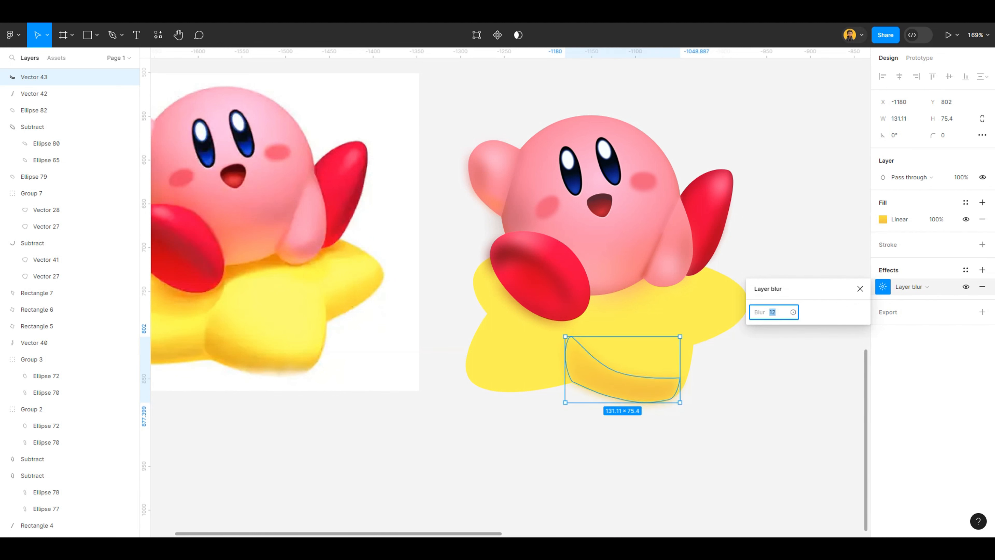
{"action": "key", "text": "Return"}
{"action": "key", "text": "Escape"}
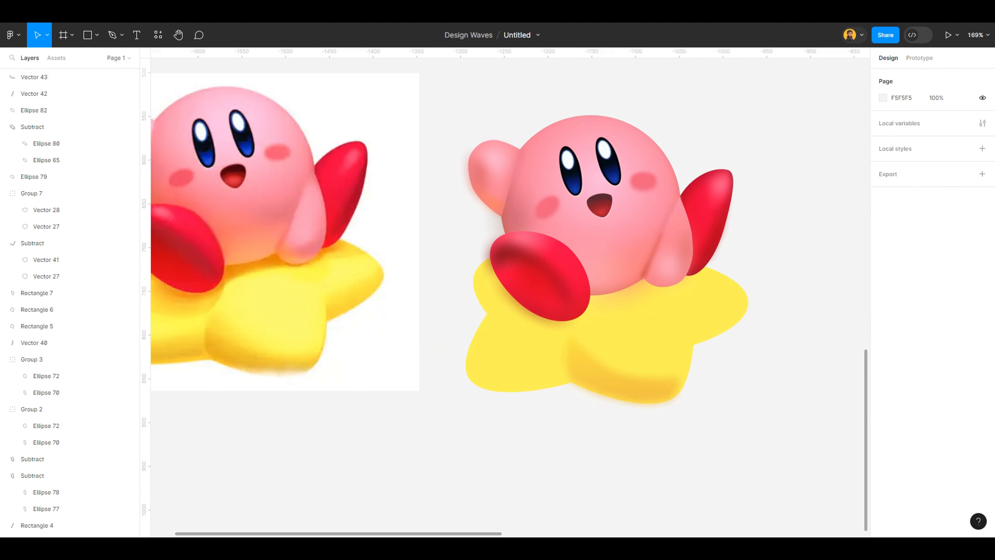
Change the large yellow star's solid fill to a radial gradient
{"action": "scroll", "coordinate": [509, 293], "scroll_direction": "up", "scroll_amount": 2}
{"action": "scroll", "coordinate": [680, 390], "scroll_direction": "up", "scroll_amount": 1}
{"action": "left_click", "coordinate": [743, 341]}
{"action": "scroll", "coordinate": [744, 341], "scroll_direction": "down", "scroll_amount": 3}
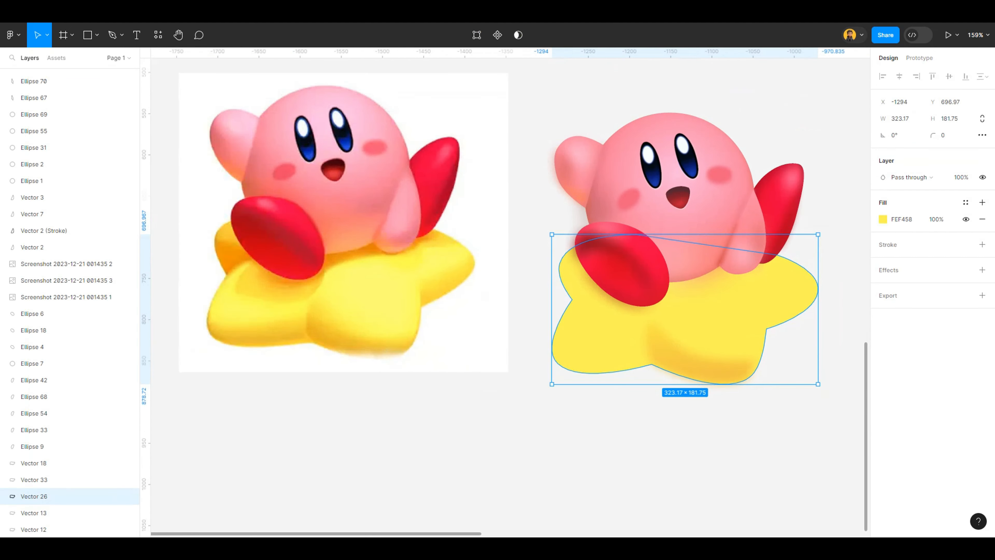
{"action": "left_click", "coordinate": [883, 219]}
{"action": "left_click", "coordinate": [772, 243]}
{"action": "left_click", "coordinate": [767, 224]}
{"action": "left_click", "coordinate": [775, 236]}
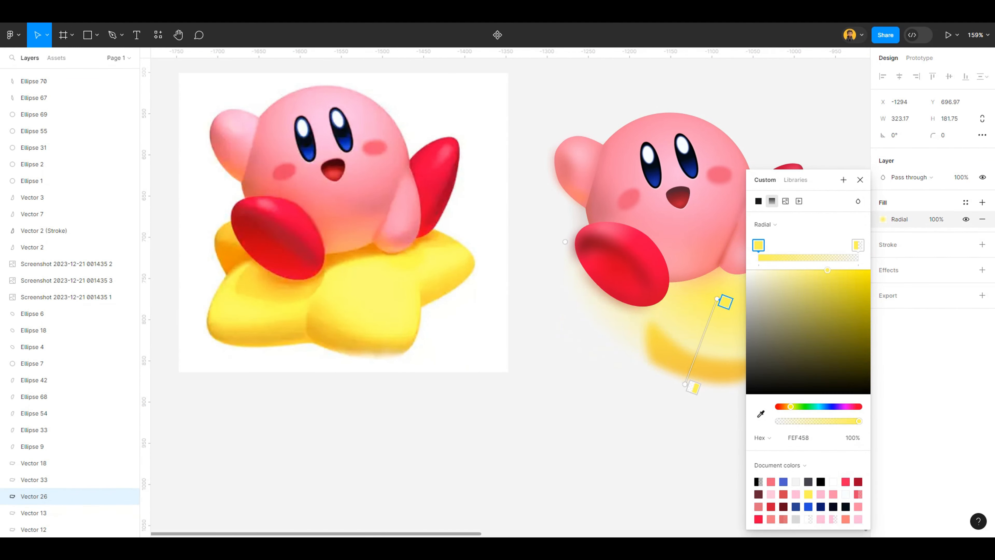
Set the star's radial gradient to sampled yellows, with FEFF77 at the middle stop and FFF759 at the opaque outer stop
{"action": "key", "text": "i"}
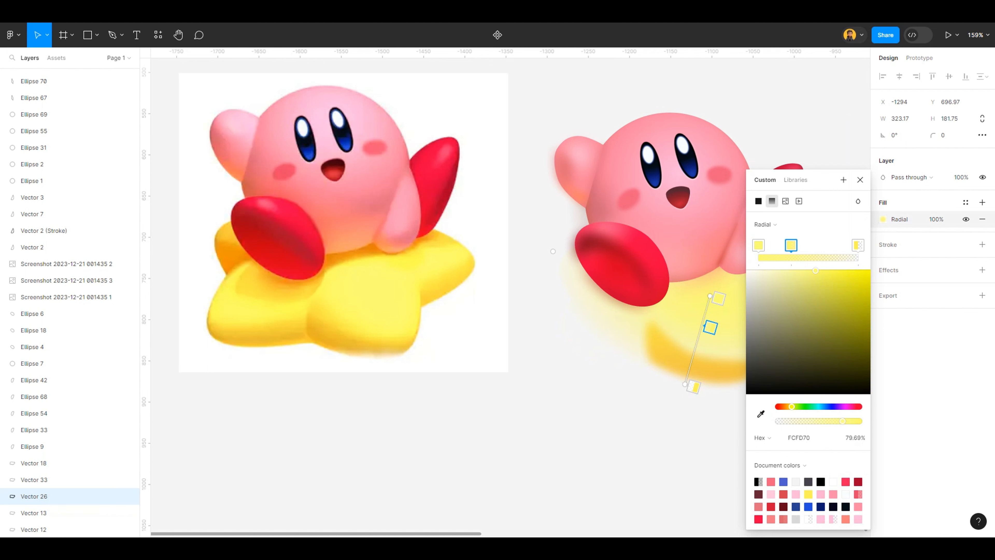
{"action": "key", "text": "i"}
{"action": "key", "text": "i"}
{"action": "left_click", "coordinate": [682, 396]}
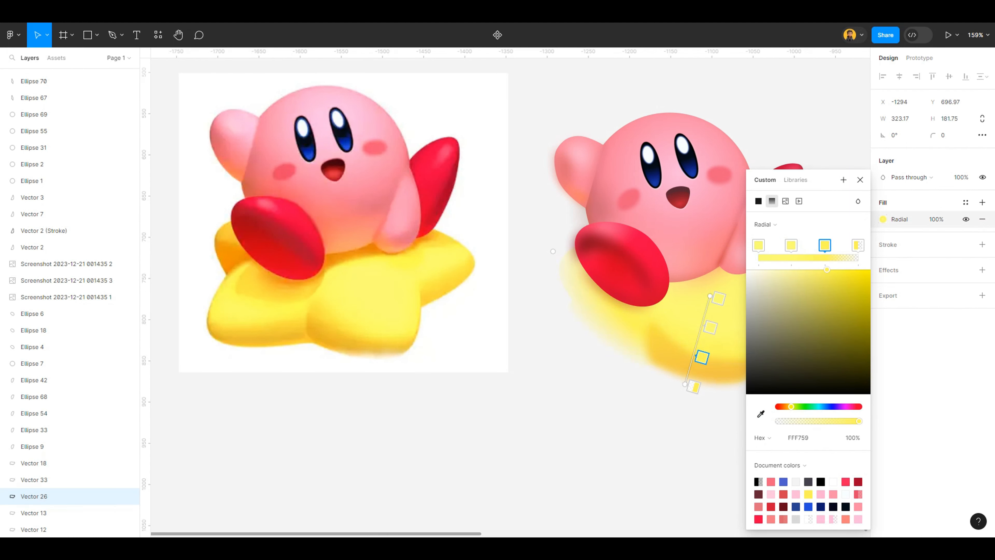
{"action": "key", "text": "Delete"}
{"action": "left_click_drag", "start_coordinate": [824, 245], "coordinate": [851, 245]}
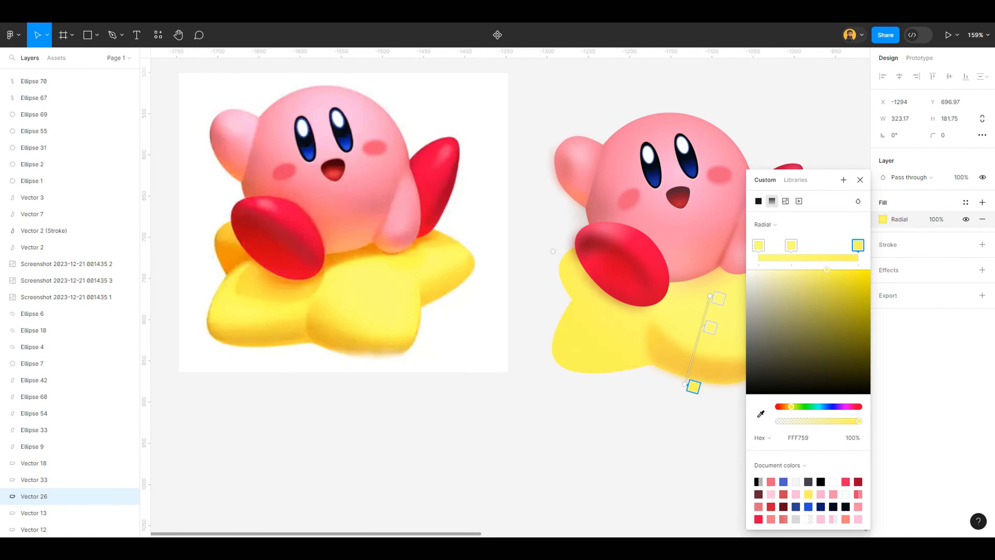
{"action": "key", "text": "i"}
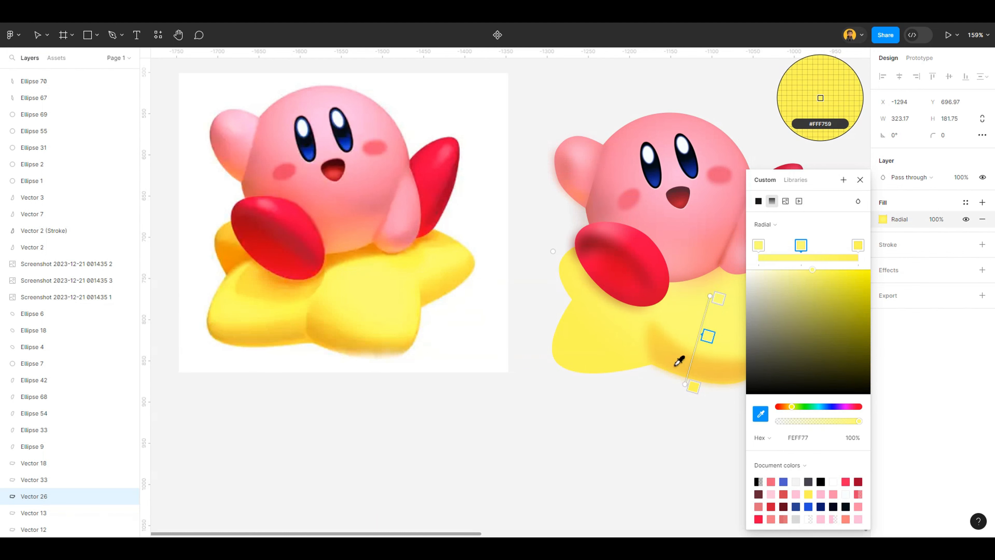
{"action": "left_click", "coordinate": [660, 386]}
{"action": "left_click", "coordinate": [916, 473]}
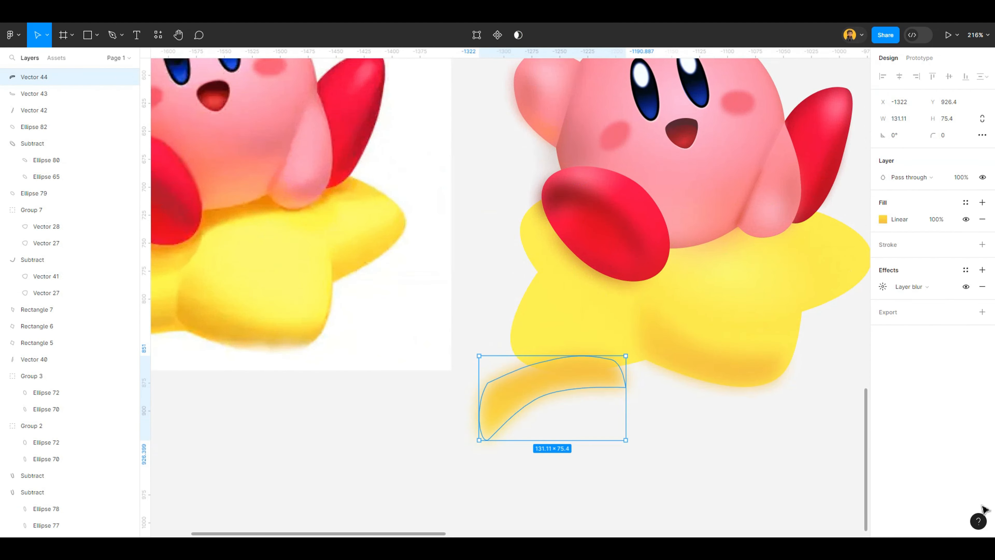
{"action": "left_click_drag", "start_coordinate": [544, 425], "coordinate": [490, 479]}
{"action": "scroll", "coordinate": [591, 367], "scroll_direction": "up", "scroll_amount": 4}
{"action": "scroll", "coordinate": [638, 374], "scroll_direction": "down", "scroll_amount": 4}
{"action": "key", "text": "Escape"}
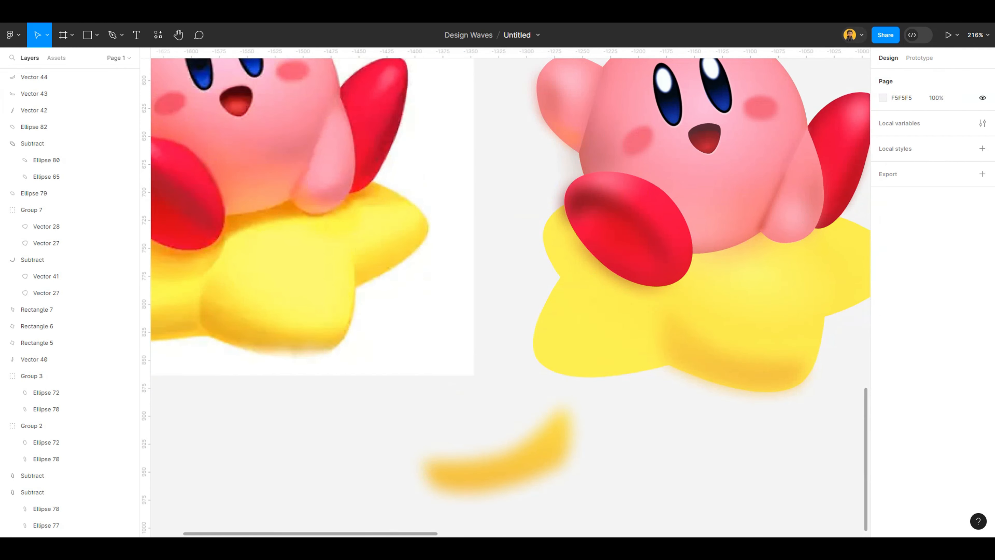
{"action": "scroll", "coordinate": [694, 458], "scroll_direction": "down", "scroll_amount": 4}
{"action": "left_click", "coordinate": [591, 455]}
{"action": "key", "text": "Delete"}
Trace the darker shading along the left star point's lower edge in the reference image with a closed pen path
{"action": "scroll", "coordinate": [771, 507], "scroll_direction": "up", "scroll_amount": 5}
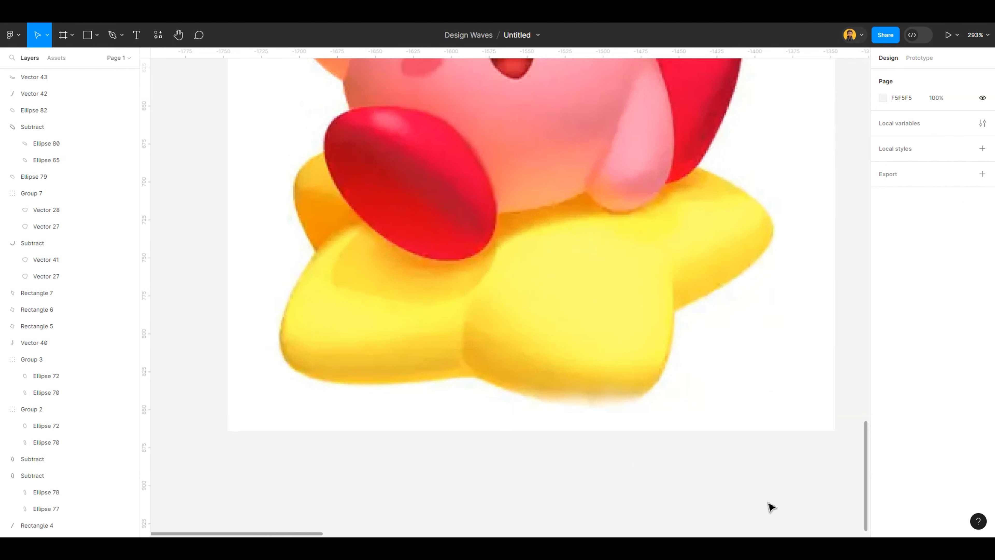
{"action": "left_click", "coordinate": [465, 320]}
{"action": "left_click", "coordinate": [466, 357]}
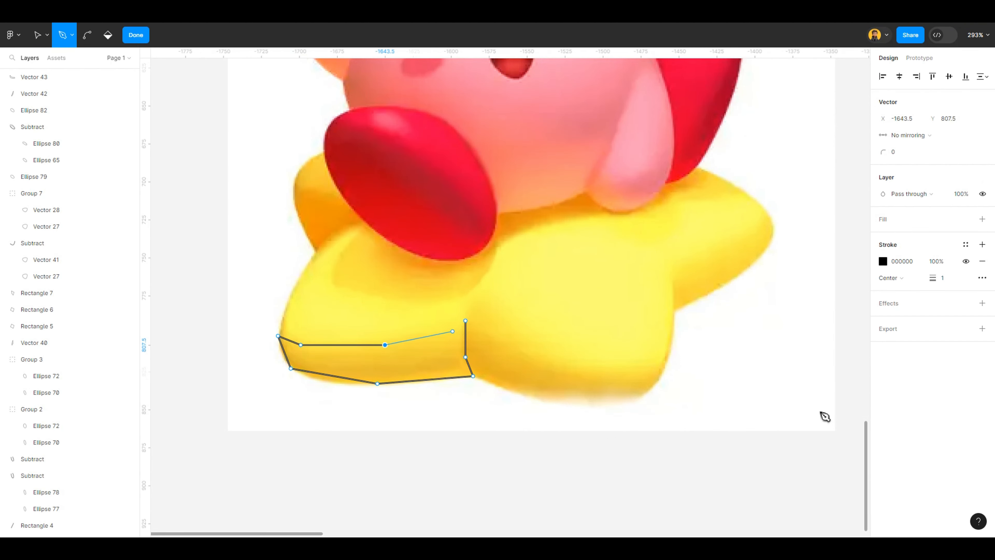
{"action": "left_click", "coordinate": [466, 320]}
Add a D9D9D9 fill to the new left-point shape and remove its stroke
{"action": "scroll", "coordinate": [360, 336], "scroll_direction": "down", "scroll_amount": 3}
{"action": "left_click", "coordinate": [982, 219]}
{"action": "left_click", "coordinate": [982, 278]}
{"action": "scroll", "coordinate": [392, 379], "scroll_direction": "down", "scroll_amount": 3}
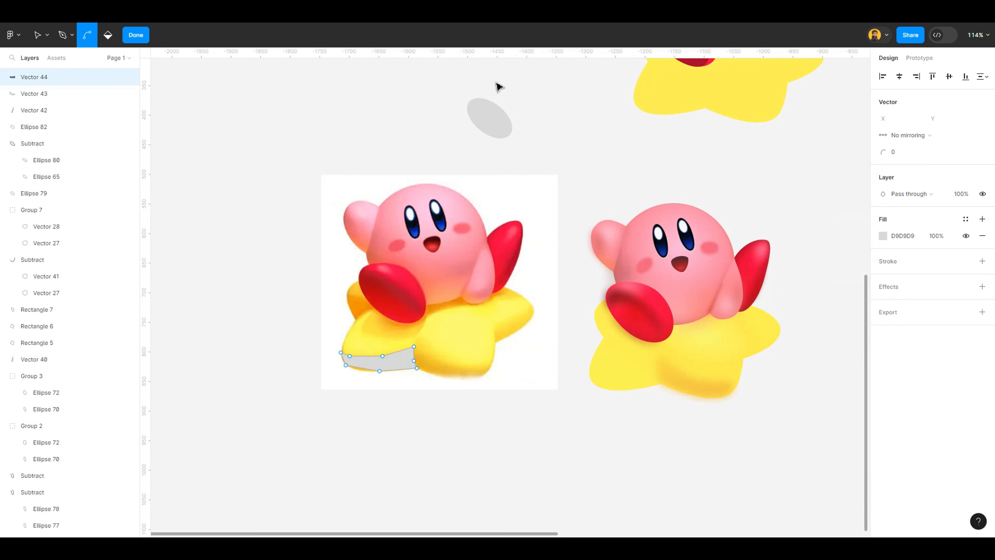
Move the grey shape onto the illustrated star's lower-left point and rotate it 3.54° to align with the star's edge
{"action": "key", "text": "Escape"}
{"action": "left_click_drag", "start_coordinate": [405, 360], "coordinate": [648, 375]}
{"action": "scroll", "coordinate": [651, 402], "scroll_direction": "up", "scroll_amount": 8}
{"action": "left_click_drag", "start_coordinate": [627, 274], "coordinate": [660, 282]}
{"action": "left_click_drag", "start_coordinate": [729, 336], "coordinate": [732, 324]}
{"action": "mouse_move", "coordinate": [627, 275]}
{"action": "left_mouse_down"}
{"action": "mouse_move", "coordinate": [605, 281]}
{"action": "mouse_move", "coordinate": [626, 281]}
{"action": "left_mouse_up"}
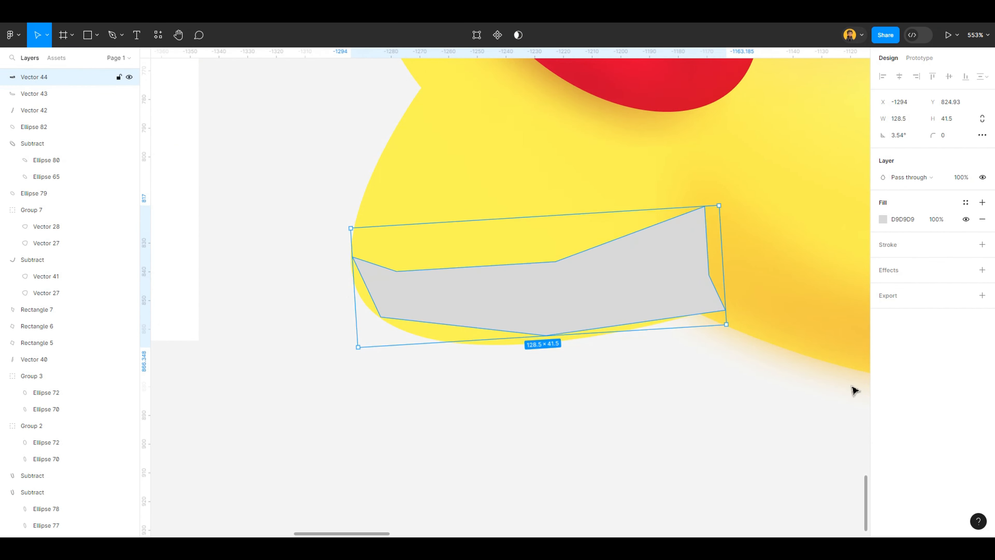
Bend the grey shape's points into smooth curves so its lower edge follows the star point's outline and its upper edge dips gently
{"action": "key", "text": "Return"}
{"action": "left_click", "coordinate": [381, 317], "text": "ctrl"}
{"action": "left_click", "coordinate": [546, 335]}
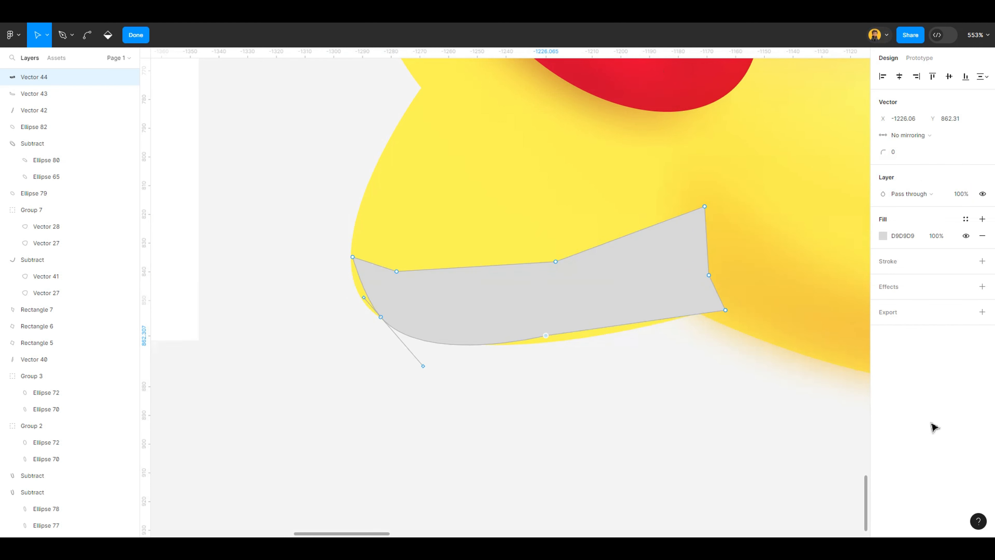
{"action": "left_click", "coordinate": [545, 335], "text": "ctrl"}
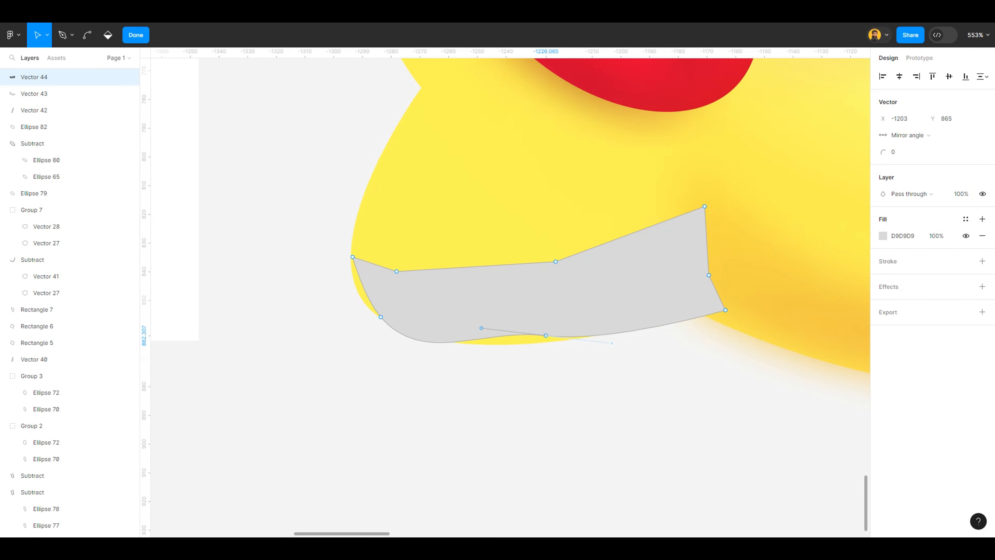
{"action": "left_click_drag", "start_coordinate": [611, 343], "coordinate": [635, 324]}
{"action": "left_click", "coordinate": [380, 316]}
{"action": "left_click_drag", "start_coordinate": [422, 365], "coordinate": [400, 339]}
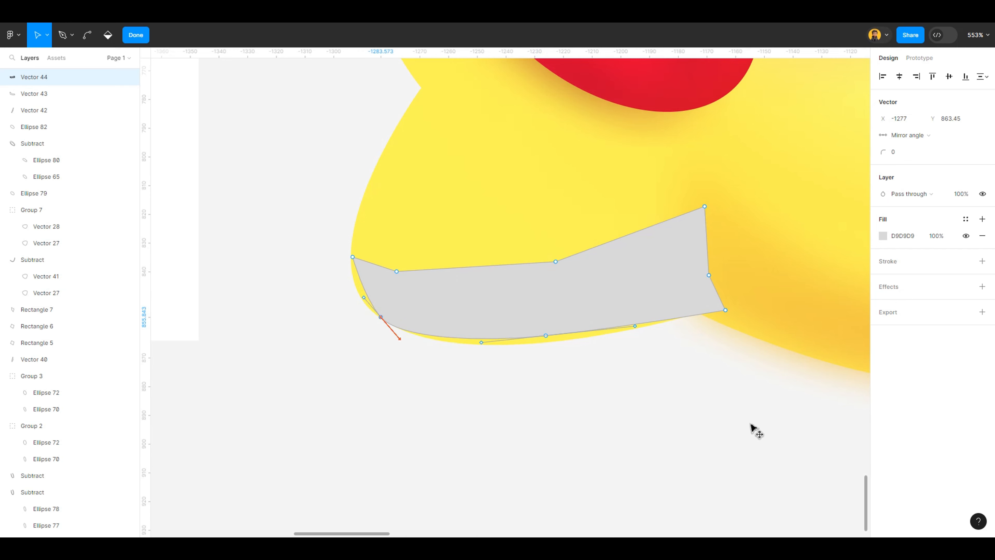
{"action": "left_click", "coordinate": [555, 261], "text": "ctrl"}
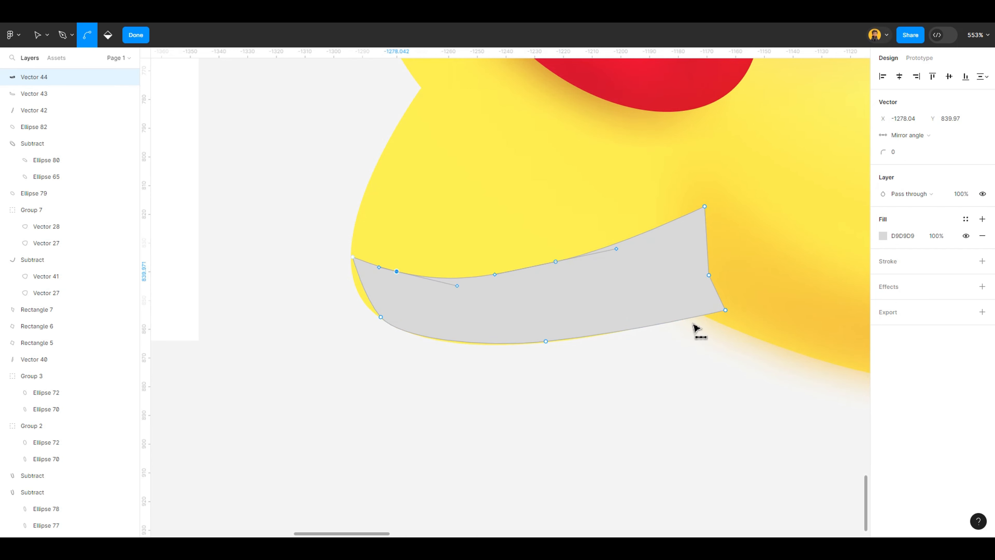
{"action": "key", "text": "Escape"}
Fill the shape with a linear gradient of sampled yellows, with FFE747 first, a darker middle stop and an opaque FFD137 last
{"action": "key", "text": "shift+1"}
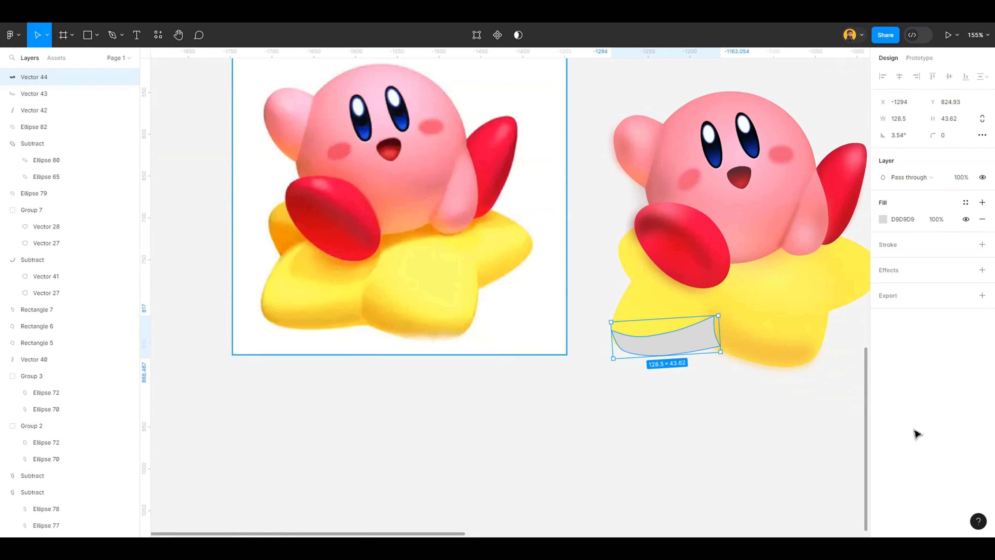
{"action": "left_click", "coordinate": [883, 219]}
{"action": "left_click", "coordinate": [771, 243]}
{"action": "left_click", "coordinate": [760, 413]}
{"action": "left_click", "coordinate": [651, 375]}
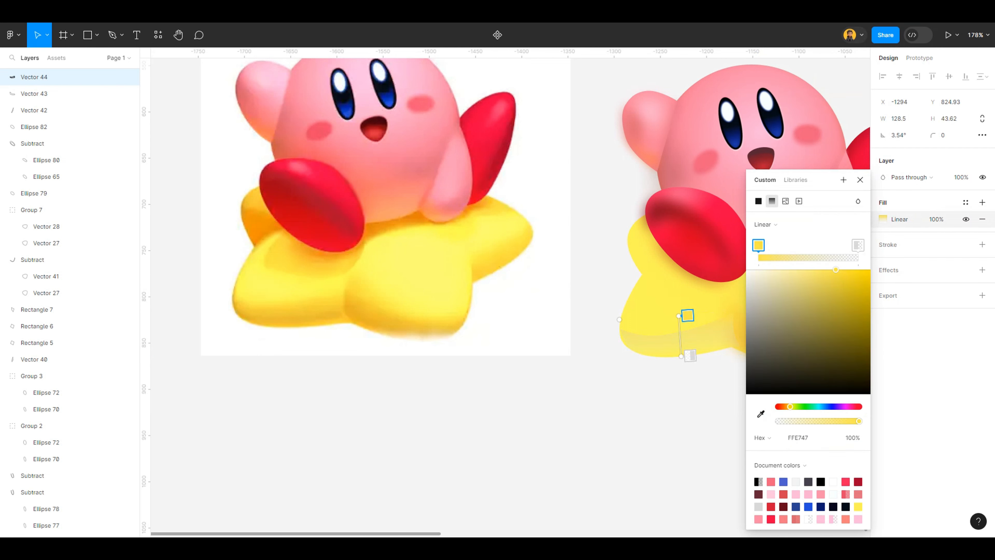
{"action": "left_click", "coordinate": [814, 257]}
{"action": "left_click", "coordinate": [760, 414]}
{"action": "left_click", "coordinate": [650, 387]}
{"action": "left_click", "coordinate": [857, 245]}
{"action": "left_click", "coordinate": [760, 414]}
{"action": "left_click", "coordinate": [900, 466]}
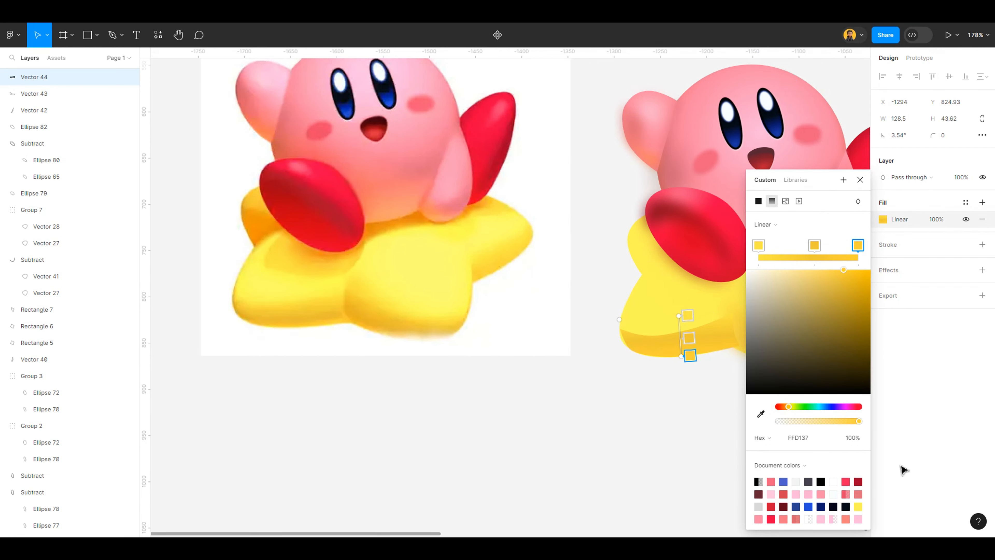
{"action": "key", "text": "Escape"}
Apply a layer blur of 14 to the shading shape on the star's lower-left point
{"action": "scroll", "coordinate": [509, 293], "scroll_direction": "right", "scroll_amount": 3}
{"action": "left_click", "coordinate": [35, 77]}
{"action": "left_click", "coordinate": [981, 269]}
{"action": "left_click", "coordinate": [909, 287]}
{"action": "left_click", "coordinate": [913, 302]}
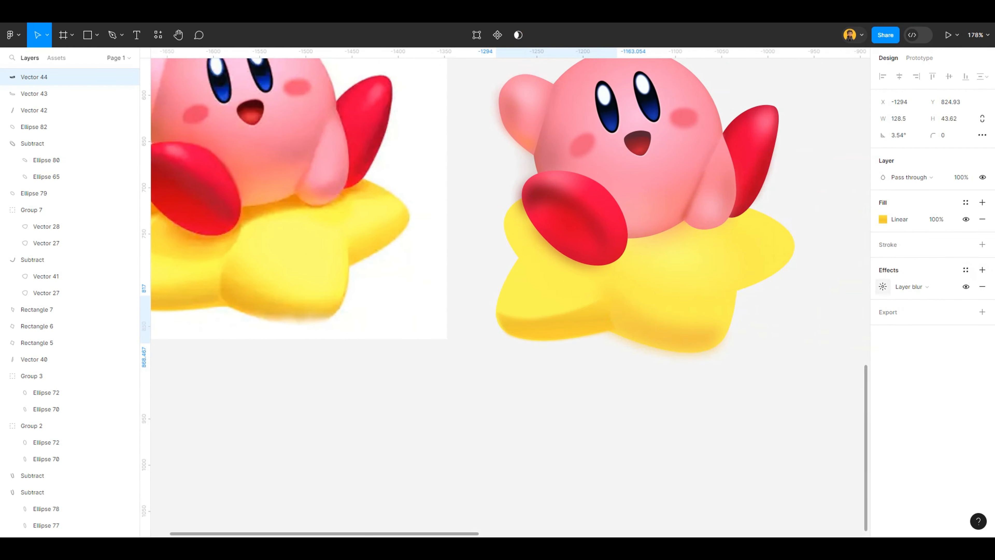
{"action": "left_click", "coordinate": [883, 287]}
{"action": "left_click", "coordinate": [608, 392]}
{"action": "scroll", "coordinate": [607, 392], "scroll_direction": "down", "scroll_amount": 3}
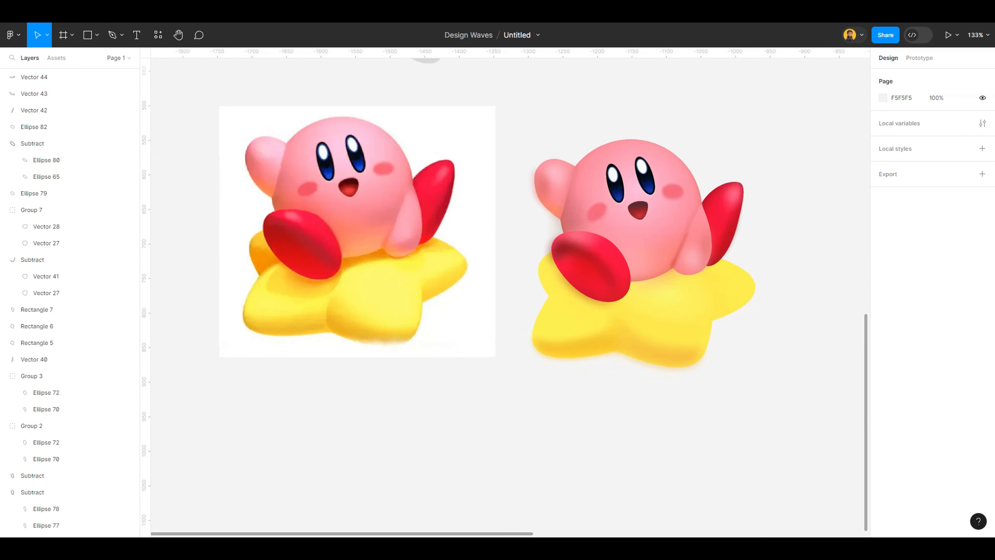
{"action": "scroll", "coordinate": [603, 390], "scroll_direction": "up", "scroll_amount": 2}
{"action": "left_click", "coordinate": [566, 334]}
{"action": "left_click", "coordinate": [883, 287]}
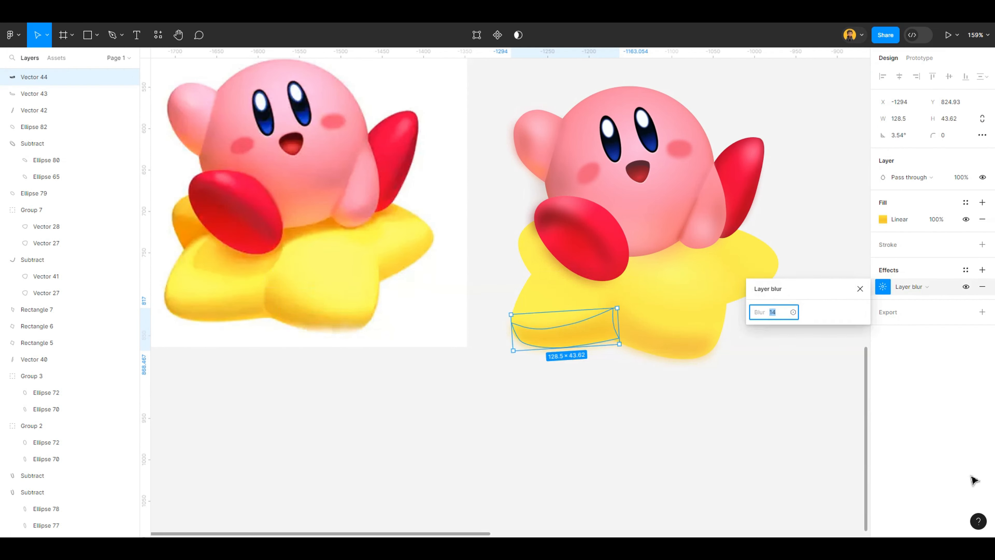
{"action": "key", "text": "Escape"}
{"action": "scroll", "coordinate": [579, 377], "scroll_direction": "down", "scroll_amount": 3}
{"action": "scroll", "coordinate": [579, 376], "scroll_direction": "up", "scroll_amount": 2}
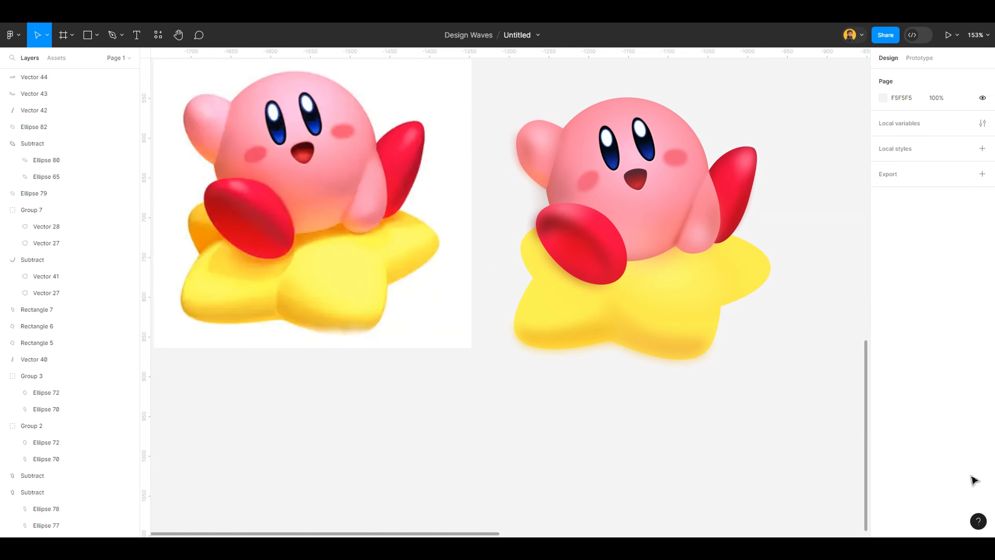
Draw a thin pen path sliver along the outer edge of the illustrated star's left point, from its lower side up past the notch
{"action": "scroll", "coordinate": [473, 337], "scroll_direction": "up", "scroll_amount": 5}
{"action": "key", "text": "p"}
{"action": "scroll", "coordinate": [242, 333], "scroll_direction": "down", "scroll_amount": 5}
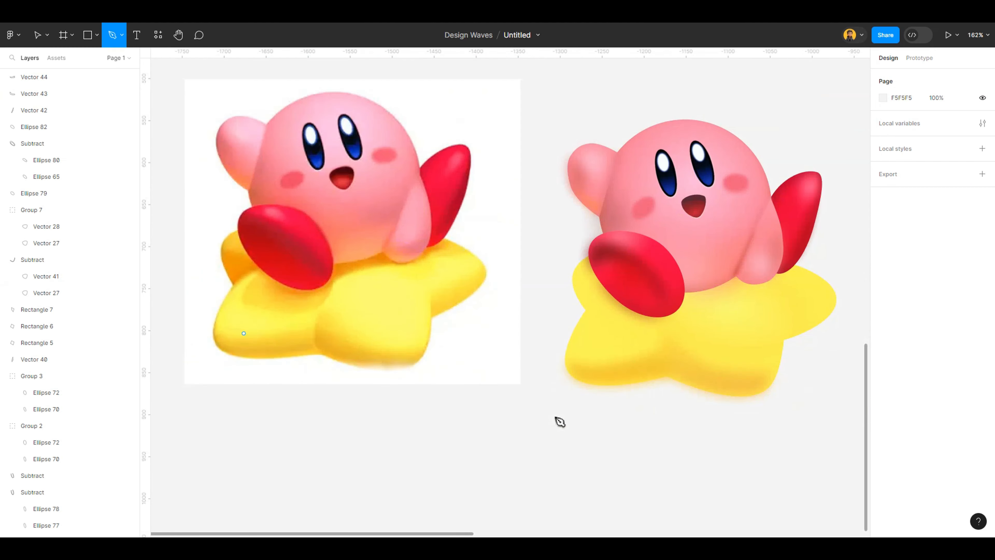
{"action": "scroll", "coordinate": [636, 316], "scroll_direction": "up", "scroll_amount": 2}
{"action": "left_click", "coordinate": [581, 299]}
{"action": "scroll", "coordinate": [578, 355], "scroll_direction": "down", "scroll_amount": 3}
{"action": "scroll", "coordinate": [580, 358], "scroll_direction": "up", "scroll_amount": 1}
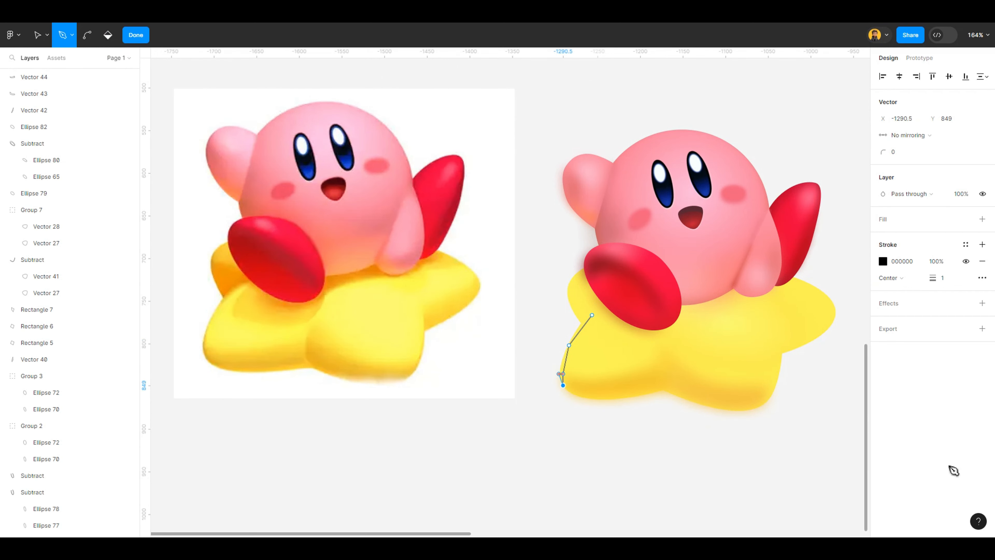
{"action": "key", "text": "shift+2"}
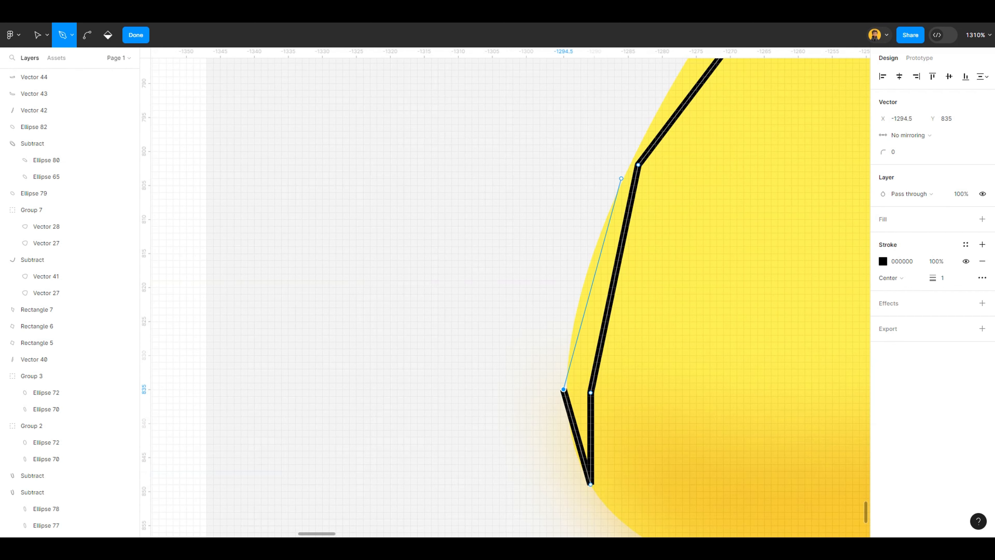
{"action": "key", "text": "ctrl+z"}
{"action": "left_click", "coordinate": [577, 321]}
{"action": "scroll", "coordinate": [655, 307], "scroll_direction": "up", "scroll_amount": 4}
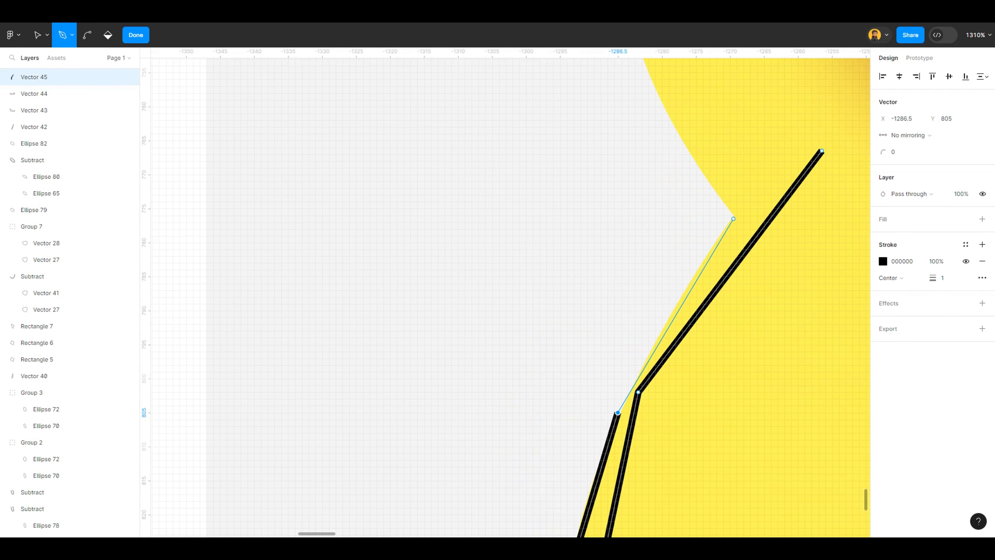
{"action": "left_click", "coordinate": [733, 219]}
{"action": "left_click", "coordinate": [821, 151]}
{"action": "scroll", "coordinate": [721, 239], "scroll_direction": "down", "scroll_amount": 12}
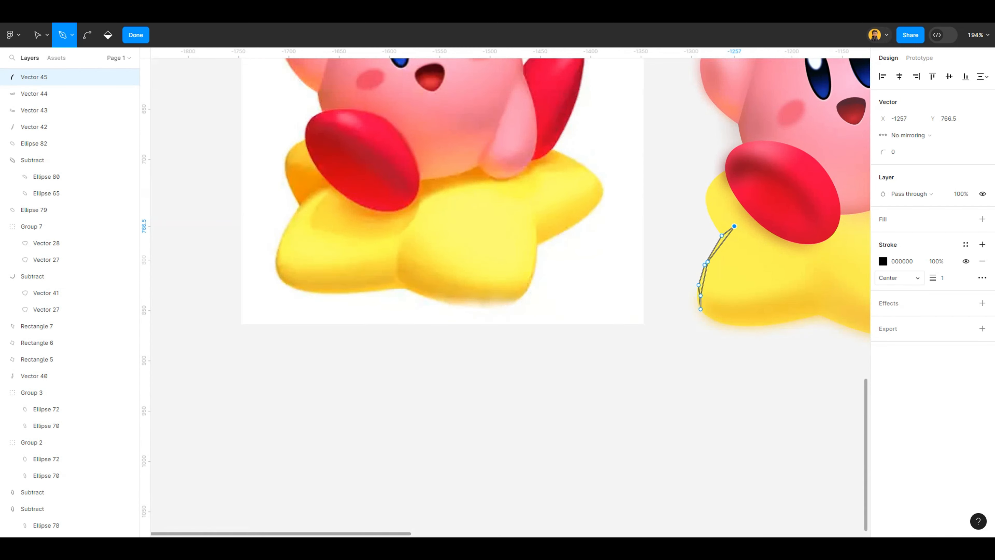
Remove the sliver's stroke and give it a linear gradient fill with the sampled yellow FCDE40 at the first stop
{"action": "left_click", "coordinate": [982, 220]}
{"action": "left_click", "coordinate": [982, 278]}
{"action": "left_click", "coordinate": [882, 236]}
{"action": "left_click", "coordinate": [772, 257]}
{"action": "scroll", "coordinate": [512, 260], "scroll_direction": "down", "scroll_amount": 3}
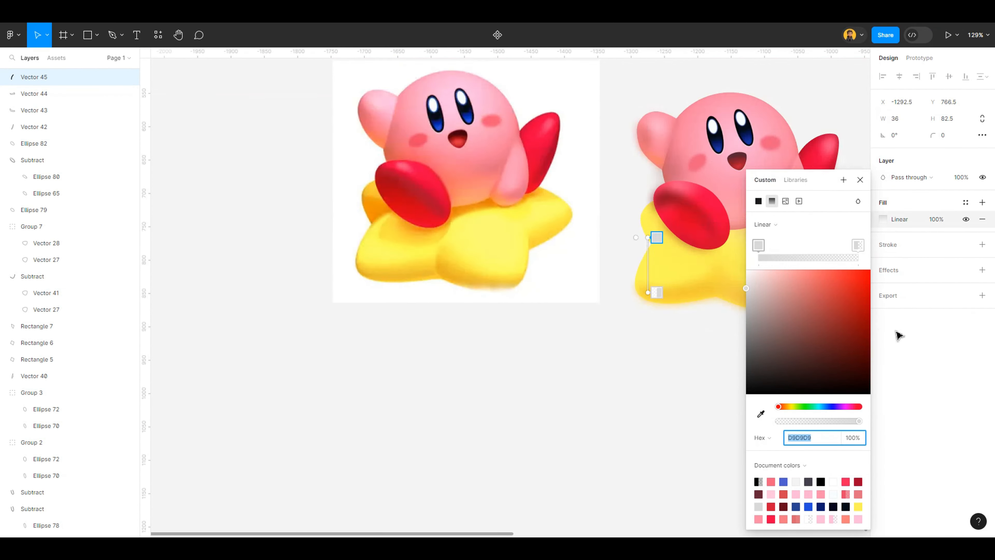
{"action": "scroll", "coordinate": [517, 266], "scroll_direction": "up", "scroll_amount": 3}
{"action": "left_click", "coordinate": [760, 413]}
{"action": "left_click", "coordinate": [572, 215]}
Add a middle stop of EDC332 to the sliver's gradient and sample E3BF5F for its last stop
{"action": "left_click", "coordinate": [718, 274]}
{"action": "key", "text": "i"}
{"action": "left_click", "coordinate": [564, 220]}
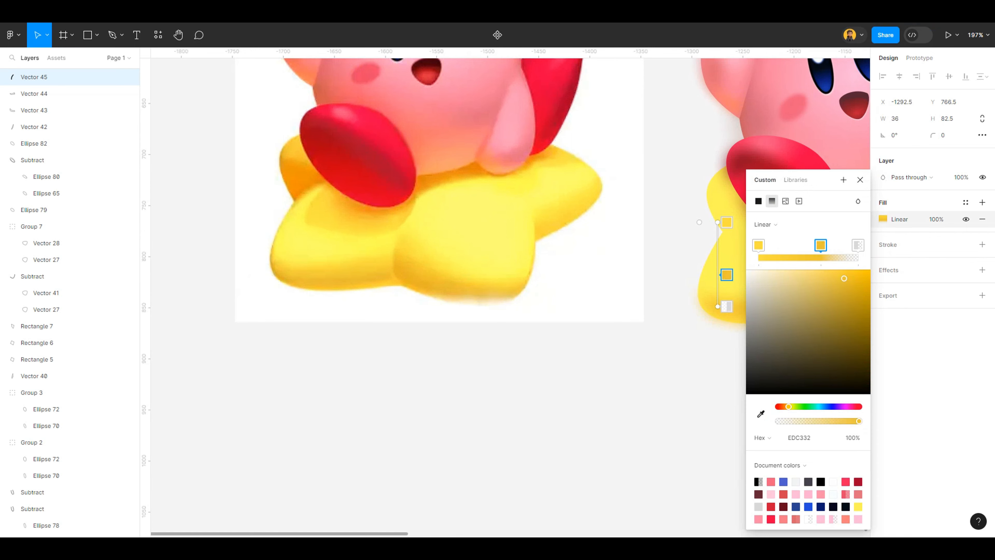
{"action": "key", "text": "i"}
{"action": "left_click", "coordinate": [589, 336]}
{"action": "scroll", "coordinate": [566, 406], "scroll_direction": "down", "scroll_amount": 4}
{"action": "left_click", "coordinate": [931, 449]}
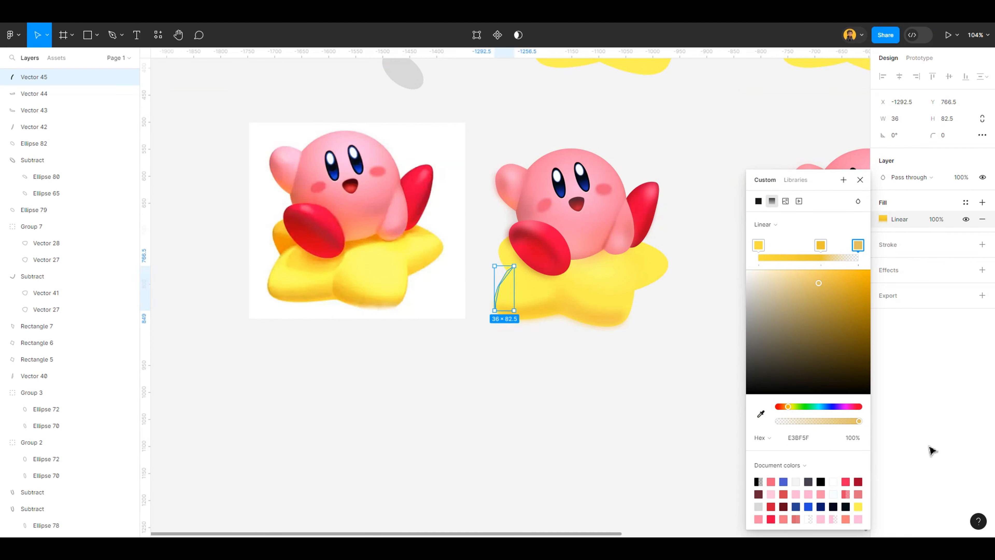
{"action": "key", "text": "Escape"}
Move the thin sliver off the star onto the empty canvas at X -1343, Y 819
{"action": "scroll", "coordinate": [515, 320], "scroll_direction": "up", "scroll_amount": 10}
{"action": "left_click_drag", "start_coordinate": [367, 160], "coordinate": [429, 210]}
{"action": "left_click", "coordinate": [642, 177], "text": "shift"}
{"action": "key", "text": "Delete"}
{"action": "key", "text": "ctrl+z"}
{"action": "key", "text": "ctrl+z"}
{"action": "key", "text": "ctrl+z"}
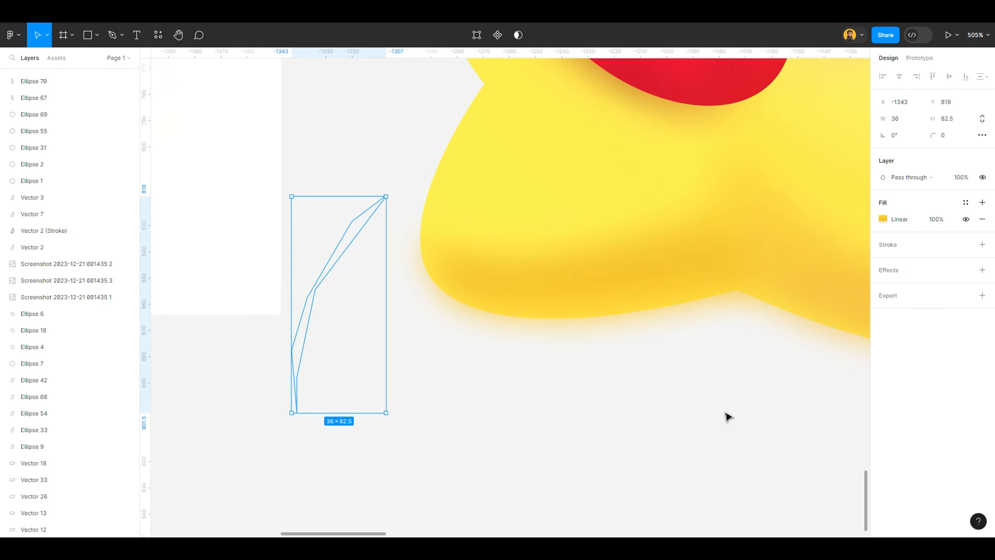
Switch the canvas to outline view and select the sliver beside the star
{"action": "key", "text": "Escape"}
{"action": "scroll", "coordinate": [305, 355], "scroll_direction": "up", "scroll_amount": 5}
{"action": "scroll", "coordinate": [319, 348], "scroll_direction": "down", "scroll_amount": 4}
{"action": "key", "text": "ctrl+z"}
{"action": "key", "text": "ctrl+shift+z"}
{"action": "left_click_drag", "start_coordinate": [382, 244], "coordinate": [305, 374]}
{"action": "scroll", "coordinate": [322, 287], "scroll_direction": "up", "scroll_amount": 1}
{"action": "key", "text": "shift+o"}
{"action": "left_click", "coordinate": [720, 258]}
{"action": "left_click_drag", "start_coordinate": [397, 152], "coordinate": [338, 302]}
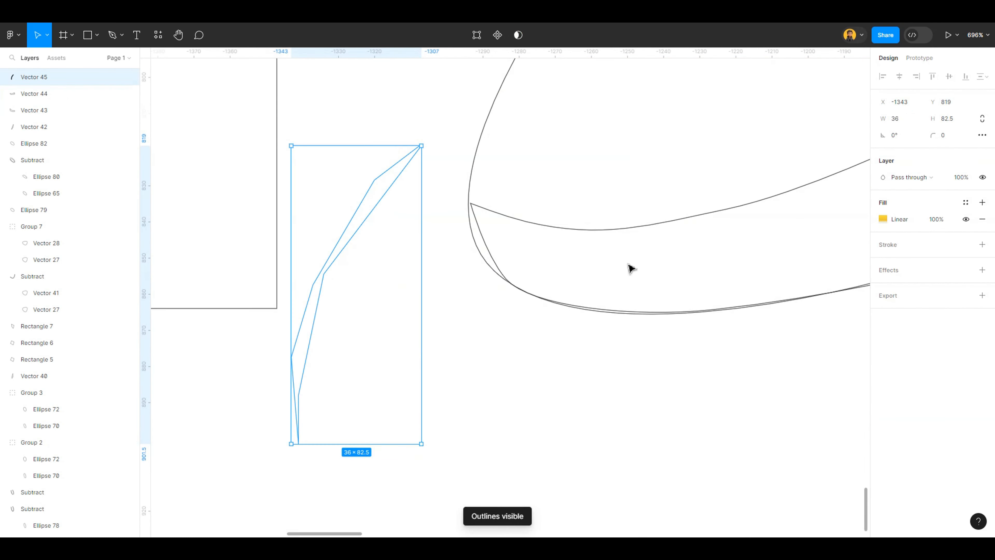
{"action": "scroll", "coordinate": [305, 207], "scroll_direction": "up", "scroll_amount": 2}
{"action": "left_click", "coordinate": [734, 232]}
{"action": "key", "text": "ctrl+z"}
{"action": "left_click", "coordinate": [748, 266]}
{"action": "key", "text": "ctrl+z"}
{"action": "left_click", "coordinate": [737, 278]}
{"action": "key", "text": "ctrl+z"}
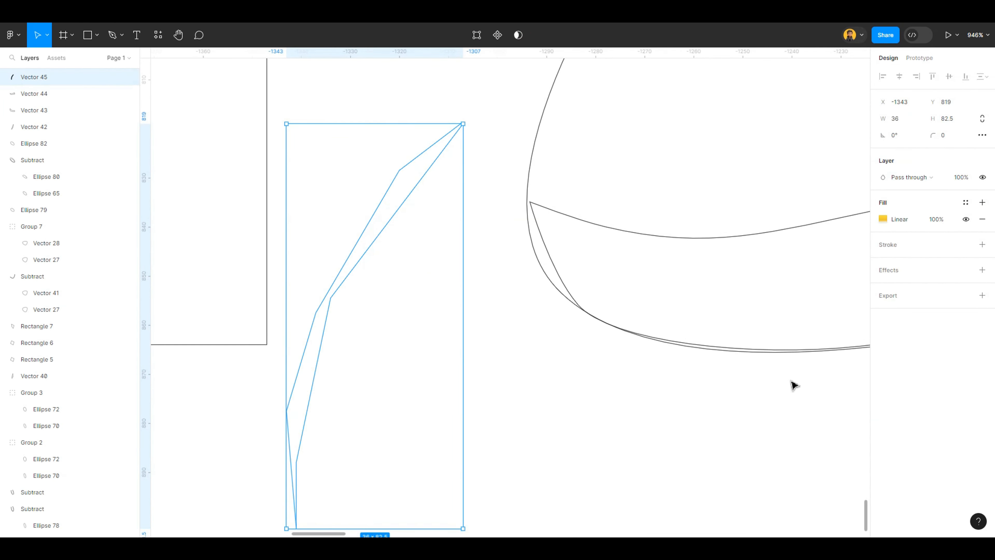
{"action": "key", "text": "Return"}
{"action": "scroll", "coordinate": [724, 343], "scroll_direction": "down", "scroll_amount": 2}
{"action": "scroll", "coordinate": [729, 349], "scroll_direction": "up", "scroll_amount": 1}
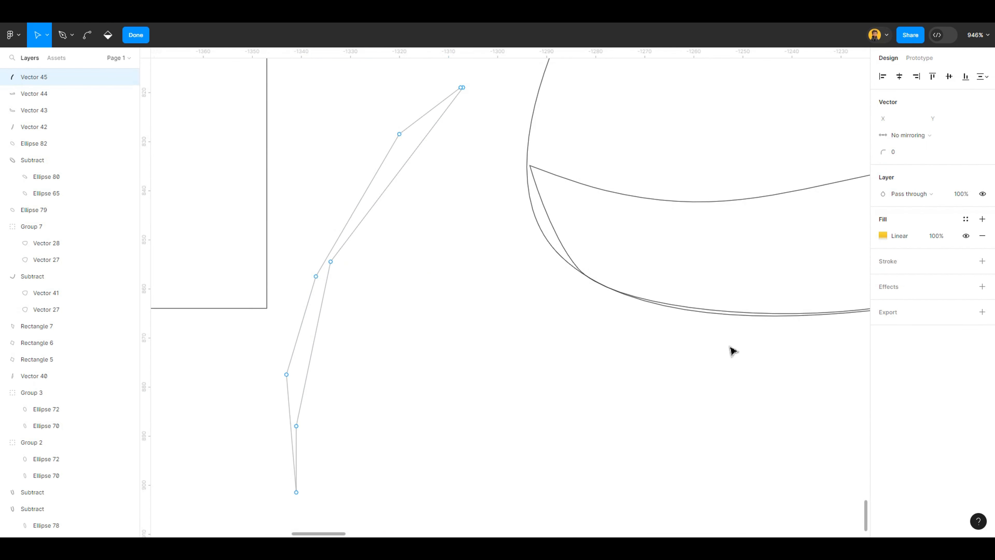
{"action": "scroll", "coordinate": [720, 289], "scroll_direction": "up", "scroll_amount": 2}
{"action": "scroll", "coordinate": [484, 308], "scroll_direction": "down", "scroll_amount": 2}
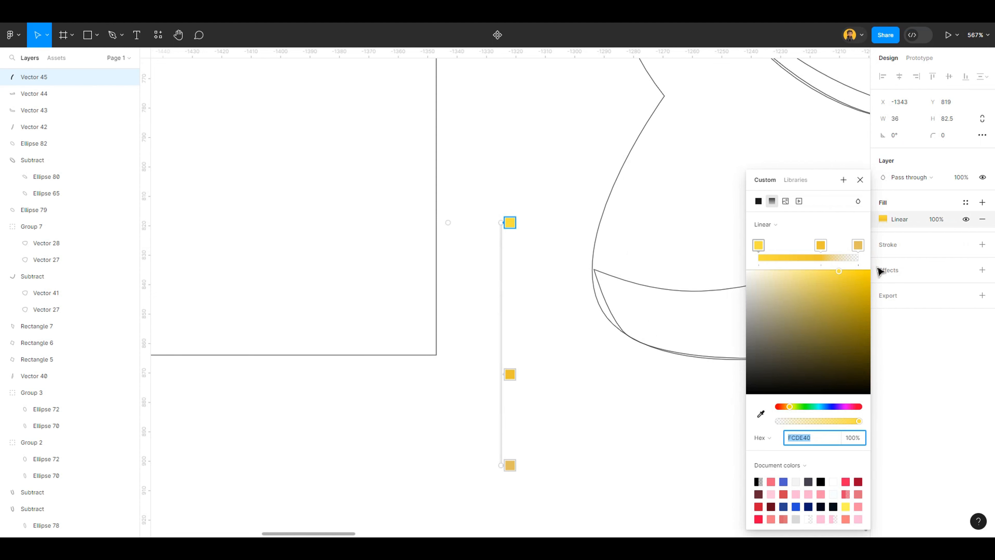
Undo the sliver's gradient and stroke removal to restore a solid FCDE40 fill and black stroke
{"action": "key", "text": "ctrl+z"}
{"action": "key", "text": "ctrl+z"}
{"action": "key", "text": "ctrl+z"}
{"action": "key", "text": "ctrl+z"}
{"action": "key", "text": "ctrl+z"}
{"action": "key", "text": "ctrl+z"}
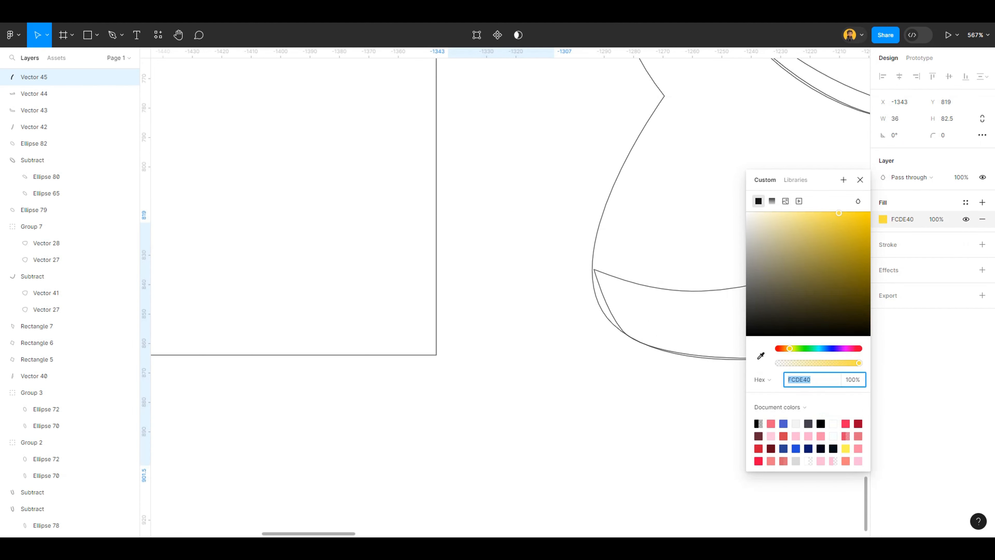
{"action": "key", "text": "ctrl+z"}
{"action": "key", "text": "ctrl+z"}
{"action": "scroll", "coordinate": [550, 384], "scroll_direction": "up", "scroll_amount": 1}
{"action": "scroll", "coordinate": [486, 317], "scroll_direction": "up", "scroll_amount": 1}
{"action": "left_click", "coordinate": [861, 407]}
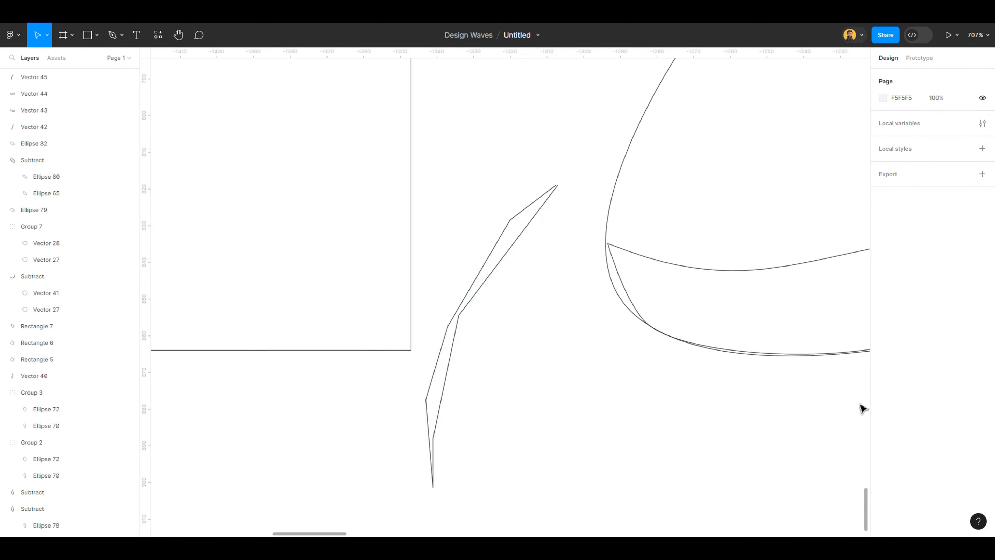
Close the gap at the sliver's upper tip by moving one endpoint onto the other
{"action": "scroll", "coordinate": [469, 324], "scroll_direction": "up", "scroll_amount": 6}
{"action": "scroll", "coordinate": [469, 325], "scroll_direction": "down", "scroll_amount": 2}
{"action": "scroll", "coordinate": [469, 235], "scroll_direction": "up", "scroll_amount": 4}
{"action": "scroll", "coordinate": [795, 146], "scroll_direction": "up", "scroll_amount": 7}
{"action": "double_click", "coordinate": [666, 187]}
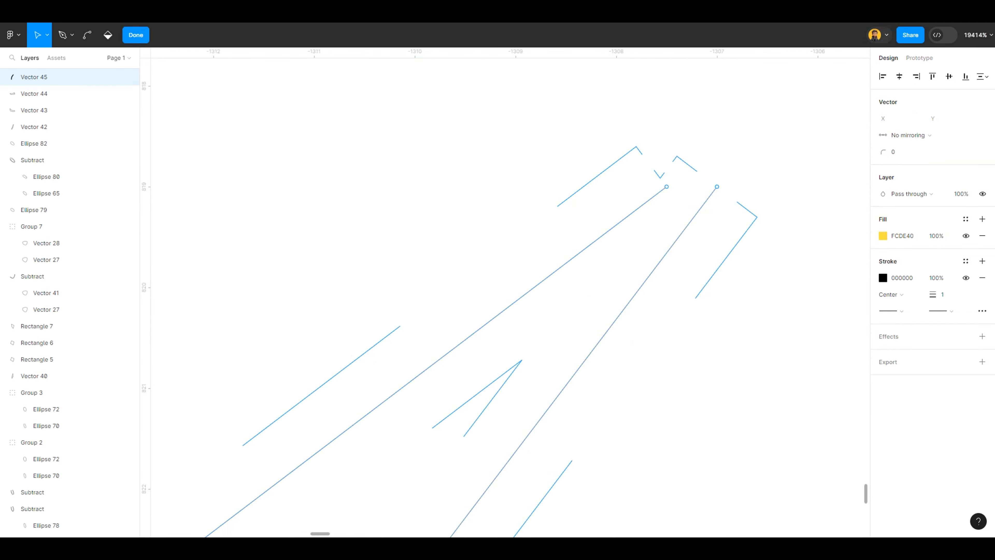
{"action": "left_click_drag", "start_coordinate": [667, 186], "coordinate": [717, 187]}
{"action": "scroll", "coordinate": [648, 222], "scroll_direction": "down", "scroll_amount": 10}
{"action": "key", "text": "Escape"}
{"action": "key", "text": "Escape"}
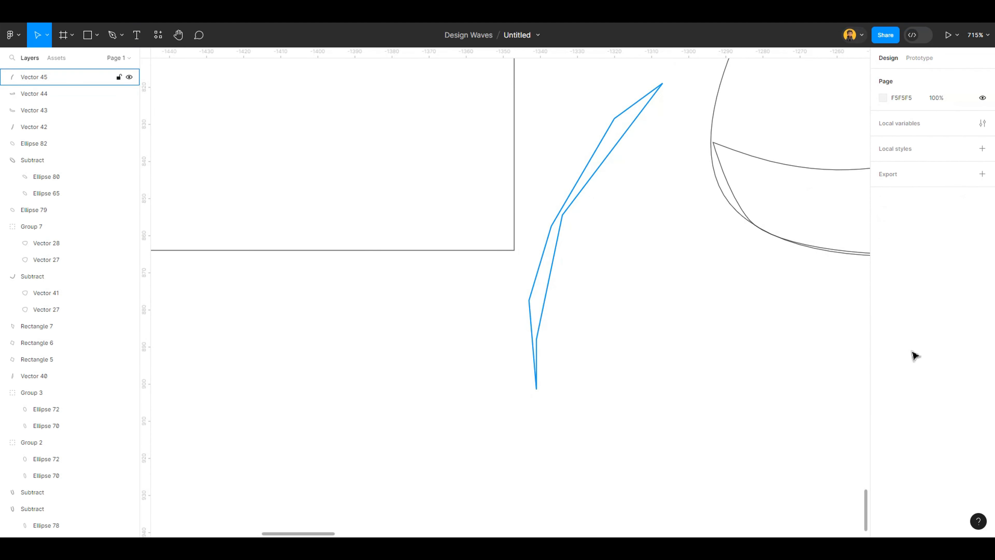
Bend the sliver's corner points into smooth curves along both long sides and turn off the outline view
{"action": "left_click", "coordinate": [551, 275]}
{"action": "scroll", "coordinate": [562, 290], "scroll_direction": "up", "scroll_amount": 5}
{"action": "key", "text": "Return"}
{"action": "left_click", "coordinate": [441, 326], "text": "ctrl"}
{"action": "scroll", "coordinate": [838, 357], "scroll_direction": "up", "scroll_amount": 7}
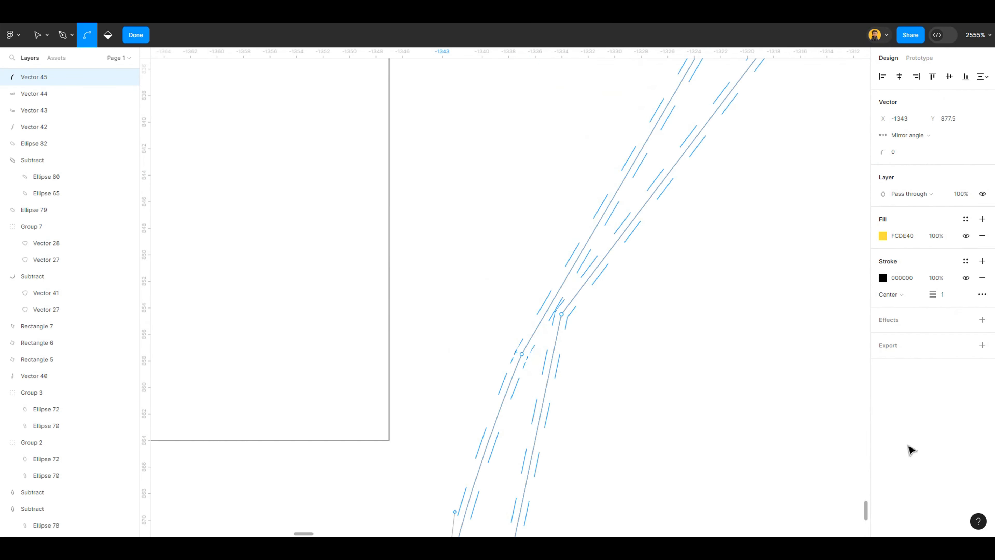
{"action": "left_click", "coordinate": [521, 354], "text": "ctrl"}
{"action": "left_click", "coordinate": [562, 313], "text": "ctrl"}
{"action": "scroll", "coordinate": [542, 316], "scroll_direction": "up", "scroll_amount": 5}
{"action": "scroll", "coordinate": [542, 316], "scroll_direction": "down", "scroll_amount": 3}
{"action": "left_click", "coordinate": [670, 241], "text": "ctrl"}
{"action": "scroll", "coordinate": [509, 325], "scroll_direction": "down", "scroll_amount": 7}
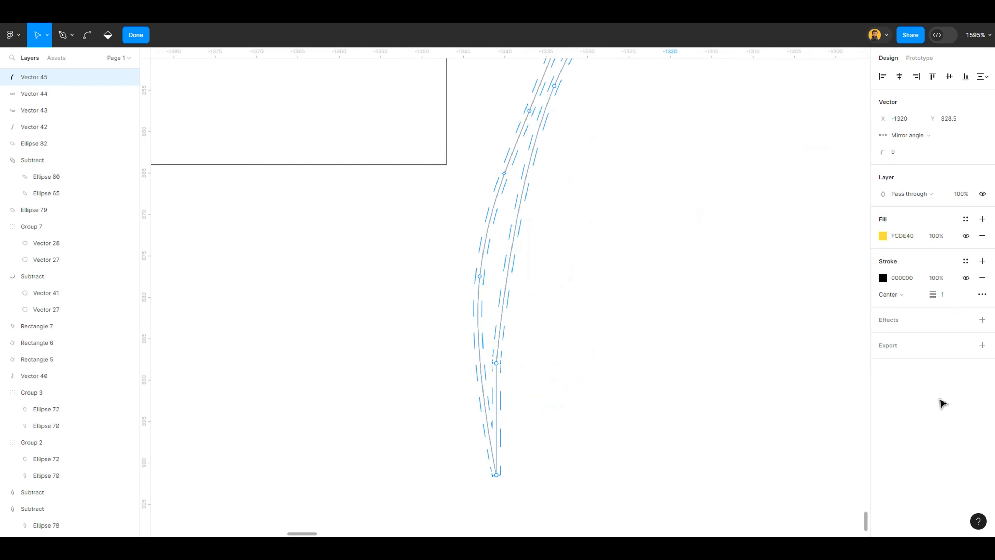
{"action": "key", "text": "Escape"}
{"action": "key", "text": "Escape"}
{"action": "key", "text": "Escape"}
{"action": "scroll", "coordinate": [508, 325], "scroll_direction": "down", "scroll_amount": 4}
{"action": "key", "text": "shift+o"}
Hide the sliver's stroke and change its fill to a linear gradient fading from FCDE40 to transparent
{"action": "left_click", "coordinate": [560, 153]}
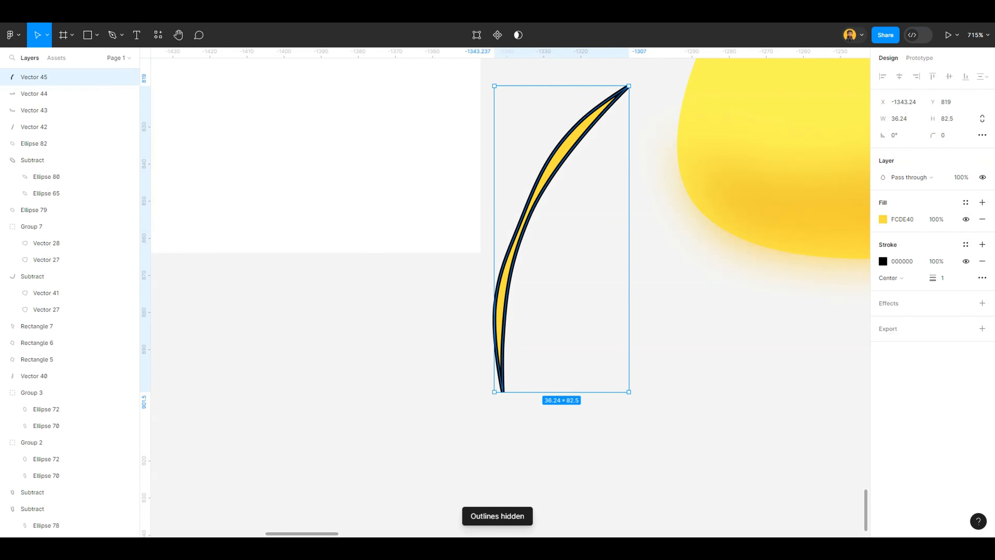
{"action": "left_click", "coordinate": [966, 261]}
{"action": "left_click", "coordinate": [883, 219]}
{"action": "left_click", "coordinate": [772, 242]}
{"action": "scroll", "coordinate": [553, 249], "scroll_direction": "down", "scroll_amount": 6}
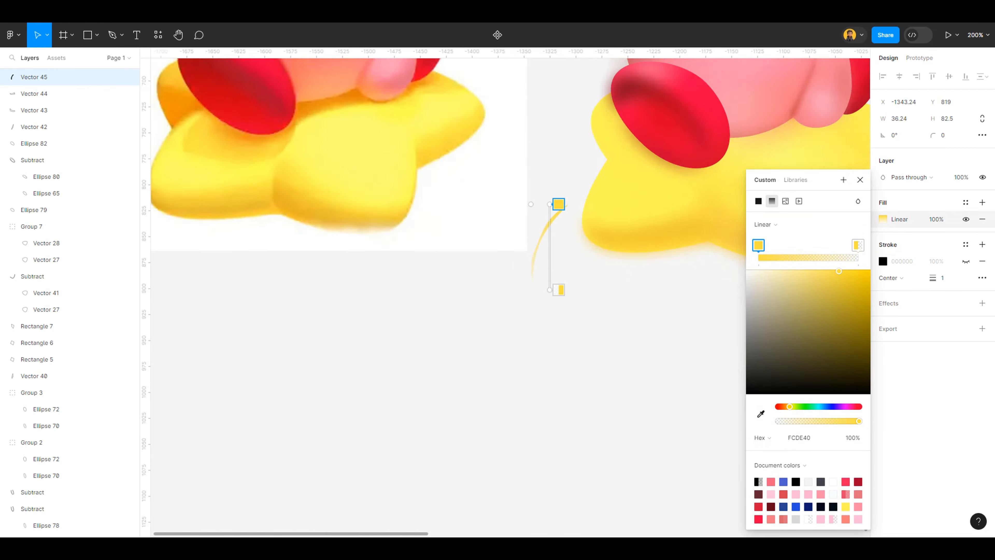
Move the curved sliver back onto the outer edge of the star's left point
{"action": "scroll", "coordinate": [779, 83], "scroll_direction": "up", "scroll_amount": 3}
{"action": "left_click_drag", "start_coordinate": [346, 369], "coordinate": [440, 284]}
{"action": "scroll", "coordinate": [446, 277], "scroll_direction": "up", "scroll_amount": 4}
Fit the sliver's upper corner point to the star's notch at X -1269, Y 776 and make it a sharp corner
{"action": "key", "text": "Return"}
{"action": "key", "text": "shift+1"}
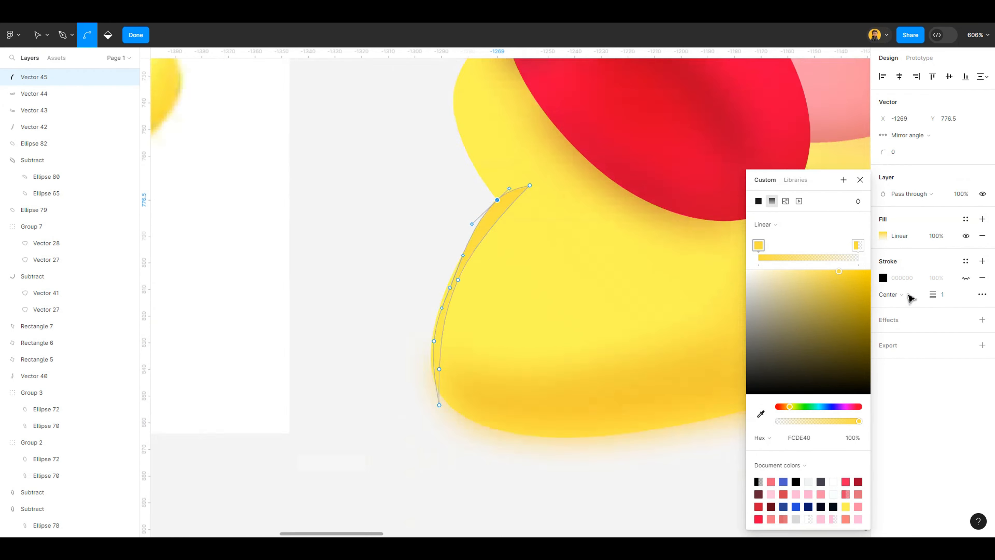
{"action": "scroll", "coordinate": [250, 229], "scroll_direction": "up", "scroll_amount": 7}
{"action": "scroll", "coordinate": [573, 282], "scroll_direction": "down", "scroll_amount": 5}
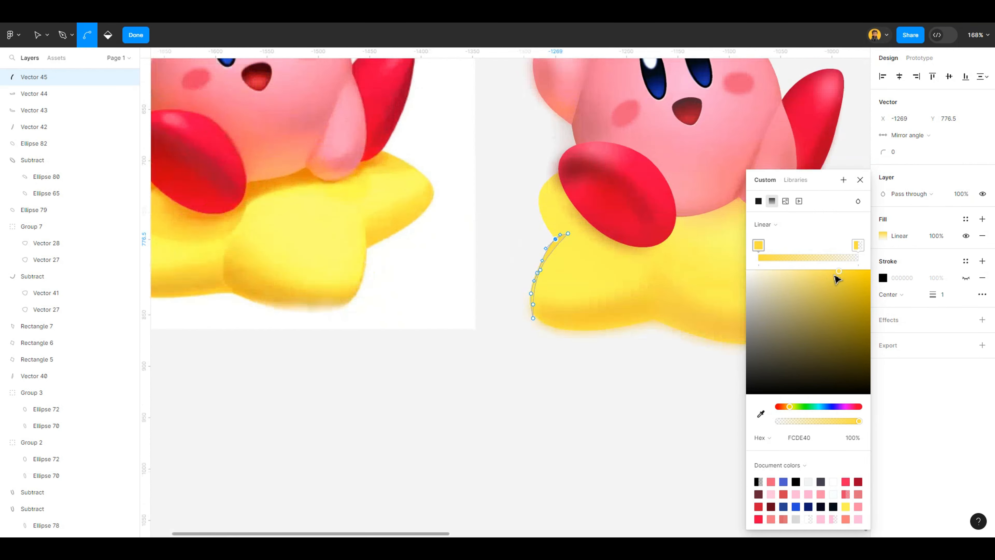
{"action": "scroll", "coordinate": [557, 236], "scroll_direction": "up", "scroll_amount": 10}
{"action": "key", "text": "Left"}
{"action": "key", "text": "Up"}
{"action": "left_click", "coordinate": [521, 277], "text": "ctrl"}
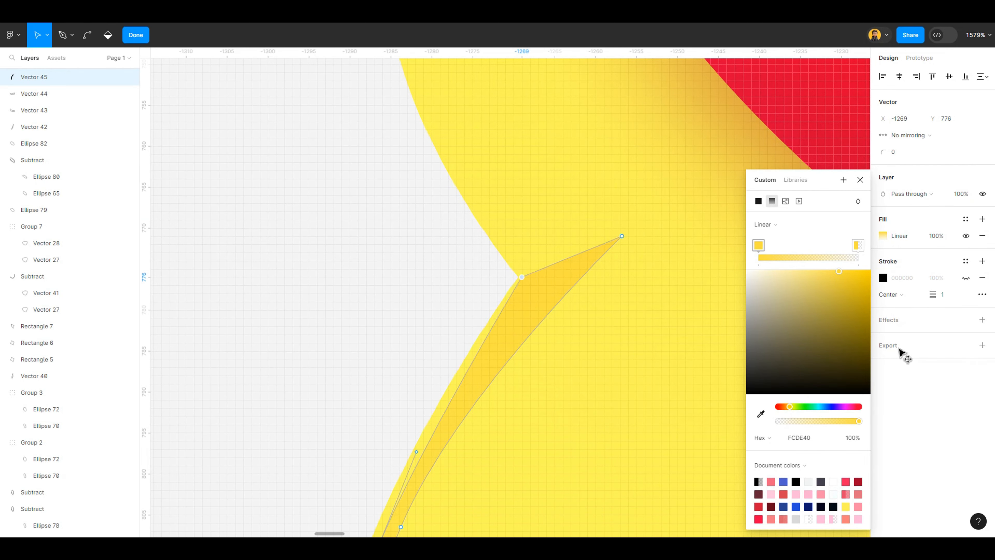
Extend the sliver's upper corner inward, adjust its lower curve, and place its bottom corner point at X -1288, Y 850
{"action": "left_click_drag", "start_coordinate": [622, 236], "coordinate": [710, 182]}
{"action": "scroll", "coordinate": [495, 235], "scroll_direction": "down", "scroll_amount": 5}
{"action": "scroll", "coordinate": [420, 373], "scroll_direction": "up", "scroll_amount": 4}
{"action": "left_click_drag", "start_coordinate": [457, 466], "coordinate": [478, 434]}
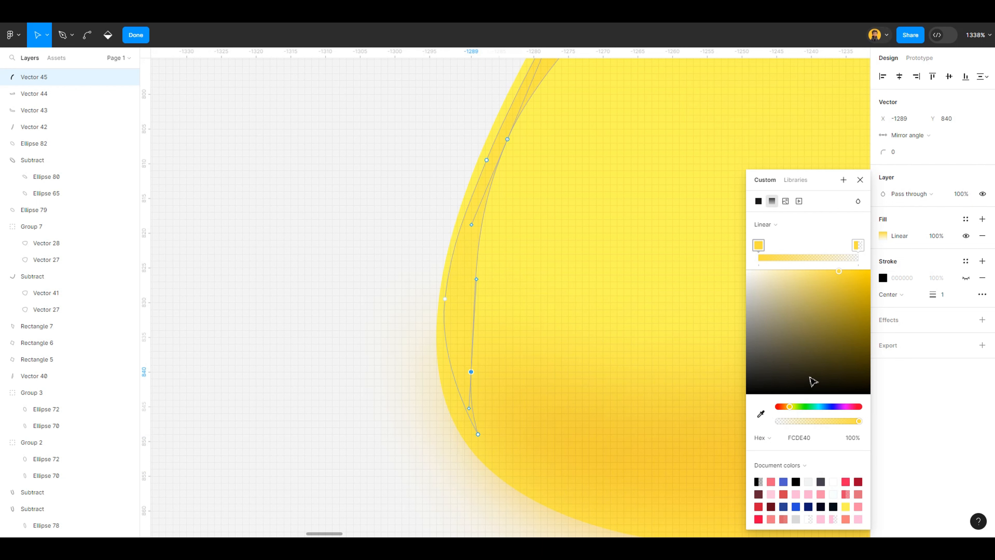
{"action": "left_click", "coordinate": [478, 435]}
{"action": "key", "text": "Down"}
{"action": "scroll", "coordinate": [572, 403], "scroll_direction": "down", "scroll_amount": 5}
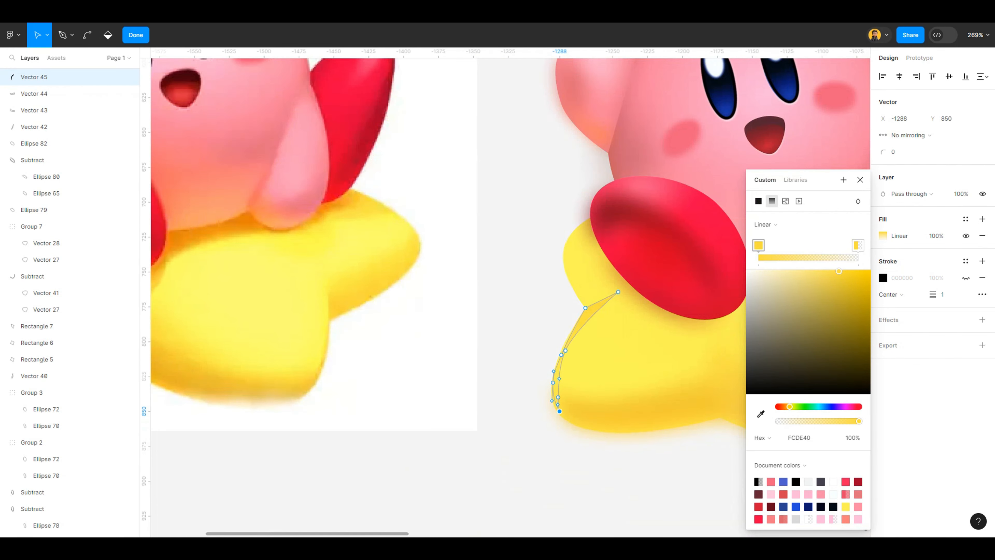
Replace the sliver's gradient with the solid colour F1CB31 and deselect the shape
{"action": "left_click", "coordinate": [858, 245]}
{"action": "scroll", "coordinate": [685, 408], "scroll_direction": "down", "scroll_amount": 3}
{"action": "left_click", "coordinate": [760, 414]}
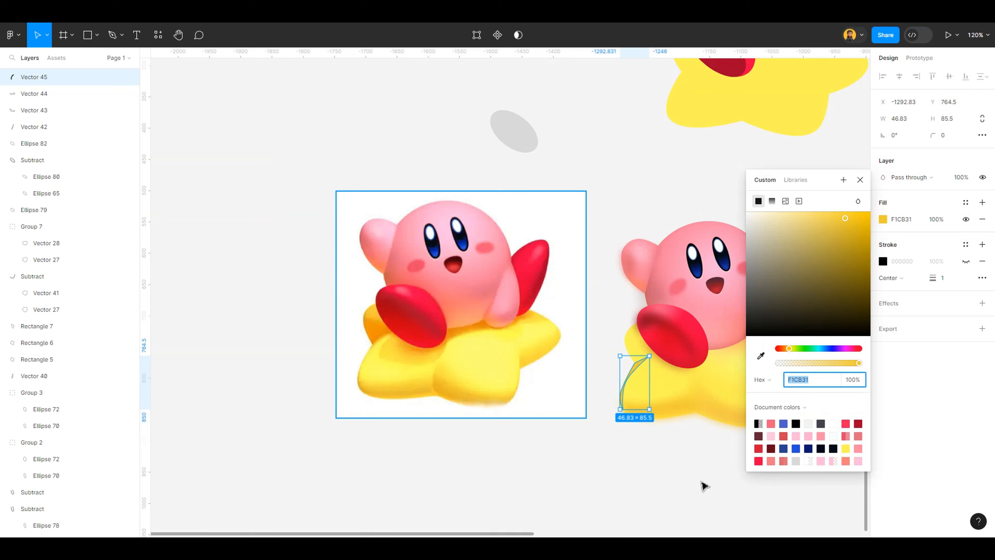
{"action": "scroll", "coordinate": [701, 485], "scroll_direction": "up", "scroll_amount": 2}
{"action": "scroll", "coordinate": [702, 485], "scroll_direction": "right", "scroll_amount": 3}
{"action": "left_click", "coordinate": [702, 485]}
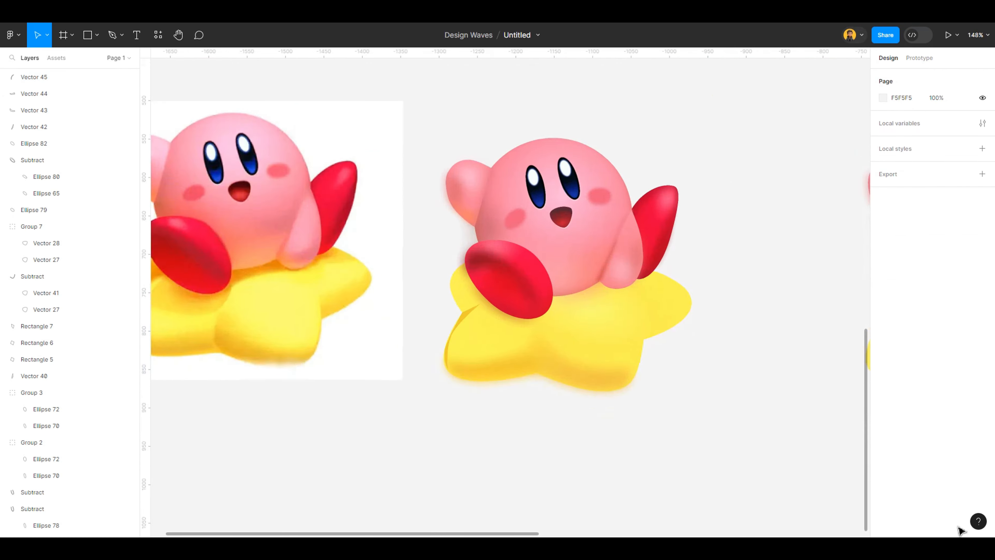
Add a layer blur to the sliver on the outer edge of the star's left point
{"action": "scroll", "coordinate": [562, 420], "scroll_direction": "up", "scroll_amount": 2}
{"action": "left_click", "coordinate": [416, 293]}
{"action": "left_click", "coordinate": [982, 303]}
{"action": "left_click", "coordinate": [912, 320]}
{"action": "left_click", "coordinate": [912, 332]}
{"action": "left_click", "coordinate": [883, 320]}
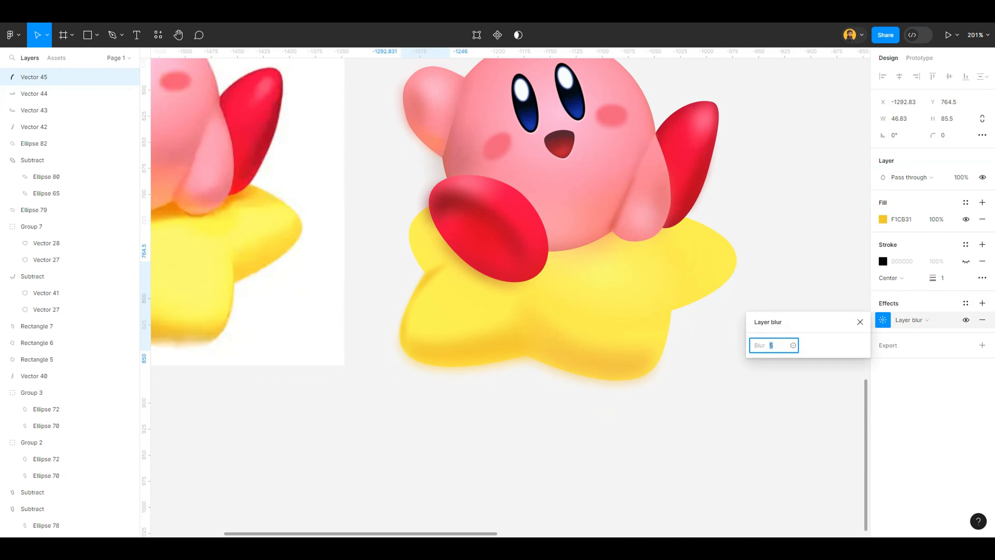
{"action": "left_click", "coordinate": [695, 406]}
Compare the star's shading with the reference and open the layer blur settings of the front point's lower shading
{"action": "scroll", "coordinate": [695, 405], "scroll_direction": "down", "scroll_amount": 6}
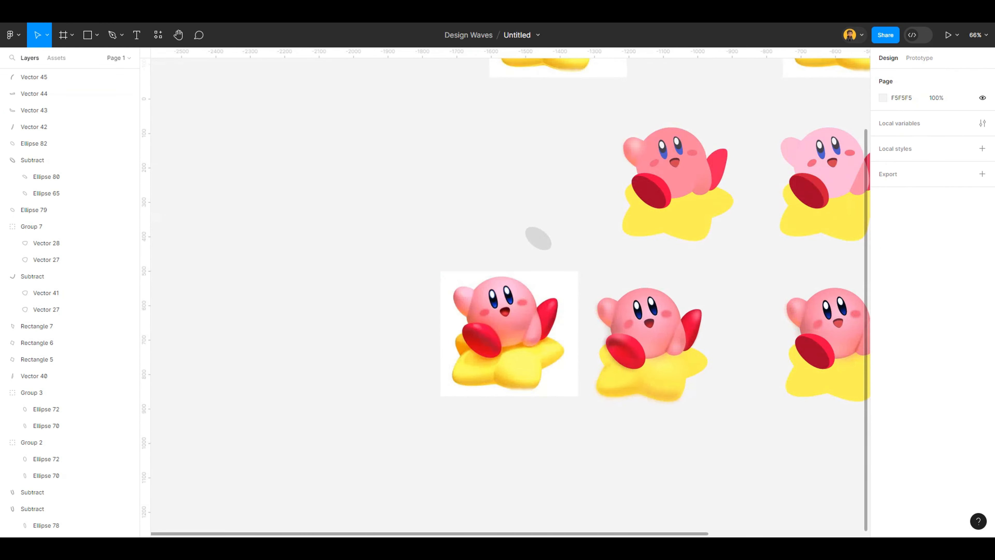
{"action": "scroll", "coordinate": [699, 398], "scroll_direction": "up", "scroll_amount": 4}
{"action": "scroll", "coordinate": [721, 395], "scroll_direction": "down", "scroll_amount": 2}
{"action": "scroll", "coordinate": [721, 396], "scroll_direction": "up", "scroll_amount": 2}
{"action": "scroll", "coordinate": [547, 442], "scroll_direction": "up", "scroll_amount": 4}
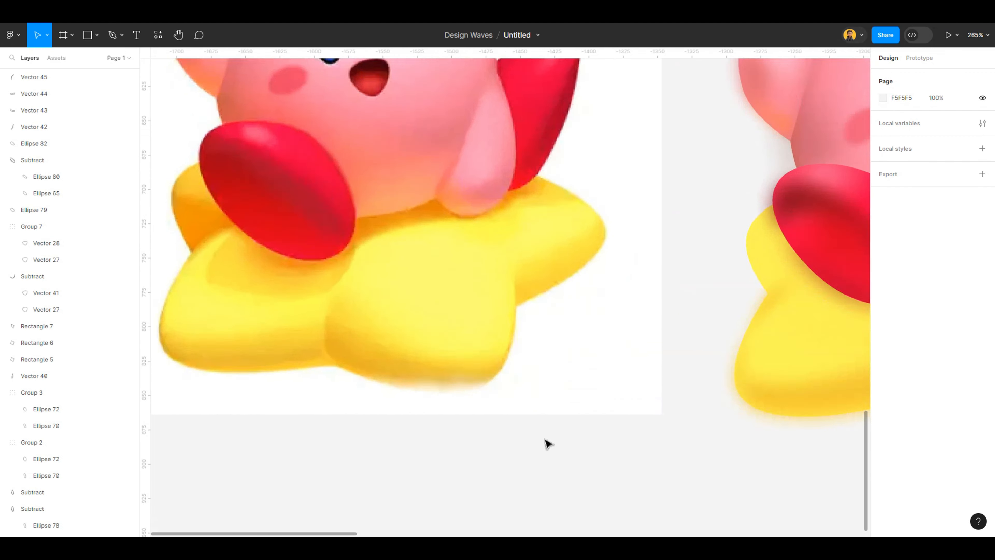
{"action": "scroll", "coordinate": [549, 445], "scroll_direction": "down", "scroll_amount": 2}
{"action": "left_click", "coordinate": [719, 386]}
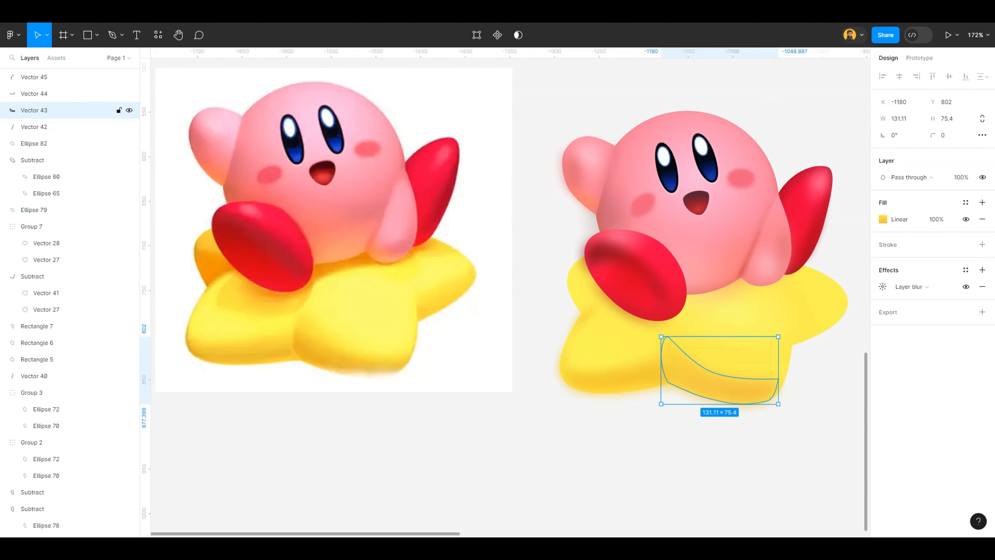
{"action": "left_click", "coordinate": [611, 382]}
{"action": "left_click", "coordinate": [719, 386], "text": "shift"}
{"action": "left_click", "coordinate": [719, 386]}
{"action": "left_click", "coordinate": [882, 287]}
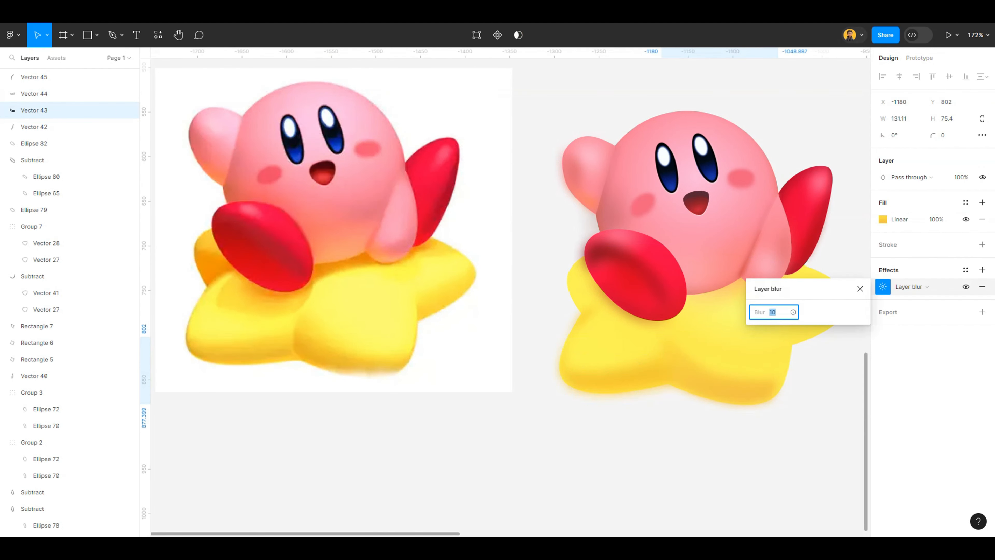
Set the layer blur of the shading under the star's left point to 12
{"action": "left_click", "coordinate": [610, 383]}
{"action": "left_click", "coordinate": [882, 286]}
{"action": "type", "text": "12"}
{"action": "key", "text": "Return"}
{"action": "left_click", "coordinate": [720, 386]}
{"action": "key", "text": "Escape"}
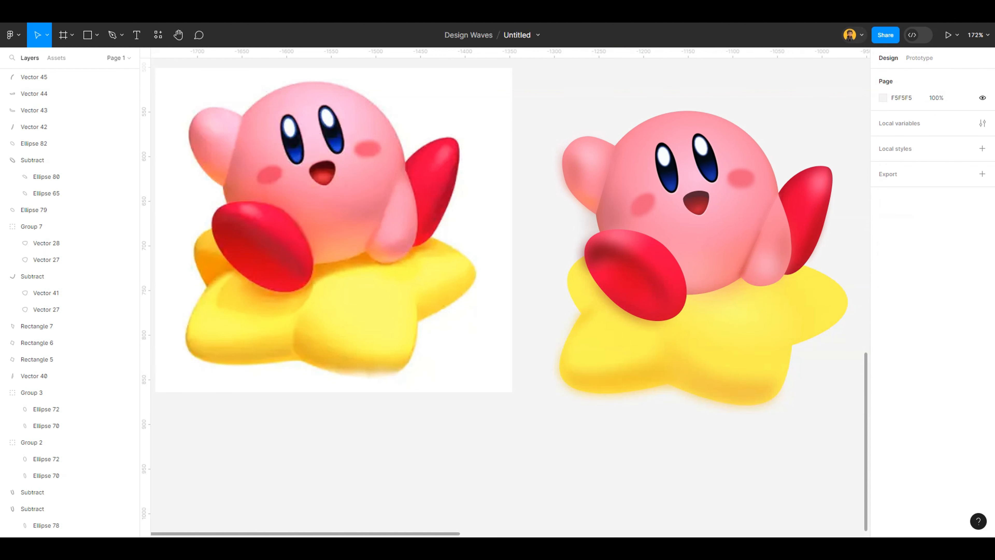
Trace the reference star's orange back-left point beside the red foot as a closed path with curved sides, about 48 × 64
{"action": "left_click_drag", "start_coordinate": [781, 352], "coordinate": [686, 378]}
{"action": "scroll", "coordinate": [718, 377], "scroll_direction": "down", "scroll_amount": 4}
{"action": "scroll", "coordinate": [500, 424], "scroll_direction": "up", "scroll_amount": 4}
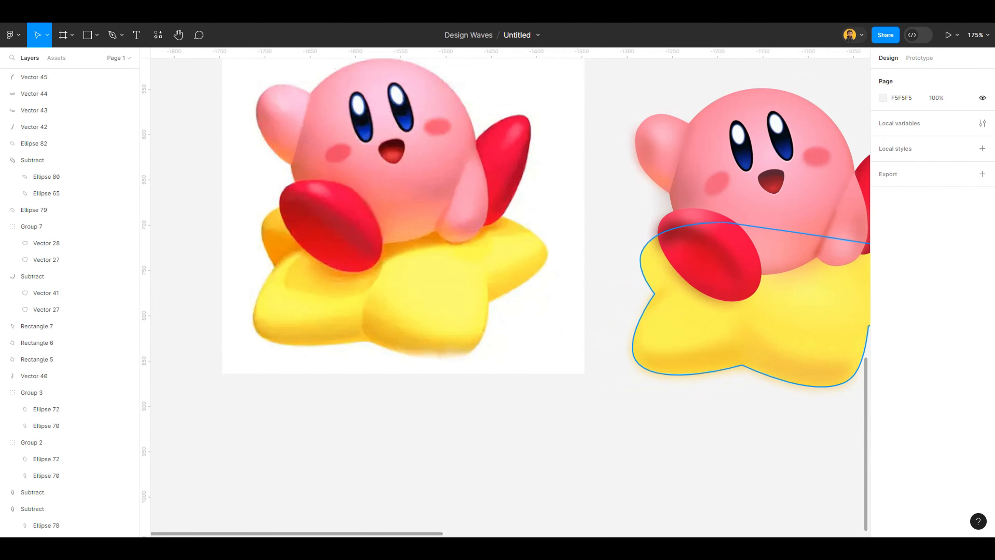
{"action": "scroll", "coordinate": [640, 391], "scroll_direction": "right", "scroll_amount": 4}
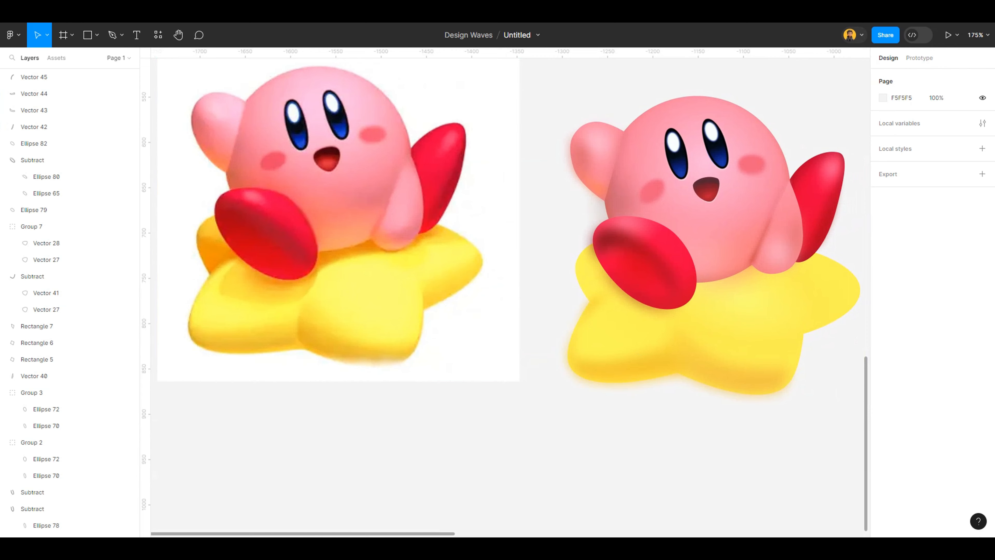
{"action": "scroll", "coordinate": [477, 304], "scroll_direction": "up", "scroll_amount": 5}
{"action": "key", "text": "p"}
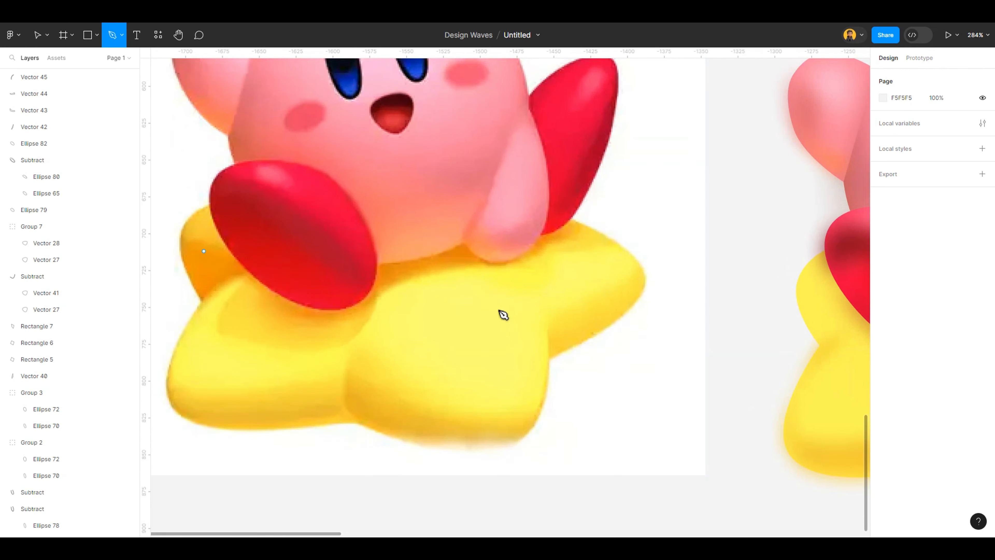
{"action": "left_click", "coordinate": [209, 207]}
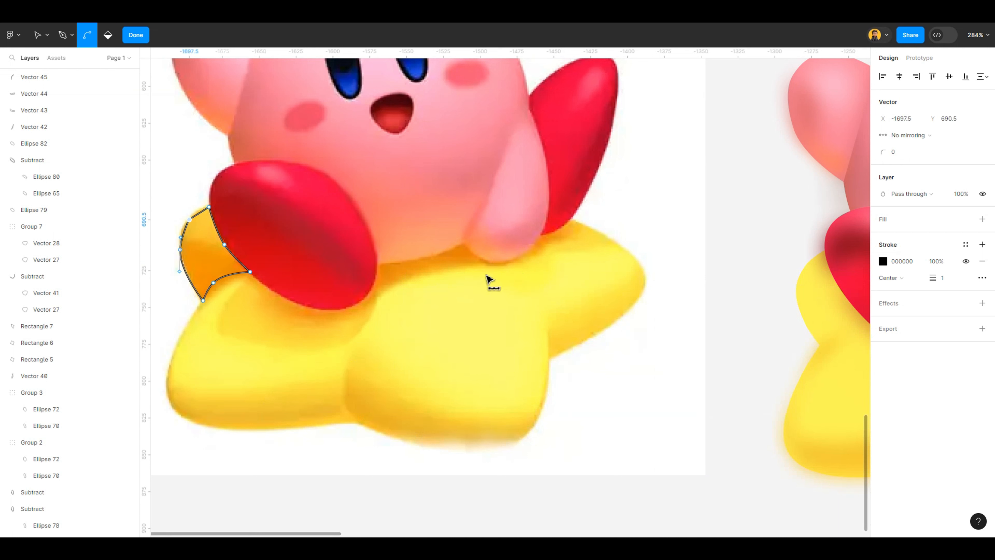
{"action": "key", "text": "ctrl+z"}
{"action": "left_click", "coordinate": [135, 35]}
Add a D9D9D9 fill to the traced shape, move it onto the illustration's back-left star point, and remove its stroke
{"action": "left_click", "coordinate": [982, 202]}
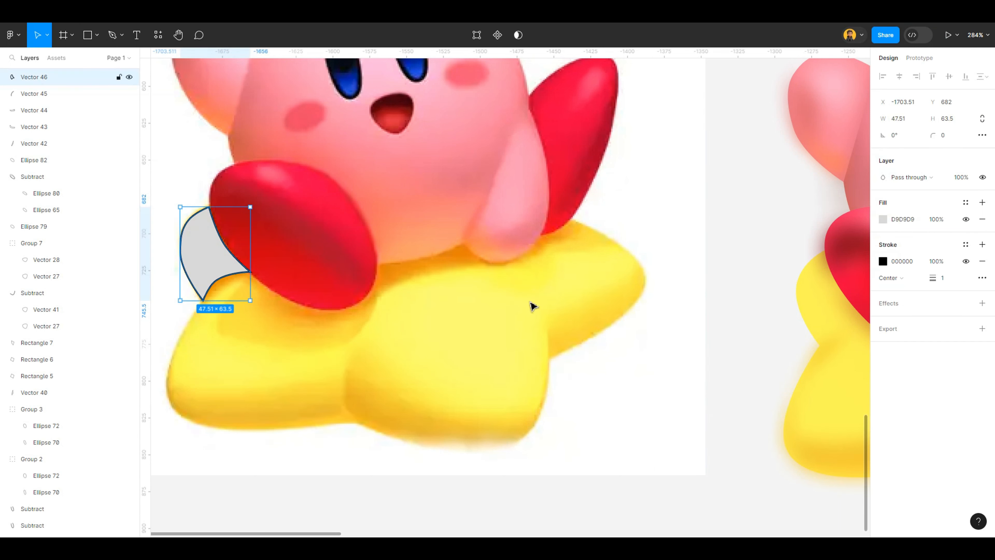
{"action": "left_click_drag", "start_coordinate": [211, 254], "coordinate": [830, 300]}
{"action": "left_click", "coordinate": [982, 261]}
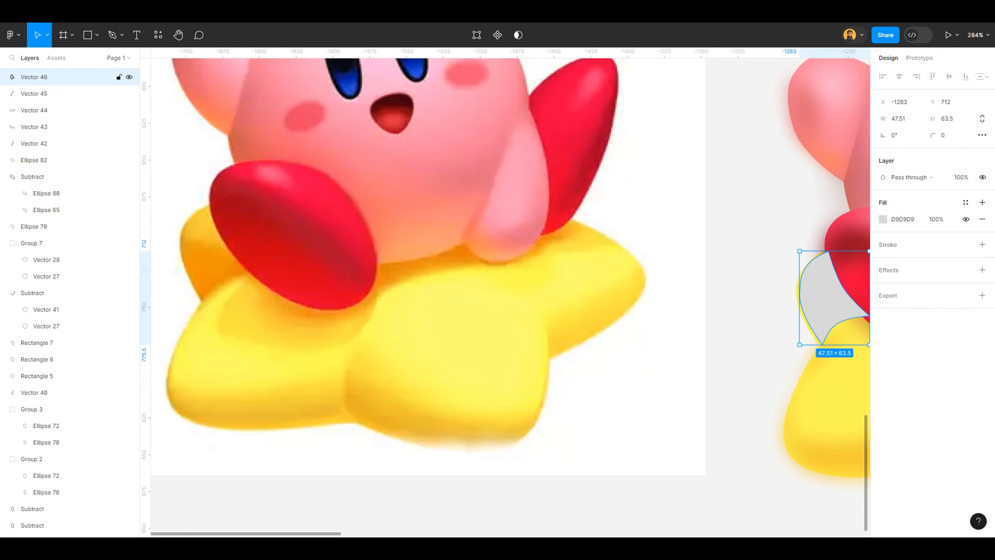
Place the grey shape behind the foot and left-point shading, just above the star's base layer, at X -1284, Y 713
{"action": "key", "text": "["}
{"action": "key", "text": "ctrl+]"}
{"action": "key", "text": "ctrl+]"}
{"action": "key", "text": "ctrl+]"}
{"action": "scroll", "coordinate": [509, 298], "scroll_direction": "right", "scroll_amount": 3}
{"action": "key", "text": "Escape"}
{"action": "left_click_drag", "start_coordinate": [709, 270], "coordinate": [707, 272]}
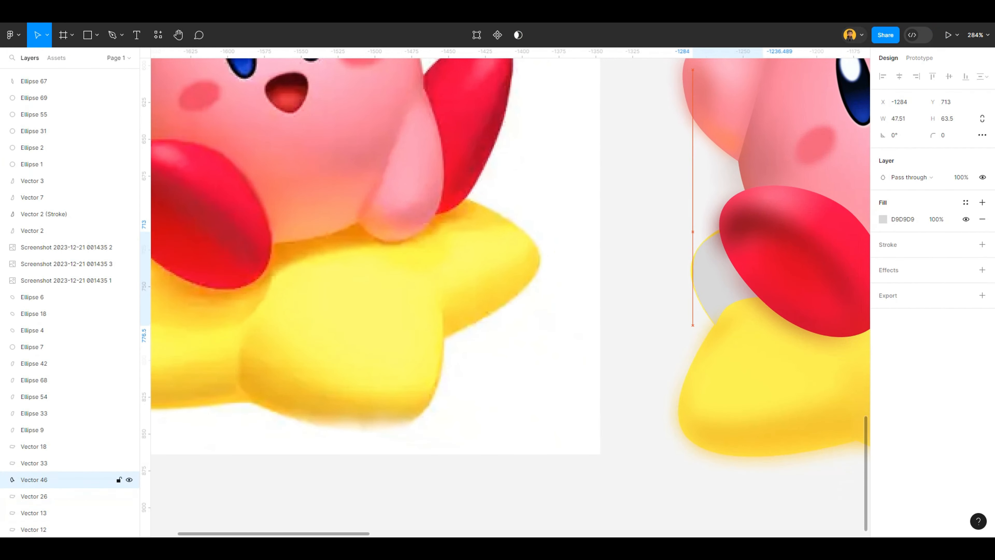
Fill the back-left point shape with a linear gradient of yellow and orange sampled from the reference, adding an orange middle stop
{"action": "scroll", "coordinate": [707, 272], "scroll_direction": "down", "scroll_amount": 4}
{"action": "scroll", "coordinate": [707, 272], "scroll_direction": "up", "scroll_amount": 2}
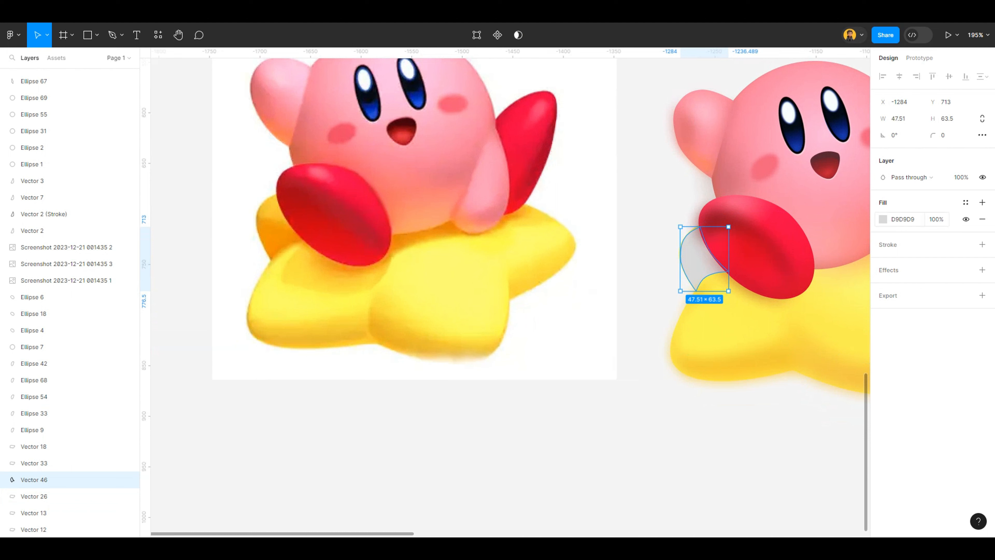
{"action": "left_click", "coordinate": [882, 220]}
{"action": "left_click", "coordinate": [771, 240]}
{"action": "left_click", "coordinate": [760, 413]}
{"action": "left_click", "coordinate": [588, 252]}
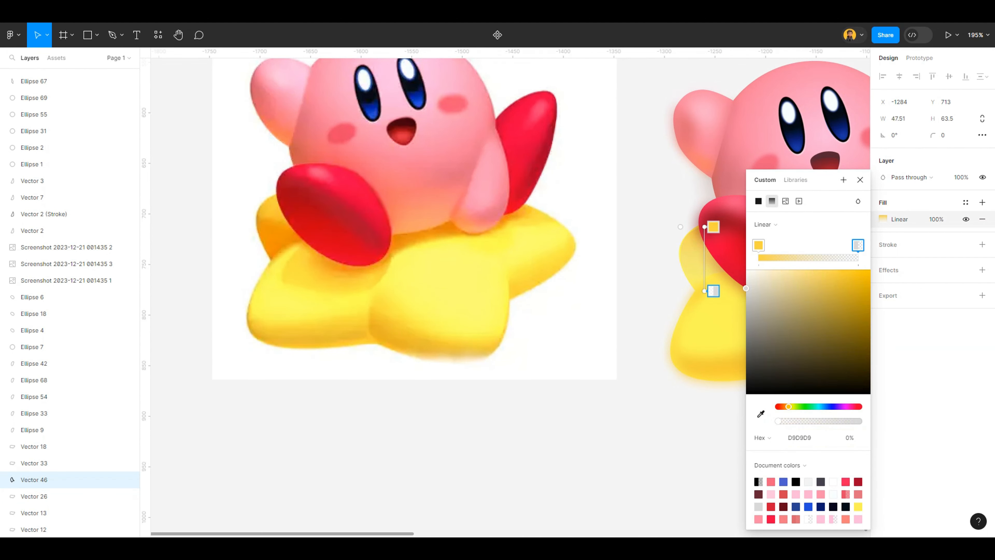
{"action": "key", "text": "i"}
{"action": "left_click", "coordinate": [589, 297]}
{"action": "left_click", "coordinate": [816, 257]}
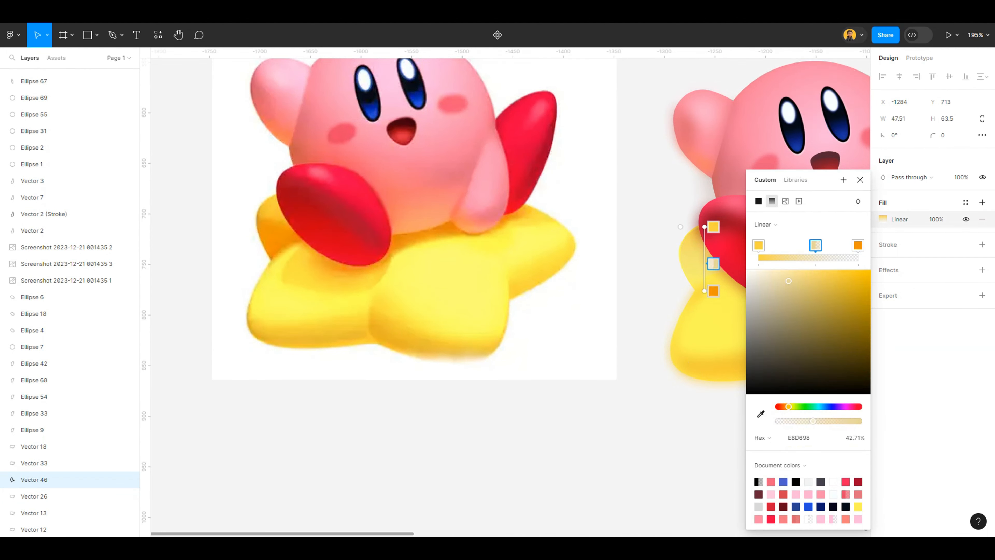
{"action": "key", "text": "i"}
{"action": "left_click", "coordinate": [271, 242]}
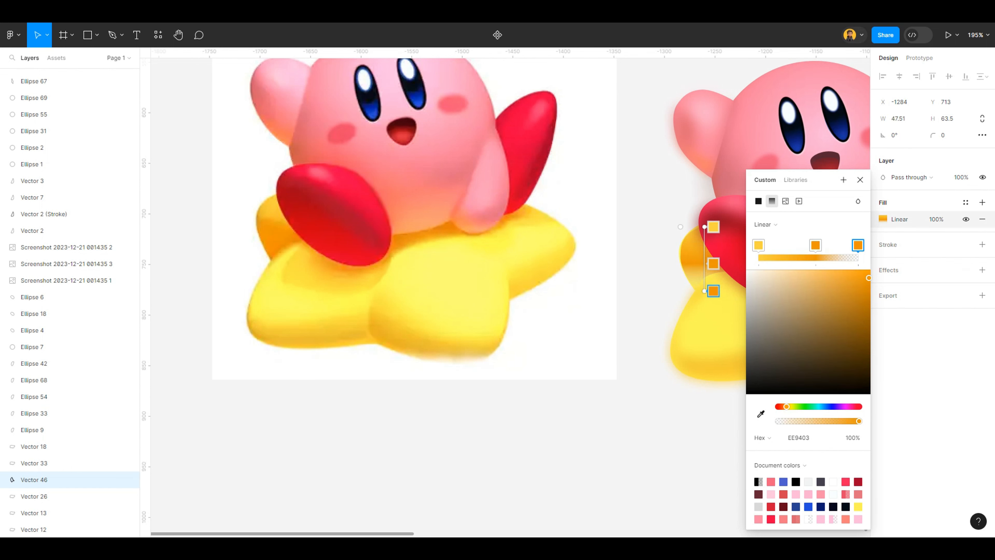
Rearrange the gradient stops and recolour the middle one F1AD1C between the yellow and orange ends, then deselect the shape
{"action": "left_click", "coordinate": [758, 245]}
{"action": "left_click_drag", "start_coordinate": [816, 245], "coordinate": [796, 244]}
{"action": "left_click_drag", "start_coordinate": [857, 244], "coordinate": [814, 245]}
{"action": "left_click", "coordinate": [758, 245]}
{"action": "left_click", "coordinate": [858, 245]}
{"action": "key", "text": "Delete"}
{"action": "key", "text": "i"}
{"action": "left_click", "coordinate": [271, 217]}
{"action": "scroll", "coordinate": [313, 171], "scroll_direction": "down", "scroll_amount": 3}
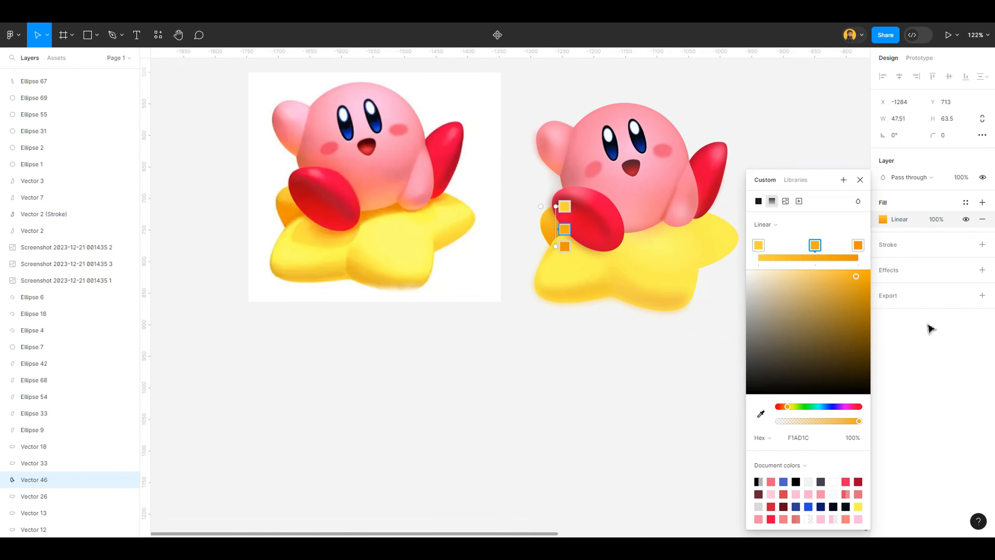
{"action": "scroll", "coordinate": [541, 255], "scroll_direction": "up", "scroll_amount": 3}
{"action": "scroll", "coordinate": [535, 252], "scroll_direction": "down", "scroll_amount": 3}
{"action": "scroll", "coordinate": [531, 251], "scroll_direction": "up", "scroll_amount": 1}
{"action": "key", "text": "Escape"}
{"action": "key", "text": "Escape"}
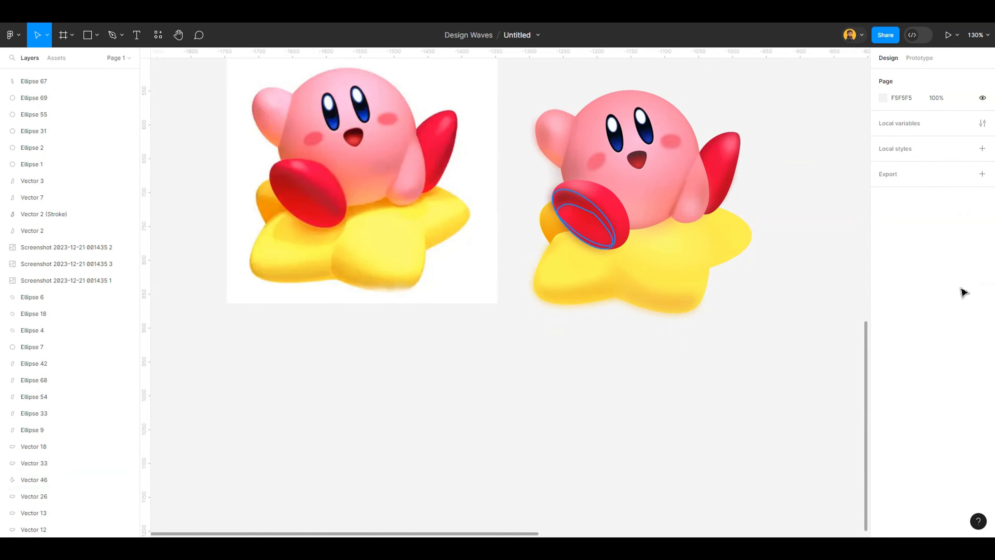
Extend the left point's blurred sliver along the upper edge by moving its top corner point to X -1242.5, Y 759
{"action": "scroll", "coordinate": [550, 229], "scroll_direction": "up", "scroll_amount": 7}
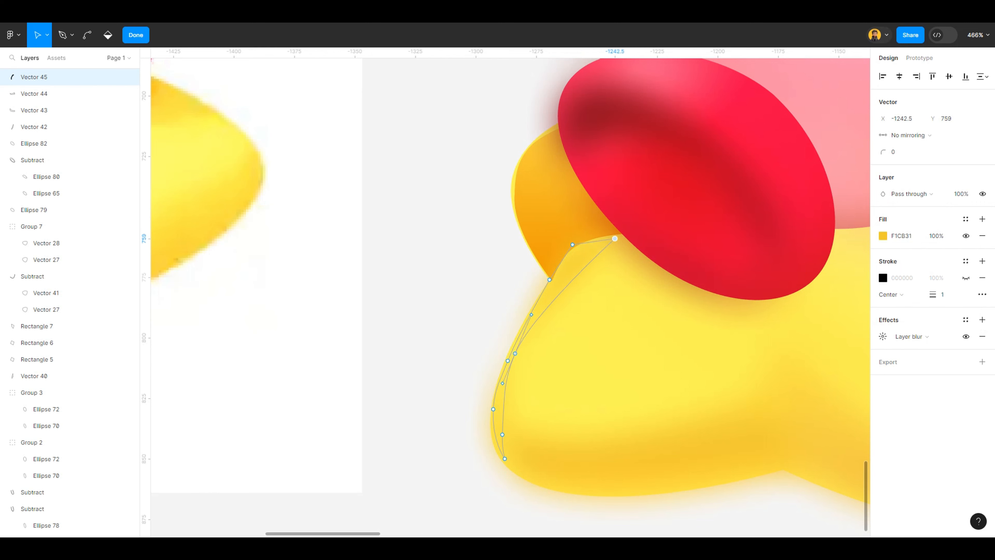
{"action": "key", "text": "Escape"}
{"action": "key", "text": "Escape"}
{"action": "scroll", "coordinate": [468, 233], "scroll_direction": "down", "scroll_amount": 3}
Add a layer blur to the orange shape on the star's back-left point and deselect it
{"action": "left_click", "coordinate": [506, 212]}
{"action": "left_click", "coordinate": [981, 269]}
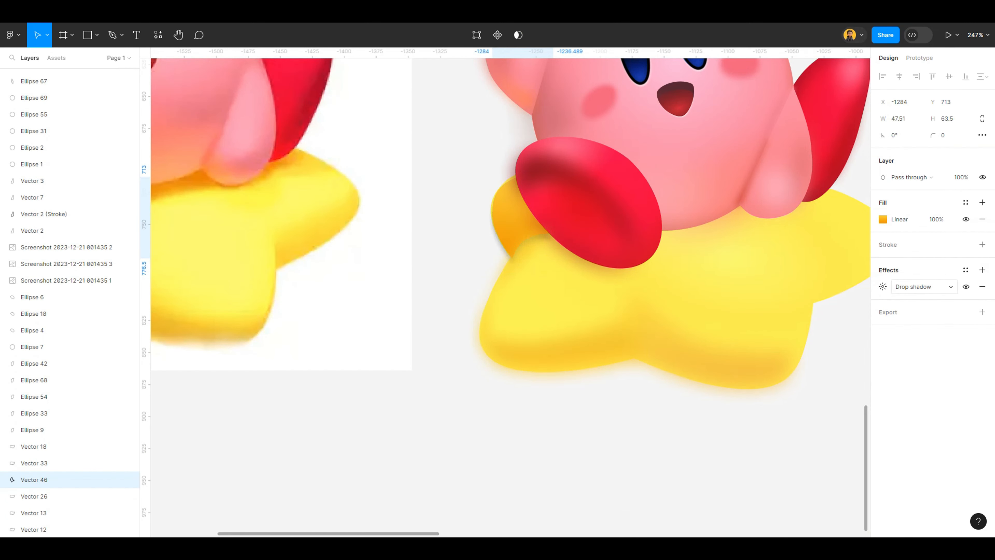
{"action": "left_click", "coordinate": [911, 287]}
{"action": "left_click", "coordinate": [911, 303]}
{"action": "left_click", "coordinate": [882, 286]}
{"action": "scroll", "coordinate": [868, 273], "scroll_direction": "down", "scroll_amount": 5}
{"action": "key", "text": "Escape"}
{"action": "key", "text": "Escape"}
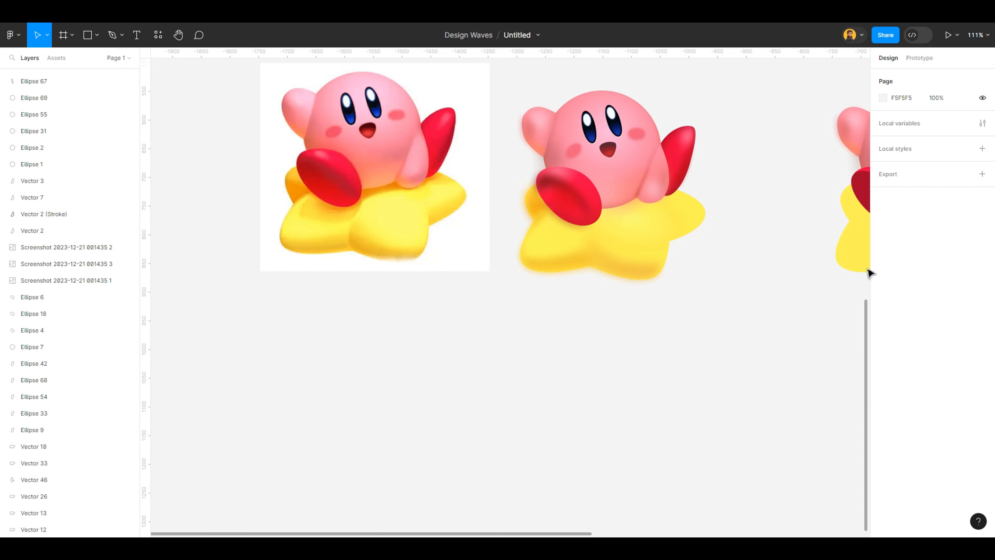
Add an inner shadow to the star's base shape with Y -18, blur 30 and 24% opacity
{"action": "left_click", "coordinate": [622, 259]}
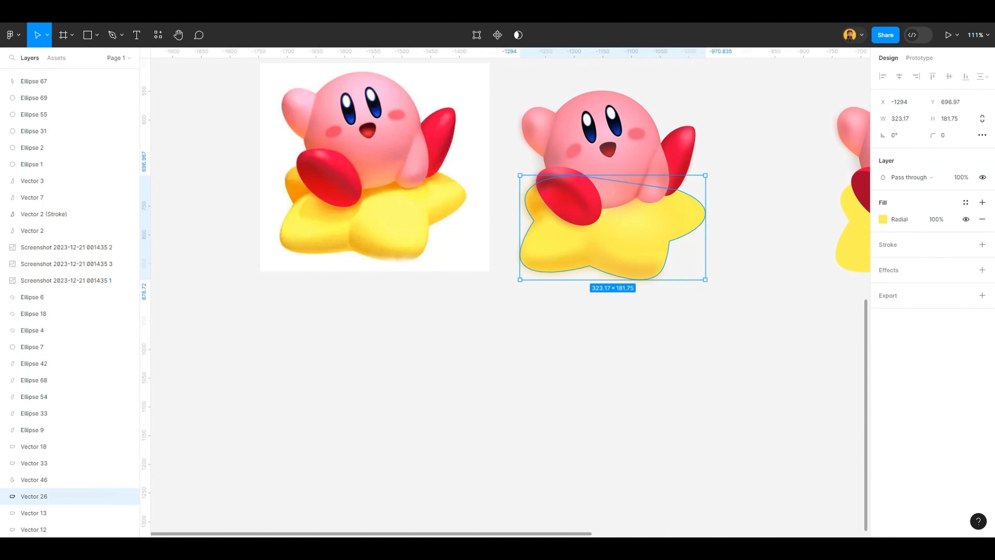
{"action": "left_click", "coordinate": [982, 270]}
{"action": "left_click", "coordinate": [911, 286]}
{"action": "left_click", "coordinate": [911, 273]}
{"action": "left_click", "coordinate": [883, 286]}
{"action": "key", "text": "Tab"}
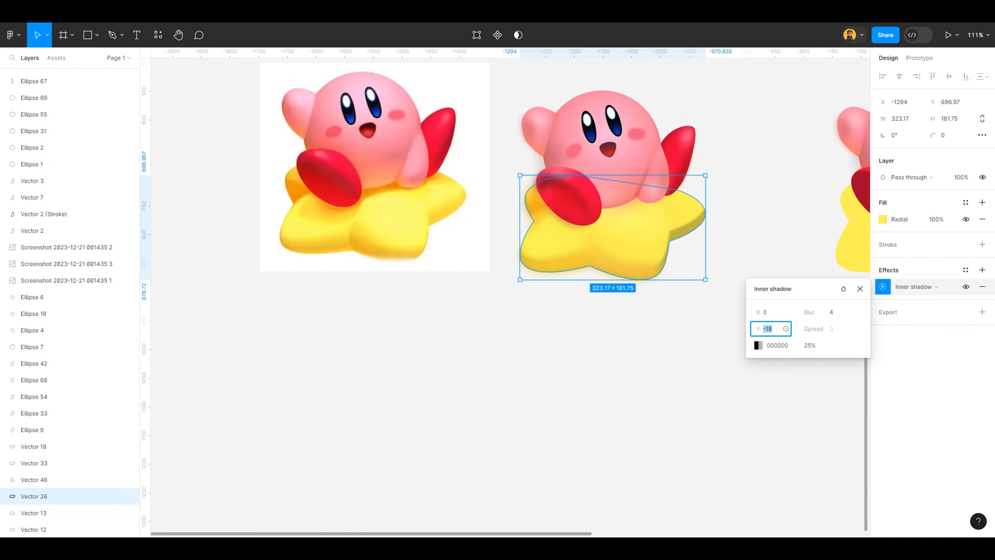
{"action": "key", "text": "Tab"}
{"action": "key", "text": "Tab"}
{"action": "key", "text": "Tab"}
{"action": "key", "text": "Down"}
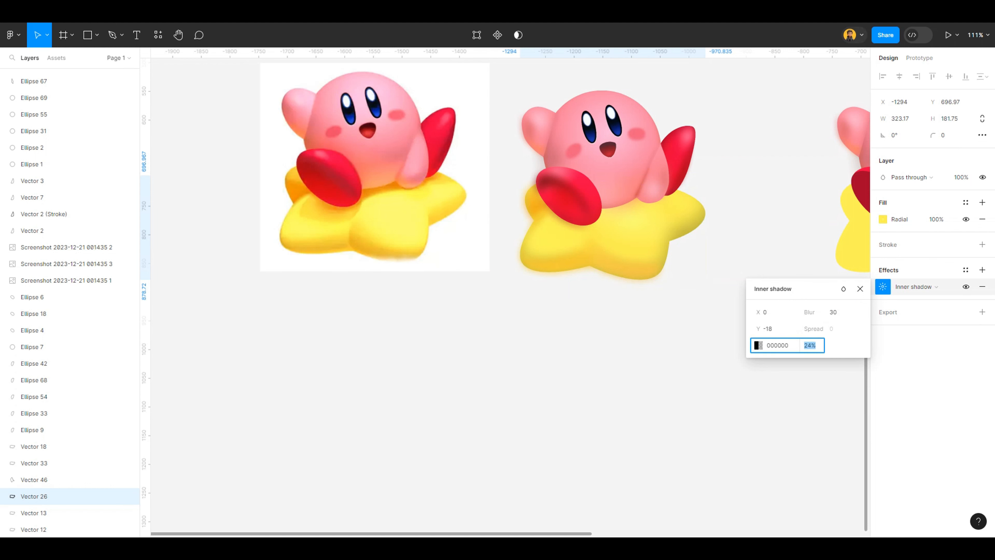
Colour the star's inner shadow D9870C, starting from an orange sampled from the reference, and lower its opacity
{"action": "left_click", "coordinate": [757, 344]}
{"action": "left_click", "coordinate": [636, 413]}
{"action": "left_click", "coordinate": [292, 192]}
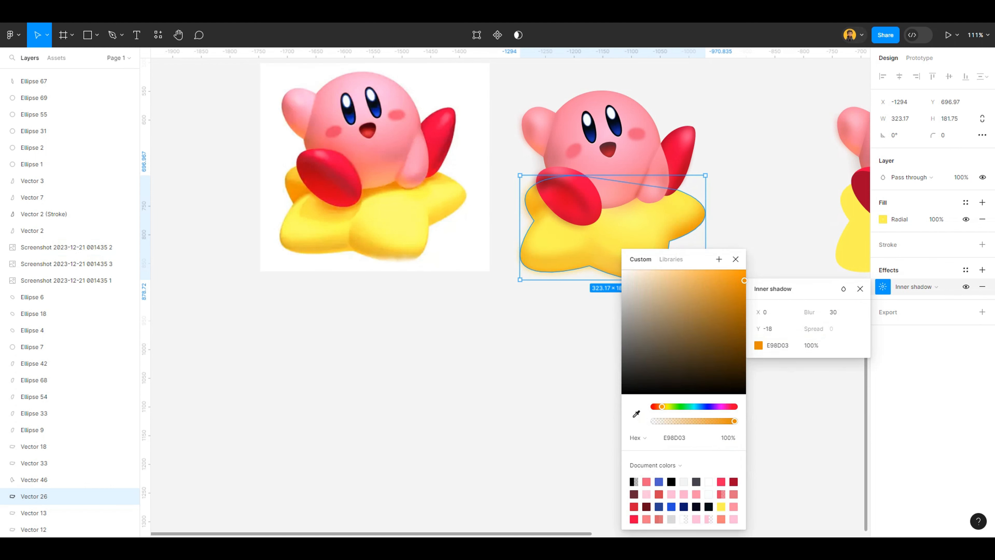
{"action": "mouse_move", "coordinate": [744, 280]}
{"action": "left_mouse_down"}
{"action": "mouse_move", "coordinate": [746, 293]}
{"action": "mouse_move", "coordinate": [739, 288]}
{"action": "left_mouse_up"}
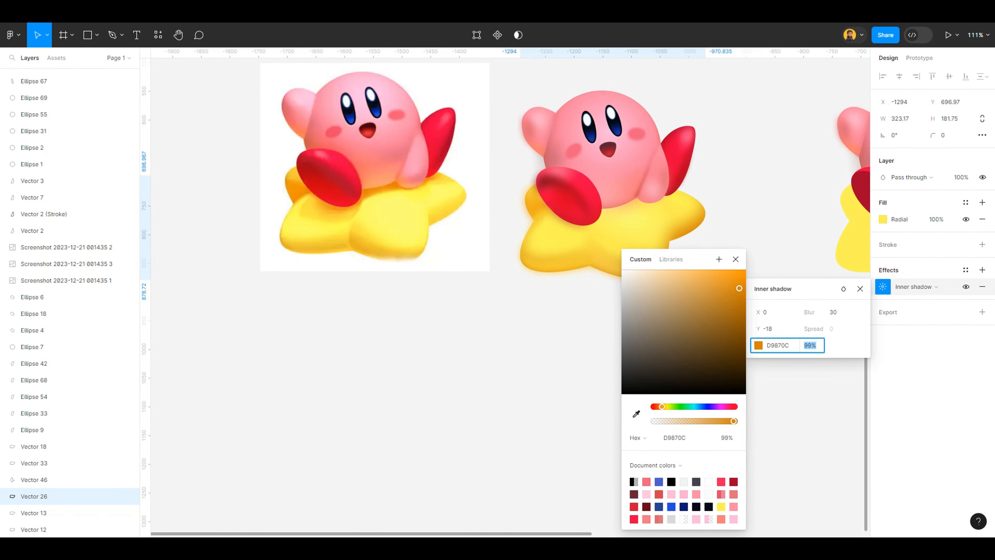
{"action": "left_click_drag", "start_coordinate": [697, 420], "coordinate": [695, 420]}
{"action": "left_click", "coordinate": [763, 253]}
Compare the star's new inner shadow with the reference image and examine the front and right points
{"action": "scroll", "coordinate": [763, 254], "scroll_direction": "down", "scroll_amount": 3}
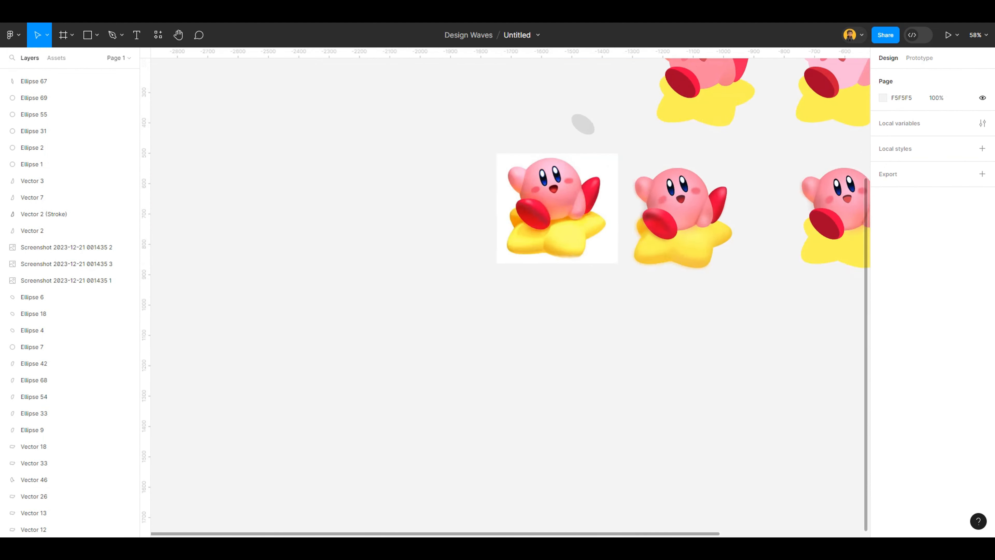
{"action": "scroll", "coordinate": [744, 239], "scroll_direction": "up", "scroll_amount": 6}
{"action": "scroll", "coordinate": [721, 273], "scroll_direction": "down", "scroll_amount": 6}
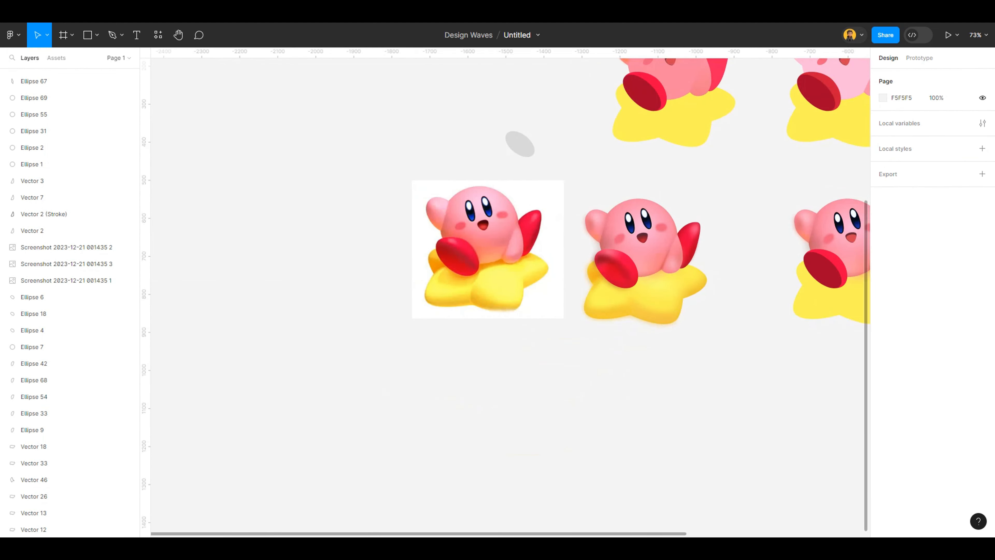
{"action": "scroll", "coordinate": [720, 273], "scroll_direction": "up", "scroll_amount": 5}
{"action": "scroll", "coordinate": [583, 382], "scroll_direction": "up", "scroll_amount": 1}
{"action": "scroll", "coordinate": [680, 377], "scroll_direction": "up", "scroll_amount": 2}
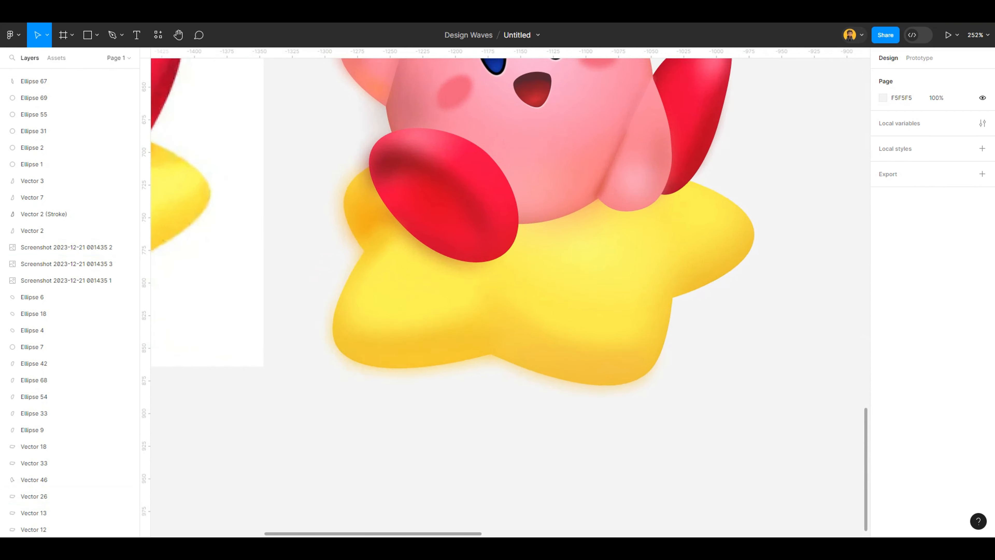
{"action": "double_click", "coordinate": [643, 341]}
{"action": "key", "text": "Escape"}
{"action": "key", "text": "Escape"}
{"action": "scroll", "coordinate": [510, 298], "scroll_direction": "right", "scroll_amount": 3}
Trace a closed straight-sided outline, about 71 by 102, along the underside of the star's right point and down past the notch
{"action": "key", "text": "p"}
{"action": "scroll", "coordinate": [615, 382], "scroll_direction": "down", "scroll_amount": 3}
{"action": "scroll", "coordinate": [584, 392], "scroll_direction": "up", "scroll_amount": 4}
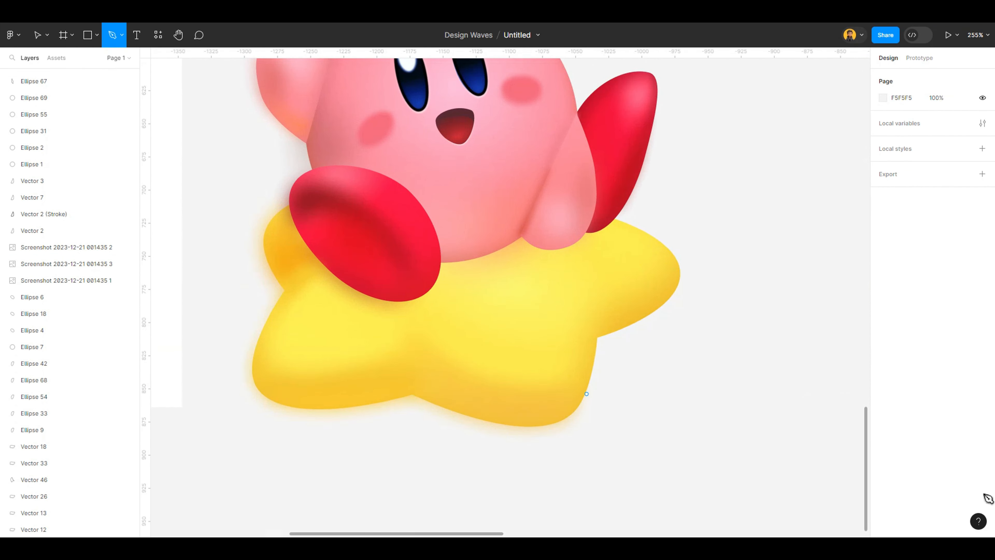
{"action": "left_click", "coordinate": [584, 380]}
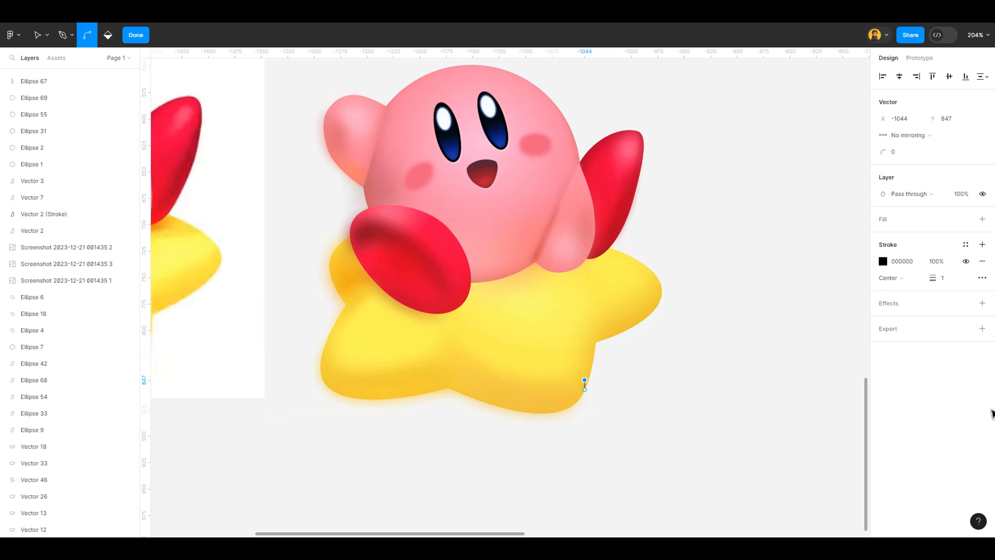
{"action": "scroll", "coordinate": [588, 331], "scroll_direction": "down", "scroll_amount": 1}
{"action": "left_click", "coordinate": [593, 326]}
{"action": "scroll", "coordinate": [641, 304], "scroll_direction": "up", "scroll_amount": 3}
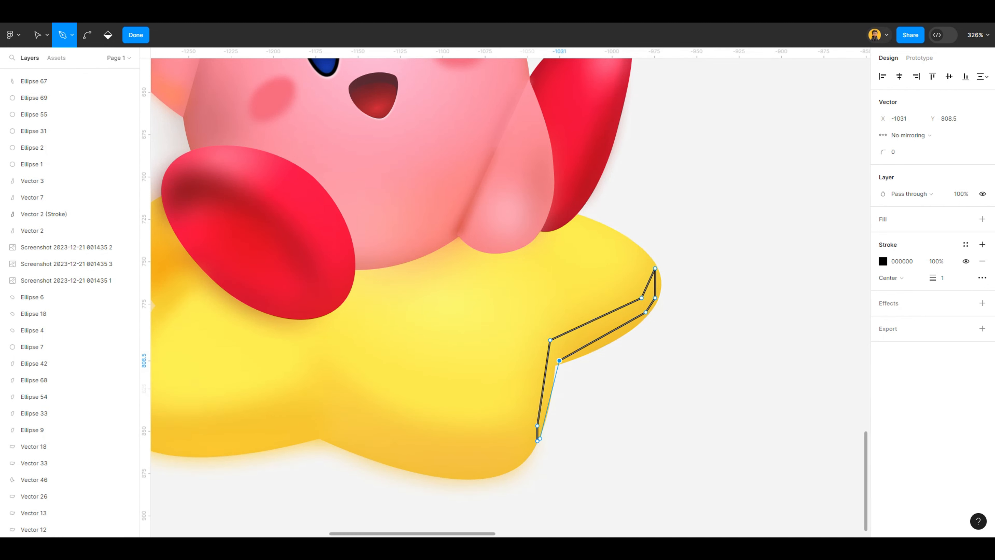
{"action": "scroll", "coordinate": [611, 377], "scroll_direction": "down", "scroll_amount": 4}
{"action": "scroll", "coordinate": [611, 377], "scroll_direction": "up", "scroll_amount": 2}
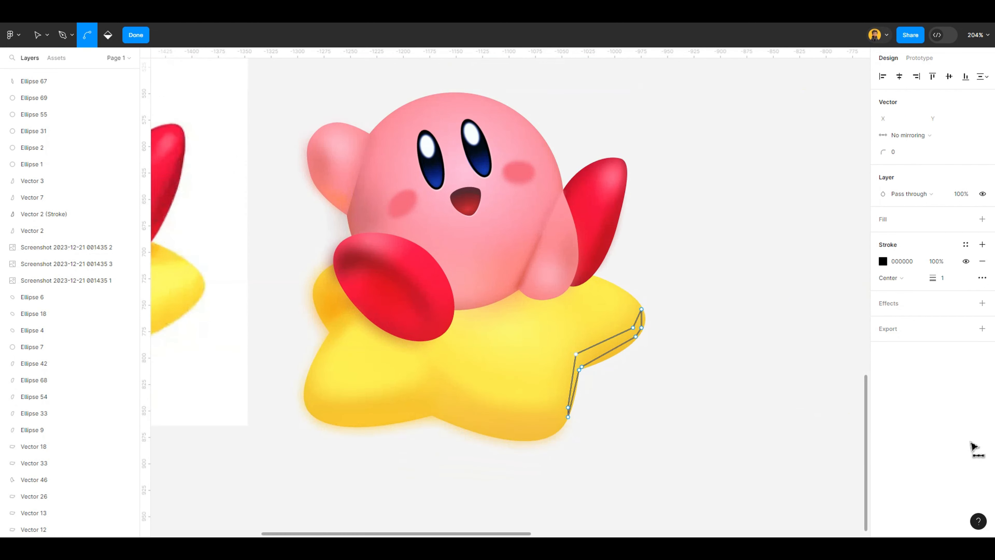
Bend the outline's straight segments into curves that follow the underside and tip of the star's right point
{"action": "scroll", "coordinate": [604, 363], "scroll_direction": "up", "scroll_amount": 5}
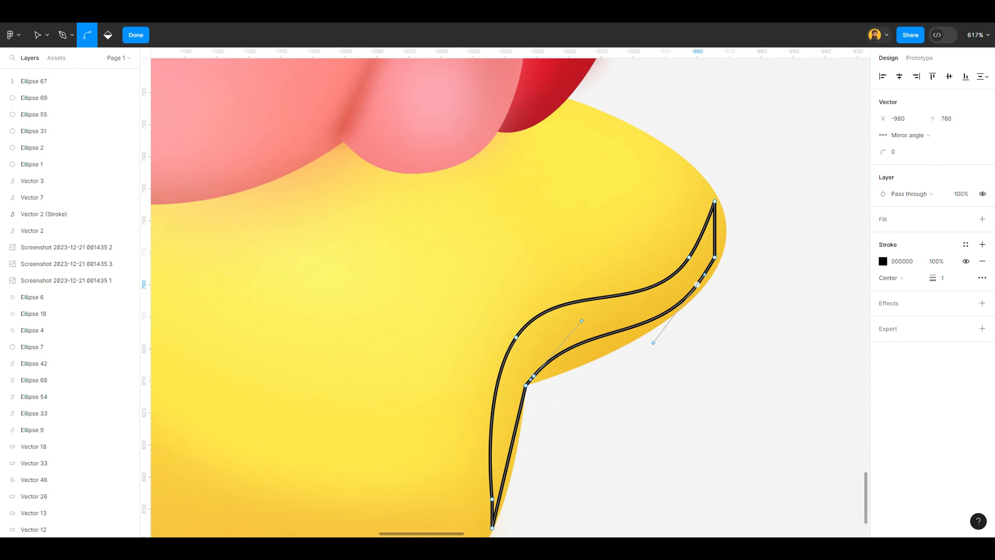
{"action": "key", "text": "Escape"}
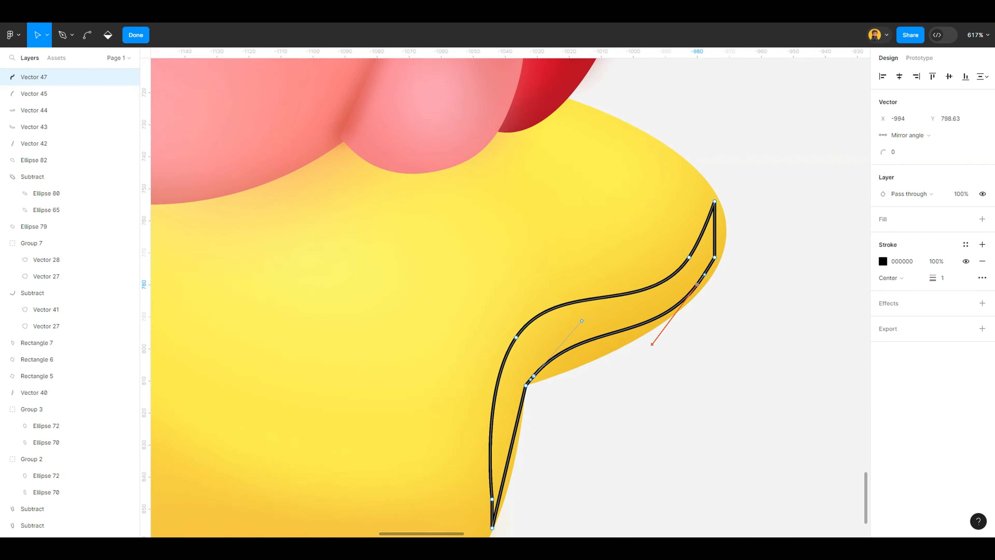
{"action": "left_click_drag", "start_coordinate": [652, 344], "coordinate": [652, 350]}
{"action": "left_click_drag", "start_coordinate": [581, 320], "coordinate": [603, 337]}
{"action": "left_click", "coordinate": [714, 257], "text": "ctrl"}
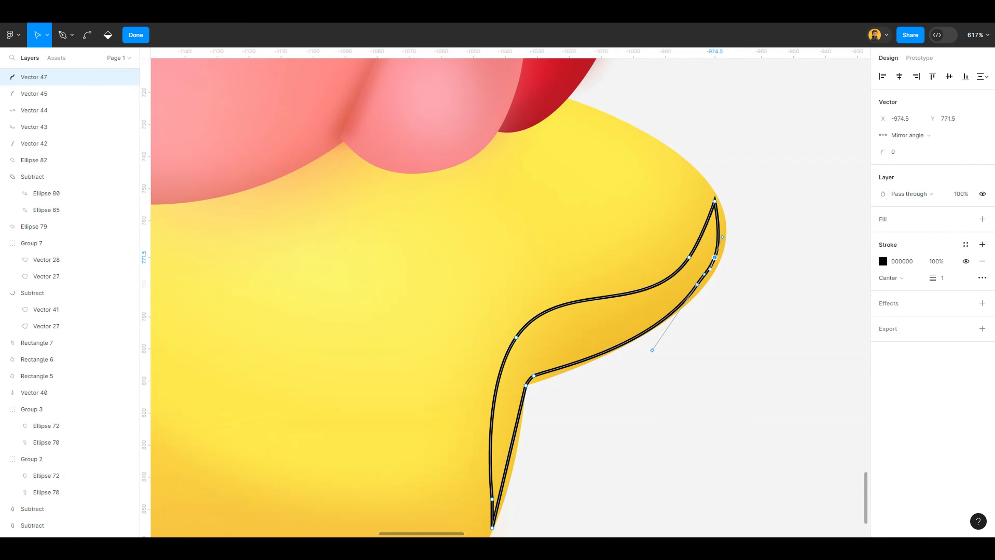
Refine the outline's anchor points and handles near the right tip and at the notch corner to follow the star's edge
{"action": "scroll", "coordinate": [727, 277], "scroll_direction": "up", "scroll_amount": 6}
{"action": "mouse_move", "coordinate": [569, 253]}
{"action": "left_mouse_down"}
{"action": "mouse_move", "coordinate": [586, 271]}
{"action": "mouse_move", "coordinate": [563, 270]}
{"action": "left_mouse_up"}
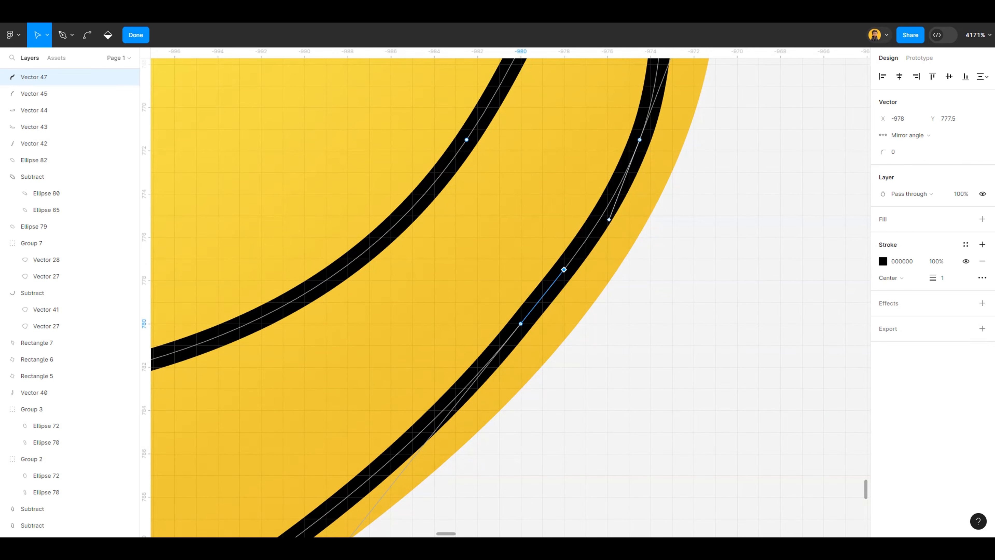
{"action": "left_click_drag", "start_coordinate": [609, 219], "coordinate": [618, 204]}
{"action": "left_click_drag", "start_coordinate": [520, 324], "coordinate": [542, 324]}
{"action": "scroll", "coordinate": [559, 325], "scroll_direction": "down", "scroll_amount": 5}
{"action": "scroll", "coordinate": [275, 482], "scroll_direction": "up", "scroll_amount": 5}
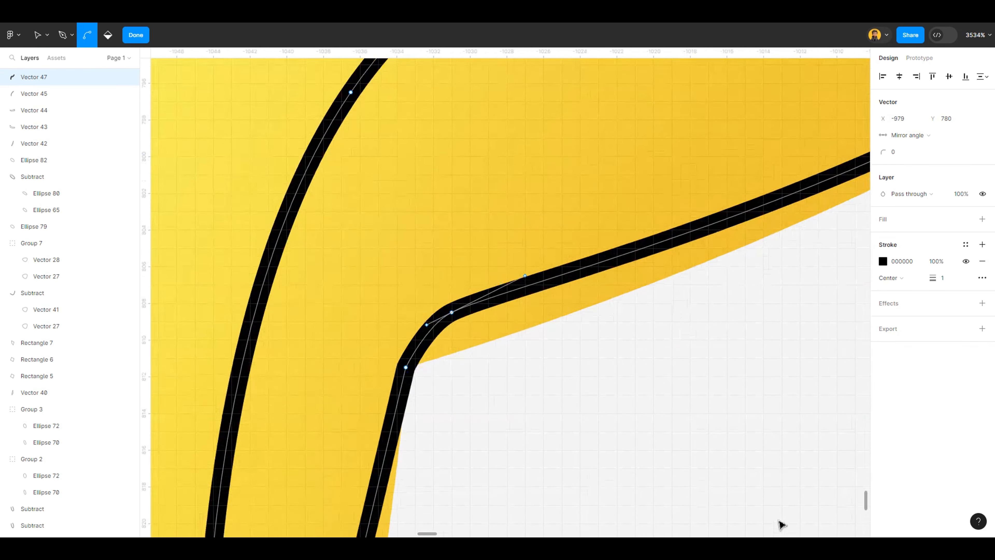
{"action": "scroll", "coordinate": [416, 412], "scroll_direction": "up", "scroll_amount": 1}
{"action": "left_click_drag", "start_coordinate": [404, 358], "coordinate": [382, 336]}
{"action": "left_click", "coordinate": [382, 336], "text": "ctrl"}
{"action": "left_click", "coordinate": [382, 336], "text": "ctrl"}
{"action": "scroll", "coordinate": [515, 373], "scroll_direction": "down", "scroll_amount": 10}
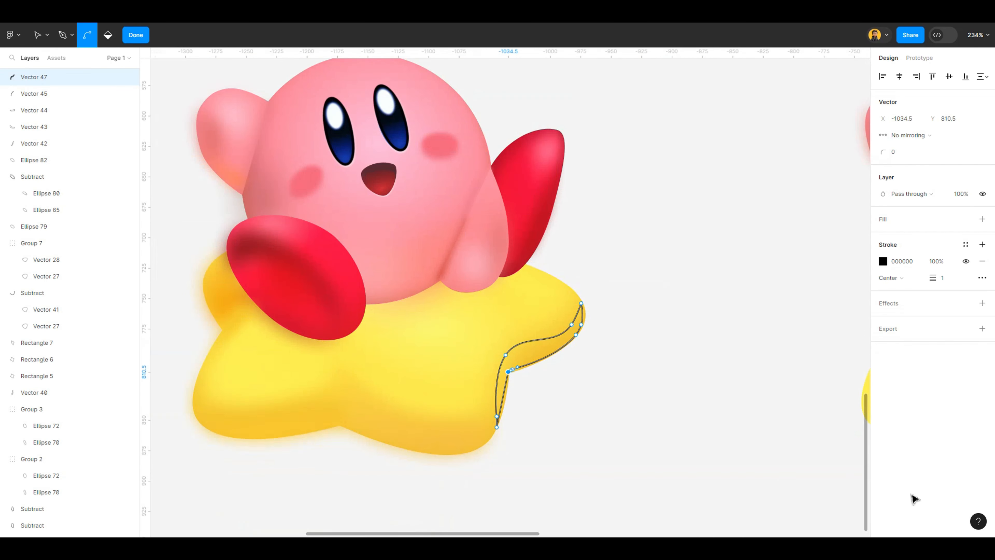
Finish editing the traced shape, give it a fill and remove its stroke
{"action": "scroll", "coordinate": [523, 392], "scroll_direction": "up", "scroll_amount": 1}
{"action": "key", "text": "Escape"}
{"action": "key", "text": "Escape"}
{"action": "left_click", "coordinate": [982, 202]}
{"action": "left_click", "coordinate": [982, 261]}
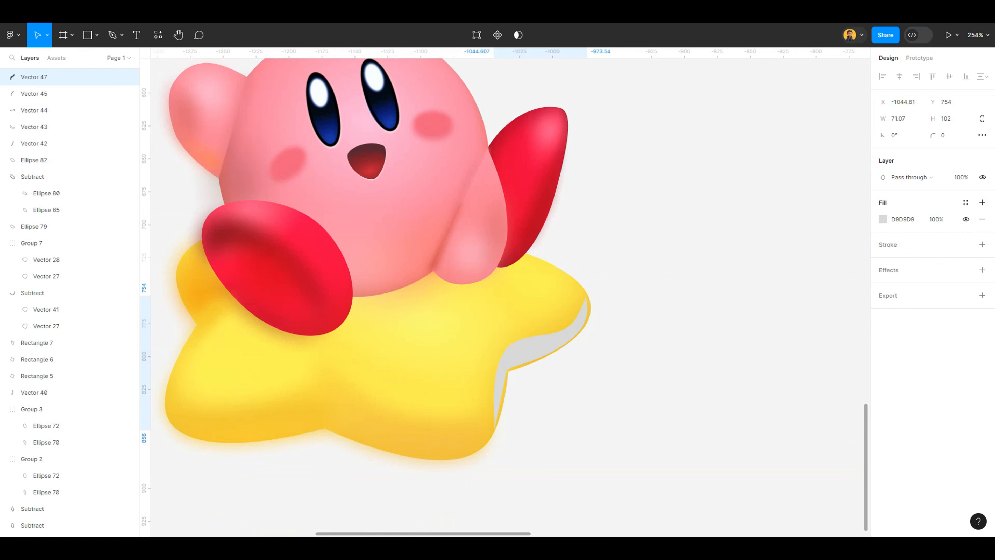
Change the traced shape's fill to a linear gradient with FEED4D as its first stop
{"action": "left_click", "coordinate": [883, 219]}
{"action": "left_click", "coordinate": [772, 242]}
{"action": "scroll", "coordinate": [679, 292], "scroll_direction": "down", "scroll_amount": 5, "text": "ctrl"}
{"action": "scroll", "coordinate": [531, 329], "scroll_direction": "up", "scroll_amount": 3, "text": "ctrl"}
{"action": "type", "text": "FEED4D"}
{"action": "key", "text": "Return"}
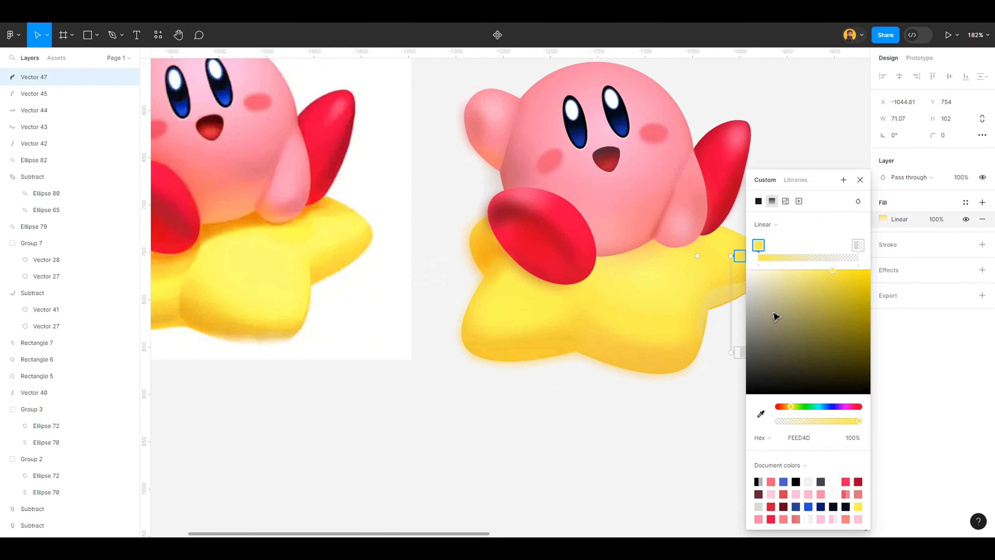
Complete the gradient with opaque middle and end stops in darker yellows sampled from the star's lower front edge
{"action": "key", "text": "i"}
{"action": "left_click", "coordinate": [670, 337]}
{"action": "left_click", "coordinate": [858, 257]}
{"action": "key", "text": "i"}
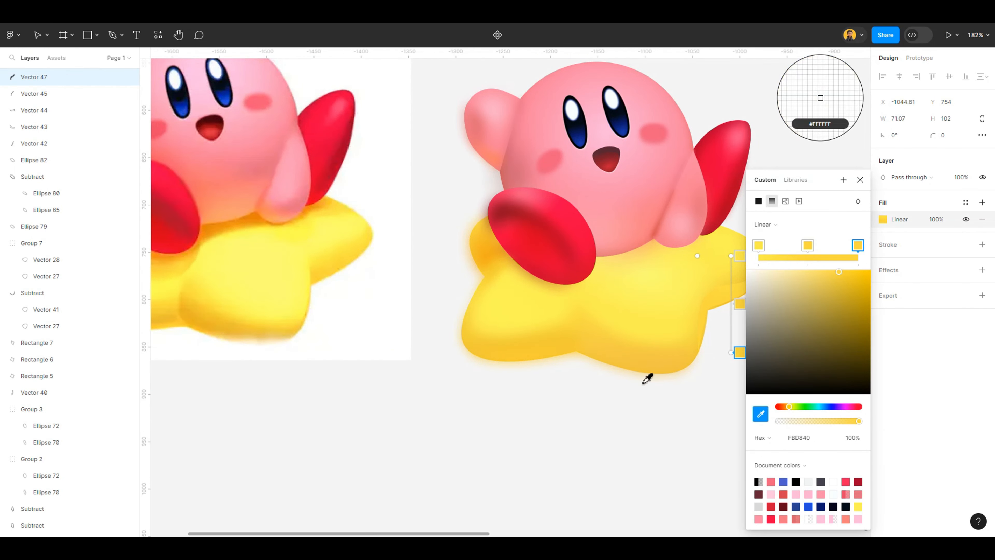
{"action": "left_click", "coordinate": [646, 373]}
Apply a layer blur to the gradient shape under the star's right point and deselect it
{"action": "left_click", "coordinate": [982, 270]}
{"action": "left_click", "coordinate": [911, 287]}
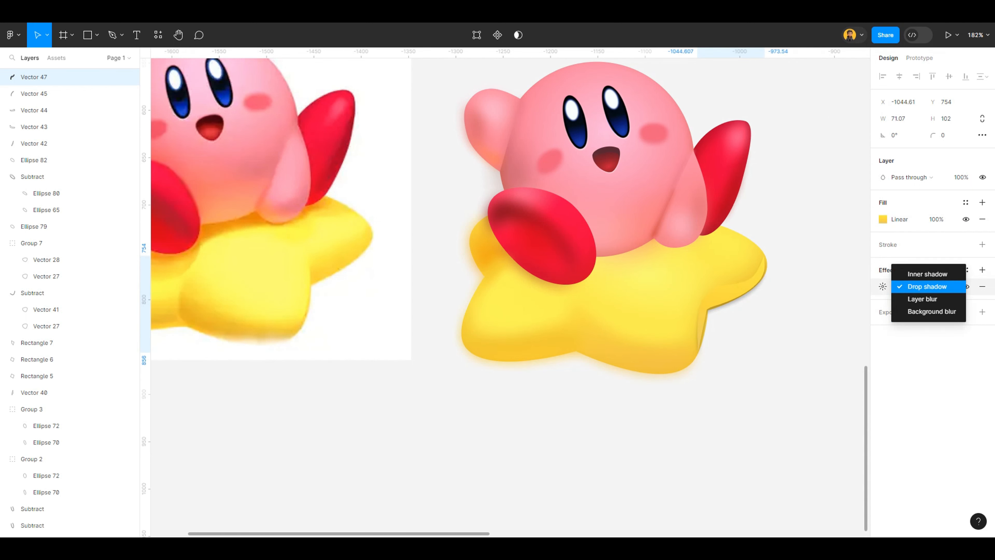
{"action": "left_click", "coordinate": [920, 298]}
{"action": "left_click", "coordinate": [883, 286]}
{"action": "key", "text": "Escape"}
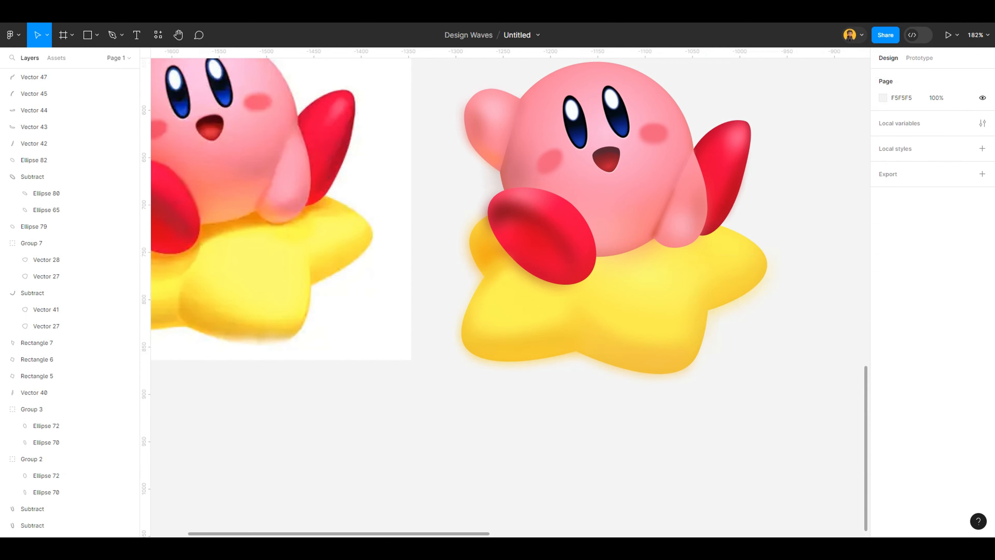
Trace a thin crescent about 8 by 45.5 along the crease between the reference star's front points and fill it with FFFFFF
{"action": "scroll", "coordinate": [809, 267], "scroll_direction": "down", "scroll_amount": 3}
{"action": "scroll", "coordinate": [748, 312], "scroll_direction": "up", "scroll_amount": 2}
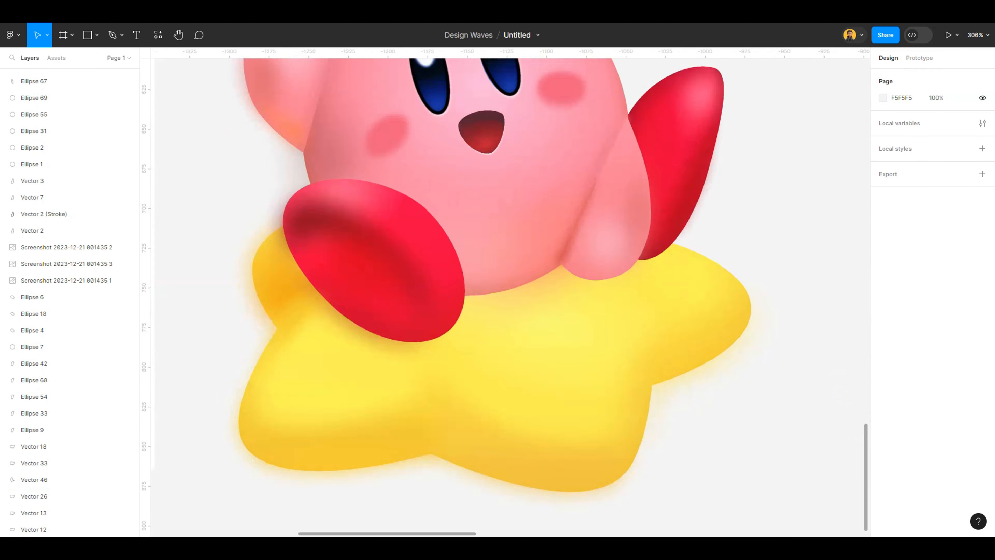
{"action": "scroll", "coordinate": [763, 293], "scroll_direction": "down", "scroll_amount": 3}
{"action": "scroll", "coordinate": [823, 245], "scroll_direction": "up", "scroll_amount": 2}
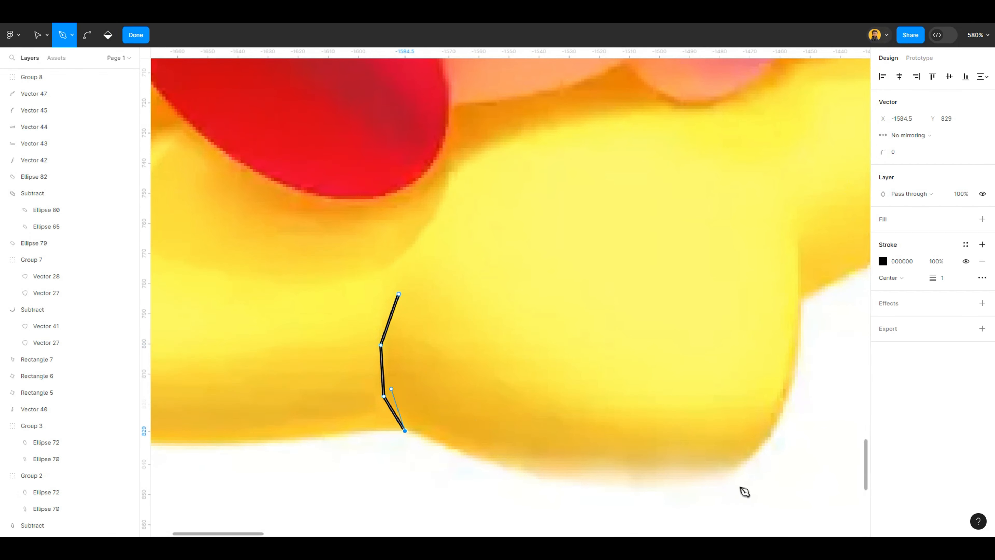
{"action": "left_click", "coordinate": [981, 218]}
{"action": "left_click", "coordinate": [882, 235]}
{"action": "left_click", "coordinate": [746, 271]}
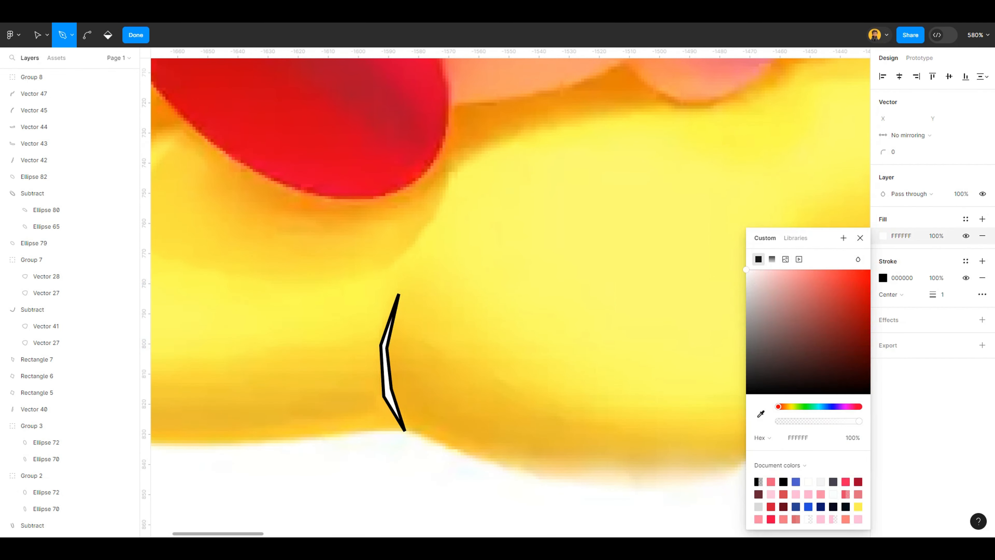
Remove the white crescent's stroke and give it a layer blur
{"action": "left_click", "coordinate": [982, 278]}
{"action": "left_click", "coordinate": [982, 286]}
{"action": "left_click", "coordinate": [913, 303]}
{"action": "left_click", "coordinate": [913, 315]}
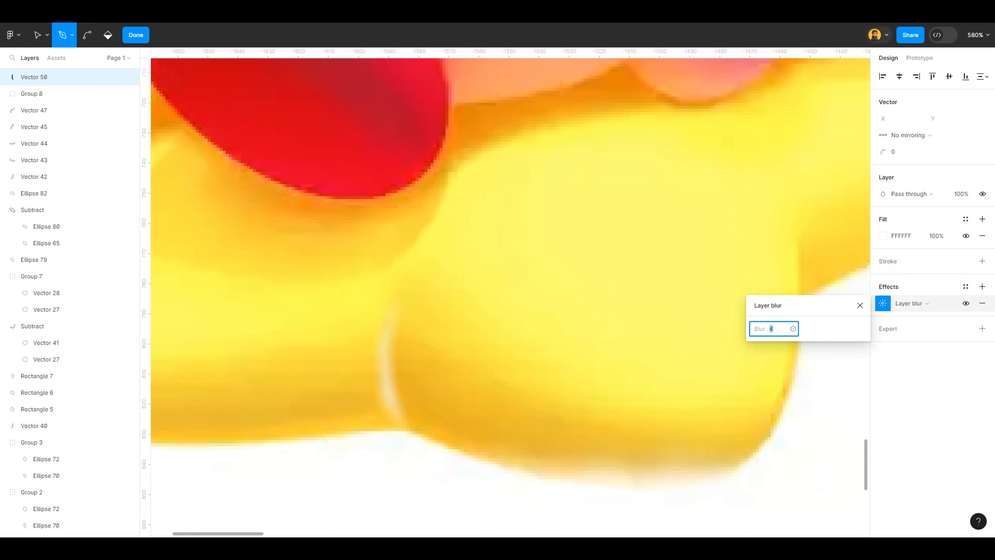
{"action": "scroll", "coordinate": [246, 234], "scroll_direction": "down", "scroll_amount": 4}
{"action": "key", "text": "Escape"}
{"action": "key", "text": "p"}
{"action": "left_click", "coordinate": [384, 376]}
{"action": "key", "text": "Escape"}
{"action": "key", "text": "Escape"}
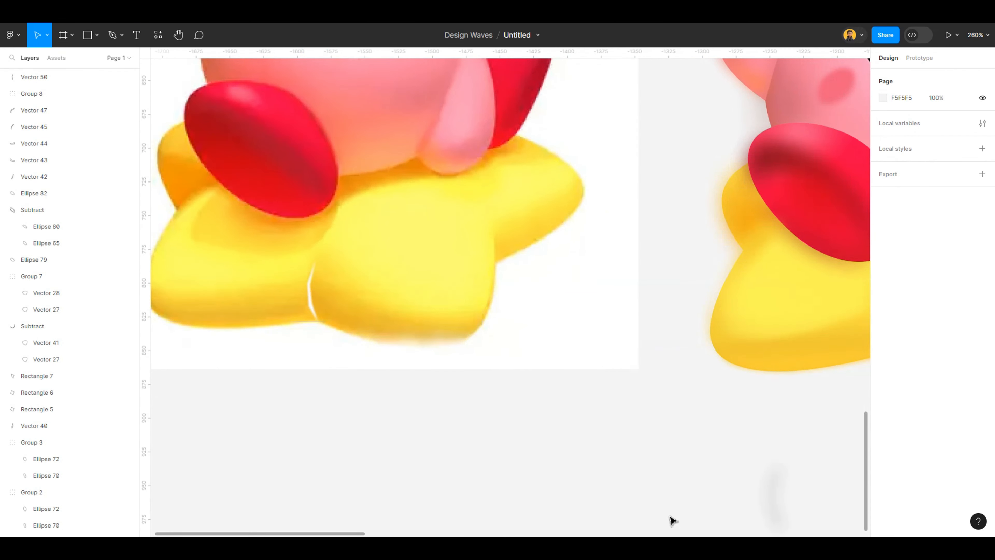
Move the white crescent from the reference onto the crease between the vector star's two front points
{"action": "left_click_drag", "start_coordinate": [622, 376], "coordinate": [561, 370]}
{"action": "left_click_drag", "start_coordinate": [248, 285], "coordinate": [597, 396]}
{"action": "left_click_drag", "start_coordinate": [599, 396], "coordinate": [555, 333]}
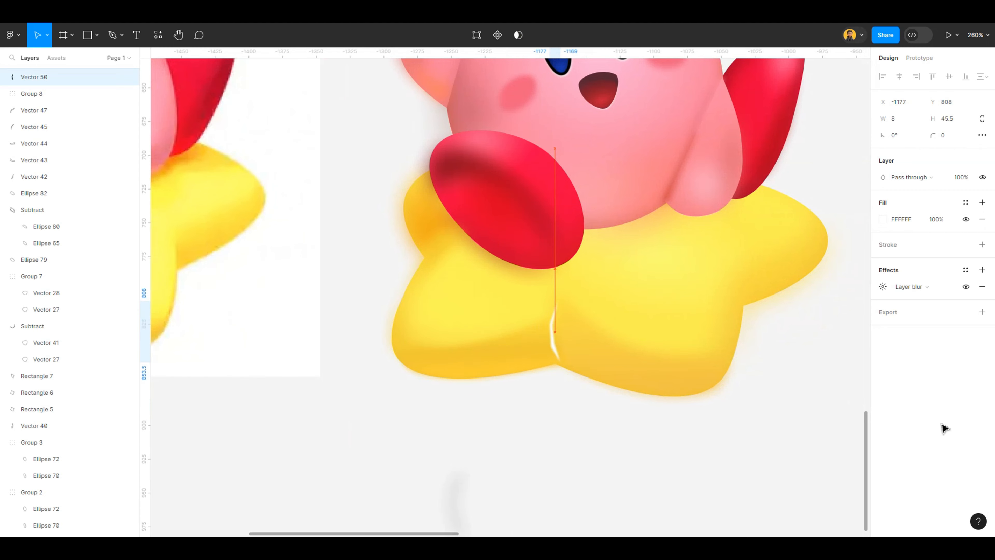
{"action": "scroll", "coordinate": [563, 325], "scroll_direction": "up", "scroll_amount": 4}
{"action": "scroll", "coordinate": [576, 328], "scroll_direction": "up", "scroll_amount": 3}
{"action": "left_click_drag", "start_coordinate": [490, 440], "coordinate": [481, 438]}
{"action": "left_click_drag", "start_coordinate": [497, 388], "coordinate": [494, 388]}
Edit the white crescent's anchor points to turn its angular sides into smooth curves
{"action": "scroll", "coordinate": [505, 383], "scroll_direction": "up", "scroll_amount": 3}
{"action": "left_click", "coordinate": [505, 383]}
{"action": "double_click", "coordinate": [494, 383]}
{"action": "left_click", "coordinate": [483, 389], "text": "ctrl"}
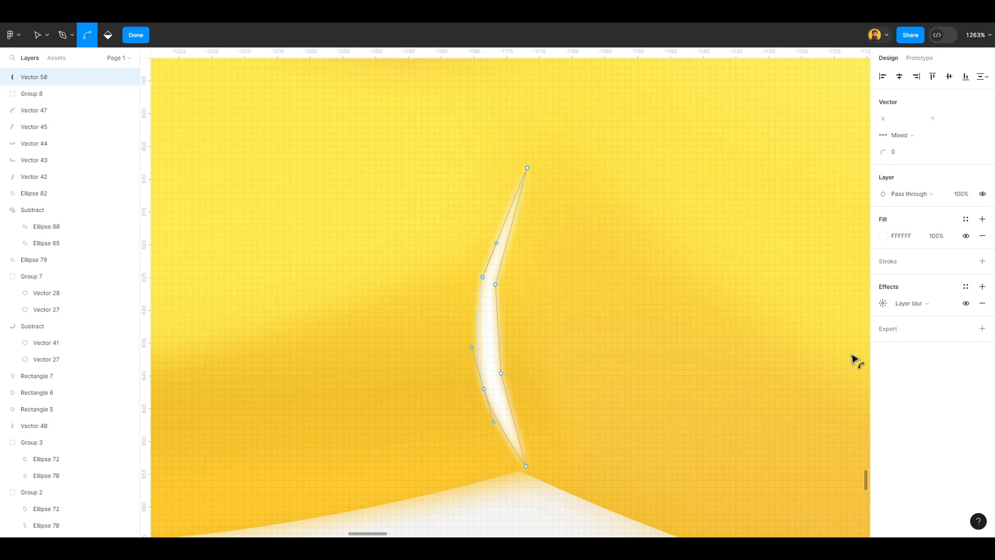
{"action": "left_click", "coordinate": [482, 277], "text": "ctrl"}
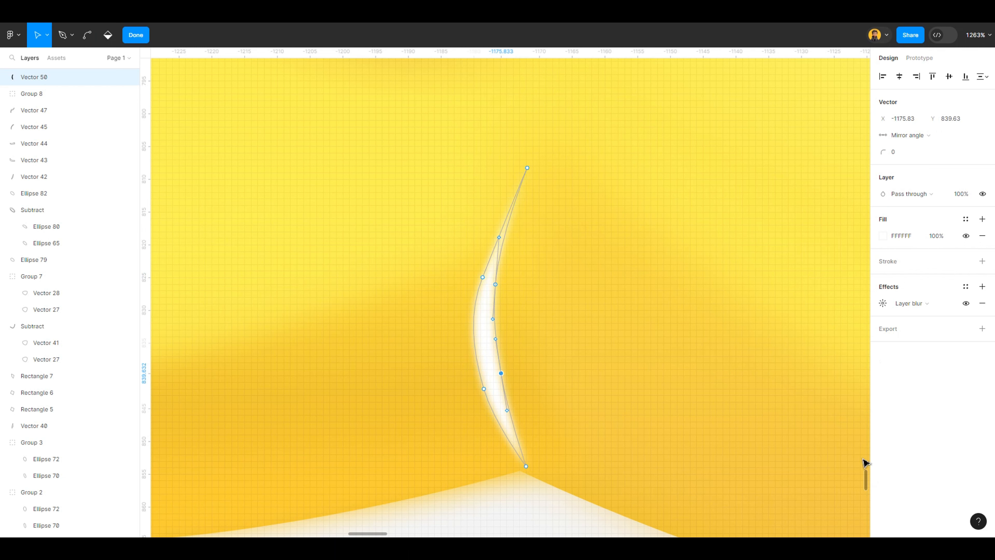
Rotate the white crescent to -11.14° and align its lower end with the notch between the star's front points
{"action": "scroll", "coordinate": [536, 315], "scroll_direction": "down", "scroll_amount": 5}
{"action": "left_click", "coordinate": [528, 432]}
{"action": "left_click", "coordinate": [515, 328]}
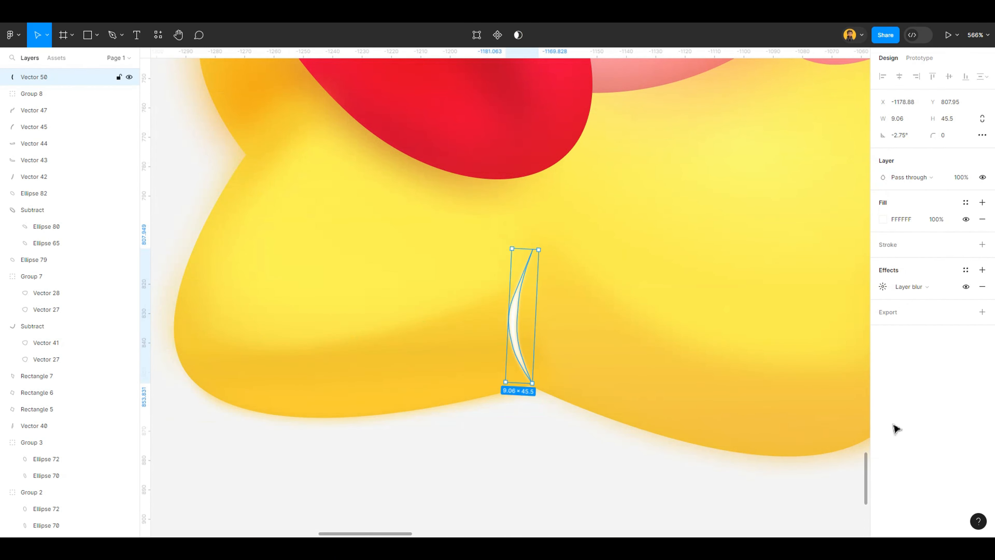
{"action": "left_click_drag", "start_coordinate": [515, 329], "coordinate": [520, 326]}
{"action": "left_click_drag", "start_coordinate": [543, 385], "coordinate": [533, 386]}
{"action": "left_click_drag", "start_coordinate": [524, 364], "coordinate": [528, 366]}
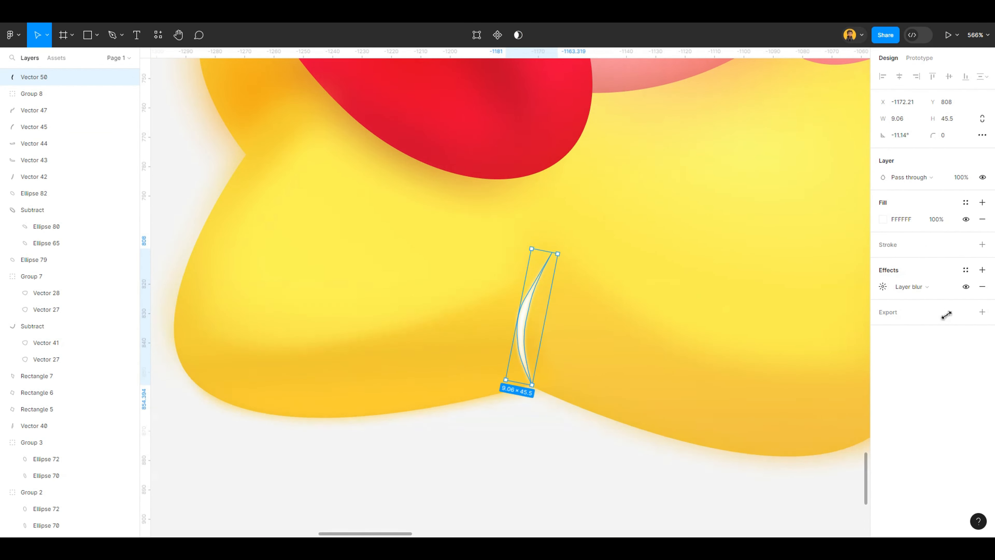
Set the white crescent's layer blur to 3.4, deselect it and compare the star with the reference
{"action": "left_click", "coordinate": [605, 353]}
{"action": "left_click", "coordinate": [556, 435]}
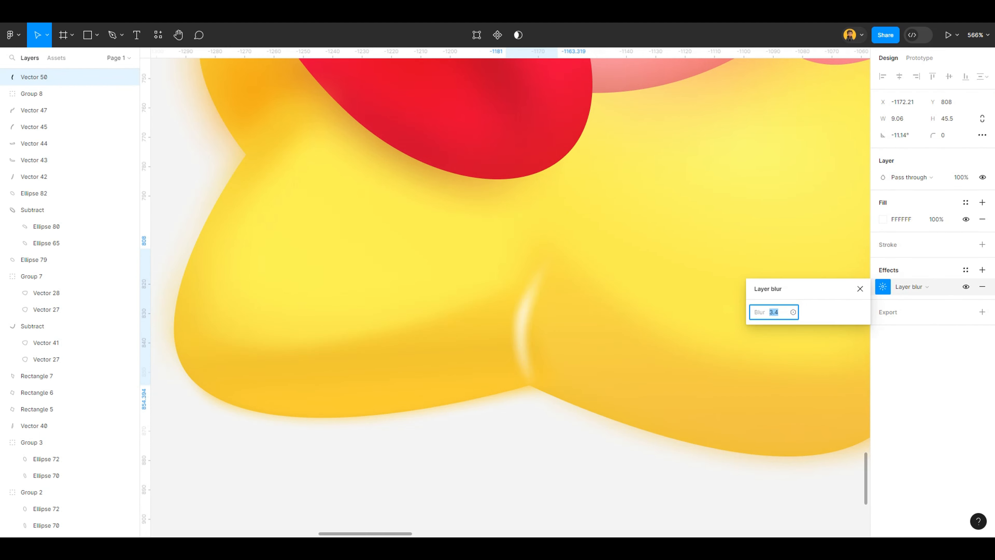
{"action": "scroll", "coordinate": [498, 369], "scroll_direction": "down", "scroll_amount": 8}
{"action": "left_click", "coordinate": [485, 432]}
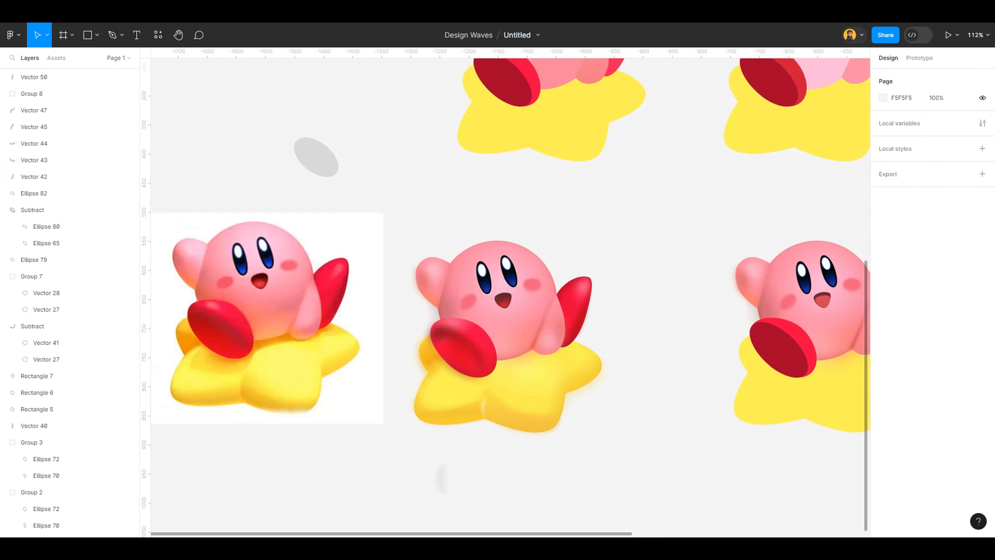
Duplicate the white crescent slightly to its right on the star's front crease and fill the copy with C8C8C8
{"action": "scroll", "coordinate": [509, 431], "scroll_direction": "up", "scroll_amount": 3}
{"action": "double_click", "coordinate": [399, 506]}
{"action": "left_click", "coordinate": [427, 506]}
{"action": "left_click_drag", "start_coordinate": [399, 506], "coordinate": [463, 389]}
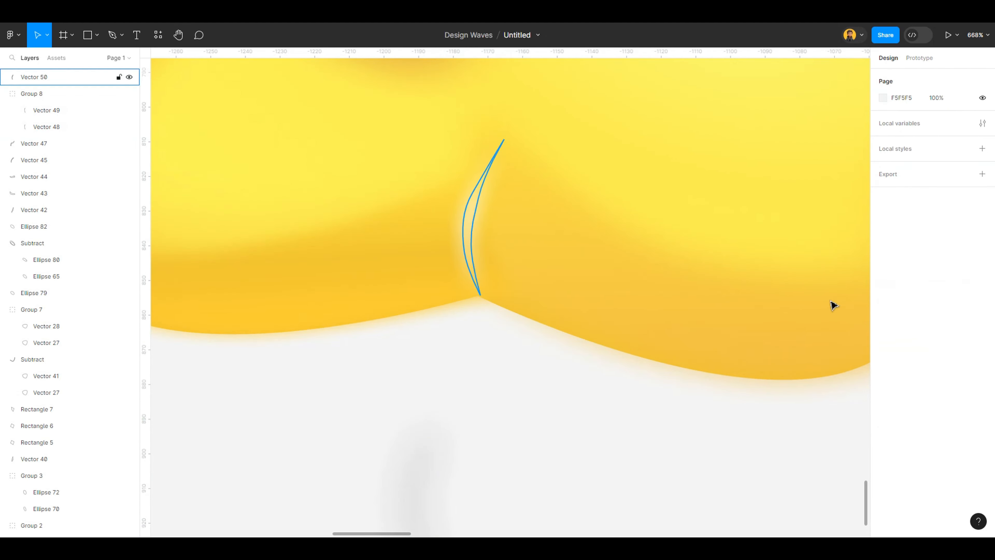
{"action": "key", "text": "ctrl+d"}
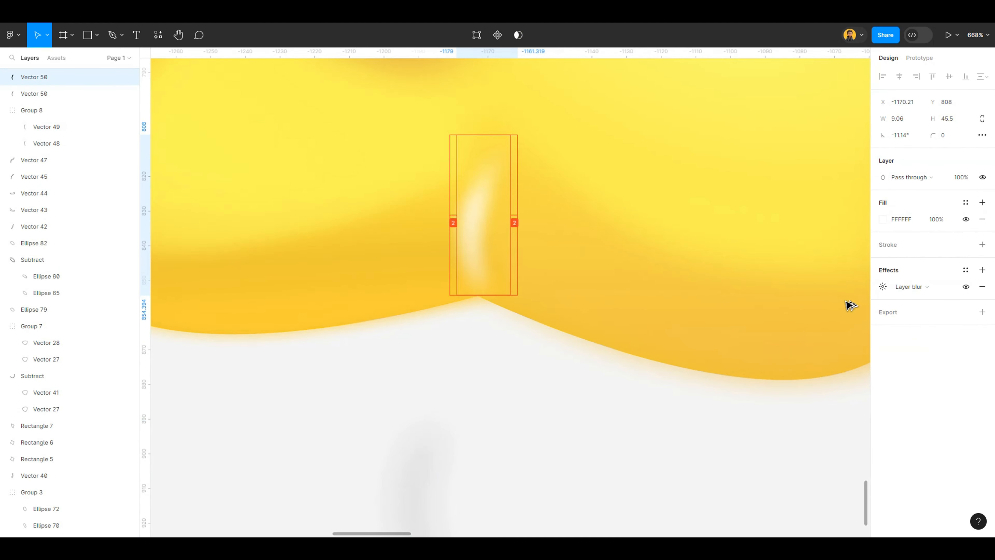
{"action": "left_click", "coordinate": [883, 220]}
{"action": "mouse_move", "coordinate": [747, 294]}
{"action": "left_mouse_down"}
{"action": "mouse_move", "coordinate": [746, 333]}
{"action": "mouse_move", "coordinate": [746, 280]}
{"action": "left_mouse_up"}
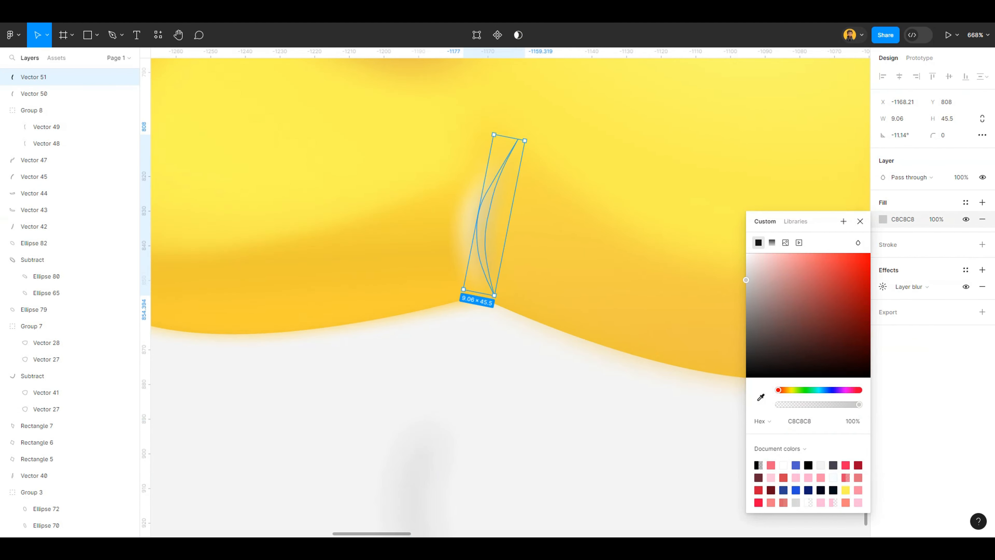
Try a 44% fill opacity on the grey crescent and return it to 100%
{"action": "left_click", "coordinate": [936, 219]}
{"action": "key", "text": "Down"}
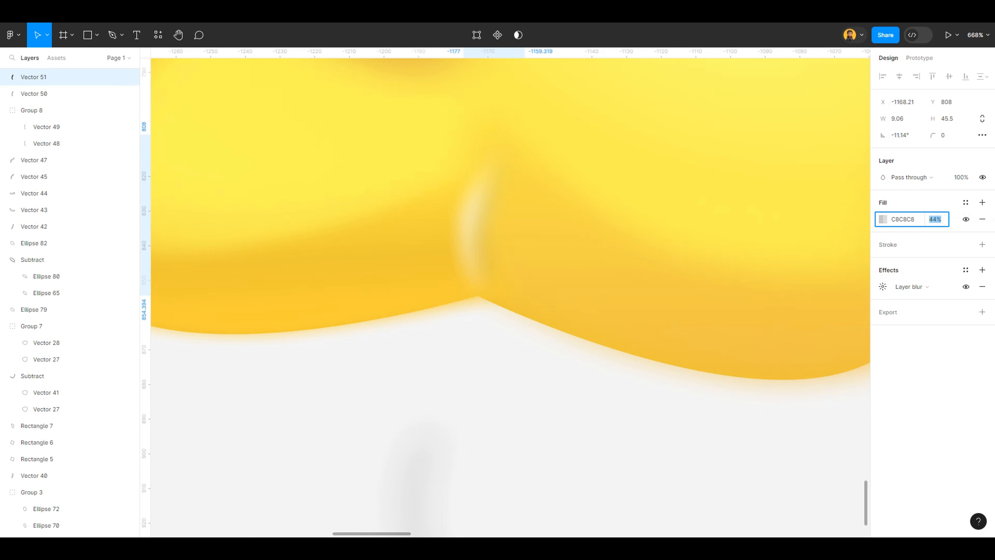
{"action": "type", "text": "100"}
{"action": "key", "text": "Return"}
Try a blur of 1 on the grey crescent and remove its layer blur altogether
{"action": "left_click", "coordinate": [882, 286]}
{"action": "key", "text": "Down"}
{"action": "key", "text": "Down"}
{"action": "key", "text": "Down"}
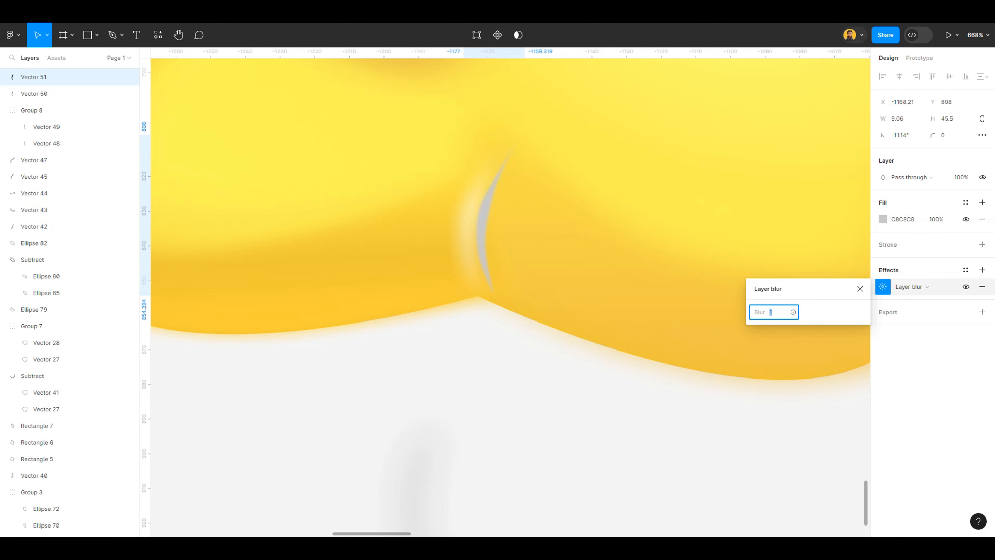
{"action": "left_click", "coordinate": [982, 287]}
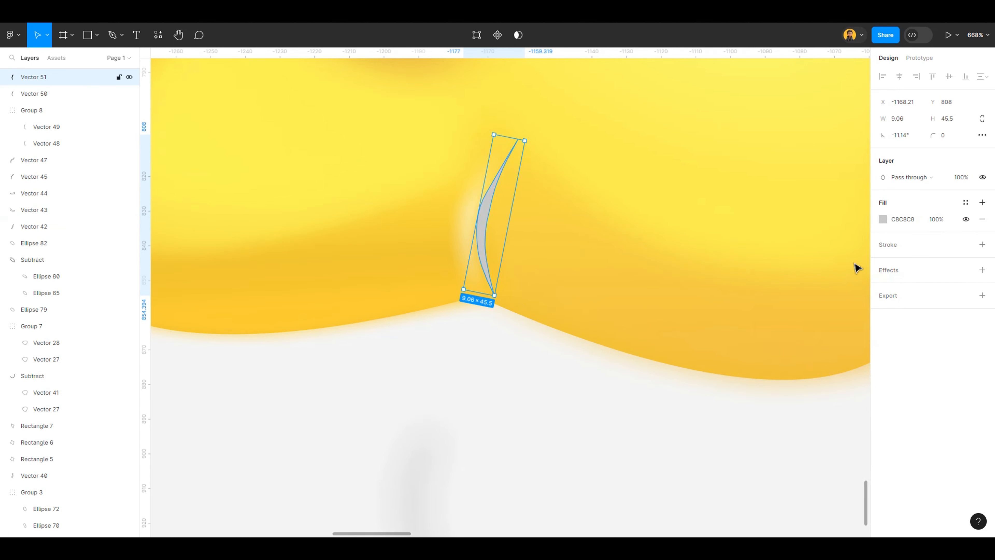
Move the grey crescent onto the empty canvas below the star and adjust the white crescent from its upper end
{"action": "left_click_drag", "start_coordinate": [486, 212], "coordinate": [634, 486]}
{"action": "left_click", "coordinate": [473, 211]}
{"action": "left_click_drag", "start_coordinate": [510, 140], "coordinate": [527, 103]}
{"action": "left_click", "coordinate": [527, 359]}
{"action": "scroll", "coordinate": [528, 359], "scroll_direction": "down", "scroll_amount": 6}
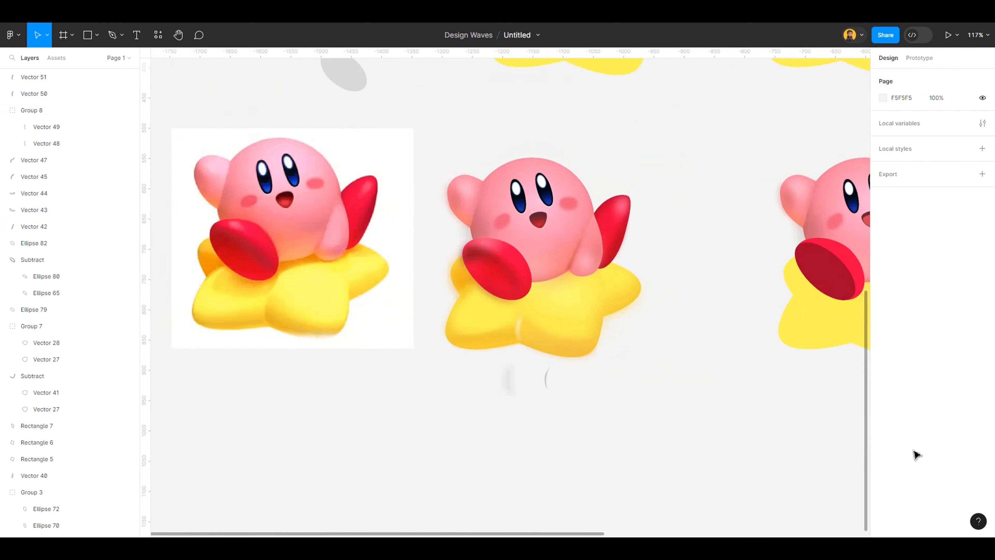
Copy the white crescent to the crease beside the star's right point, flip it horizontally and rotate it to -154.7°
{"action": "scroll", "coordinate": [613, 356], "scroll_direction": "up", "scroll_amount": 2}
{"action": "left_click_drag", "start_coordinate": [480, 310], "coordinate": [581, 284], "text": "alt"}
{"action": "scroll", "coordinate": [607, 288], "scroll_direction": "up", "scroll_amount": 4}
{"action": "key", "text": "shift+h"}
{"action": "scroll", "coordinate": [595, 316], "scroll_direction": "up", "scroll_amount": 1}
{"action": "left_click_drag", "start_coordinate": [606, 326], "coordinate": [599, 281]}
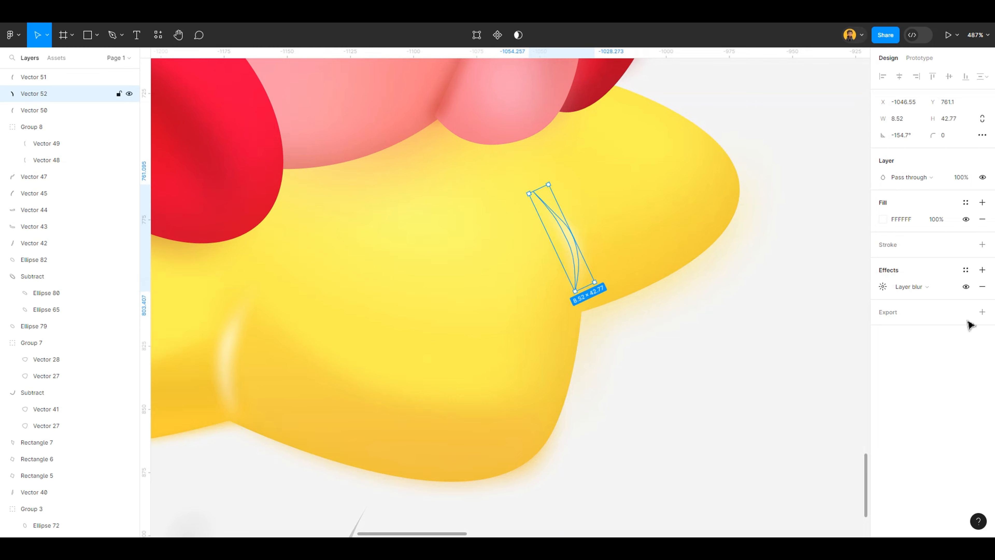
Position the white crescent along the crease beside the star's right point and scale it down proportionally to fit
{"action": "left_click_drag", "start_coordinate": [577, 242], "coordinate": [581, 277]}
{"action": "left_click_drag", "start_coordinate": [582, 314], "coordinate": [685, 314]}
{"action": "scroll", "coordinate": [685, 314], "scroll_direction": "up", "scroll_amount": 5}
{"action": "key", "text": "Escape"}
{"action": "mouse_move", "coordinate": [680, 227]}
{"action": "left_mouse_down"}
{"action": "mouse_move", "coordinate": [673, 231]}
{"action": "mouse_move", "coordinate": [670, 213]}
{"action": "mouse_move", "coordinate": [679, 217]}
{"action": "left_mouse_up"}
{"action": "left_click_drag", "start_coordinate": [613, 127], "coordinate": [632, 171]}
{"action": "key", "text": "Escape"}
{"action": "scroll", "coordinate": [755, 309], "scroll_direction": "down", "scroll_amount": 8}
Copy the right crease's white crescent to the crease beside the star's left point below the foot and rotate it to -40.1°
{"action": "left_click", "coordinate": [579, 327]}
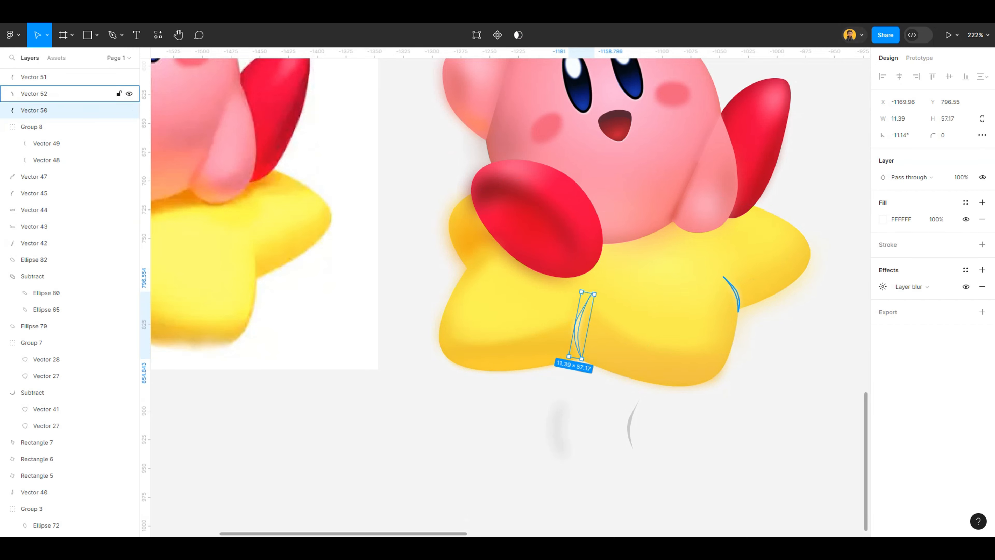
{"action": "left_click_drag", "start_coordinate": [734, 294], "coordinate": [513, 243], "text": "alt"}
{"action": "scroll", "coordinate": [446, 260], "scroll_direction": "up", "scroll_amount": 5}
{"action": "key", "text": "shift+h"}
{"action": "key", "text": "shift+h"}
{"action": "left_click_drag", "start_coordinate": [552, 295], "coordinate": [483, 301]}
{"action": "left_click_drag", "start_coordinate": [515, 245], "coordinate": [541, 236]}
{"action": "scroll", "coordinate": [760, 325], "scroll_direction": "down", "scroll_amount": 3}
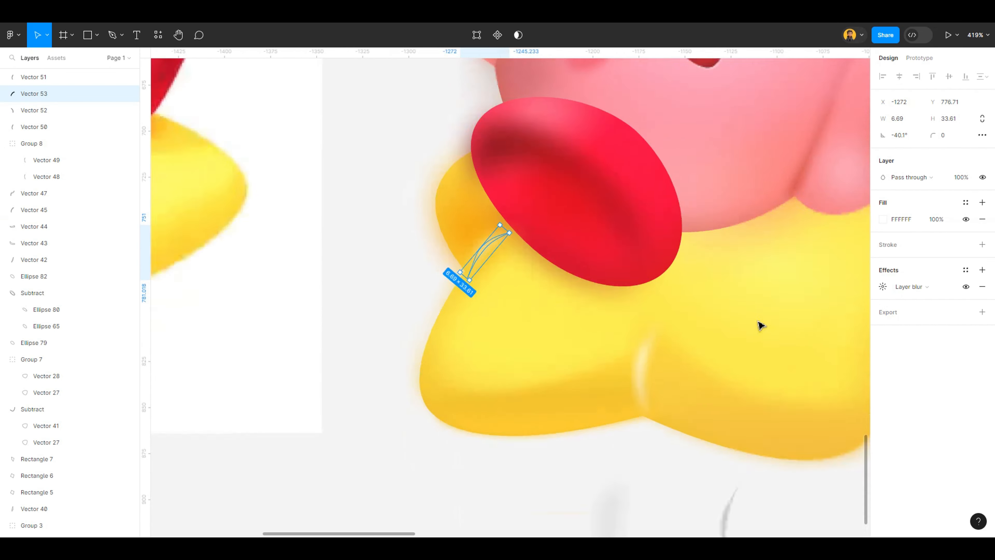
Set the fill opacity of all three white crease crescents to 60%
{"action": "left_click", "coordinate": [607, 351], "text": "shift"}
{"action": "left_click", "coordinate": [820, 302], "text": "shift"}
{"action": "left_click", "coordinate": [935, 244]}
{"action": "key", "text": "Down"}
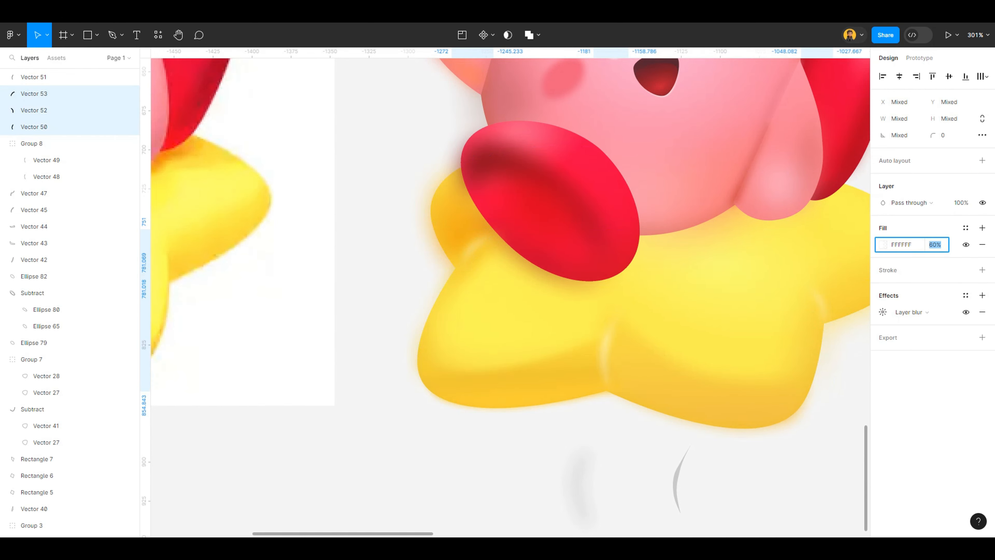
{"action": "key", "text": "Escape"}
{"action": "scroll", "coordinate": [548, 240], "scroll_direction": "down", "scroll_amount": 5}
{"action": "scroll", "coordinate": [619, 240], "scroll_direction": "up", "scroll_amount": 2}
{"action": "scroll", "coordinate": [549, 274], "scroll_direction": "down", "scroll_amount": 1}
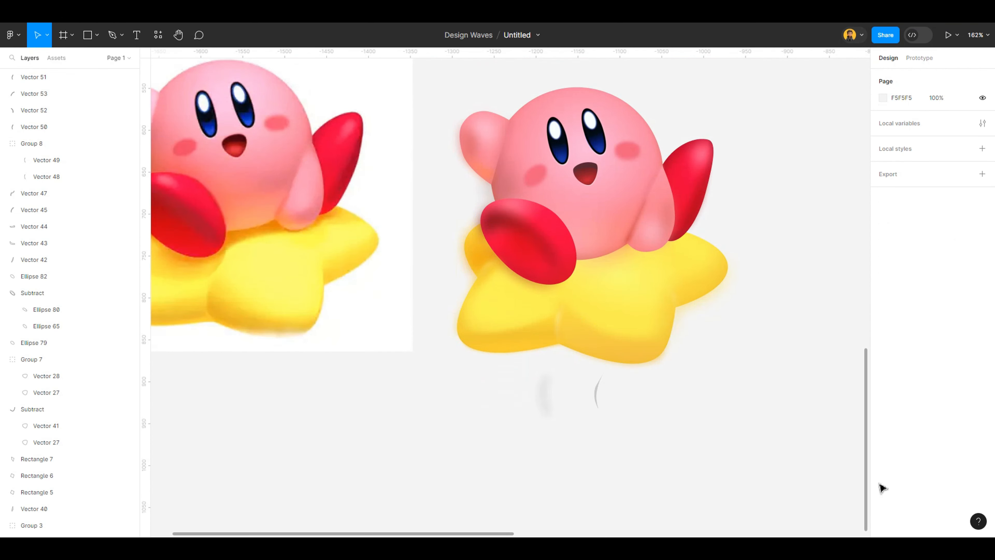
Try deleting the grey crescents below the star and undo the deletion, returning from outline view to the normal view
{"action": "left_click_drag", "start_coordinate": [662, 419], "coordinate": [486, 372]}
{"action": "key", "text": "Delete"}
{"action": "key", "text": "ctrl+y"}
{"action": "key", "text": "shift+p"}
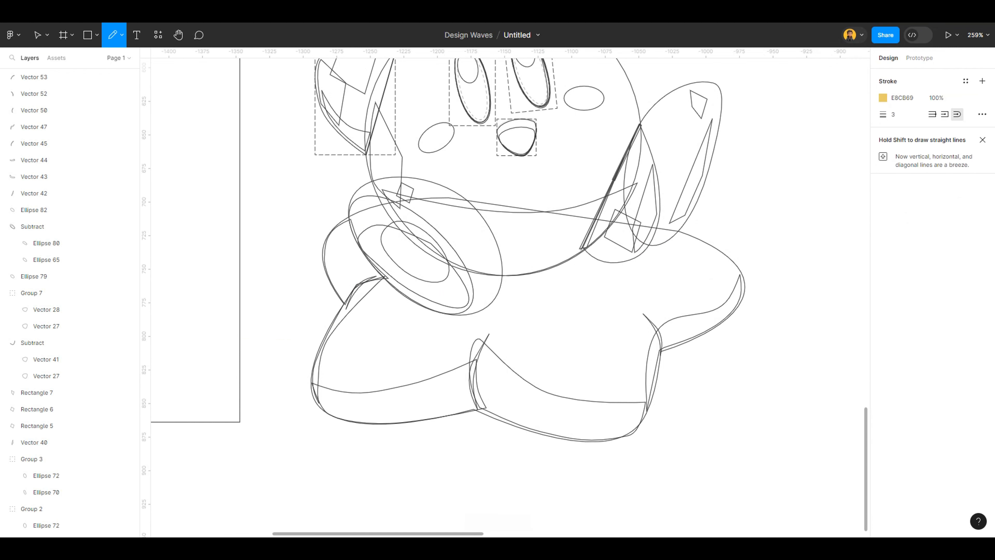
{"action": "key", "text": "ctrl+z"}
{"action": "key", "text": "Escape"}
{"action": "key", "text": "shift+o"}
{"action": "scroll", "coordinate": [694, 365], "scroll_direction": "down", "scroll_amount": 4}
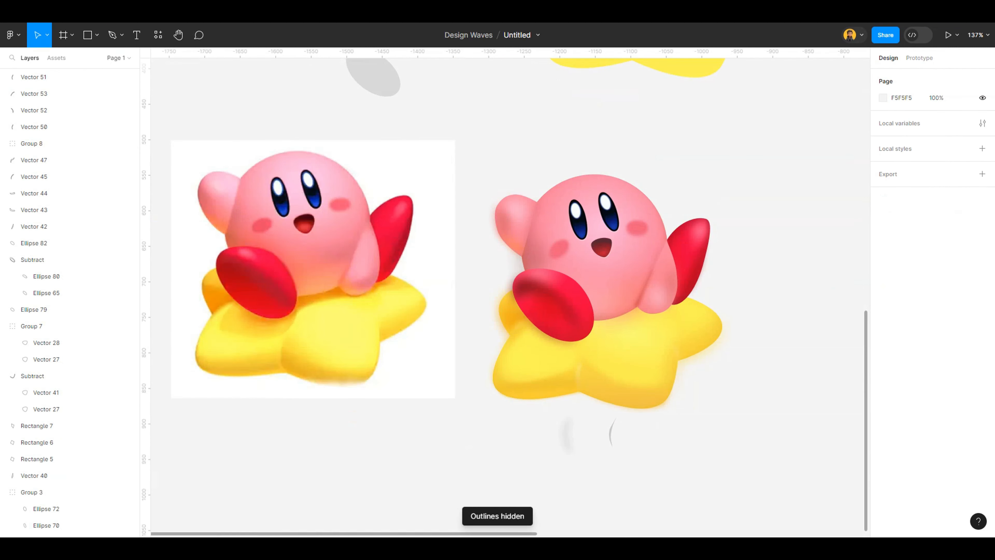
Draw a closed straight-edged Pen outline for Kirby's cast shadow, spanning from below the front foot to the star's right point
{"action": "scroll", "coordinate": [721, 396], "scroll_direction": "up", "scroll_amount": 1}
{"action": "scroll", "coordinate": [721, 396], "scroll_direction": "down", "scroll_amount": 2}
{"action": "scroll", "coordinate": [844, 463], "scroll_direction": "up", "scroll_amount": 3}
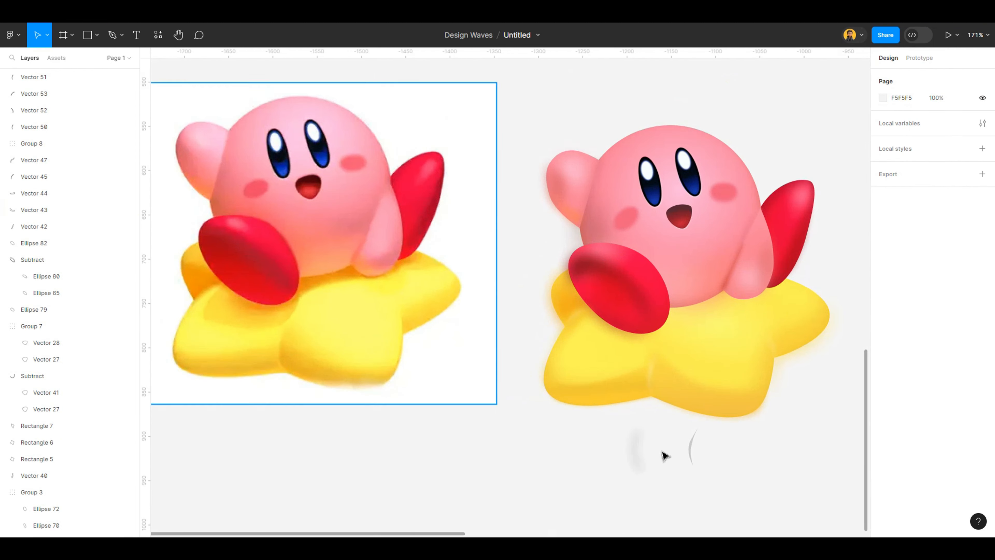
{"action": "key", "text": "p"}
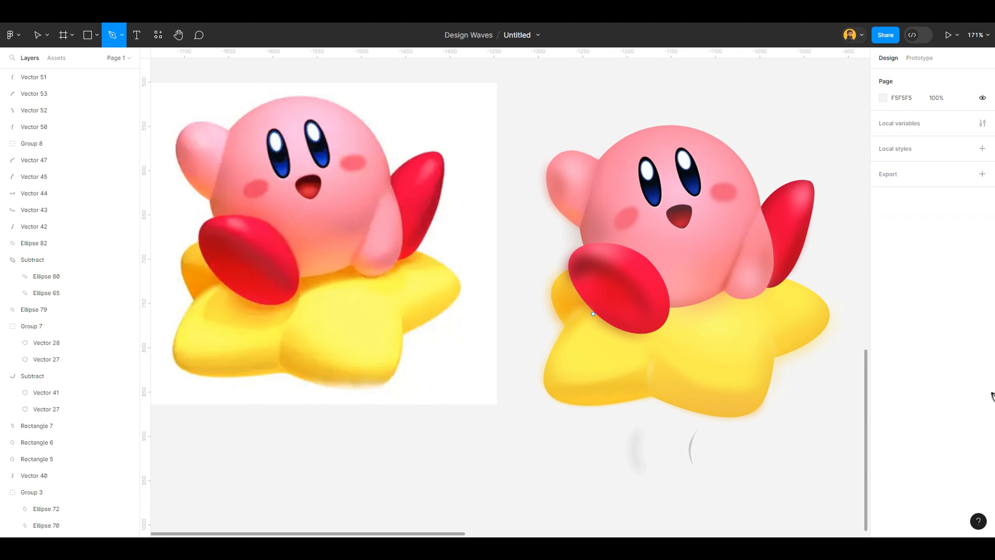
{"action": "left_click", "coordinate": [593, 313]}
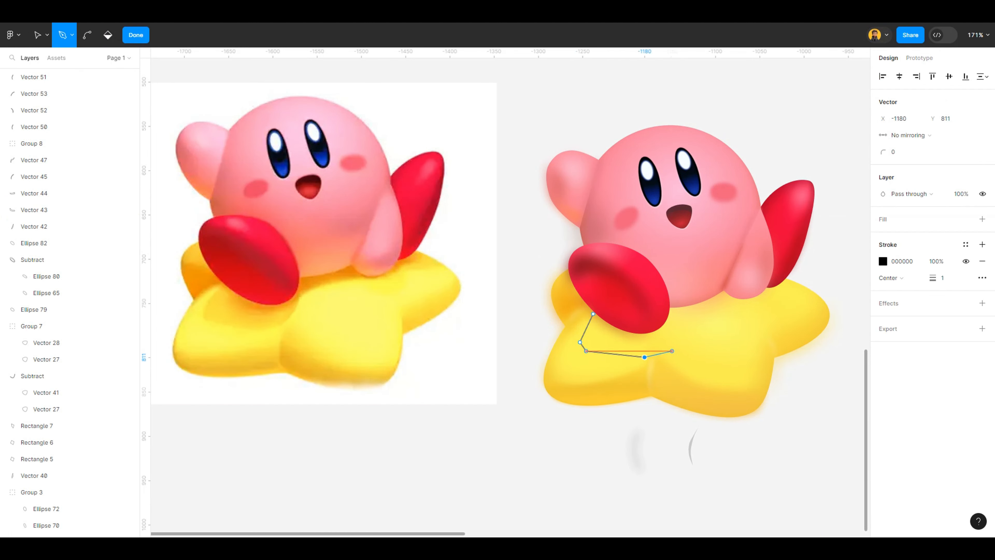
{"action": "key", "text": "ctrl+z"}
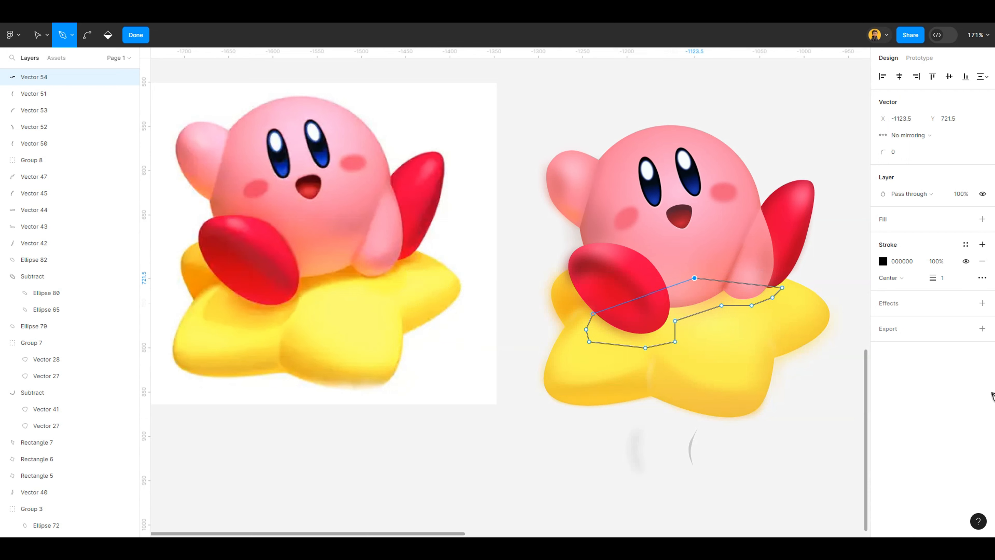
{"action": "left_click", "coordinate": [594, 314]}
Bend the cast-shadow outline's corners into smooth curves along its left, lower and right edges
{"action": "scroll", "coordinate": [593, 313], "scroll_direction": "up", "scroll_amount": 1}
{"action": "scroll", "coordinate": [593, 314], "scroll_direction": "down", "scroll_amount": 1}
{"action": "scroll", "coordinate": [584, 325], "scroll_direction": "up", "scroll_amount": 2}
{"action": "left_click", "coordinate": [580, 308]}
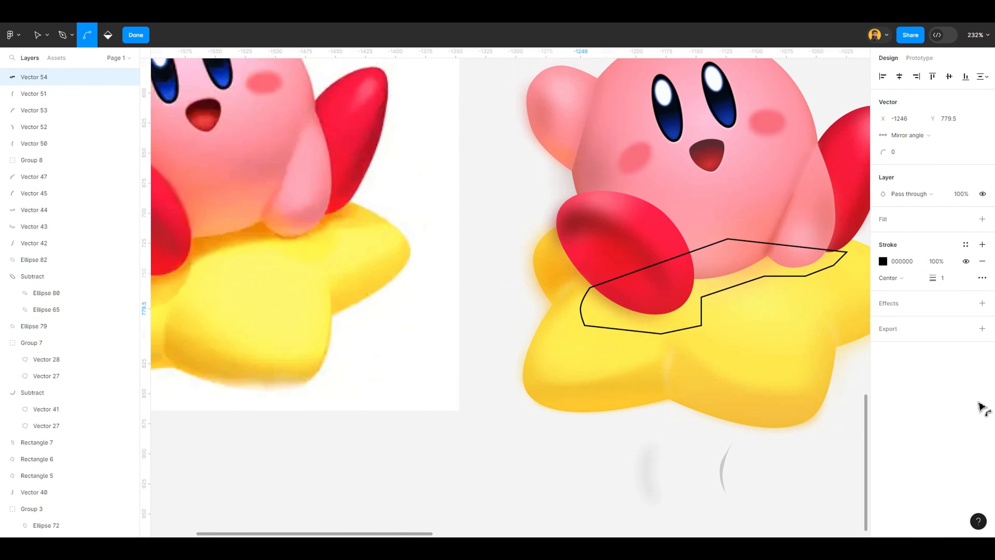
{"action": "left_click", "coordinate": [584, 325]}
{"action": "key", "text": "ctrl+z"}
{"action": "scroll", "coordinate": [602, 311], "scroll_direction": "up", "scroll_amount": 1}
{"action": "scroll", "coordinate": [627, 326], "scroll_direction": "down", "scroll_amount": 2}
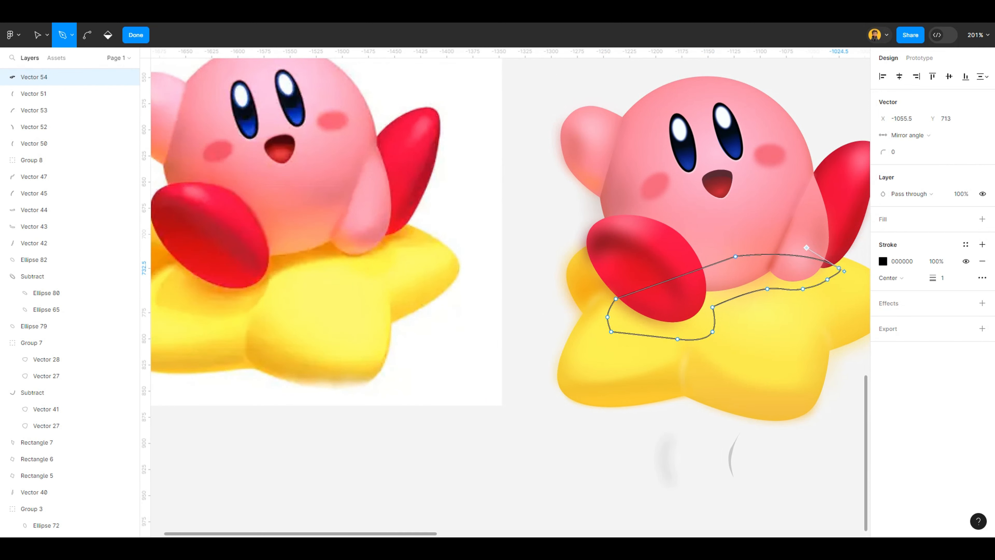
{"action": "scroll", "coordinate": [522, 347], "scroll_direction": "down", "scroll_amount": 3}
{"action": "scroll", "coordinate": [522, 347], "scroll_direction": "up", "scroll_amount": 4}
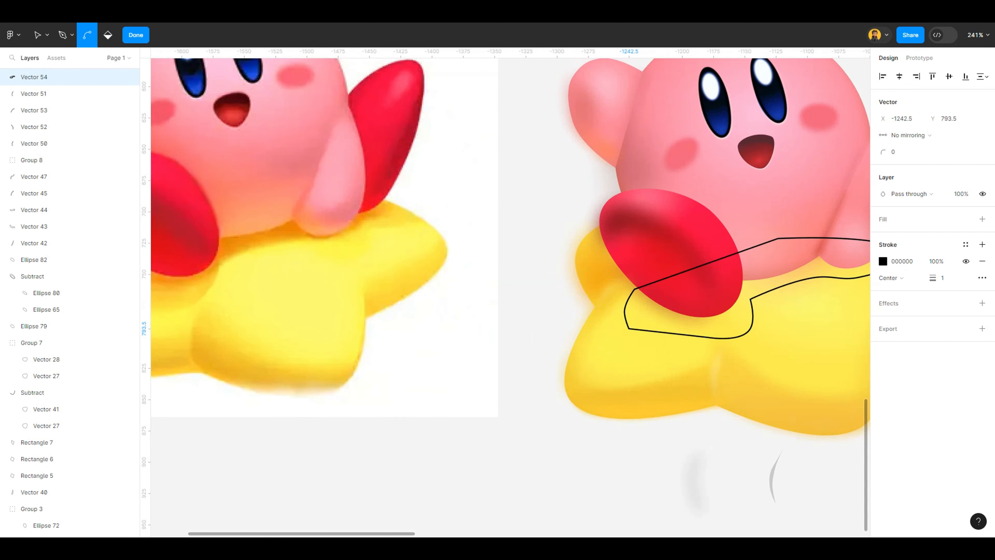
{"action": "key", "text": "ctrl+z"}
{"action": "scroll", "coordinate": [611, 359], "scroll_direction": "down", "scroll_amount": 3}
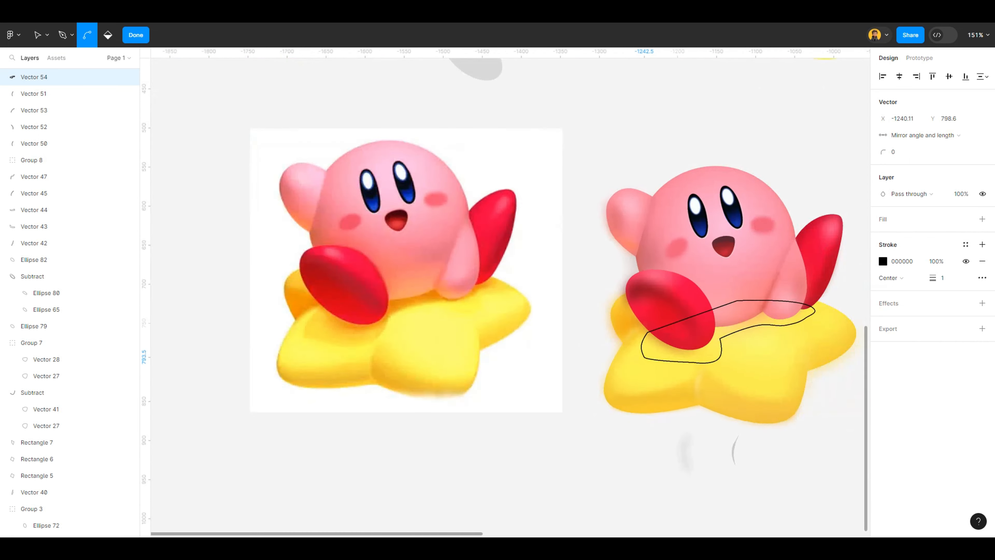
{"action": "scroll", "coordinate": [612, 359], "scroll_direction": "up", "scroll_amount": 3}
{"action": "key", "text": "Escape"}
{"action": "scroll", "coordinate": [705, 349], "scroll_direction": "up", "scroll_amount": 2}
{"action": "key", "text": "Escape"}
{"action": "left_click", "coordinate": [374, 187]}
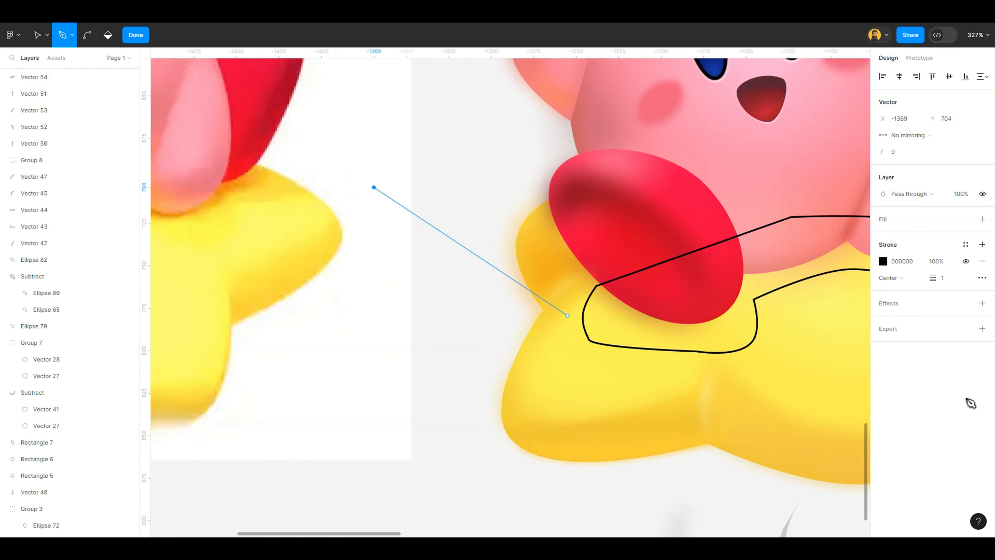
{"action": "key", "text": "Escape"}
{"action": "key", "text": "Escape"}
{"action": "key", "text": "Delete"}
{"action": "scroll", "coordinate": [595, 300], "scroll_direction": "down", "scroll_amount": 4}
{"action": "scroll", "coordinate": [588, 301], "scroll_direction": "up", "scroll_amount": 3}
Give the cast-shadow shape a solid black fill and remove its stroke
{"action": "left_click", "coordinate": [596, 302]}
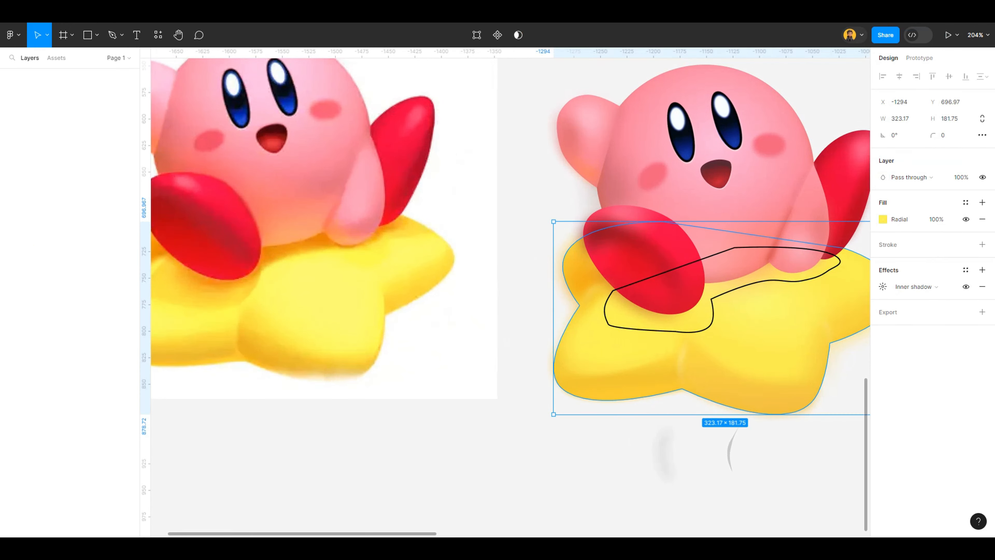
{"action": "left_click", "coordinate": [605, 306]}
{"action": "left_click", "coordinate": [982, 202]}
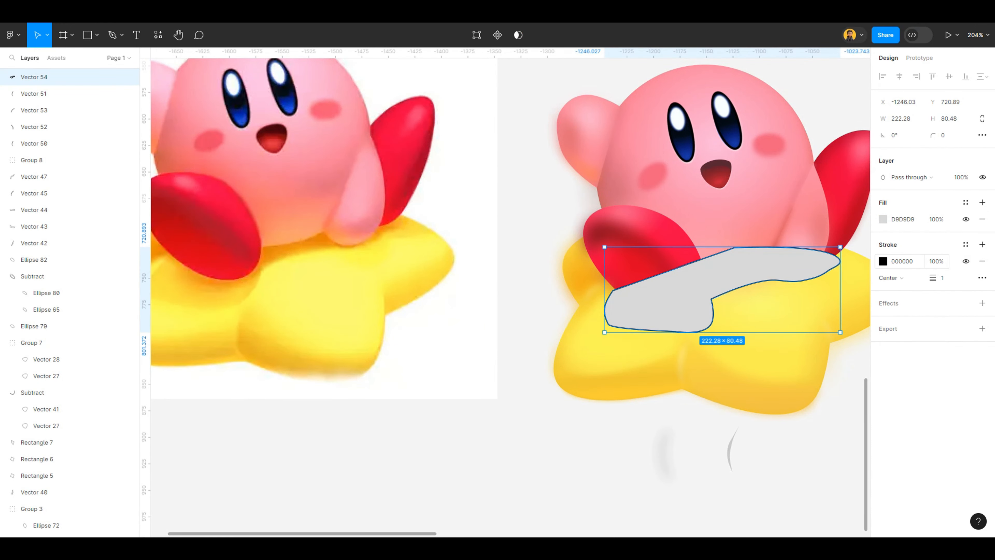
{"action": "left_click", "coordinate": [982, 261]}
{"action": "left_click", "coordinate": [882, 219]}
{"action": "left_click", "coordinate": [746, 378]}
Add a layer blur of 9 to the black cast-shadow shape
{"action": "left_click", "coordinate": [981, 270]}
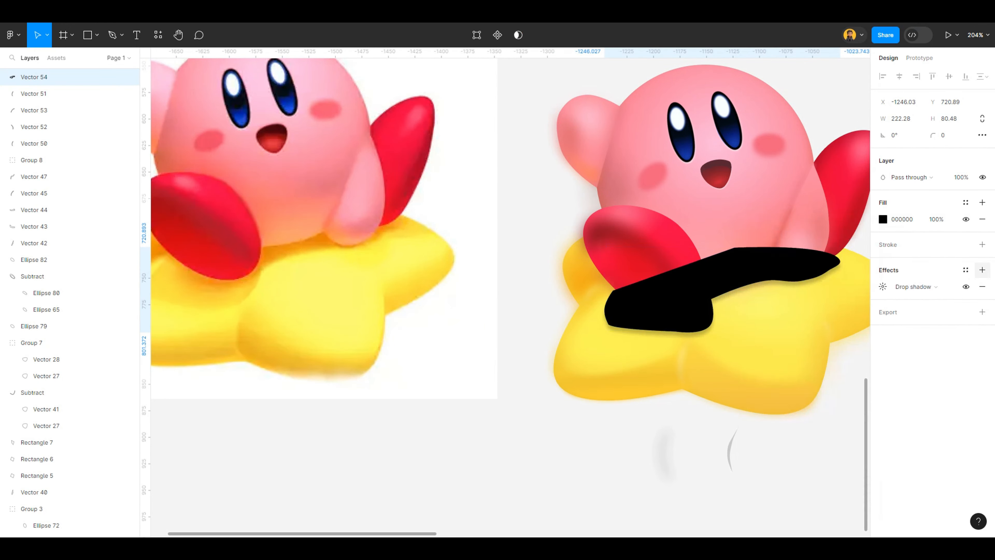
{"action": "left_click", "coordinate": [916, 287]}
{"action": "left_click", "coordinate": [912, 302]}
{"action": "left_click", "coordinate": [882, 286]}
{"action": "key", "text": "Up"}
{"action": "key", "text": "Up"}
{"action": "key", "text": "Up"}
{"action": "key", "text": "Up"}
{"action": "key", "text": "Up"}
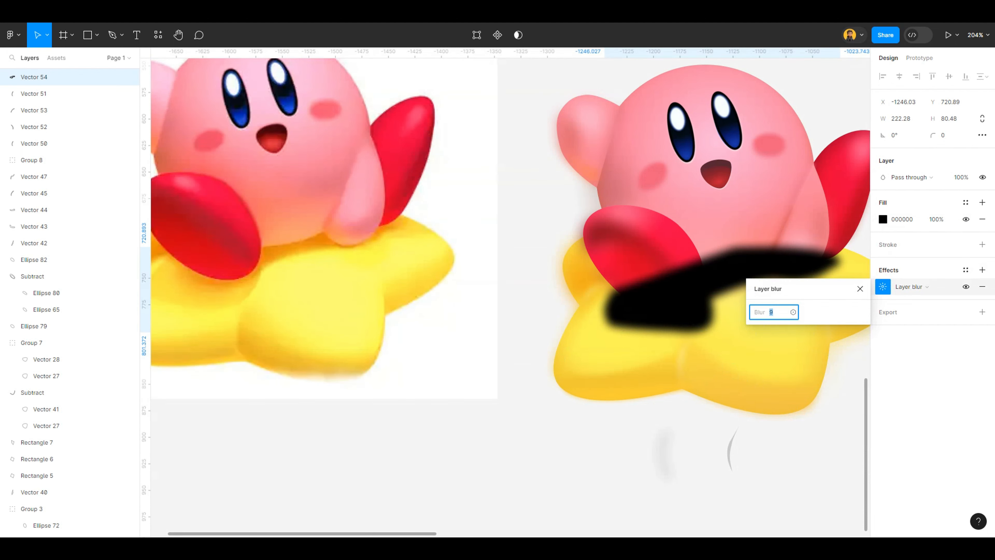
Try lower fill opacities on the black cast-shadow shape, going down to 7% and up to 15%
{"action": "left_click", "coordinate": [936, 219]}
{"action": "key", "text": "Down"}
{"action": "key", "text": "Down"}
{"action": "key", "text": "Down"}
{"action": "key", "text": "Down"}
{"action": "key", "text": "Down"}
{"action": "key", "text": "Down"}
{"action": "key", "text": "Down"}
{"action": "key", "text": "Down"}
{"action": "key", "text": "Down"}
{"action": "key", "text": "Down"}
{"action": "key", "text": "Down"}
{"action": "key", "text": "Down"}
{"action": "key", "text": "Down"}
{"action": "key", "text": "Down"}
{"action": "key", "text": "Down"}
{"action": "key", "text": "Down"}
{"action": "key", "text": "Down"}
{"action": "key", "text": "Down"}
{"action": "key", "text": "Down"}
{"action": "key", "text": "Down"}
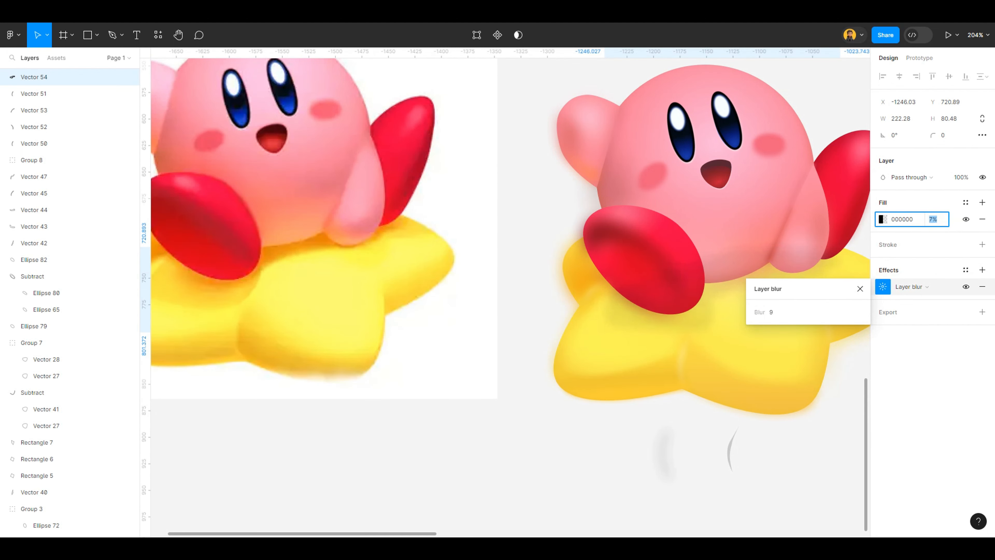
{"action": "key", "text": "Up"}
{"action": "key", "text": "Up"}
{"action": "key", "text": "Up"}
{"action": "key", "text": "Up"}
{"action": "key", "text": "Up"}
{"action": "key", "text": "Up"}
{"action": "key", "text": "Up"}
{"action": "key", "text": "Up"}
{"action": "scroll", "coordinate": [505, 245], "scroll_direction": "down", "scroll_amount": 1}
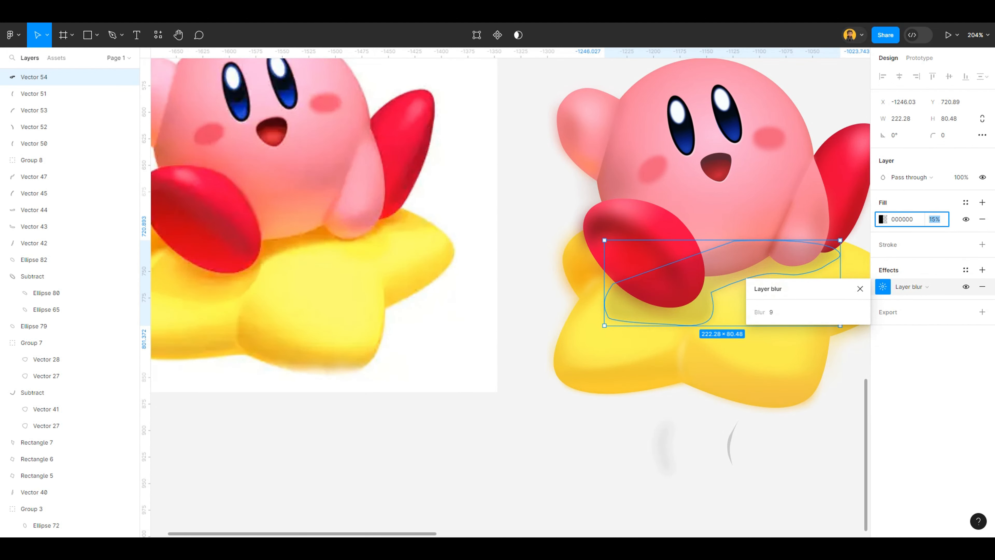
Change the cast-shadow shape's layer blur to 1.4
{"action": "type", "text": "0"}
{"action": "key", "text": "Return"}
{"action": "type", "text": "1.4"}
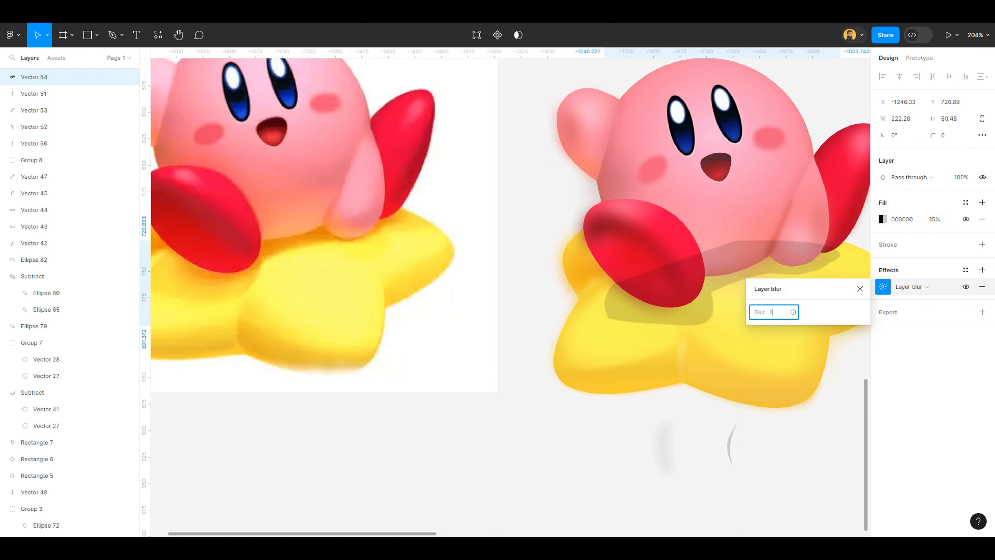
{"action": "key", "text": "Return"}
Recolour the cast-shadow shape with orange EDA11A sampled from the reference star and set its fill opacity to 25%
{"action": "scroll", "coordinate": [711, 319], "scroll_direction": "down", "scroll_amount": 3}
{"action": "scroll", "coordinate": [631, 337], "scroll_direction": "up", "scroll_amount": 1}
{"action": "key", "text": "i"}
{"action": "key", "text": "Escape"}
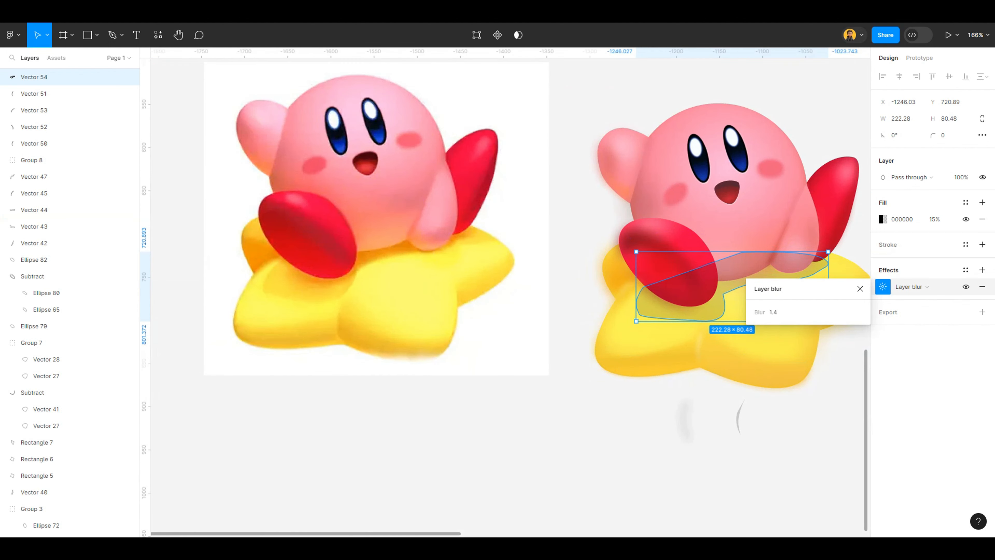
{"action": "left_click", "coordinate": [883, 219]}
{"action": "left_click", "coordinate": [760, 397]}
{"action": "left_click", "coordinate": [368, 255]}
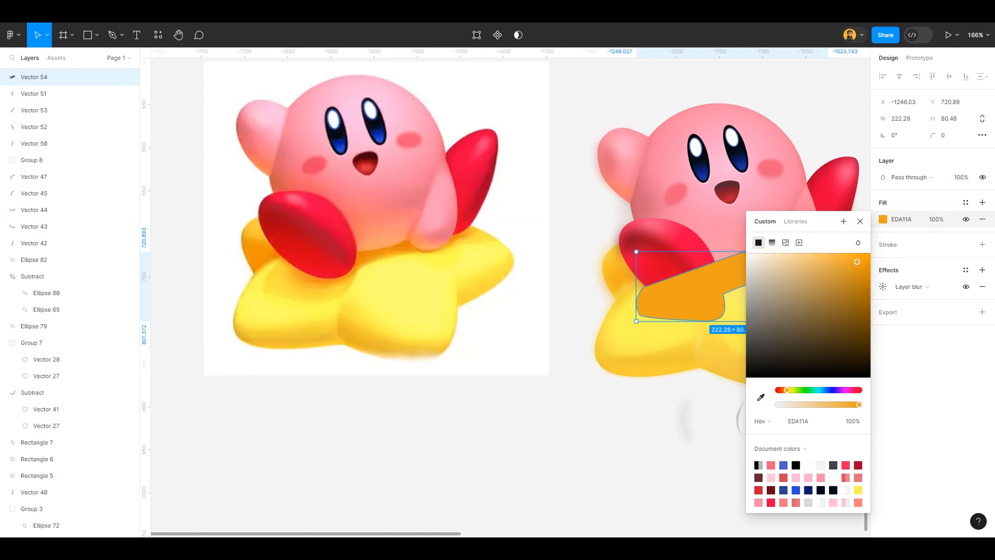
{"action": "key", "text": "2"}
{"action": "key", "text": "5"}
{"action": "key", "text": "Escape"}
Send the orange cast-shadow shape backward in the layer order to just above Group 6
{"action": "scroll", "coordinate": [510, 297], "scroll_direction": "right", "scroll_amount": 2}
{"action": "scroll", "coordinate": [511, 297], "scroll_direction": "up", "scroll_amount": 1}
{"action": "left_click", "coordinate": [58, 76]}
{"action": "key", "text": "ctrl+["}
{"action": "key", "text": "ctrl+["}
{"action": "key", "text": "ctrl+["}
{"action": "key", "text": "ctrl+["}
{"action": "key", "text": "ctrl+["}
{"action": "key", "text": "ctrl+["}
{"action": "key", "text": "ctrl+["}
{"action": "key", "text": "ctrl+["}
{"action": "key", "text": "ctrl+["}
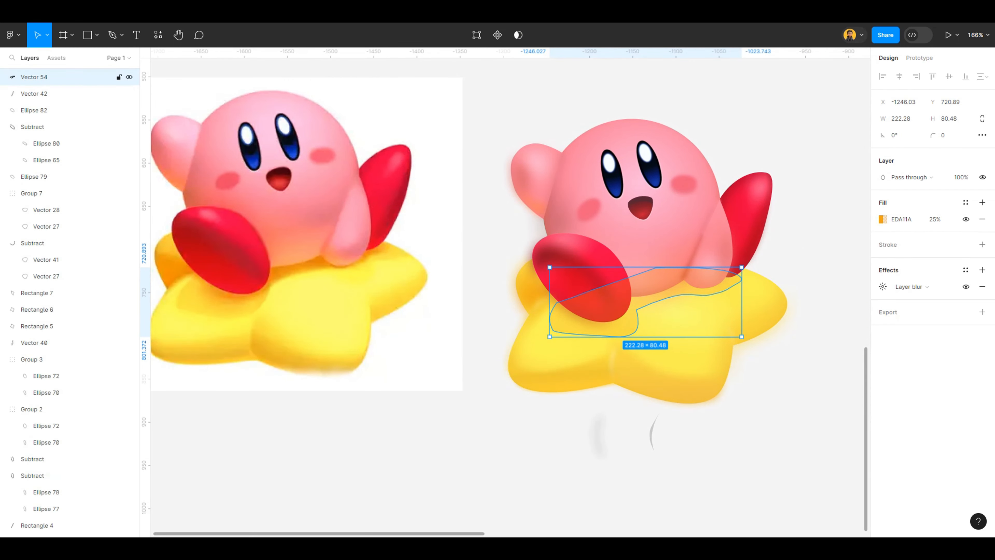
{"action": "key", "text": "ctrl+["}
{"action": "key", "text": "ctrl+["}
{"action": "key", "text": "ctrl+["}
{"action": "key", "text": "ctrl+["}
{"action": "key", "text": "ctrl+["}
{"action": "key", "text": "ctrl+["}
{"action": "key", "text": "ctrl+["}
{"action": "key", "text": "ctrl+["}
{"action": "key", "text": "ctrl+["}
{"action": "key", "text": "ctrl+["}
{"action": "key", "text": "ctrl+["}
{"action": "key", "text": "ctrl+["}
{"action": "key", "text": "ctrl+["}
{"action": "key", "text": "ctrl+["}
{"action": "key", "text": "ctrl+["}
{"action": "key", "text": "ctrl+["}
{"action": "key", "text": "ctrl+["}
{"action": "key", "text": "ctrl+["}
{"action": "key", "text": "ctrl+["}
{"action": "key", "text": "ctrl+["}
{"action": "key", "text": "Escape"}
{"action": "scroll", "coordinate": [829, 275], "scroll_direction": "up", "scroll_amount": 3}
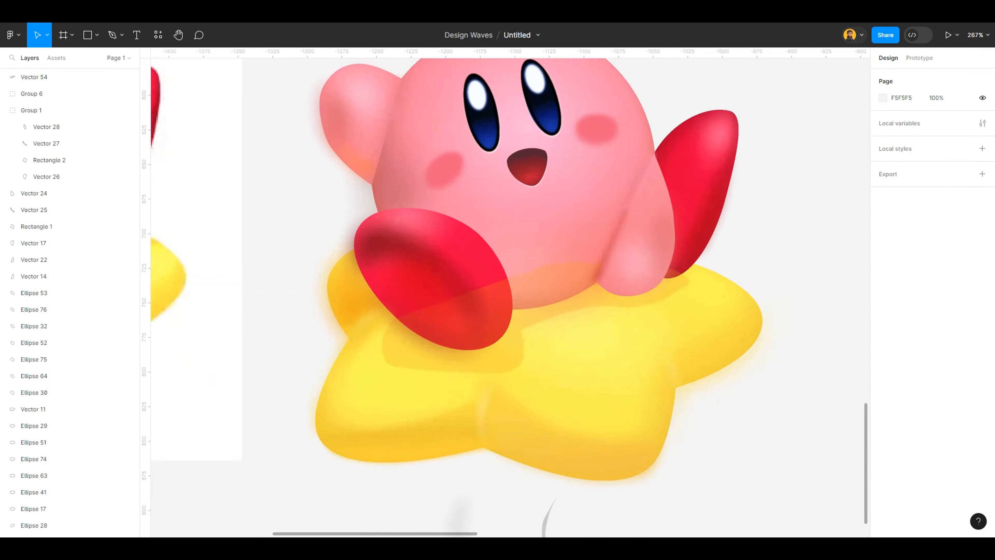
Send the orange cast-shadow shape further backward, behind Kirby's body and feet, to between Vector 33 and Vector 46
{"action": "scroll", "coordinate": [667, 279], "scroll_direction": "up", "scroll_amount": 1}
{"action": "left_click", "coordinate": [667, 280]}
{"action": "key", "text": "["}
{"action": "key", "text": "ctrl+]"}
{"action": "key", "text": "ctrl+]"}
{"action": "key", "text": "ctrl+]"}
{"action": "key", "text": "ctrl+]"}
{"action": "key", "text": "Escape"}
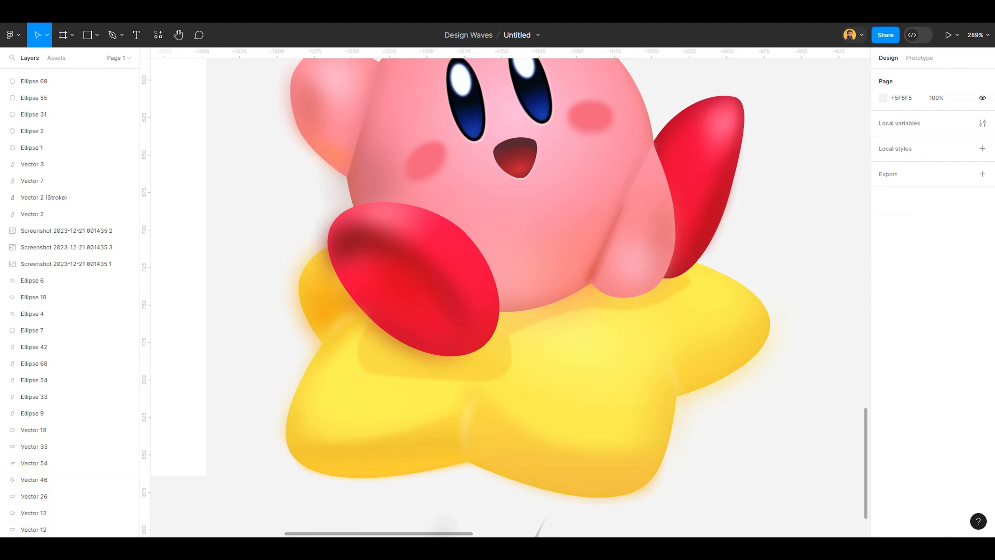
Reshape the cast-shadow outline below the front foot by moving its lower right anchor point slightly inward and down
{"action": "scroll", "coordinate": [714, 282], "scroll_direction": "down", "scroll_amount": 5}
{"action": "scroll", "coordinate": [594, 319], "scroll_direction": "up", "scroll_amount": 2}
{"action": "key", "text": "Return"}
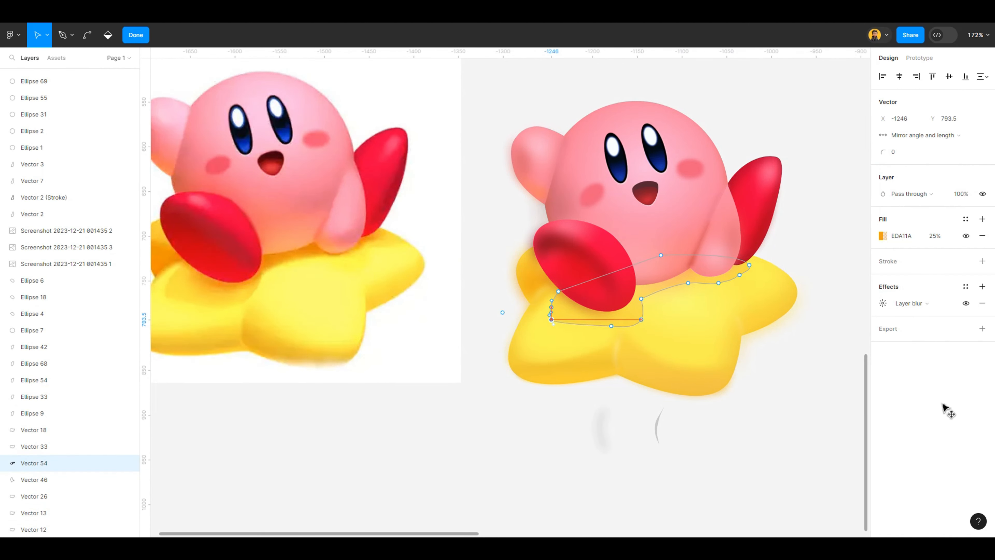
{"action": "key", "text": "Escape"}
{"action": "key", "text": "Escape"}
{"action": "double_click", "coordinate": [627, 317]}
{"action": "left_click_drag", "start_coordinate": [641, 319], "coordinate": [637, 326]}
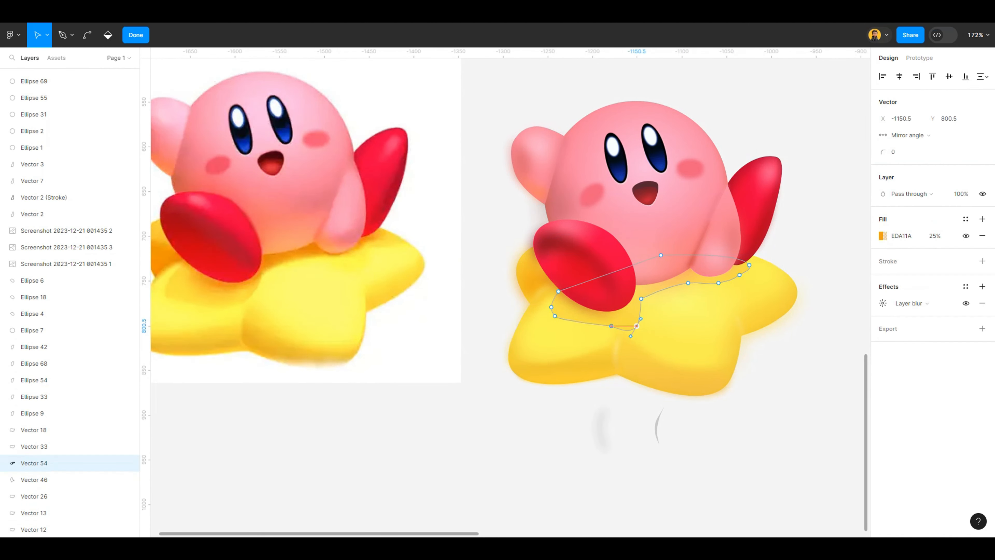
{"action": "key", "text": "Escape"}
{"action": "key", "text": "Escape"}
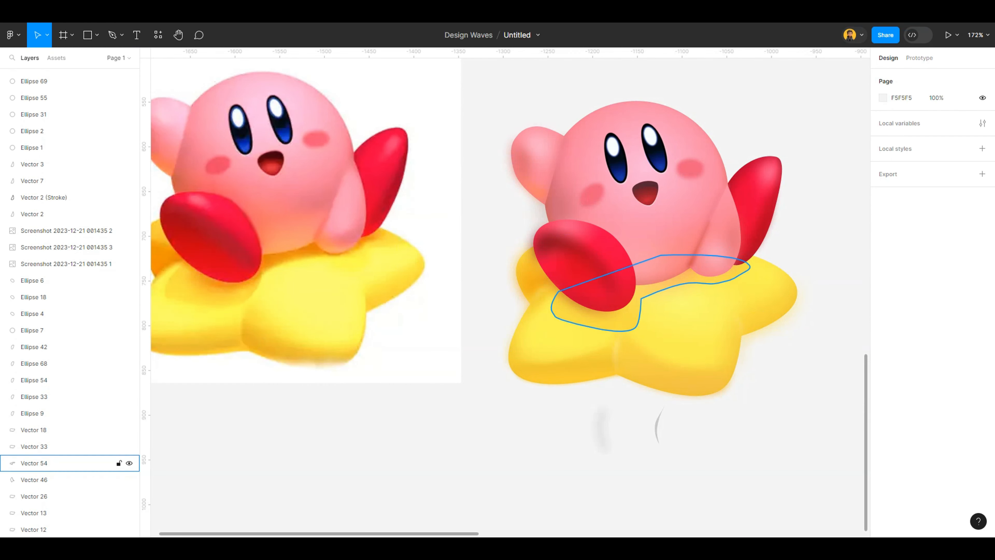
Set the orange cast-shadow shape's fill opacity to 36%
{"action": "left_click", "coordinate": [34, 463]}
{"action": "left_click", "coordinate": [882, 219]}
{"action": "left_click", "coordinate": [934, 220]}
{"action": "key", "text": "shift+Up"}
{"action": "key", "text": "shift+Up"}
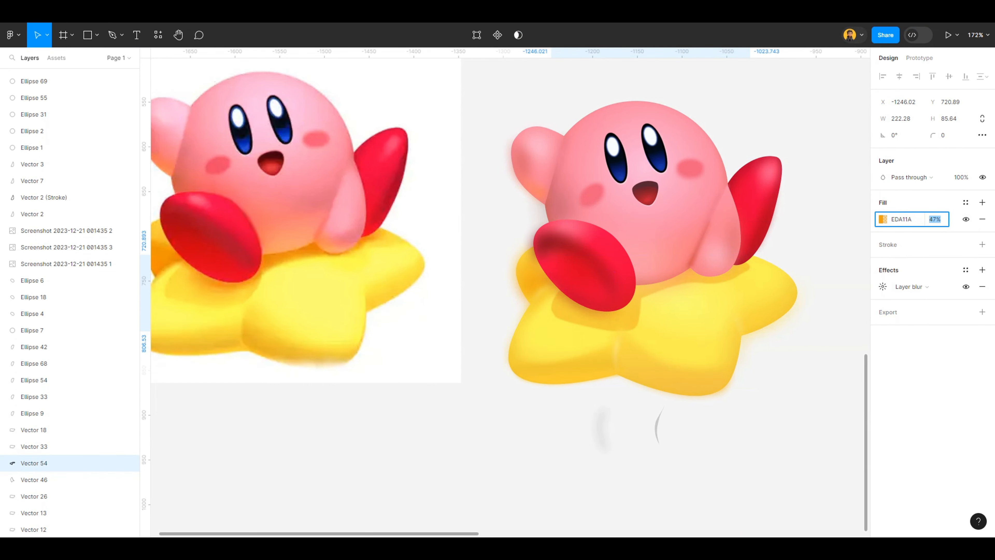
{"action": "key", "text": "Down"}
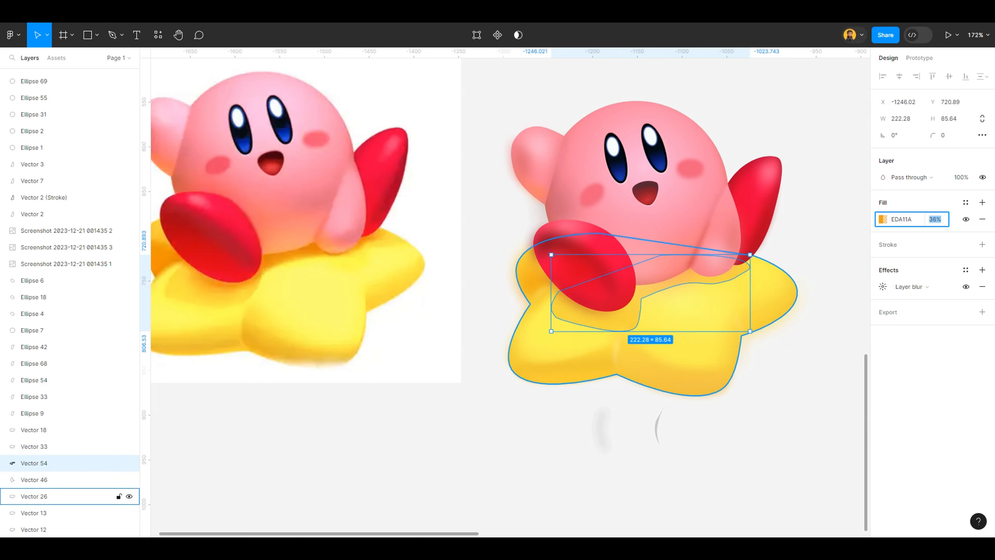
Try a drop shadow on Kirby's round body with a Y offset of 8, a blur of 15 and 28% opacity
{"action": "scroll", "coordinate": [738, 274], "scroll_direction": "up", "scroll_amount": 5}
{"action": "left_click", "coordinate": [610, 184]}
{"action": "left_click", "coordinate": [982, 269]}
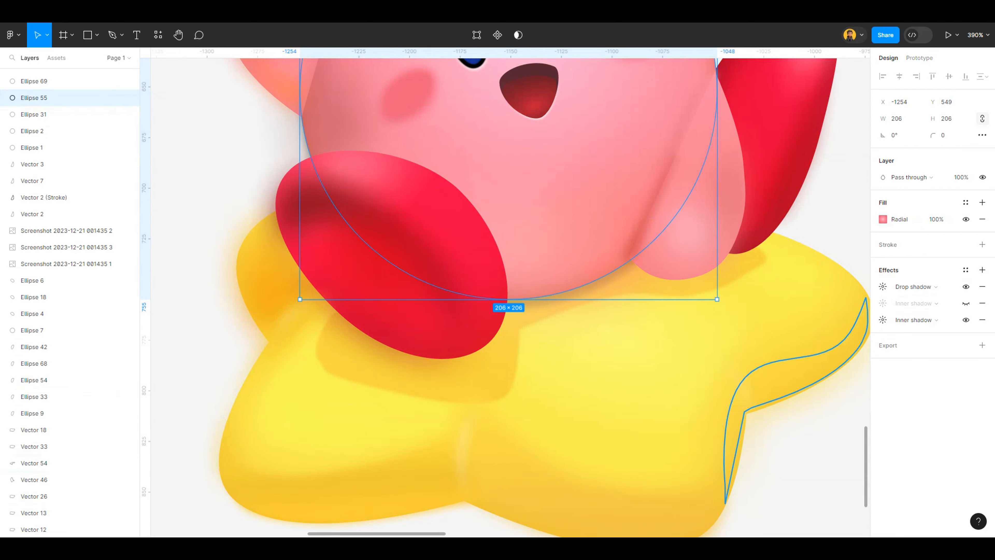
{"action": "scroll", "coordinate": [834, 344], "scroll_direction": "down", "scroll_amount": 4}
{"action": "left_click", "coordinate": [883, 286]}
{"action": "scroll", "coordinate": [431, 297], "scroll_direction": "down", "scroll_amount": 2}
{"action": "scroll", "coordinate": [782, 377], "scroll_direction": "up", "scroll_amount": 4}
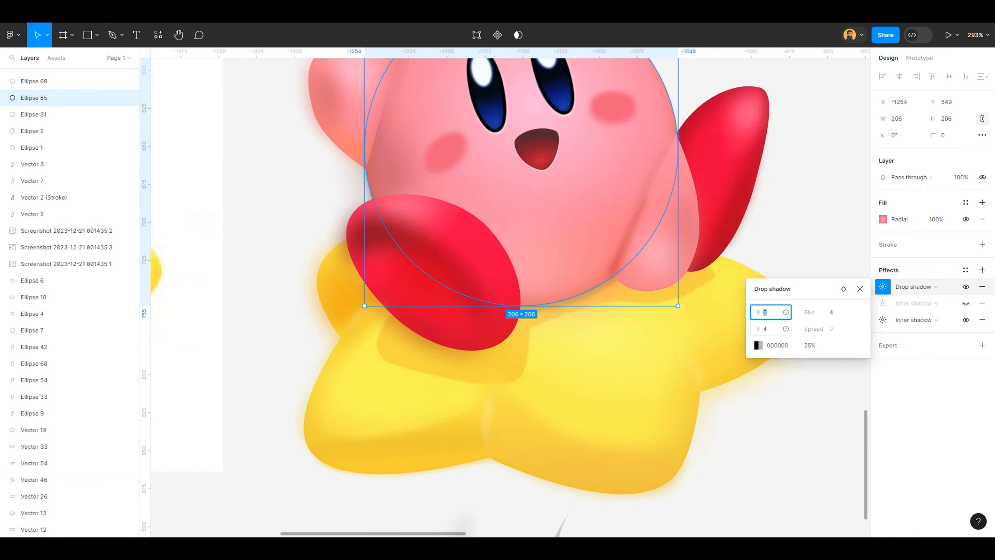
{"action": "key", "text": "Down"}
{"action": "key", "text": "Down"}
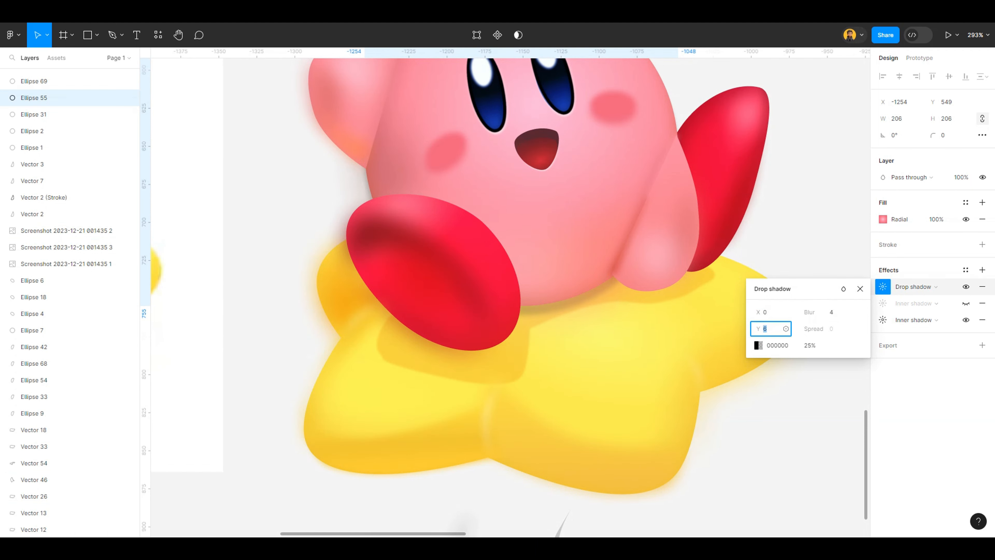
{"action": "left_click", "coordinate": [809, 344]}
{"action": "key", "text": "Up"}
{"action": "key", "text": "Up"}
{"action": "key", "text": "Up"}
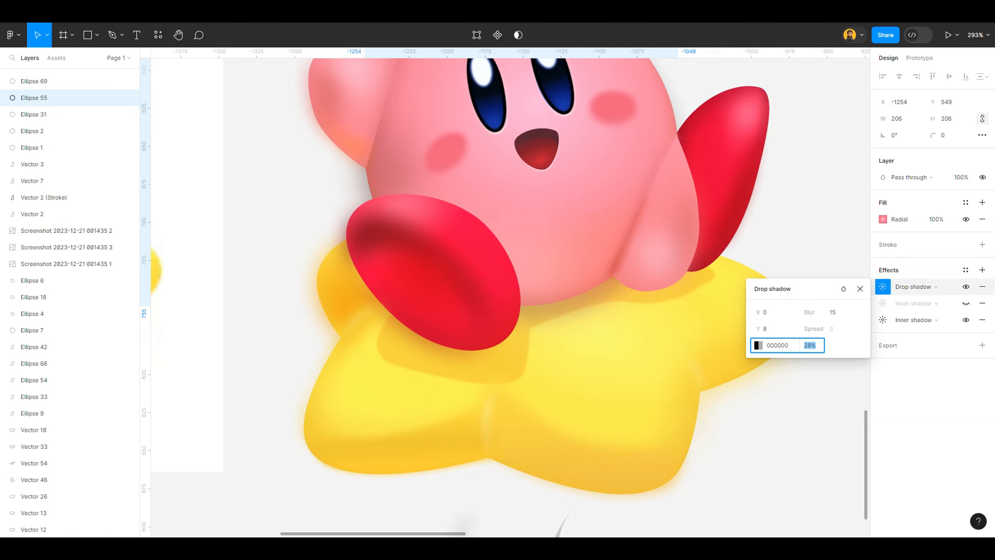
Recolour the body's drop shadow with orange E1810C sampled from the reference image at 100% opacity
{"action": "scroll", "coordinate": [695, 300], "scroll_direction": "down", "scroll_amount": 4}
{"action": "left_click", "coordinate": [758, 345]}
{"action": "left_click", "coordinate": [636, 414]}
{"action": "left_click", "coordinate": [345, 304]}
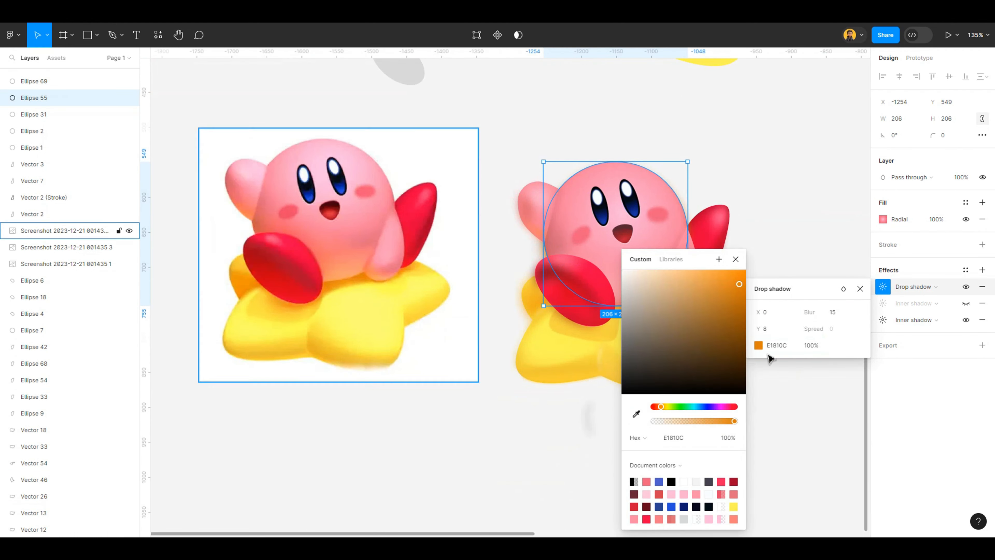
{"action": "scroll", "coordinate": [767, 360], "scroll_direction": "up", "scroll_amount": 2}
Delete the two leftover grey crescent shapes lying below the star
{"action": "left_click", "coordinate": [647, 203]}
{"action": "scroll", "coordinate": [646, 203], "scroll_direction": "down", "scroll_amount": 4}
{"action": "scroll", "coordinate": [717, 279], "scroll_direction": "up", "scroll_amount": 3}
{"action": "left_click_drag", "start_coordinate": [348, 386], "coordinate": [462, 427]}
{"action": "key", "text": "Delete"}
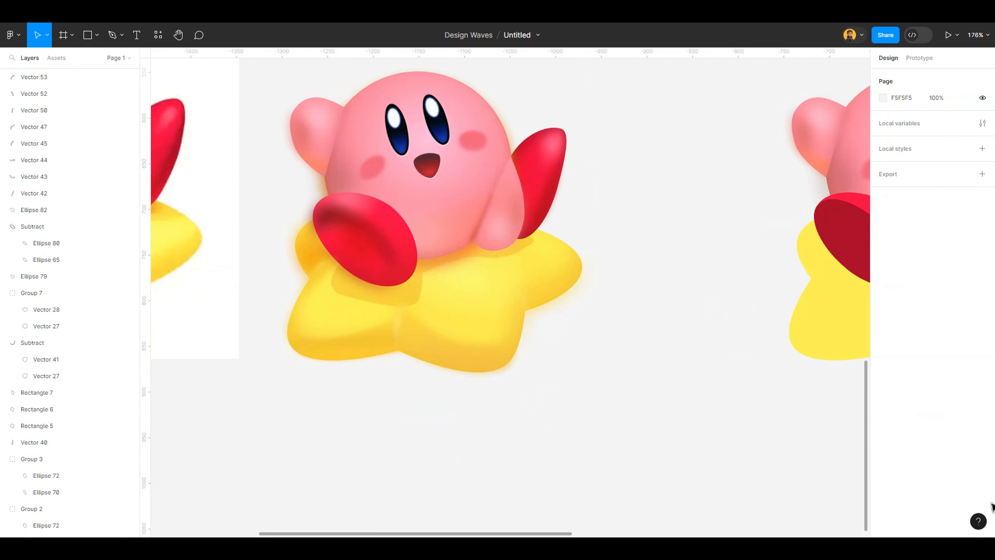
Try a blur of 9 on the body's orange drop shadow and switch that effect off
{"action": "scroll", "coordinate": [531, 282], "scroll_direction": "up", "scroll_amount": 2}
{"action": "scroll", "coordinate": [358, 244], "scroll_direction": "up", "scroll_amount": 3}
{"action": "left_click", "coordinate": [568, 325]}
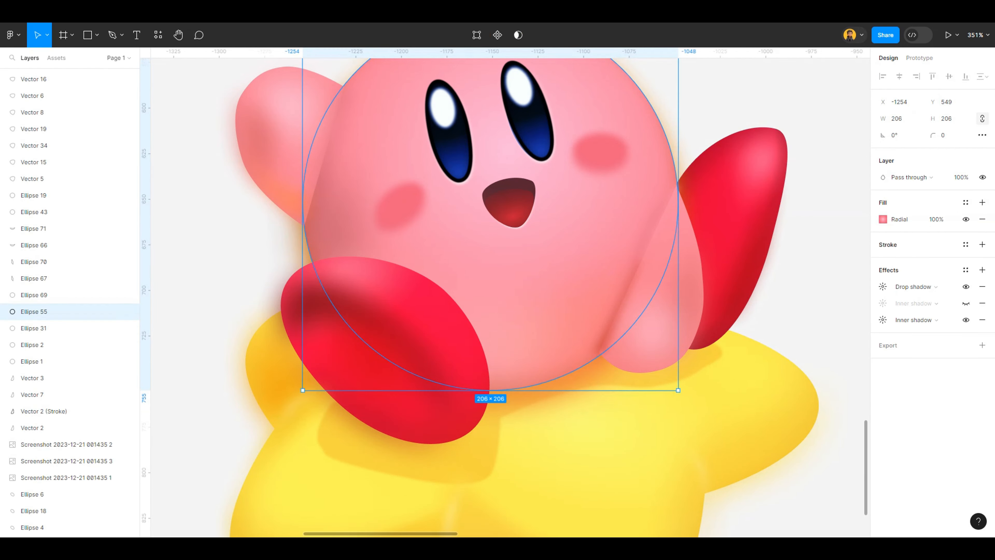
{"action": "left_click", "coordinate": [882, 286]}
{"action": "key", "text": "Down"}
{"action": "key", "text": "Down"}
{"action": "key", "text": "Down"}
{"action": "key", "text": "Down"}
{"action": "key", "text": "Down"}
{"action": "key", "text": "Down"}
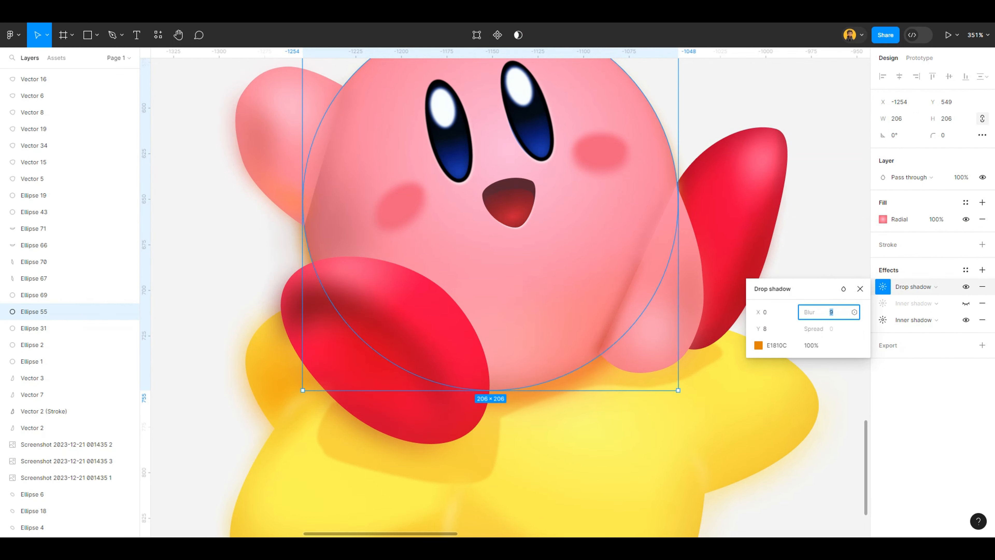
{"action": "left_click", "coordinate": [966, 286]}
Draw a thin ellipse about 95 × 20 where Kirby's body meets the star, rotated about 15° along the body's lower edge
{"action": "scroll", "coordinate": [570, 397], "scroll_direction": "up", "scroll_amount": 2}
{"action": "scroll", "coordinate": [570, 397], "scroll_direction": "down", "scroll_amount": 1}
{"action": "key", "text": "o"}
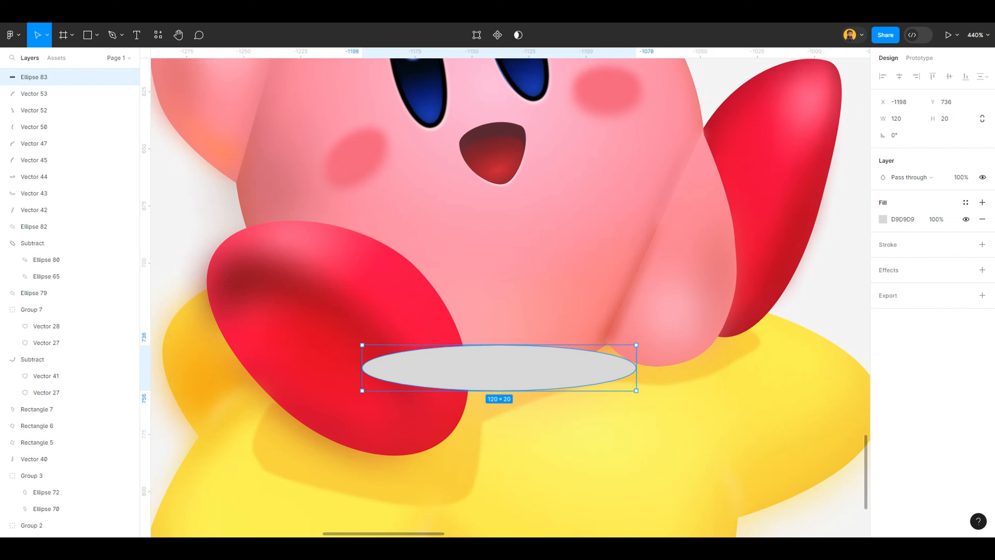
{"action": "left_click_drag", "start_coordinate": [642, 396], "coordinate": [862, 482]}
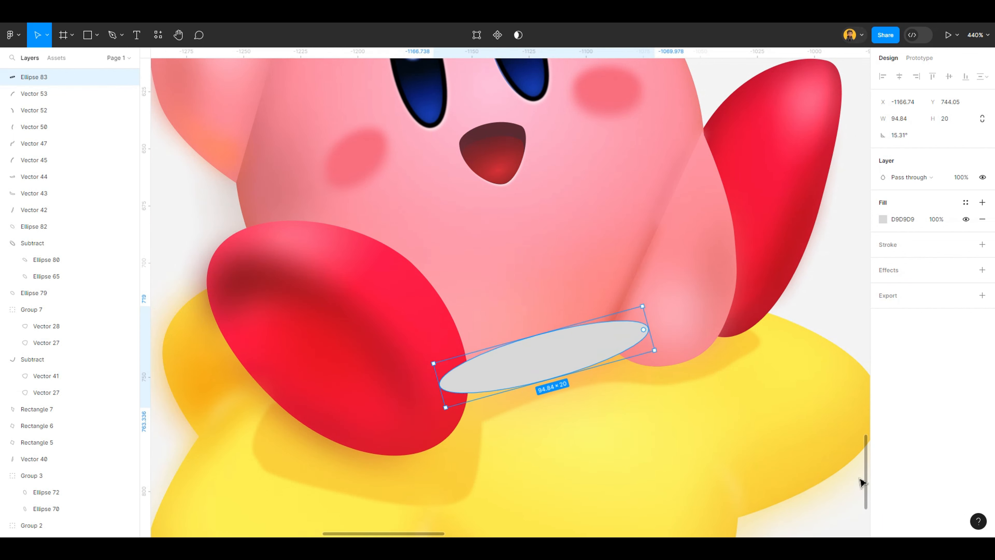
Send the new ellipse behind Kirby's body to just above Vector 33 and nudge it down to Y 751.9
{"action": "key", "text": "ctrl+z"}
{"action": "key", "text": "ctrl+z"}
{"action": "key", "text": "ctrl+z"}
{"action": "key", "text": "ctrl+z"}
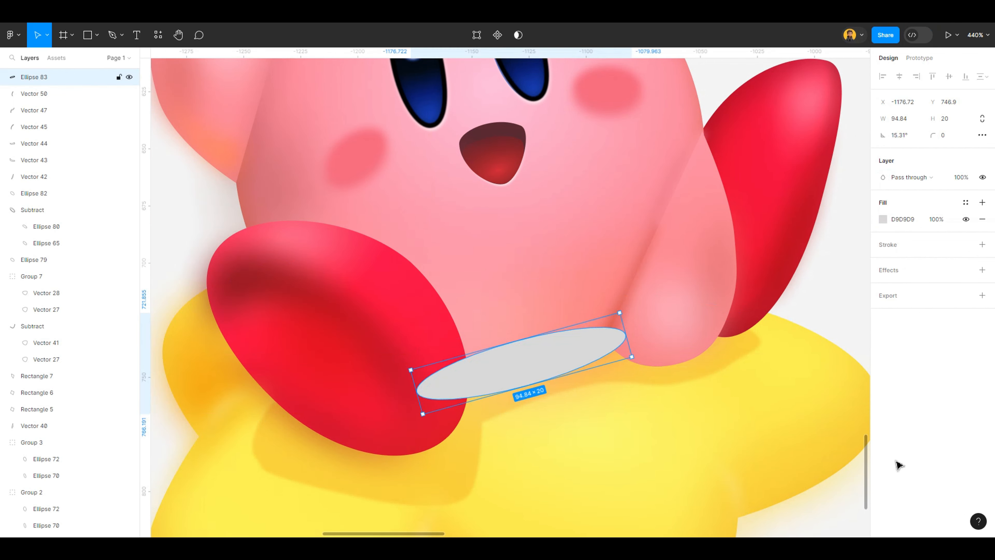
{"action": "key", "text": "["}
{"action": "key", "text": "ctrl+]"}
{"action": "key", "text": "ctrl+]"}
{"action": "key", "text": "ctrl+]"}
{"action": "key", "text": "ctrl+]"}
{"action": "key", "text": "ctrl+]"}
{"action": "key", "text": "ctrl+]"}
{"action": "key", "text": "shift+Down"}
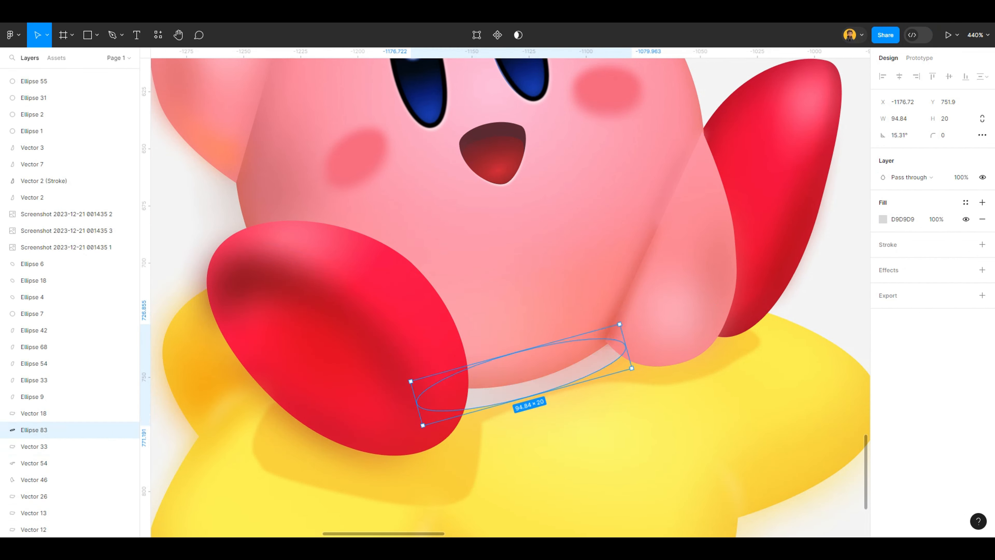
Fill the ellipse under the body with orange E28010 sampled from the reference image
{"action": "scroll", "coordinate": [830, 321], "scroll_direction": "down", "scroll_amount": 5}
{"action": "scroll", "coordinate": [724, 345], "scroll_direction": "up", "scroll_amount": 2}
{"action": "key", "text": "i"}
{"action": "left_click", "coordinate": [738, 396]}
{"action": "scroll", "coordinate": [882, 325], "scroll_direction": "up", "scroll_amount": 2}
Add a layer blur of 10 to the orange ellipse under Kirby's body
{"action": "left_click", "coordinate": [982, 270]}
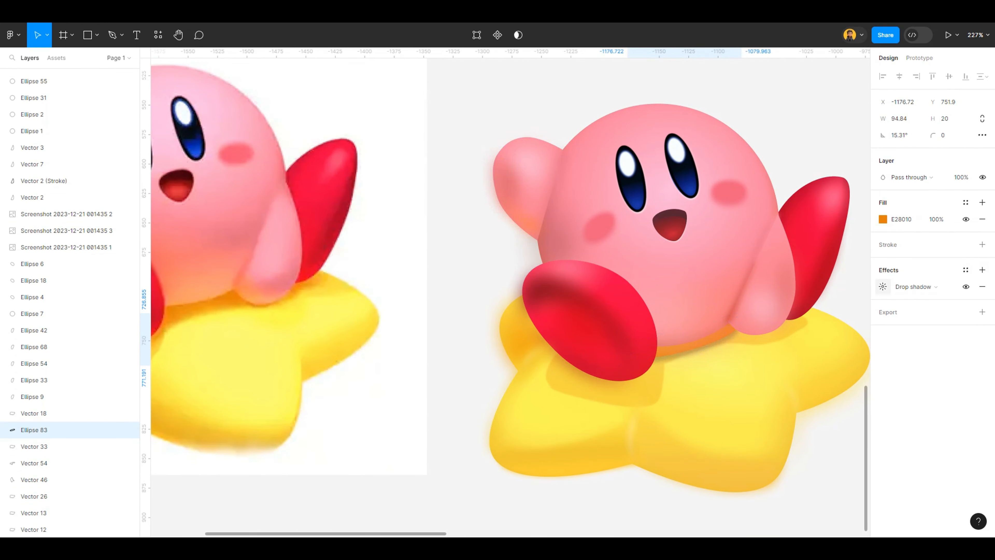
{"action": "left_click", "coordinate": [916, 286]}
{"action": "left_click", "coordinate": [912, 298]}
{"action": "scroll", "coordinate": [803, 353], "scroll_direction": "up", "scroll_amount": 2}
{"action": "left_click", "coordinate": [883, 286]}
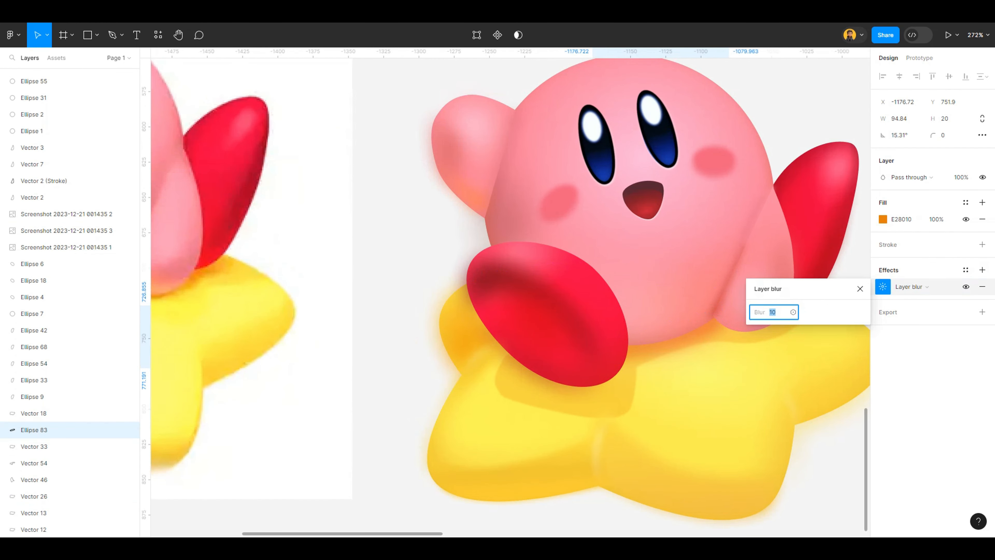
Darken the blurred ellipse's fill to the deeper orange C16802
{"action": "scroll", "coordinate": [684, 316], "scroll_direction": "down", "scroll_amount": 3}
{"action": "left_click", "coordinate": [882, 220]}
{"action": "left_click_drag", "start_coordinate": [861, 267], "coordinate": [869, 289]}
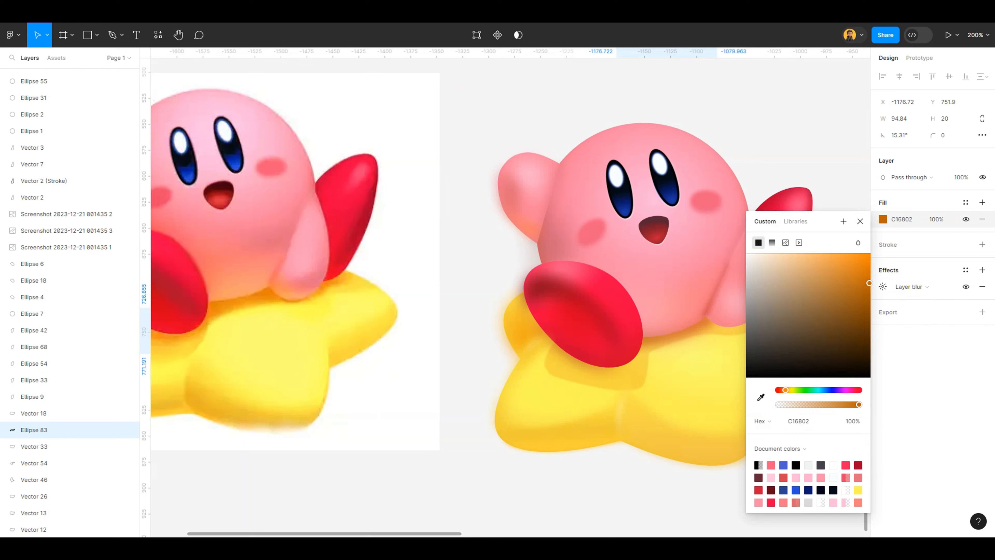